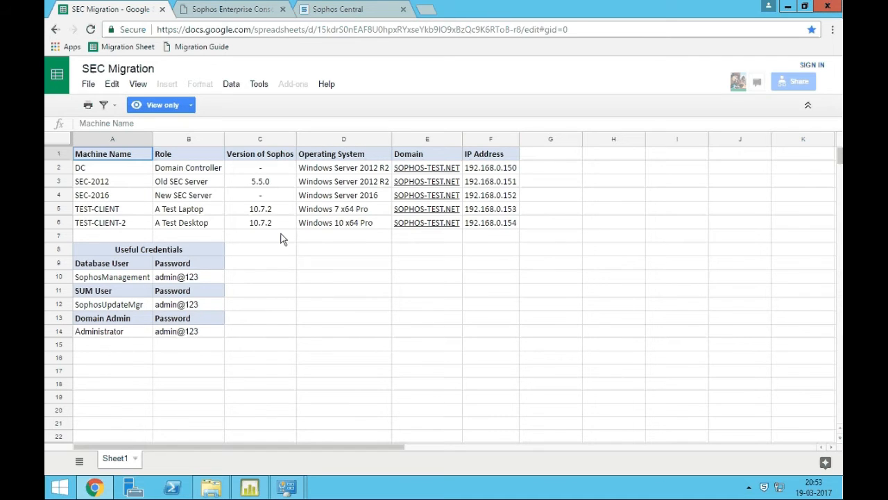
Review the domain controller entry and the database user, update manager and domain admin account names.
left_click(104, 170)
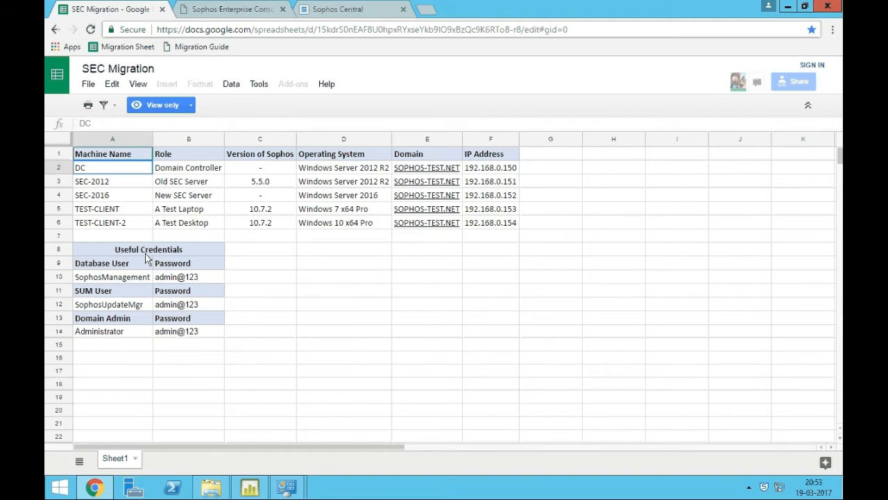
left_click(116, 278)
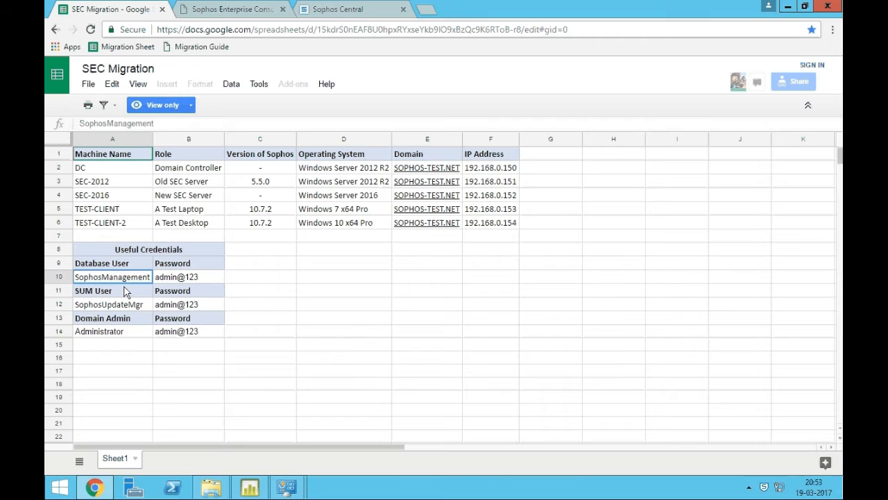
left_click(126, 306)
left_click(134, 333)
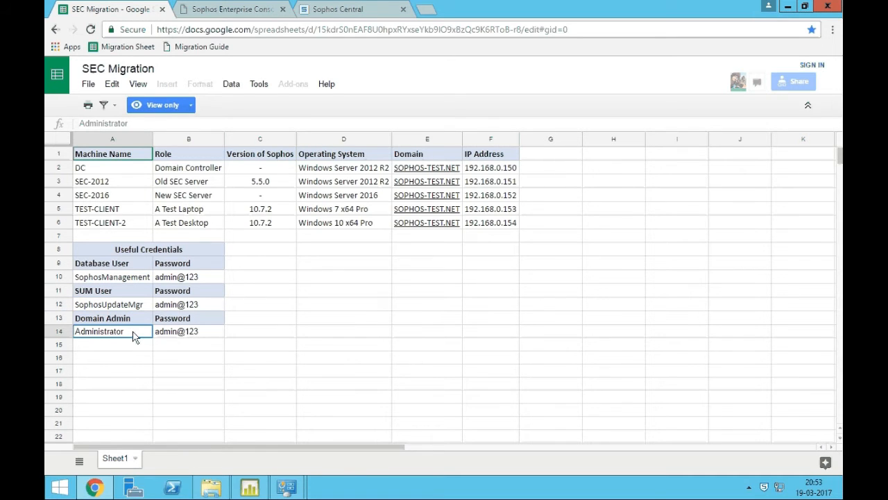
Confirm the old SEC-2012 server's role and Sophos version 5.5.0, then switch to Enterprise Console.
left_click(117, 183)
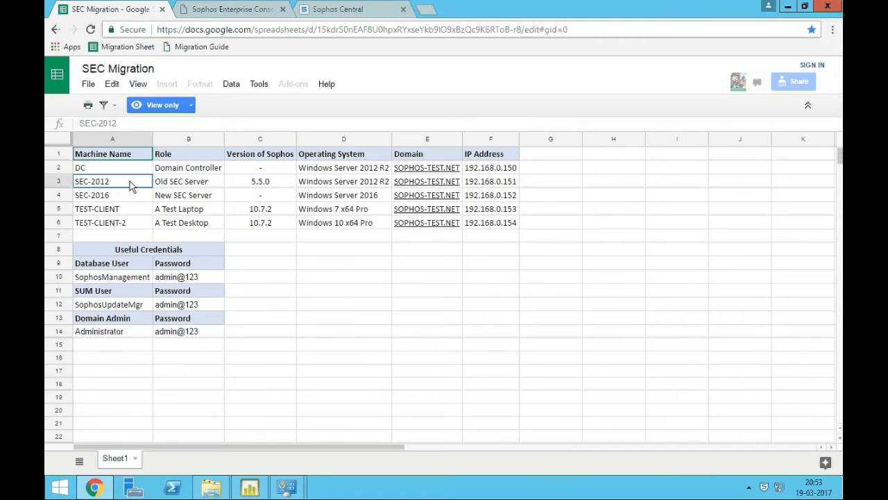
left_click(207, 186)
left_click(280, 186)
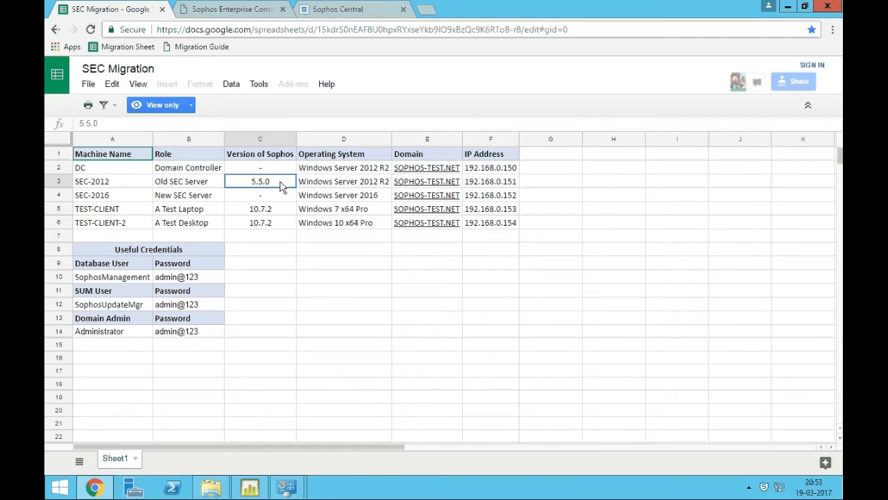
left_click(259, 490)
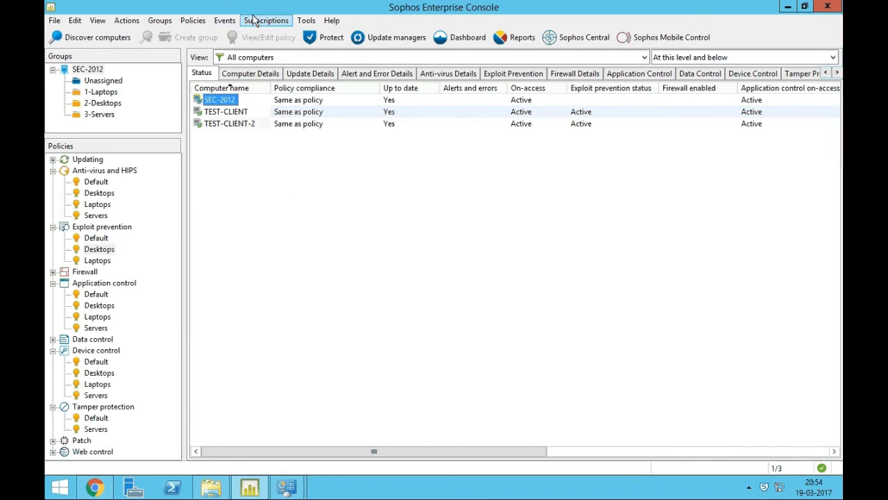
left_click(331, 21)
left_click(369, 94)
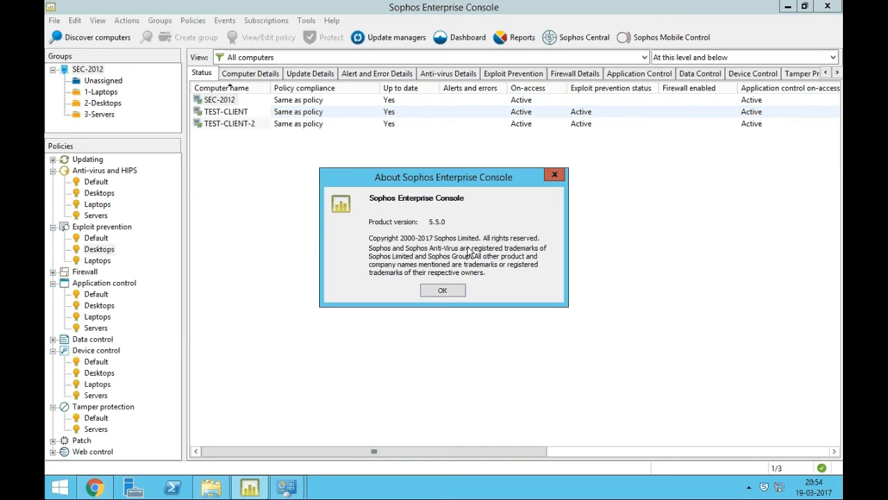
left_click(452, 289)
In Programs and Features, verify Sophos Console, Database and Server are 5.5.0 and Update Manager 1.6.1.124, then close it.
mouse_move(287, 486)
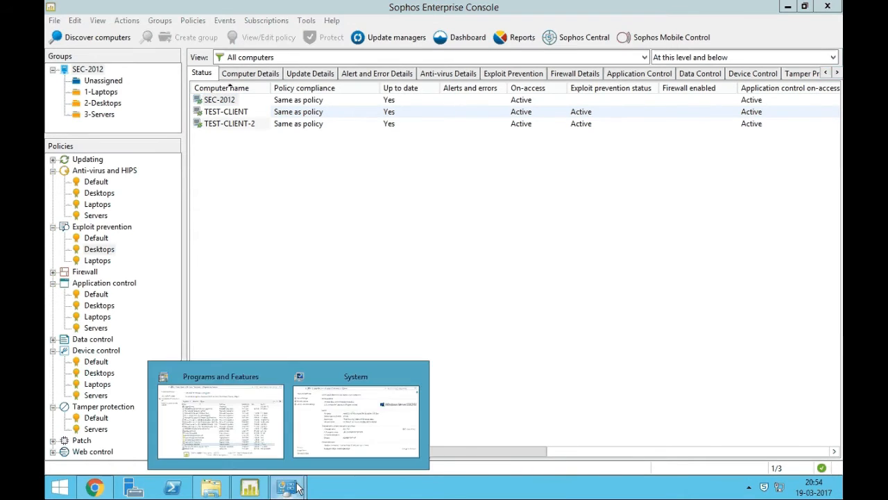
left_click(213, 413)
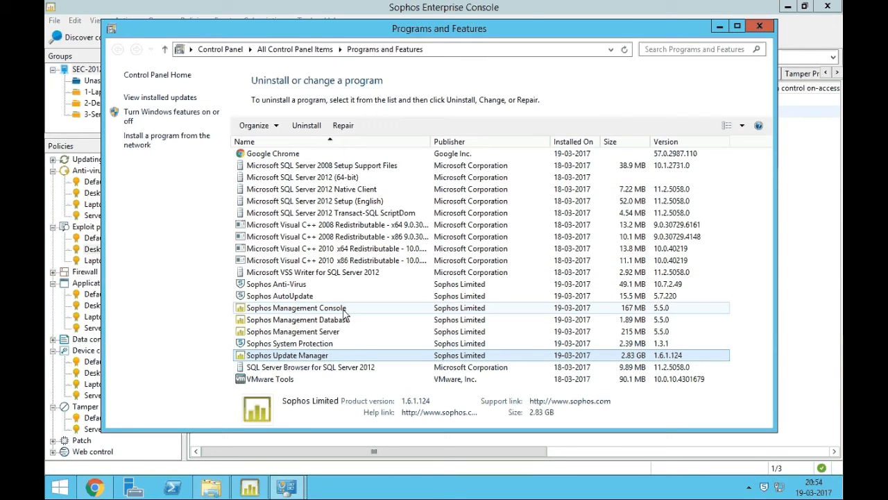
left_click(625, 308)
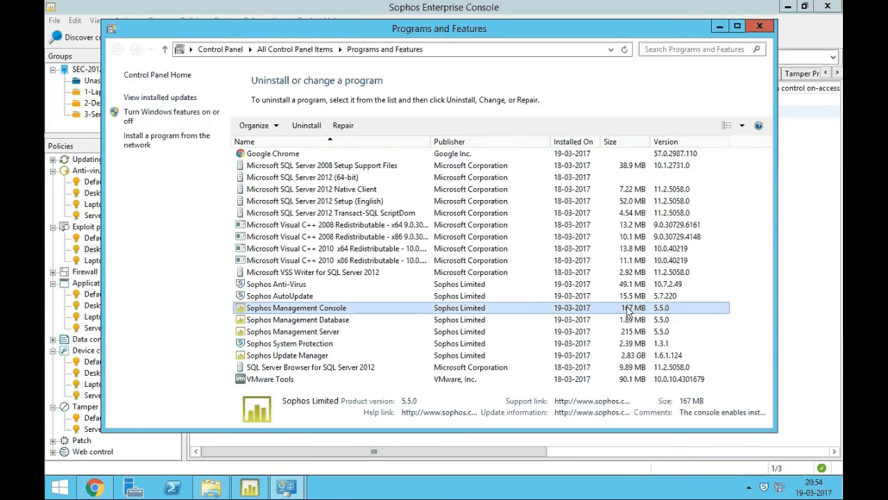
left_click(402, 323)
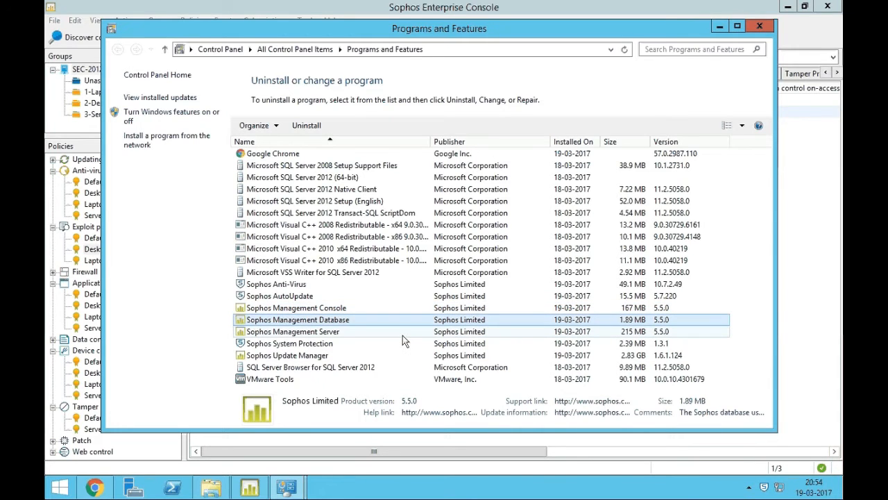
left_click(402, 335)
left_click(408, 355)
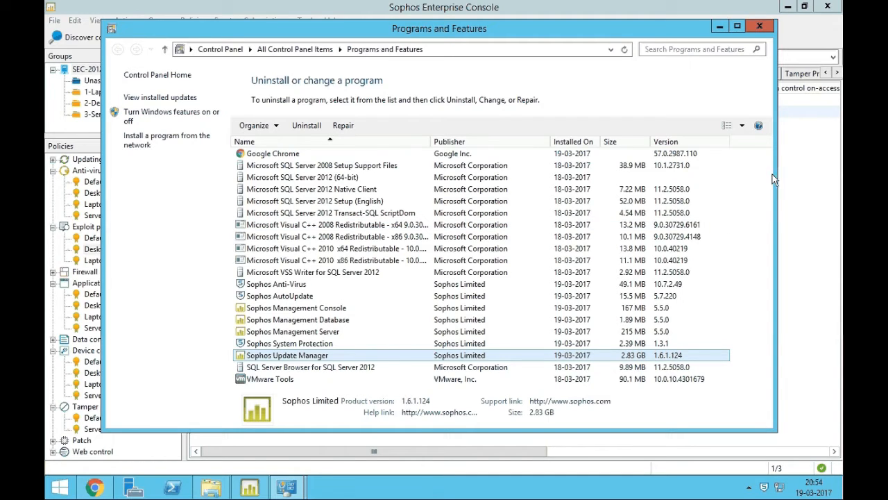
left_click(760, 28)
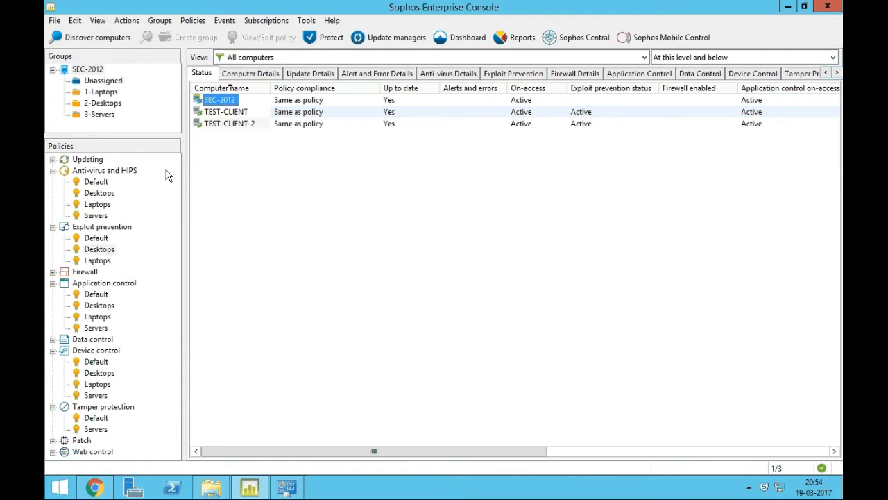
left_click(231, 112)
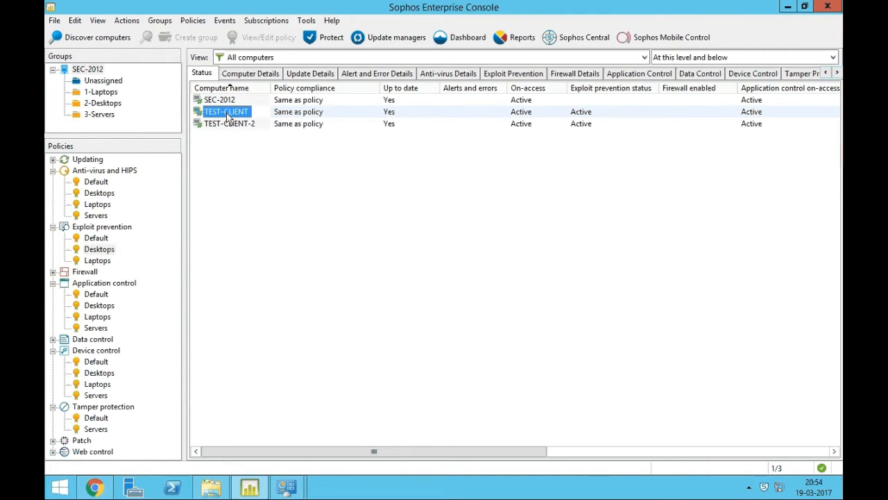
left_click(233, 129)
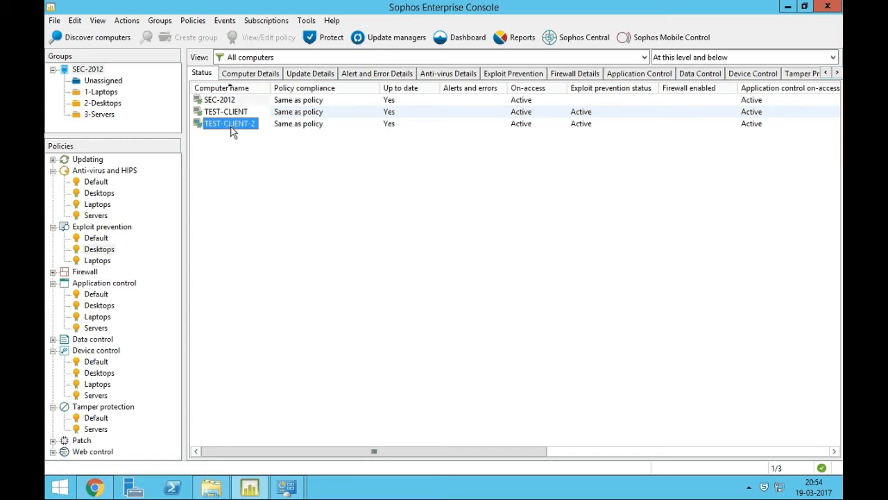
left_click(105, 93)
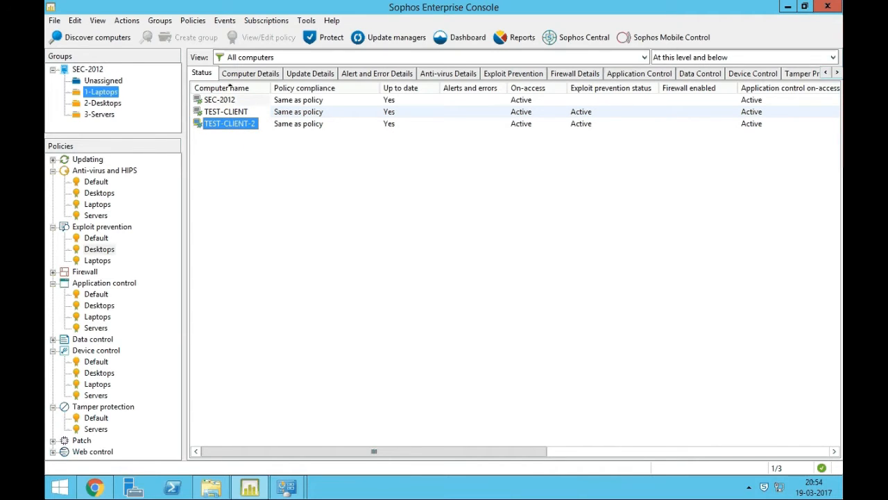
left_click(111, 104)
left_click(99, 114)
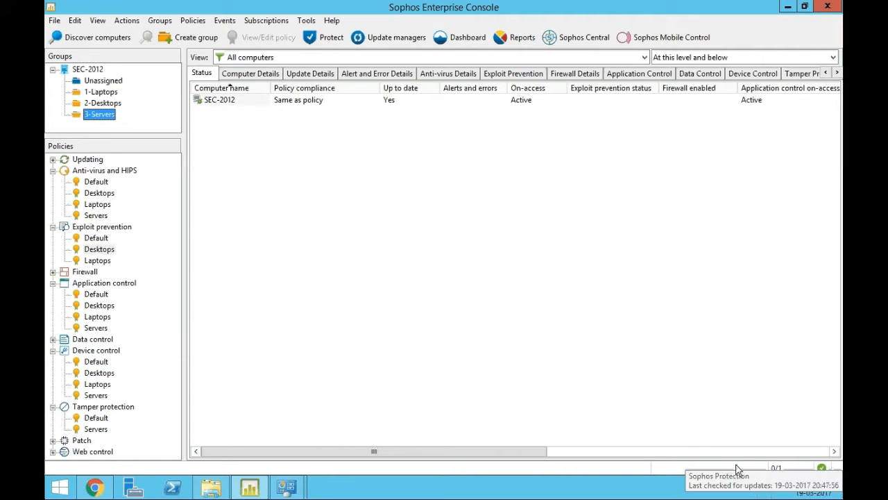
left_click(90, 69)
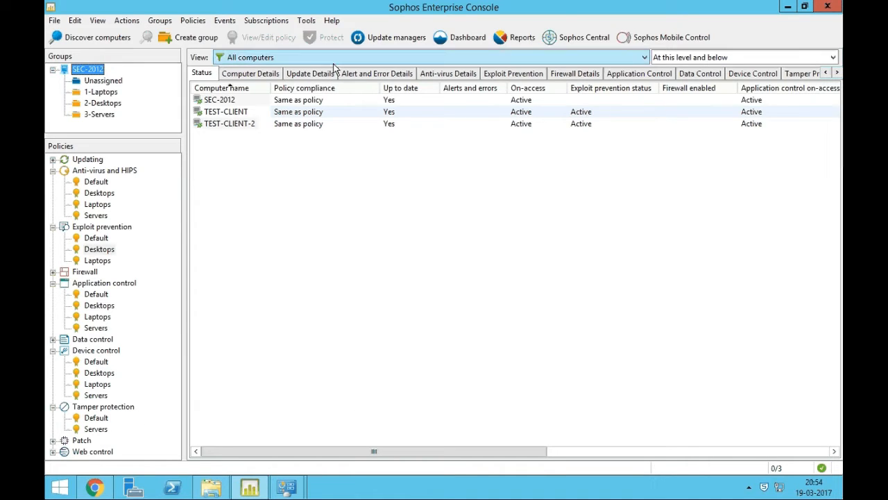
left_click(331, 20)
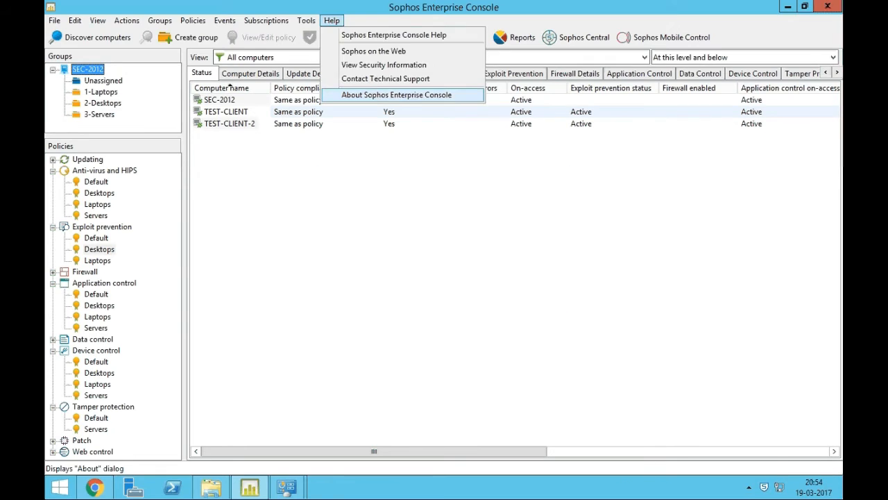
left_click(376, 93)
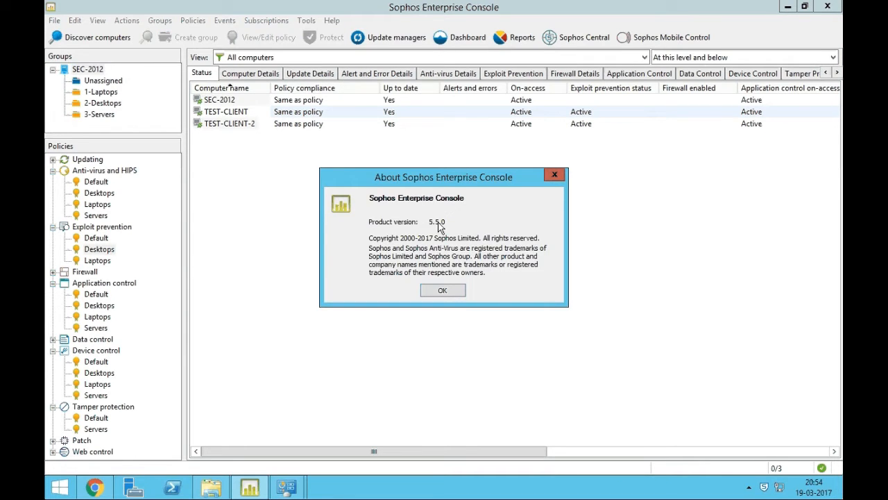
left_click(444, 292)
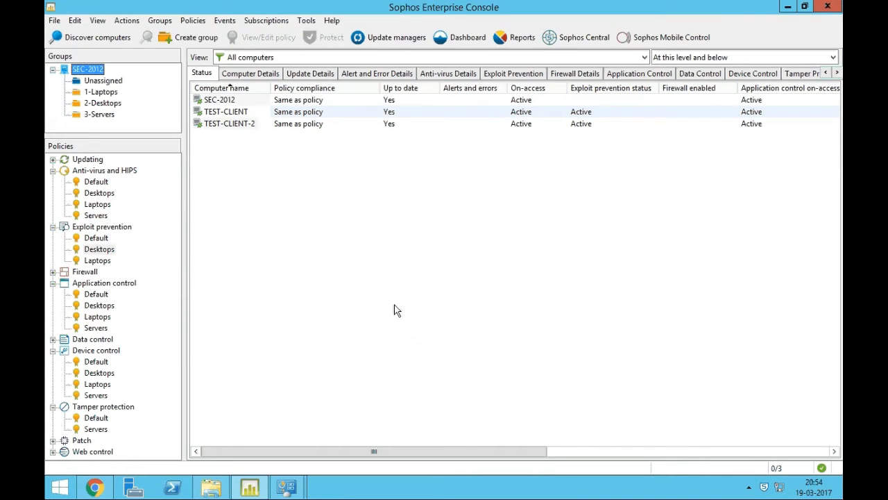
double_click(109, 252)
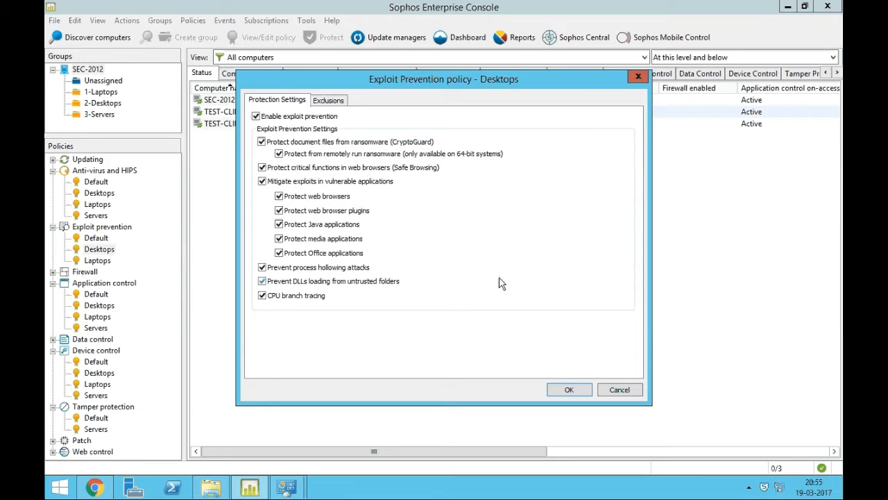
left_click(327, 102)
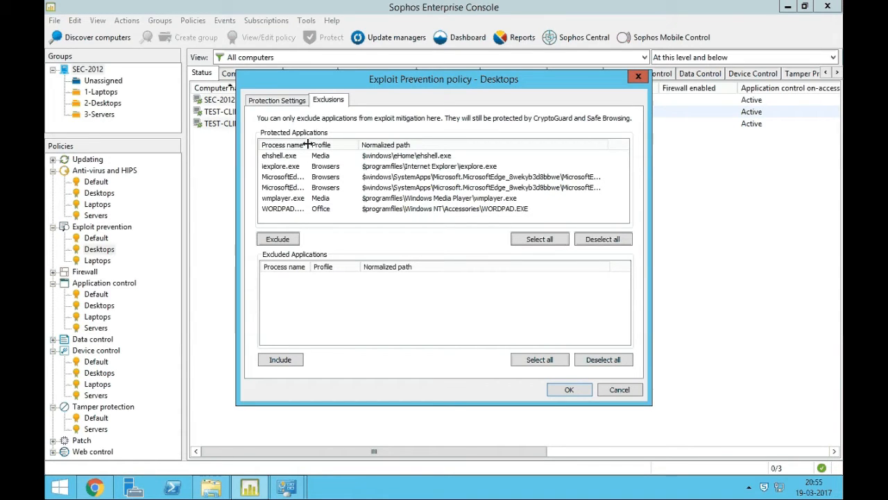
left_click(291, 156)
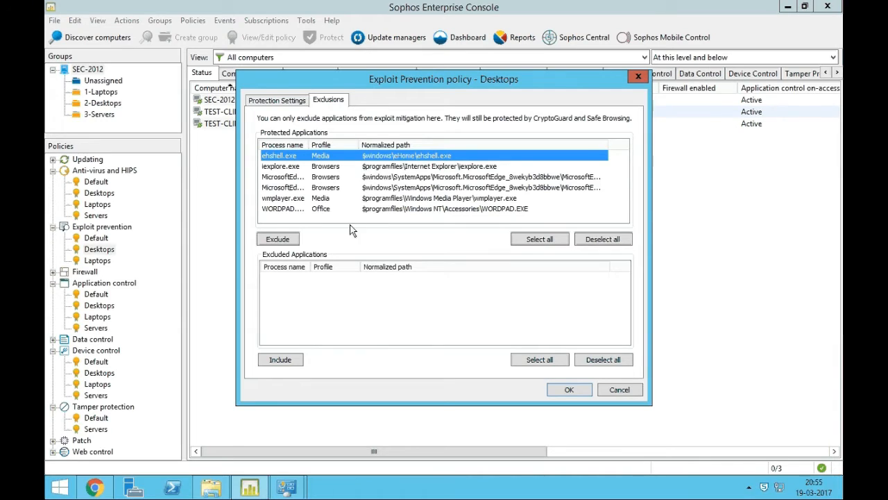
left_click(283, 103)
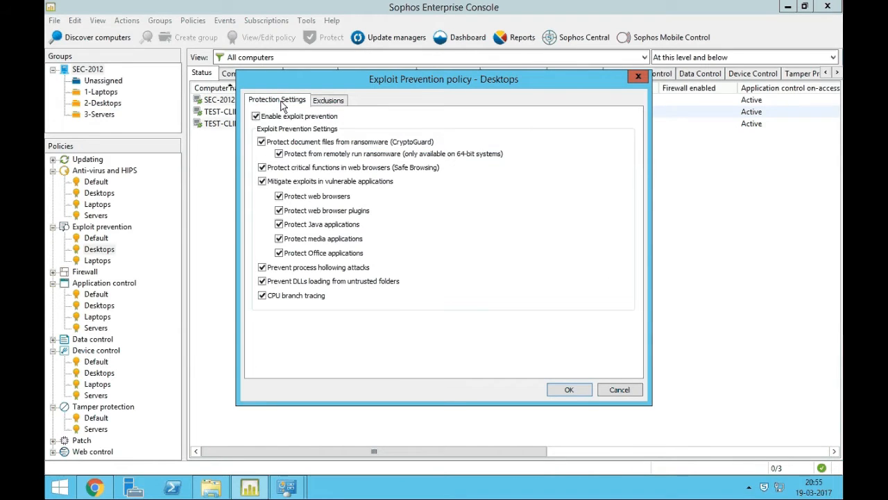
left_click(329, 100)
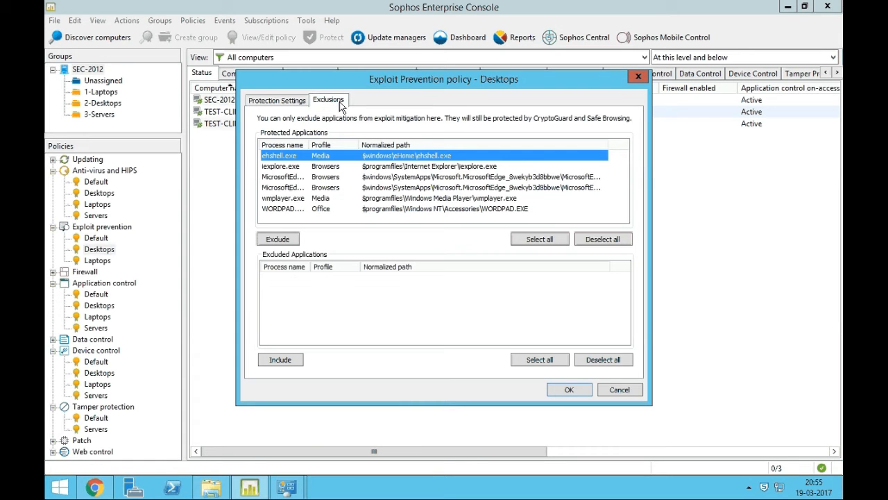
left_click_drag(312, 144, 338, 145)
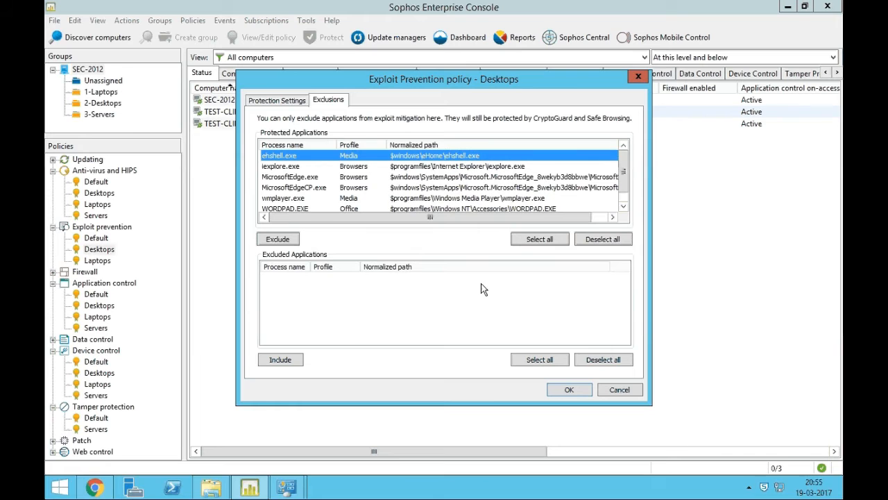
left_click(603, 392)
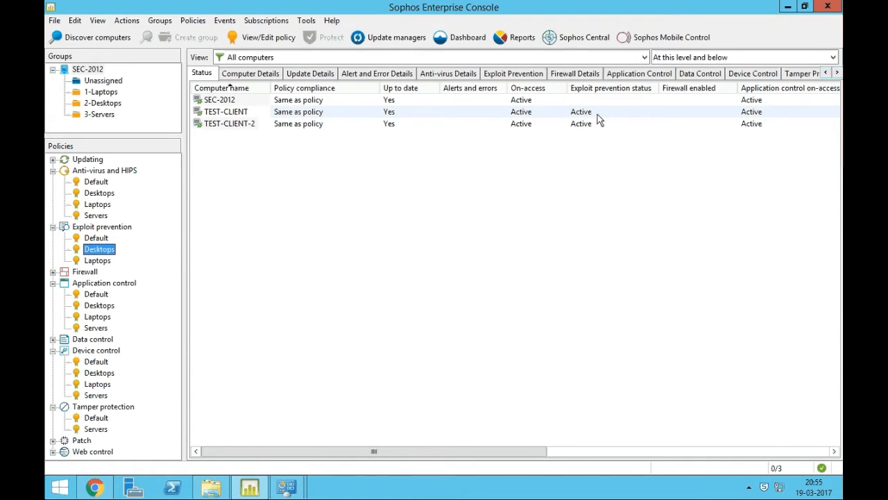
left_click(222, 123)
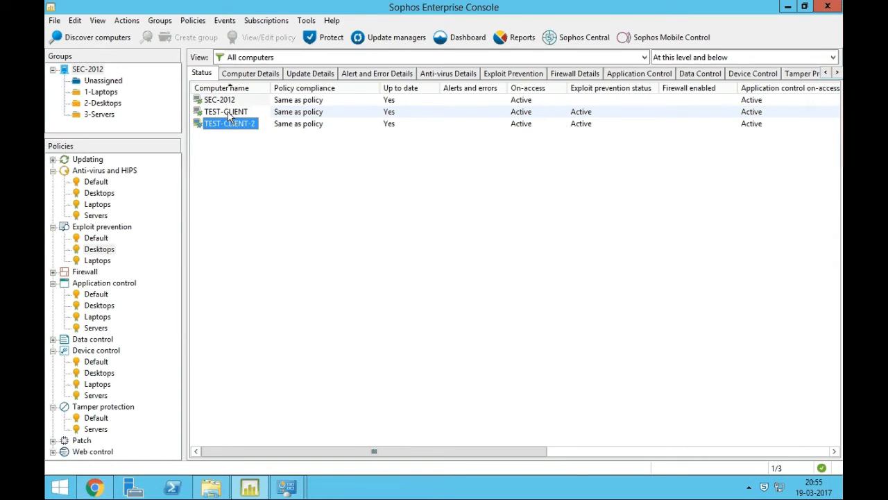
right_click(227, 112)
left_click(270, 147)
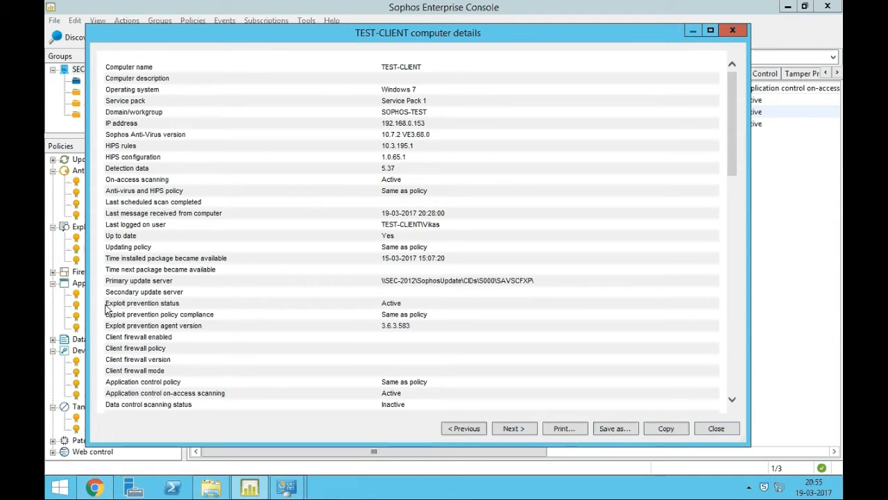
left_click(389, 303)
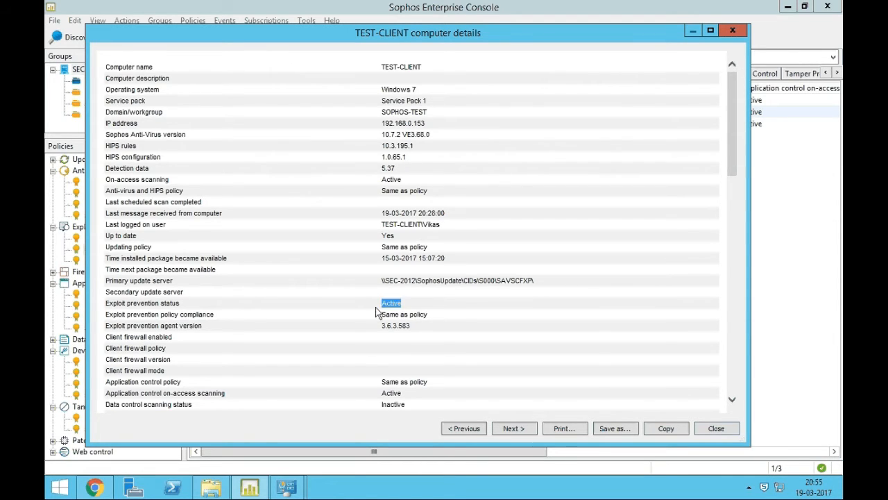
left_click(118, 325)
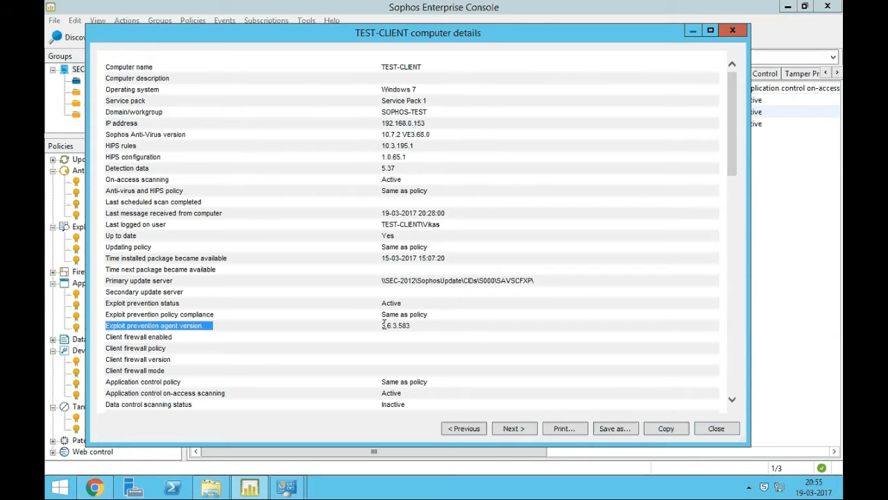
left_click(398, 325)
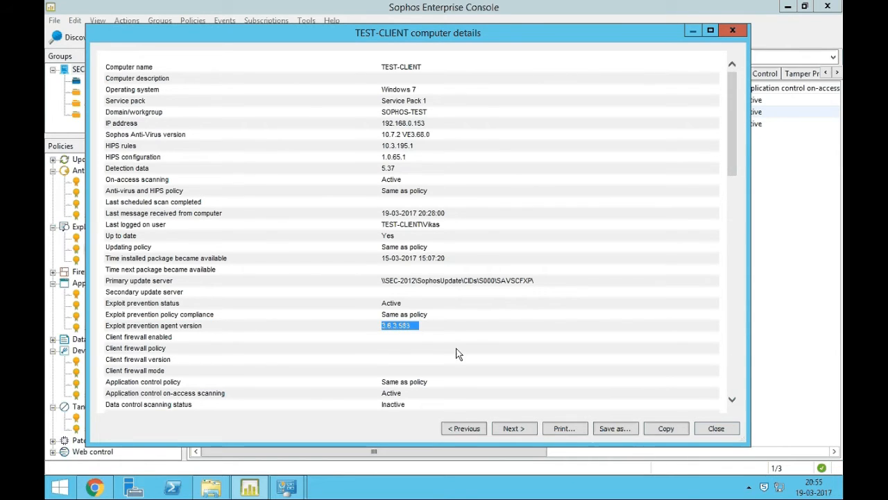
left_click(401, 325)
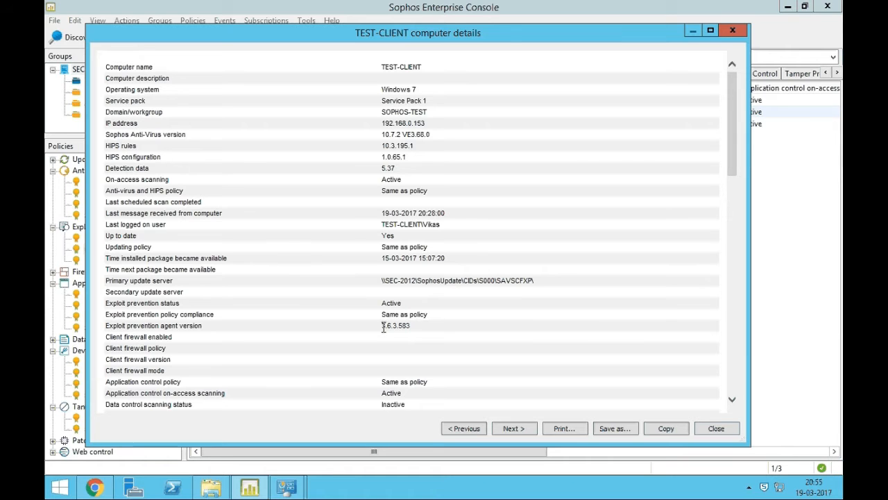
left_click(712, 430)
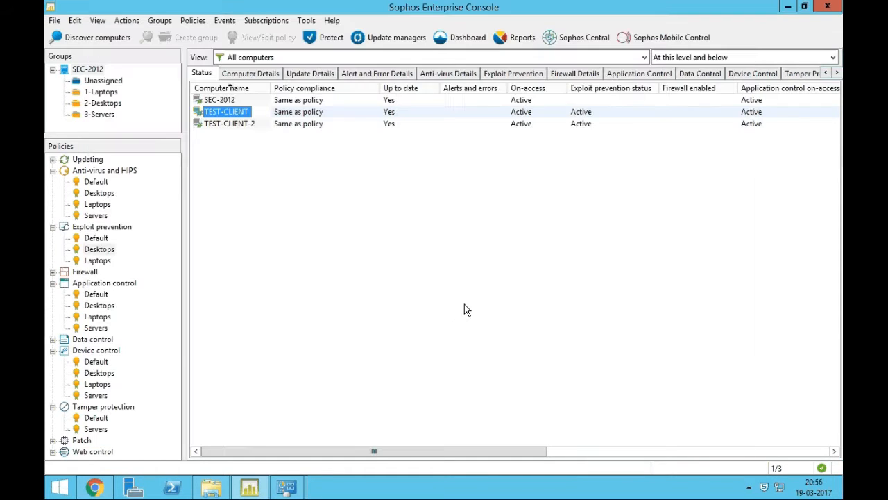
left_click(386, 317)
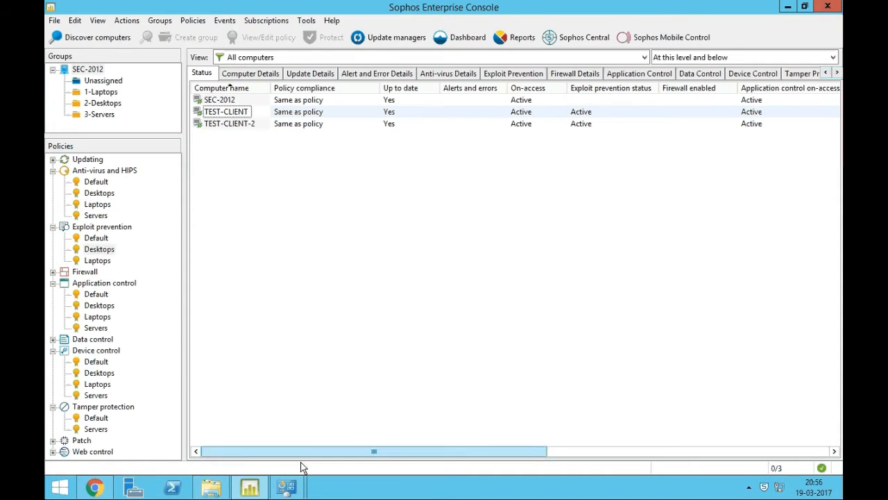
Back in the SEC Migration sheet, check the new SEC-2016 server row and its Windows Server 2016 OS.
left_click(288, 487)
left_click(95, 487)
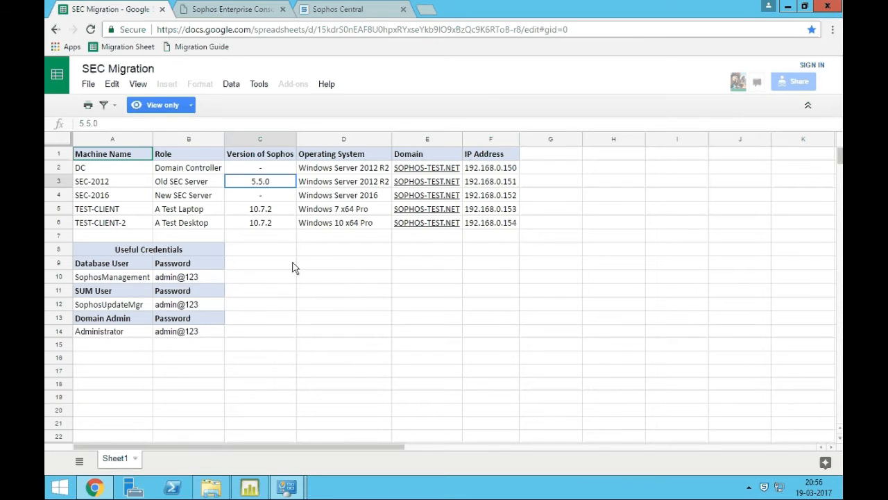
left_click(136, 197)
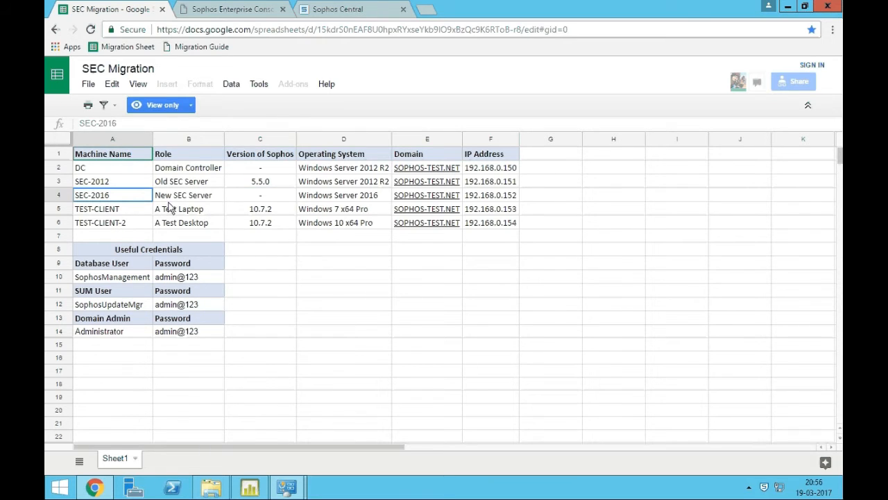
left_click(358, 199)
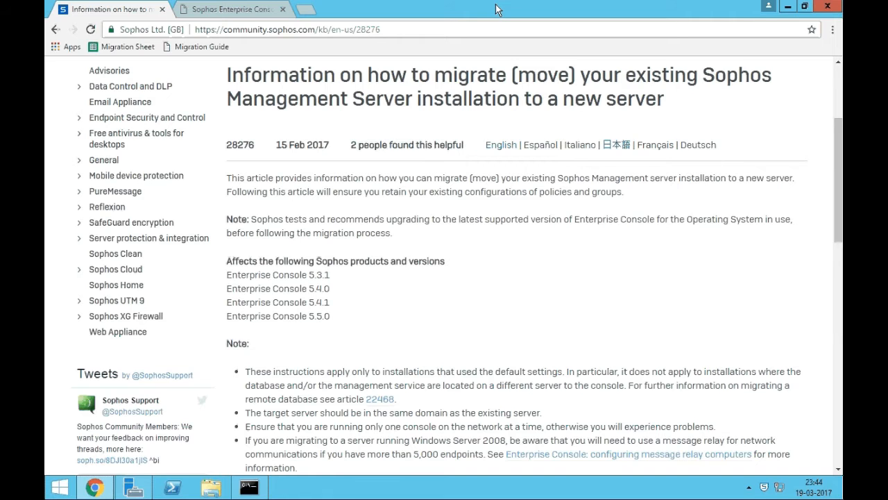
Highlight article number 28276 and the note about default installations in the migration article.
double_click(359, 30)
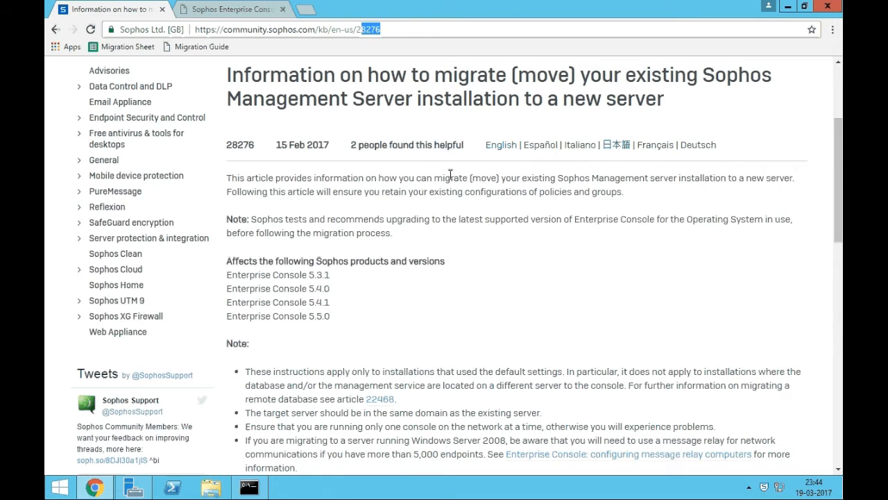
left_click(445, 276)
scroll(444, 275, "down", 3)
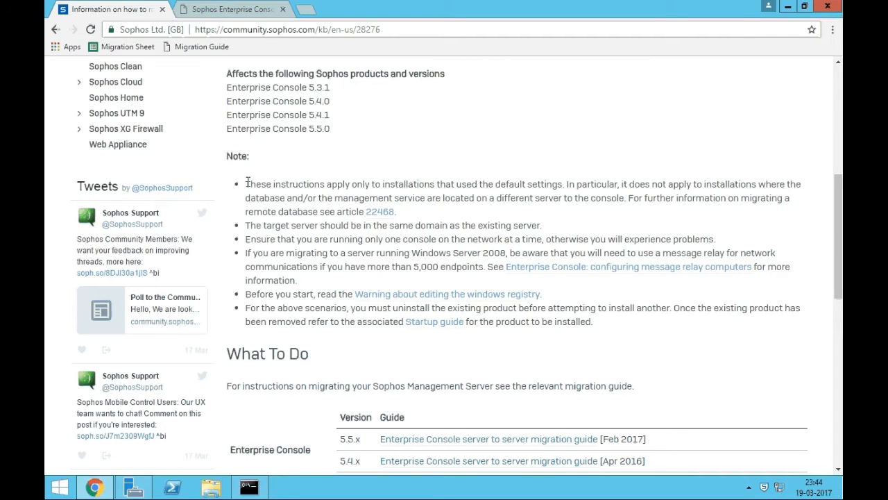
left_click_drag(246, 184, 451, 189)
left_click(451, 189)
Read the remote database and same-domain caveats, then highlight the 5.5.x row in the What To Do table.
left_click_drag(250, 197, 405, 199)
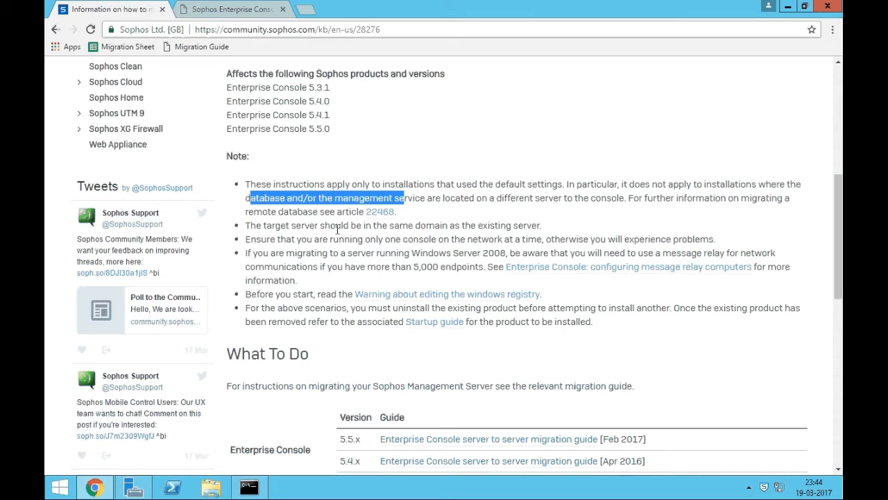
left_click_drag(247, 226, 539, 225)
left_click(478, 227)
left_click(539, 226)
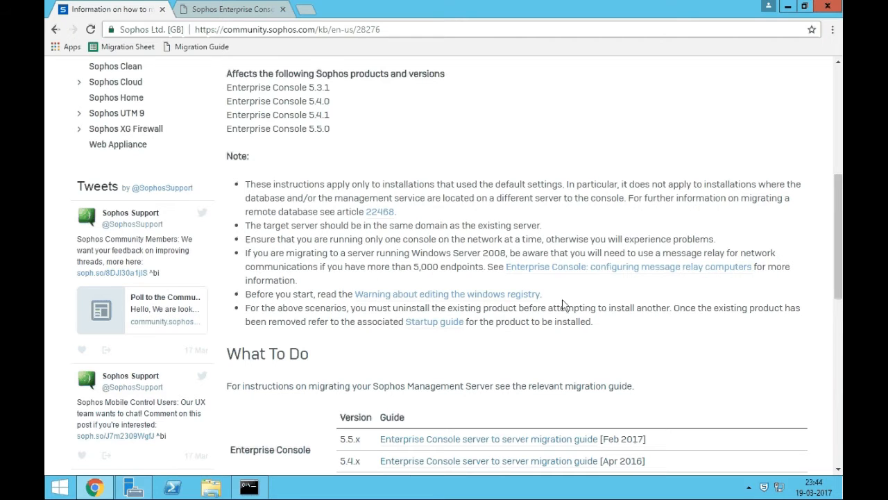
scroll(562, 306, "down", 1)
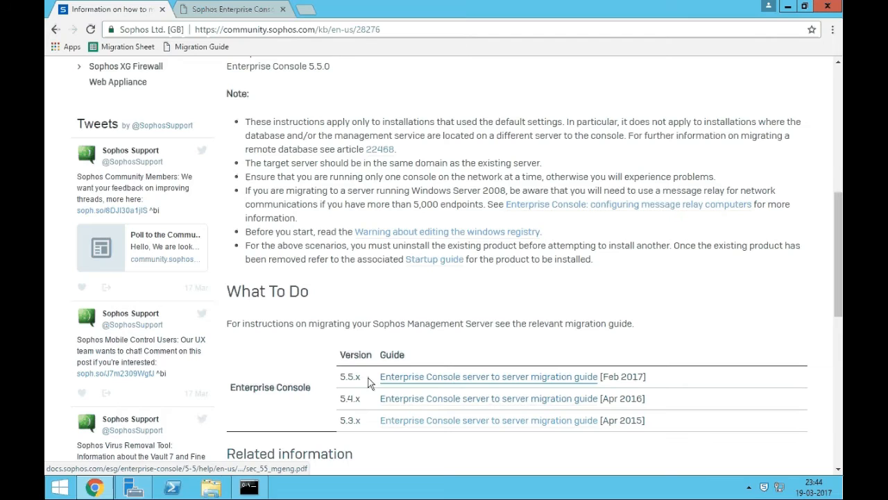
left_click_drag(343, 376, 360, 378)
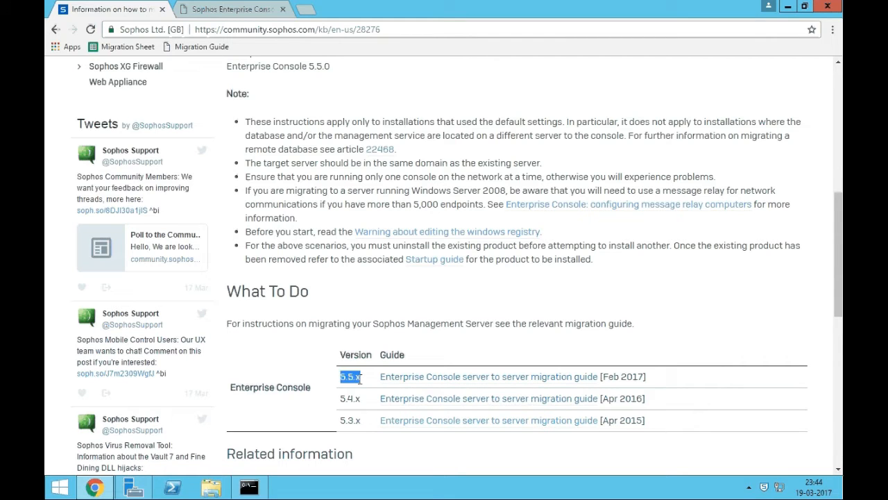
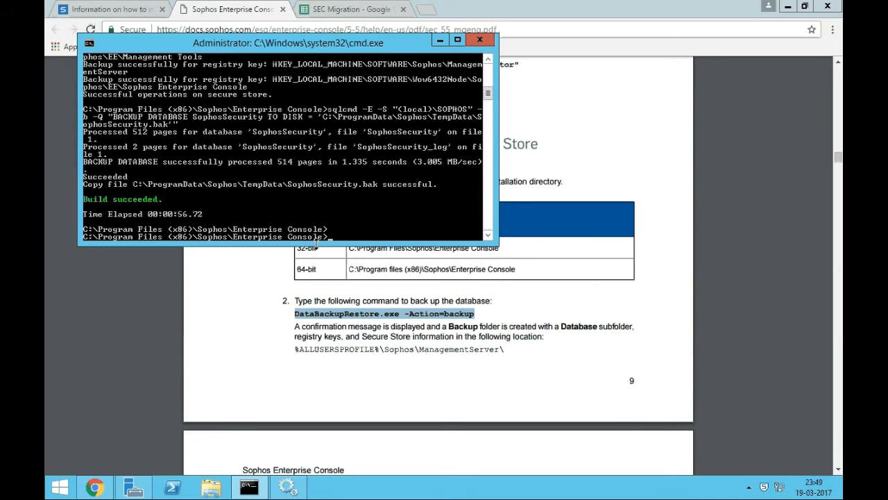
Enlarge the Command Prompt to review the DataBackupRestore output ending in 'Build succeeded'.
left_click_drag(324, 244, 319, 358)
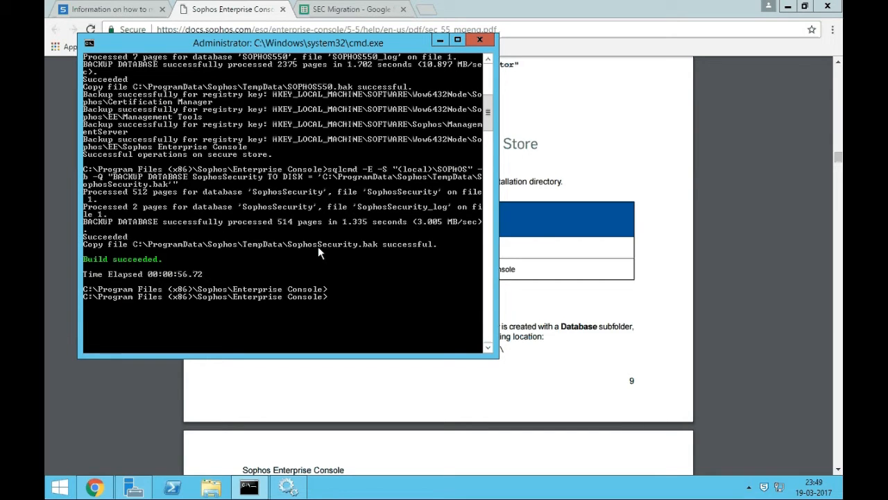
Open %programdata%\Sophos\ManagementServer\Backup and check the .bak files in Databases.
key("super+r")
type("%programdata%")
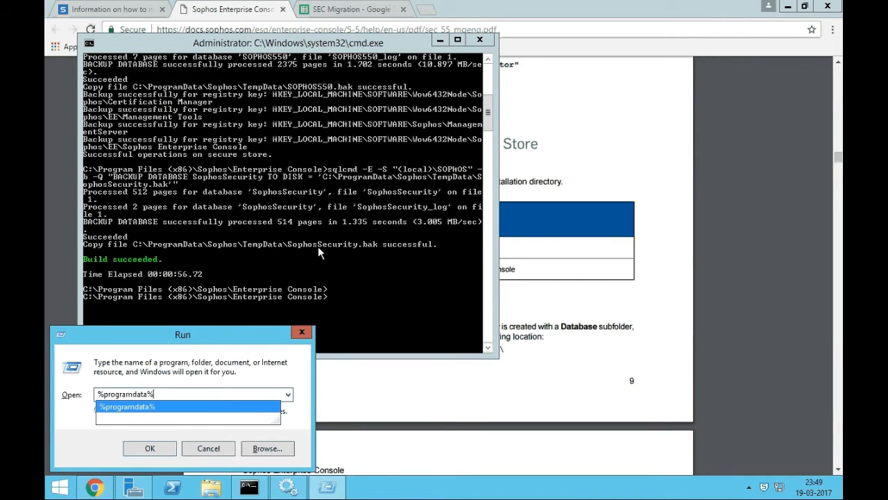
key("Return")
key("s")
key("Return")
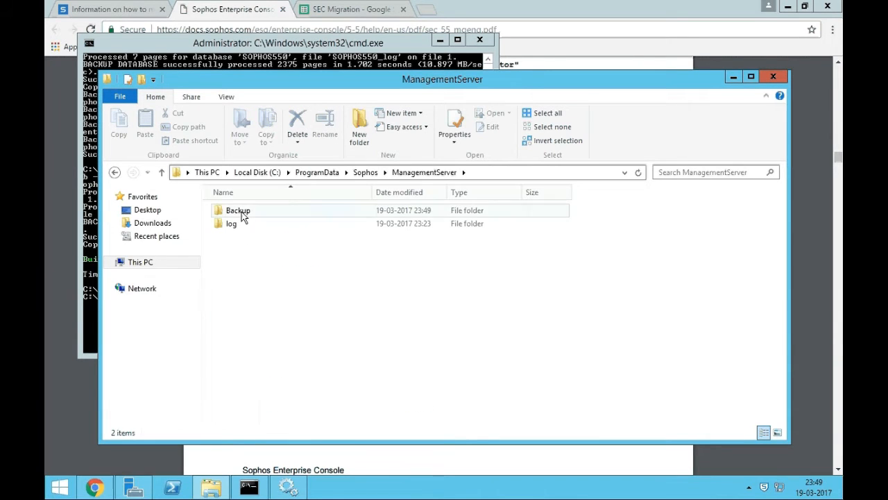
double_click(241, 211)
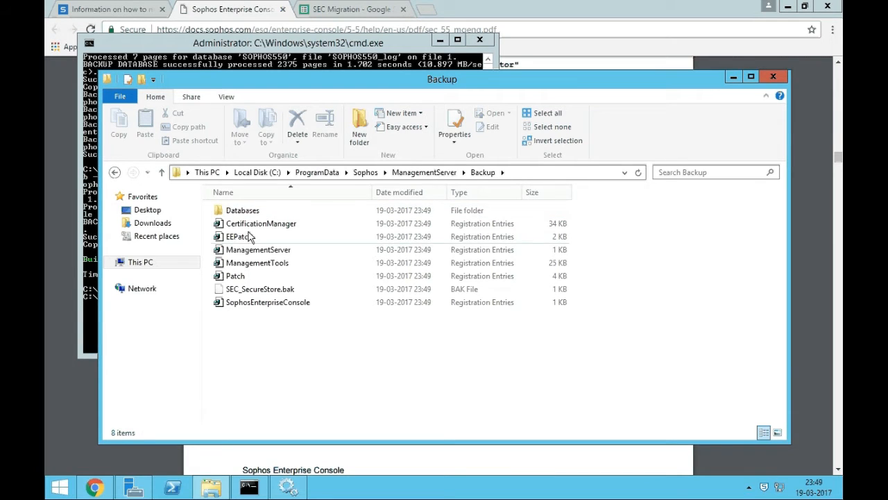
double_click(239, 210)
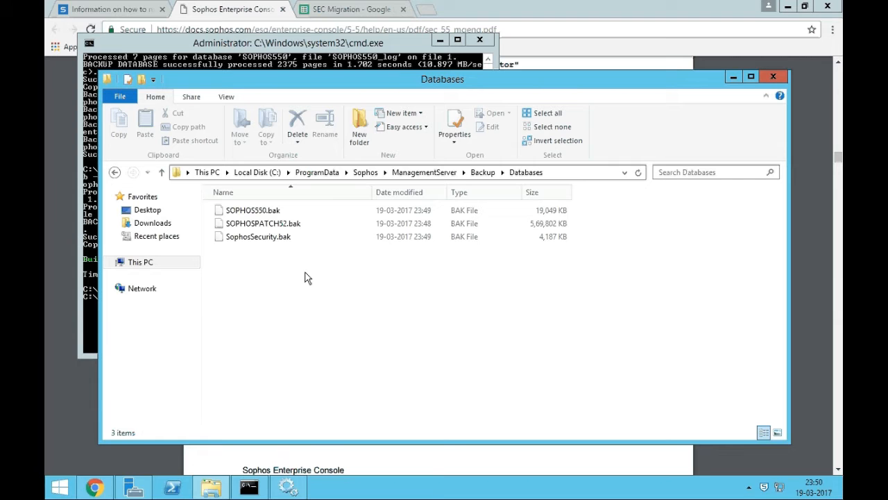
Back in Backup, review the CertificationManager and Patch registry files and SEC_SecureStore.bak.
key("BackSpace")
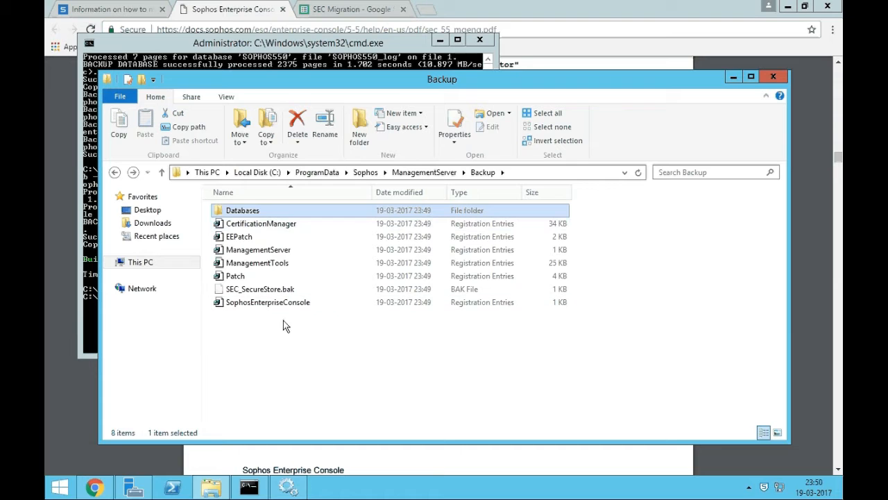
left_click(257, 226)
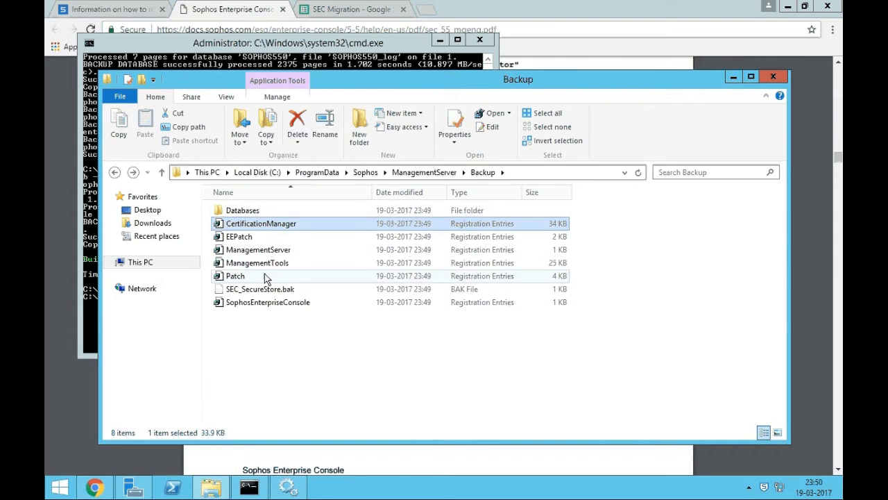
left_click(264, 275)
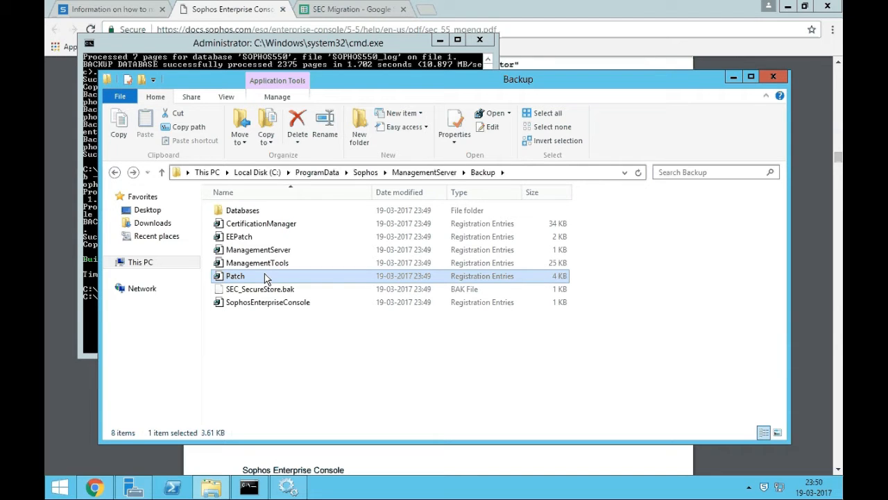
left_click(281, 289)
left_click(315, 331)
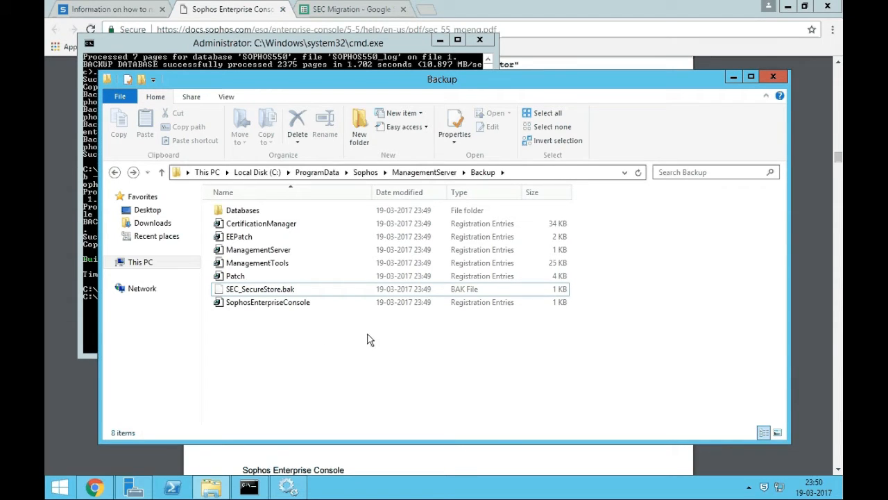
left_click(341, 44)
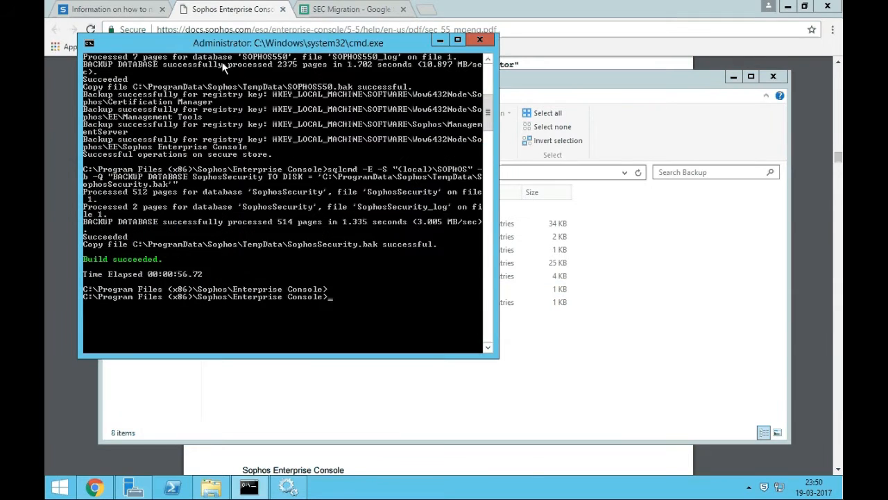
Close the command window and highlight the ManagementServer backup path in the guide.
left_click(481, 40)
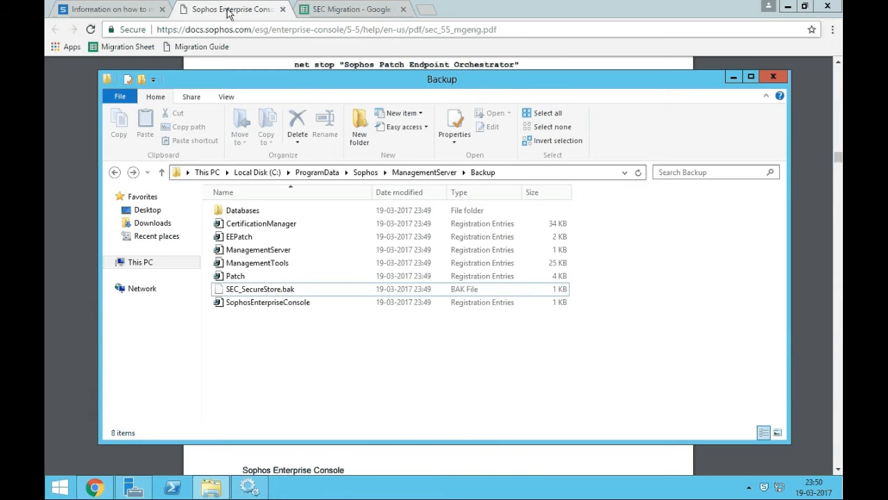
left_click(230, 13)
left_click(326, 225)
scroll(325, 224, "down", 2)
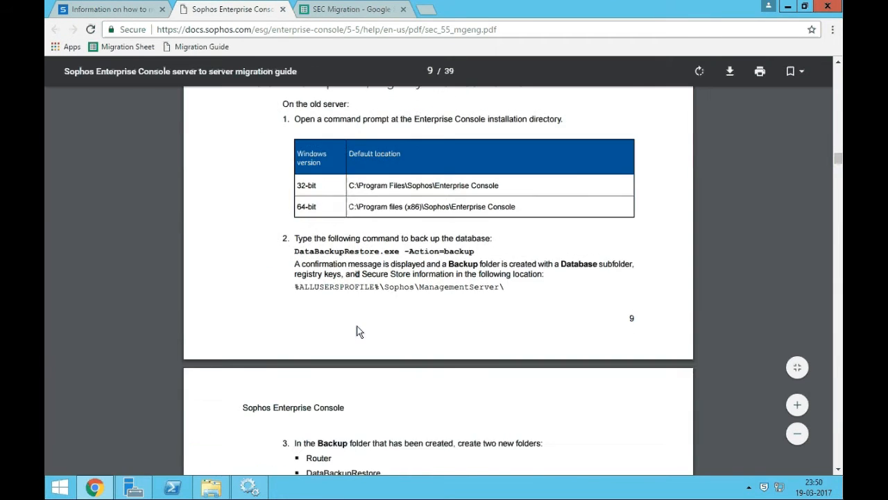
left_click_drag(325, 224, 504, 224)
Highlight guide step 3 on creating two folders, then create a new folder in Backup.
left_click(403, 255)
scroll(399, 253, "down", 3)
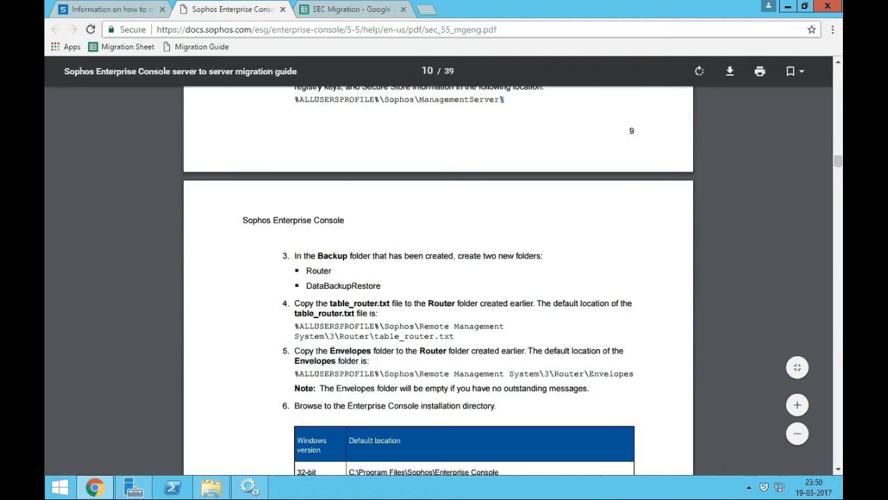
left_click_drag(297, 193, 529, 193)
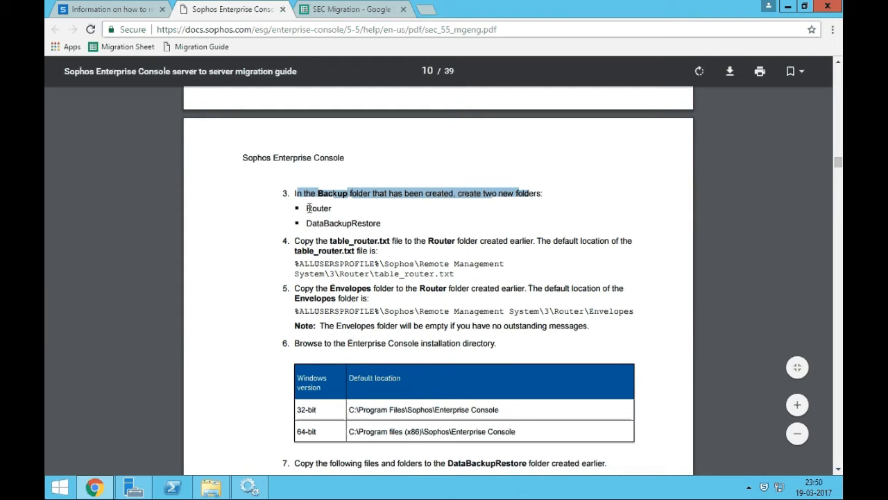
left_click(309, 208)
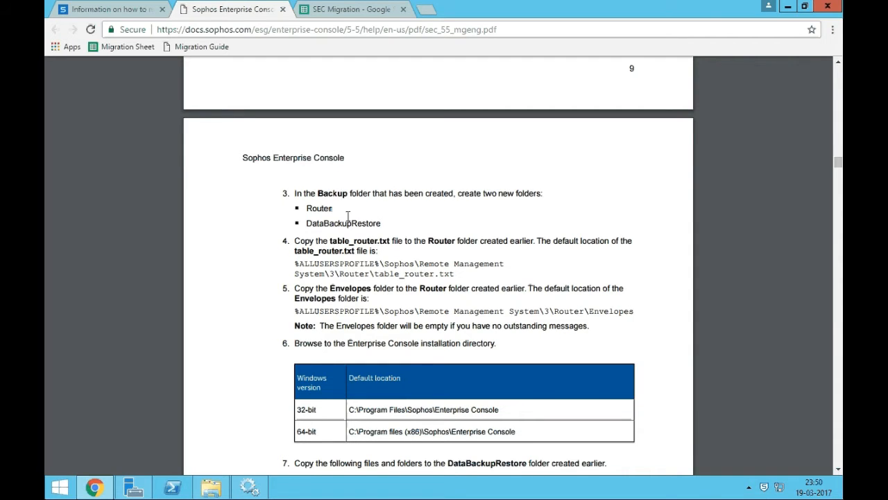
key("alt+Tab")
left_click(359, 128)
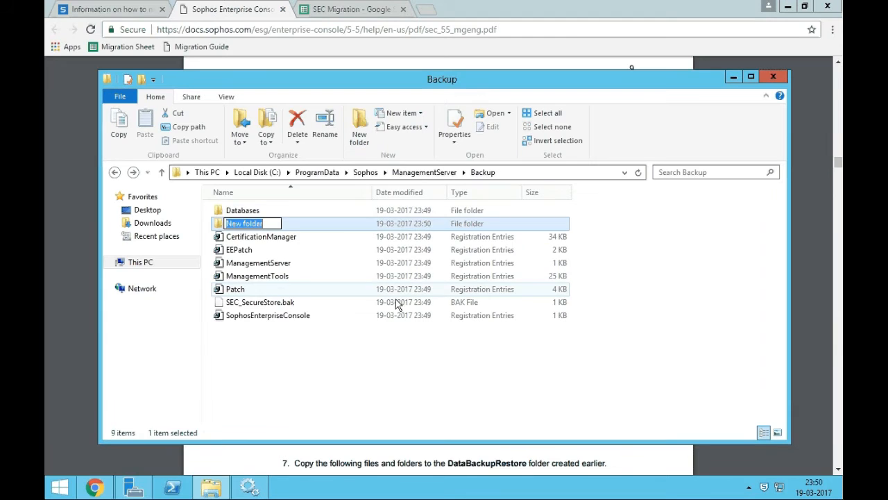
Name the new folder Router and add a second folder named DataBackupRestore.
type("Router")
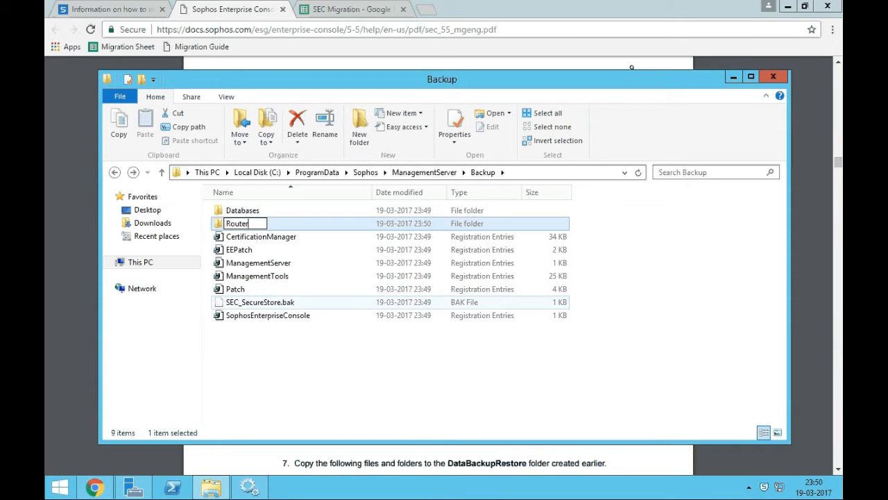
key("Return")
key("alt+Tab")
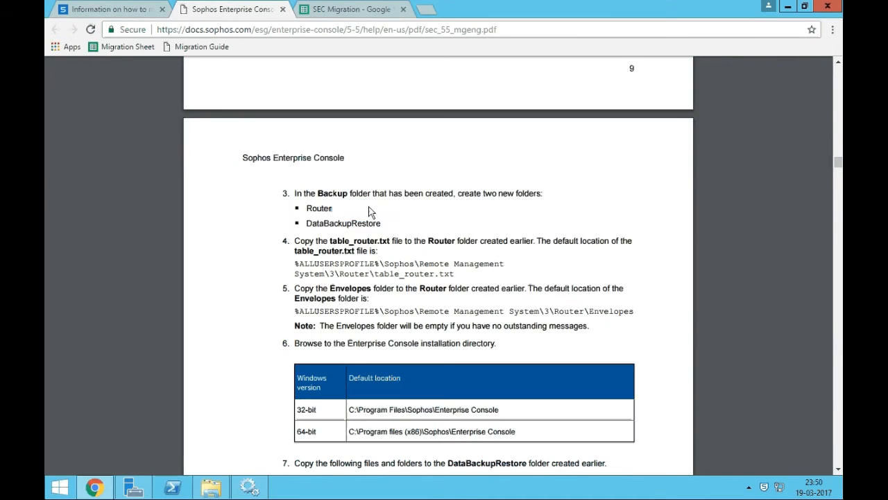
double_click(350, 223)
key("ctrl+c")
key("alt+Tab")
key("ctrl+shift+n")
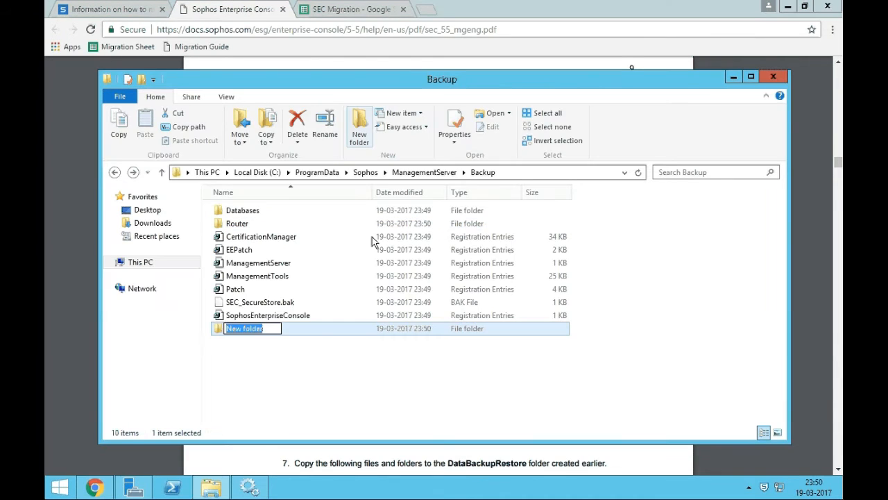
key("ctrl+v")
key("Return")
Read guide step 4 about copying table_router.txt.
key("alt+Tab")
left_click_drag(301, 240, 419, 239)
left_click(417, 304)
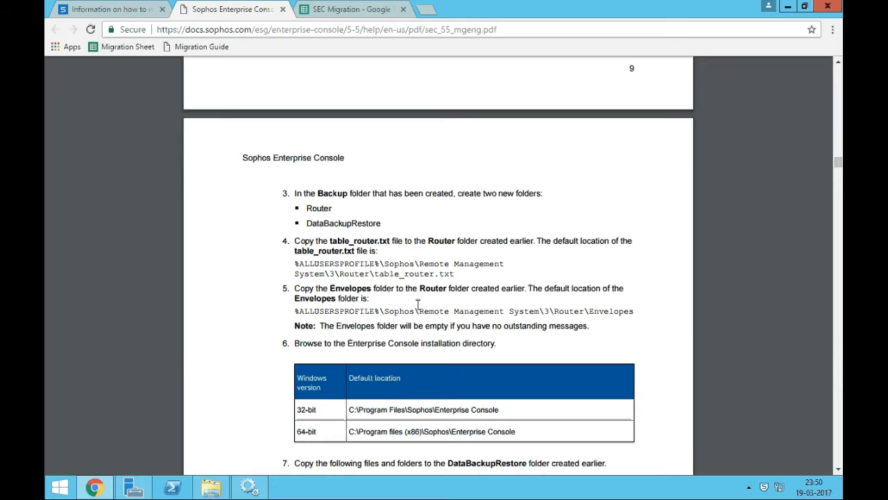
double_click(304, 251)
left_click(364, 281)
key("alt+Tab")
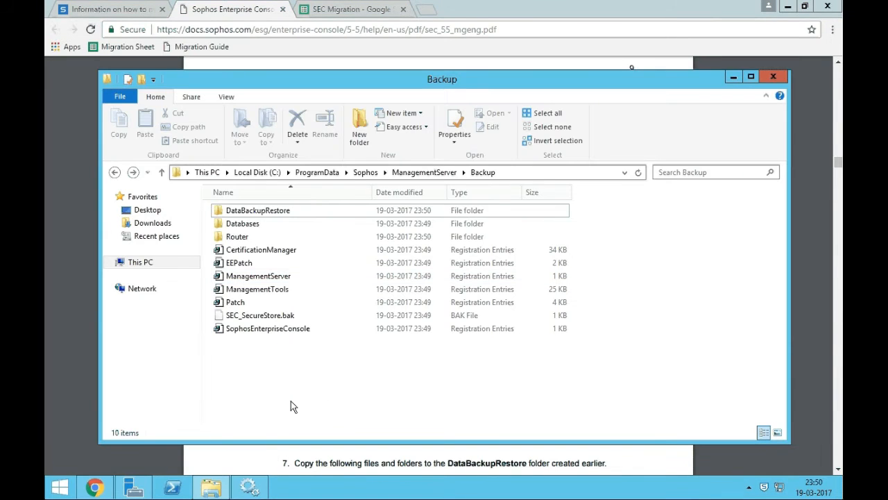
Open ProgramData\Sophos\Remote Management System\3\Router in a new Explorer window.
key("super+r")
type("%programdata%")
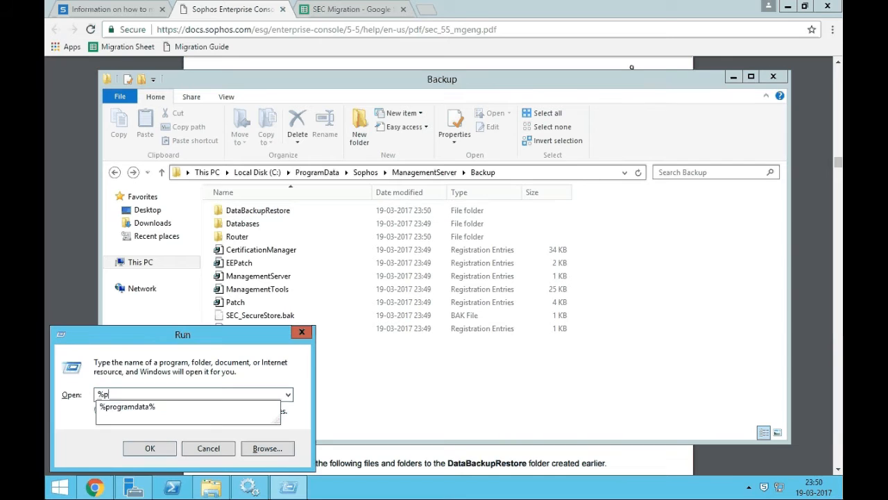
key("Return")
key("s")
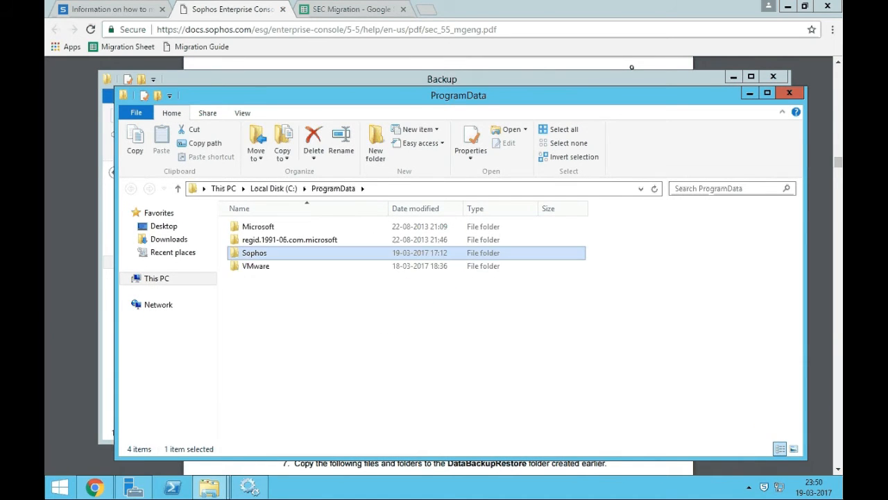
key("Return")
key("r")
key("Return")
key("Return")
key("r")
key("Return")
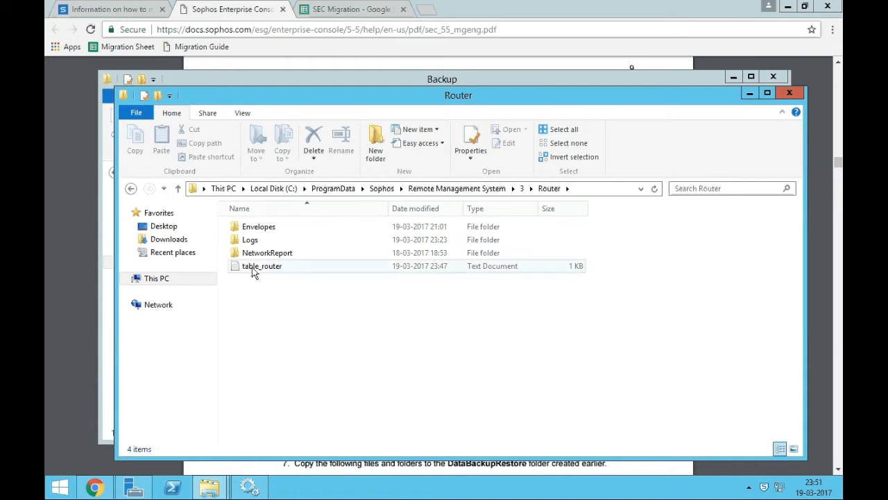
Copy table_router into the Router folder inside ManagementServer\Backup.
left_click(312, 272)
key("alt+Tab")
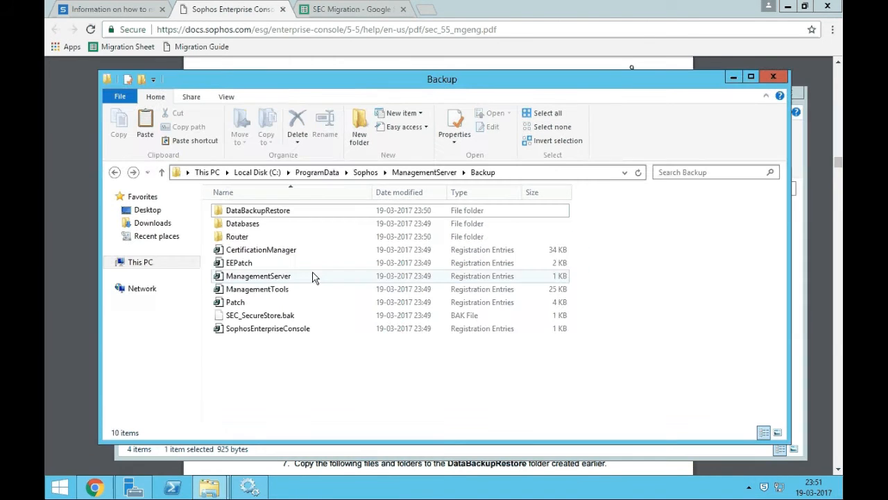
double_click(247, 238)
key("ctrl+v")
Check the Envelopes folder, read the guide's Envelopes step, and paste Envelopes into the backup Router.
key("alt+Tab")
double_click(258, 227)
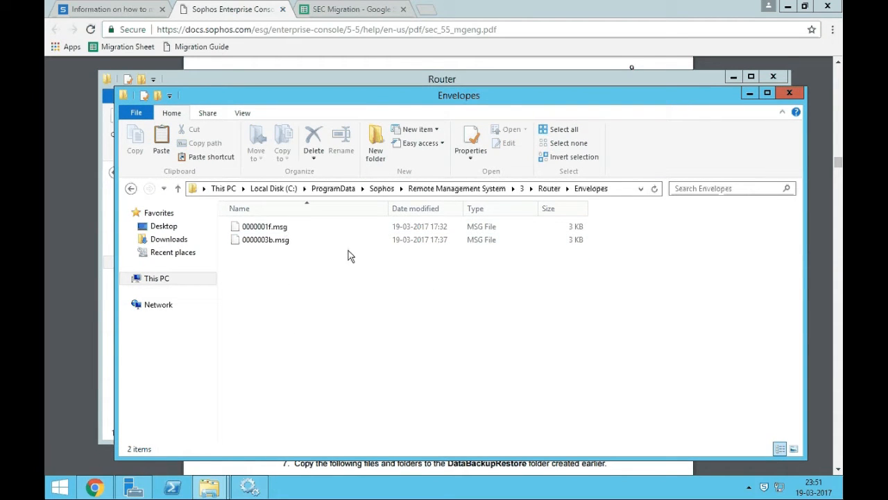
left_click(549, 189)
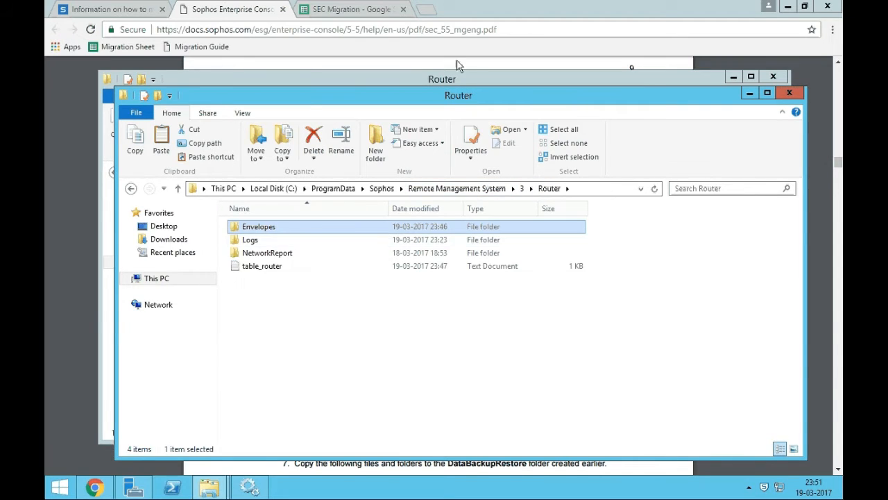
left_click(458, 64)
left_click_drag(296, 288, 487, 288)
left_click(479, 294)
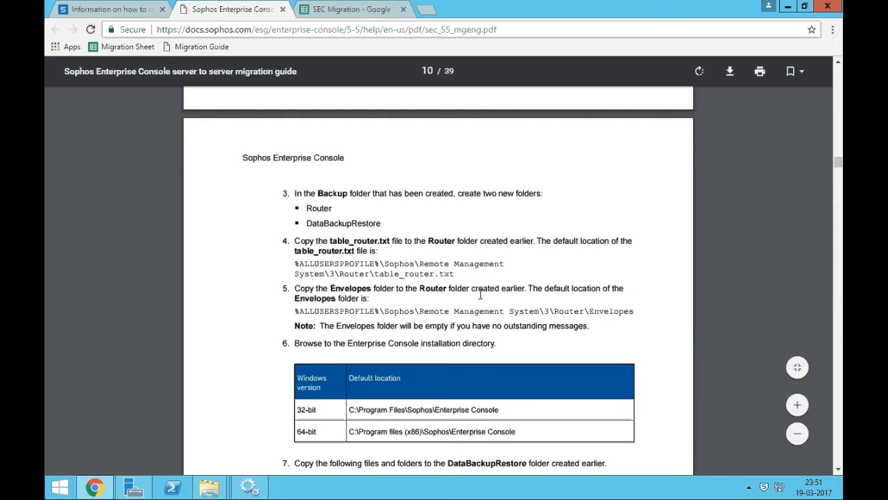
key("alt+Tab")
key("alt+Tab")
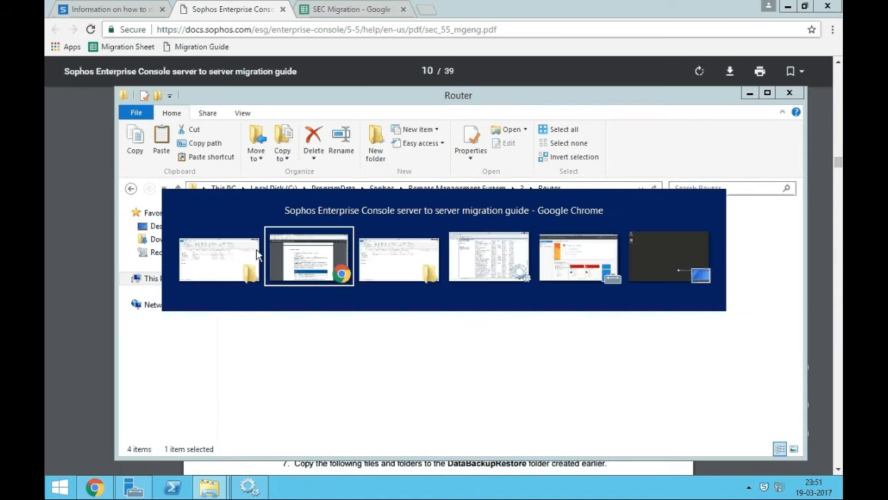
key("ctrl+v")
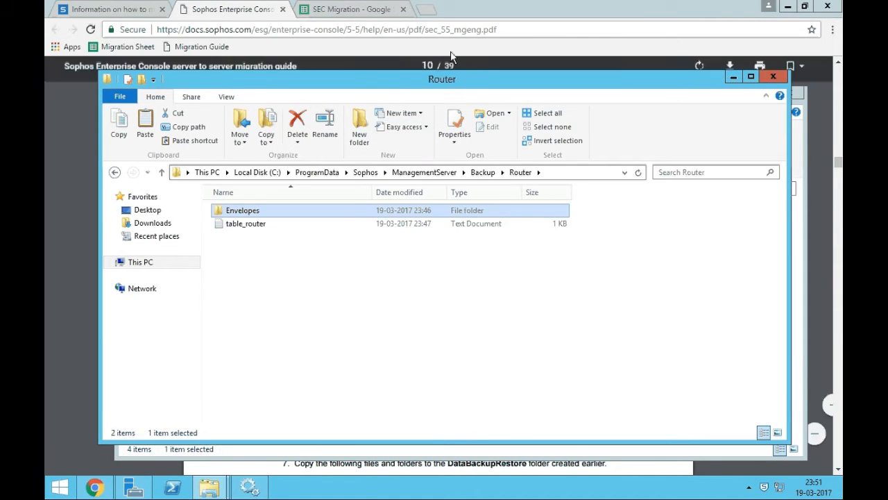
Highlight the next step in the migration guide and scroll further down.
key("alt+Tab")
left_click_drag(295, 343, 493, 343)
scroll(420, 333, "down", 2)
left_click(419, 328)
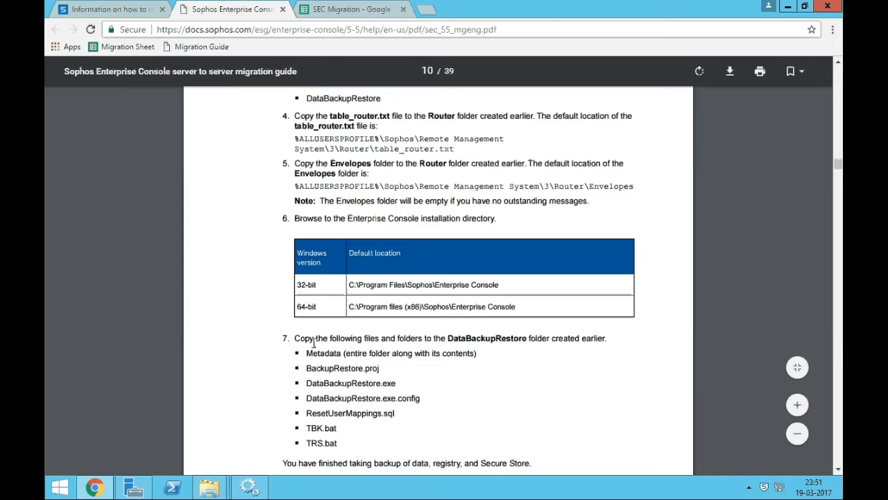
Highlight guide step 7's file list and browse to Program Files (x86)\Sophos\Enterprise Console.
left_click_drag(296, 338, 503, 333)
left_click(559, 337)
scroll(554, 338, "down", 2)
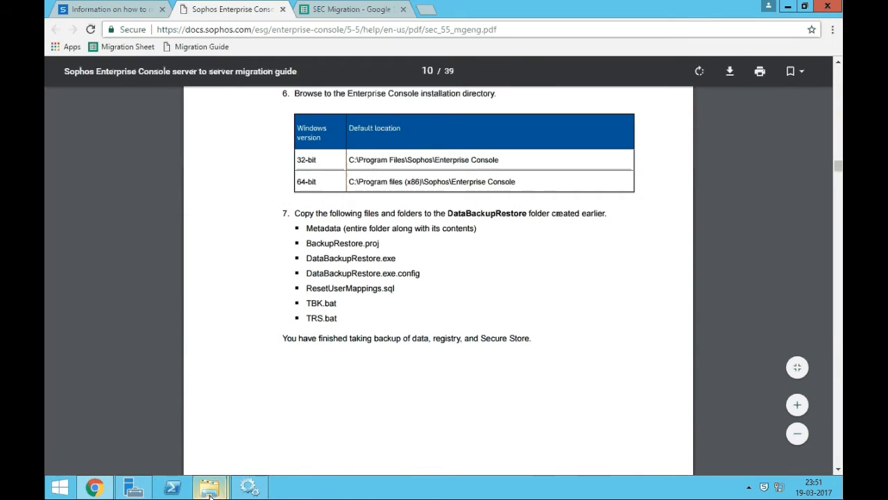
mouse_move(209, 487)
left_click(139, 419)
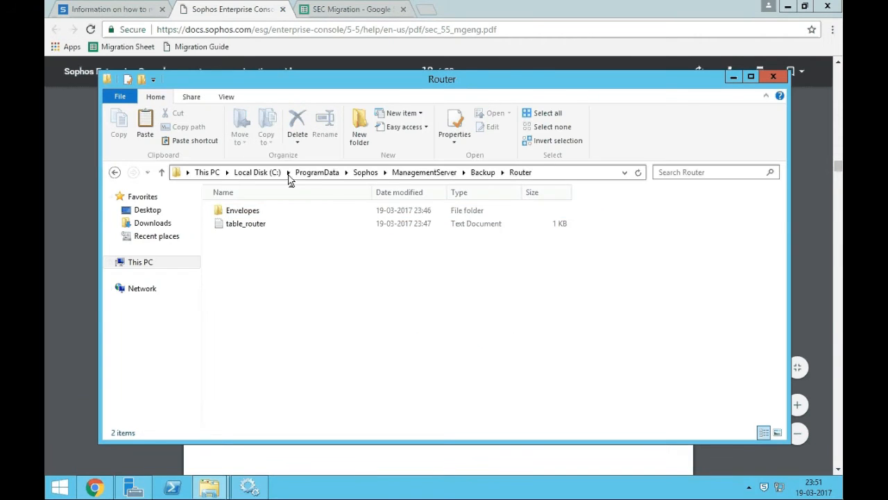
left_click(257, 172)
left_click(253, 238)
double_click(252, 238)
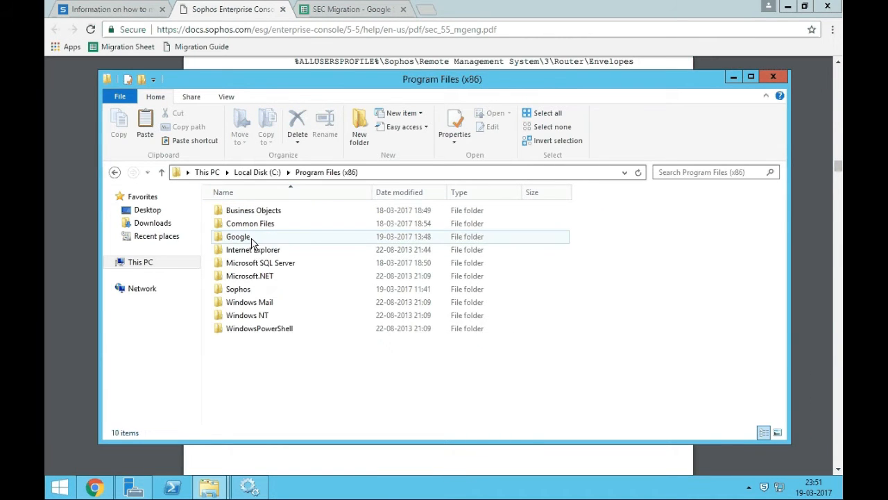
double_click(254, 290)
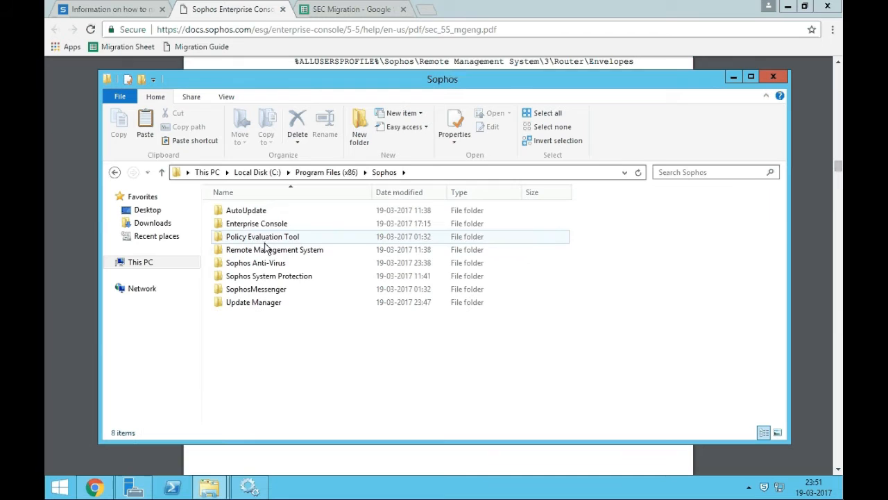
double_click(266, 225)
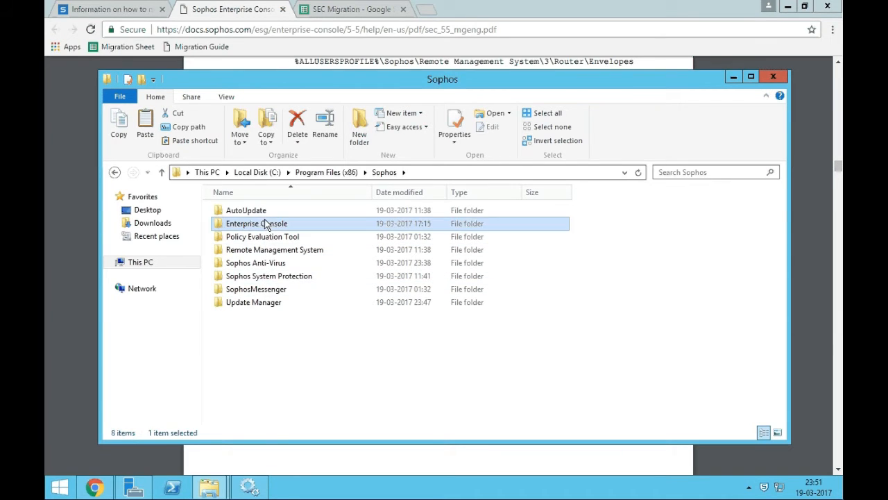
Copy the MetaData folder into ManagementServer\Backup\DataBackupRestore.
left_click(254, 307)
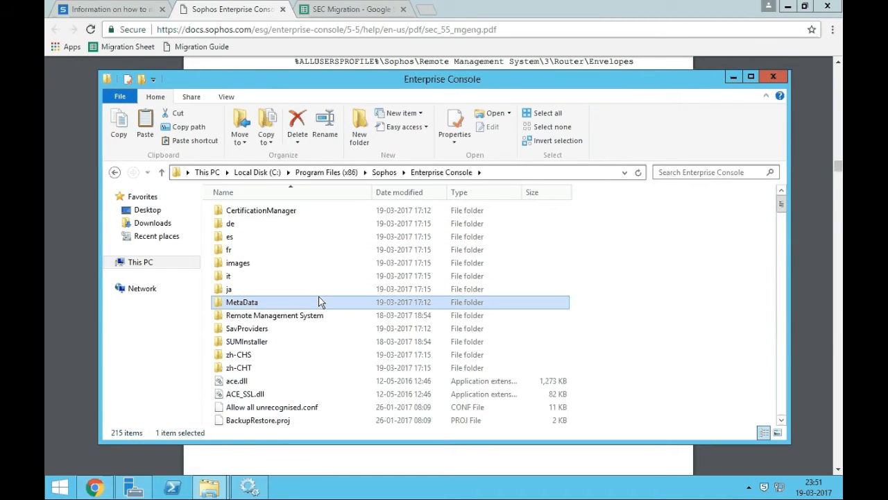
key("alt+Tab")
left_click(372, 307)
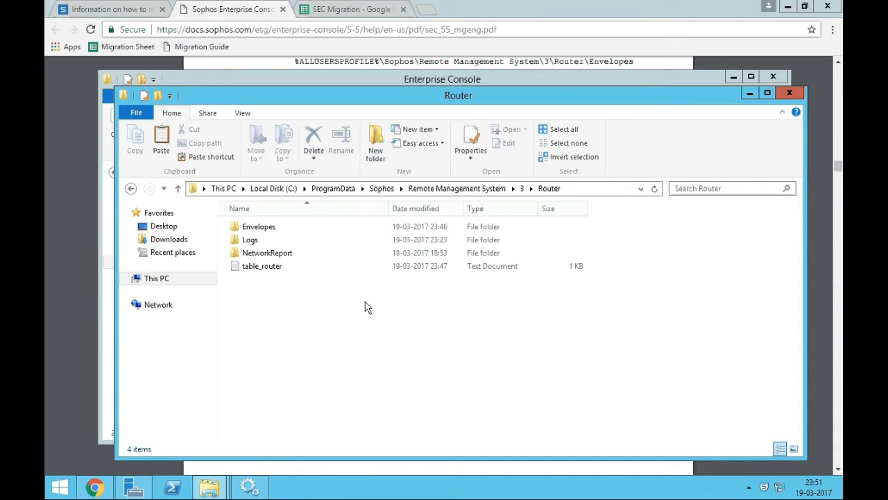
left_click(381, 189)
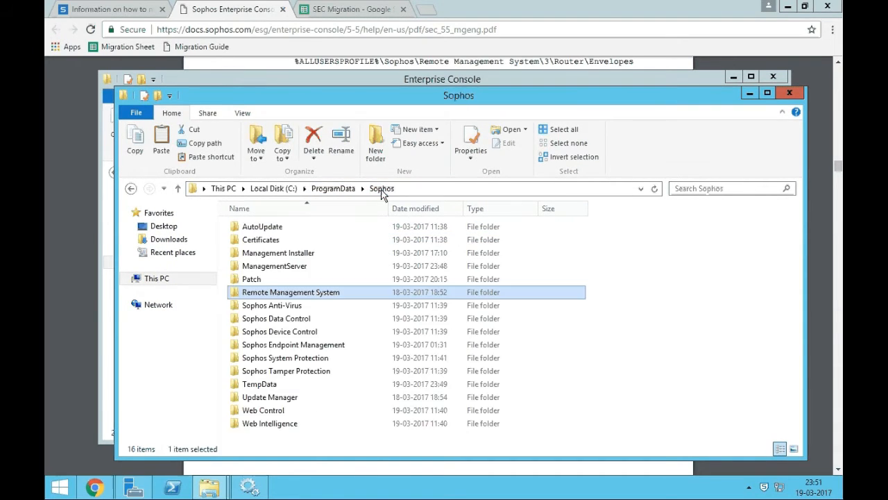
double_click(277, 265)
double_click(275, 232)
double_click(280, 232)
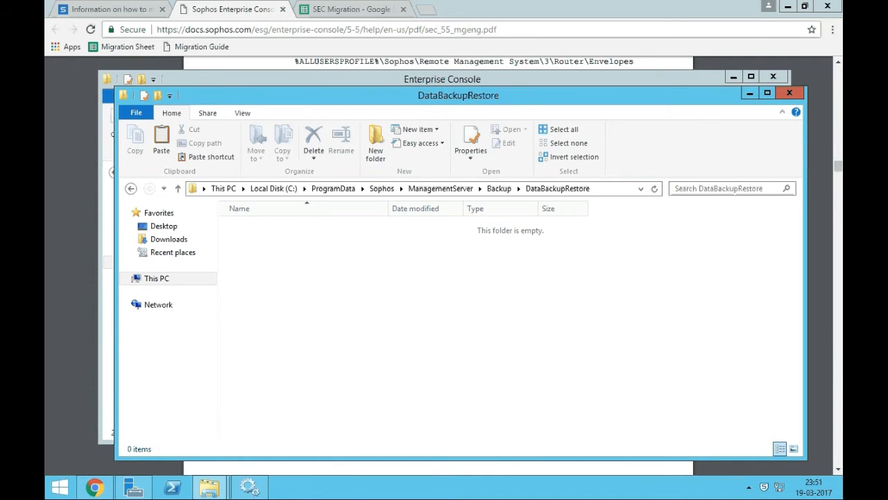
key("ctrl+v")
Move the Enterprise Console window beside the guide's file list and select BackupRestore.proj.
key("alt+Tab")
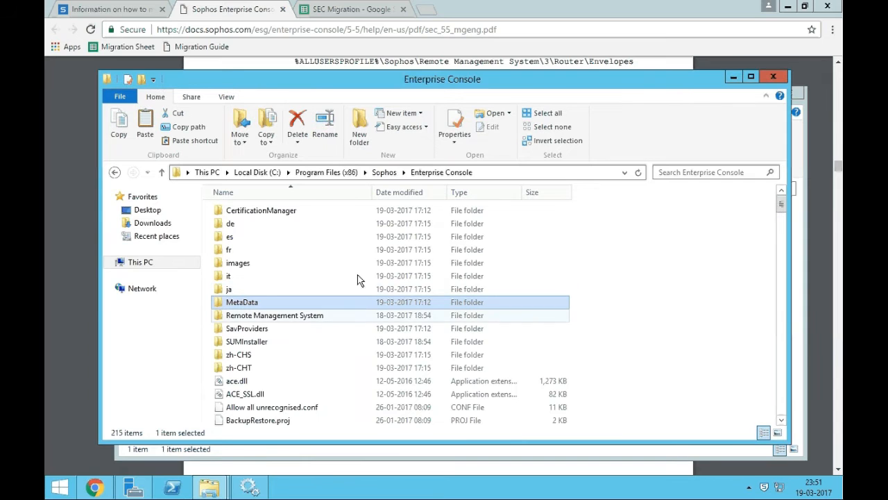
key("alt+Tab")
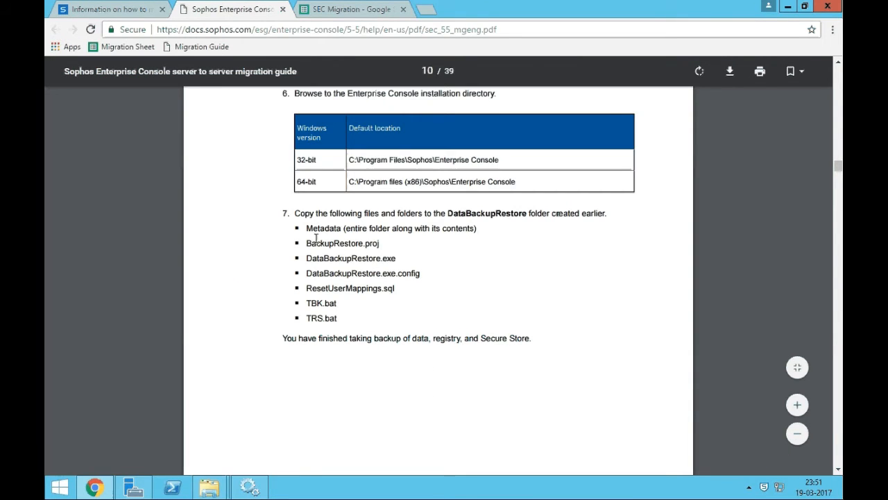
key("alt+Tab")
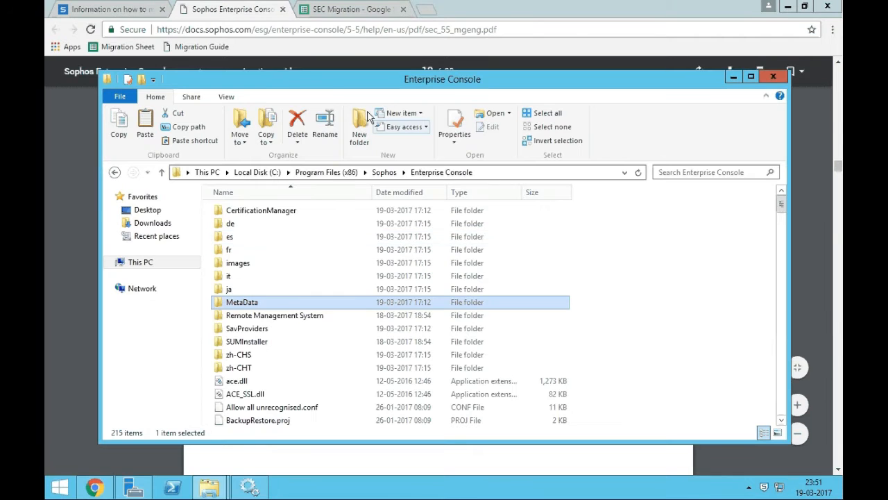
left_click_drag(333, 93, 643, 105)
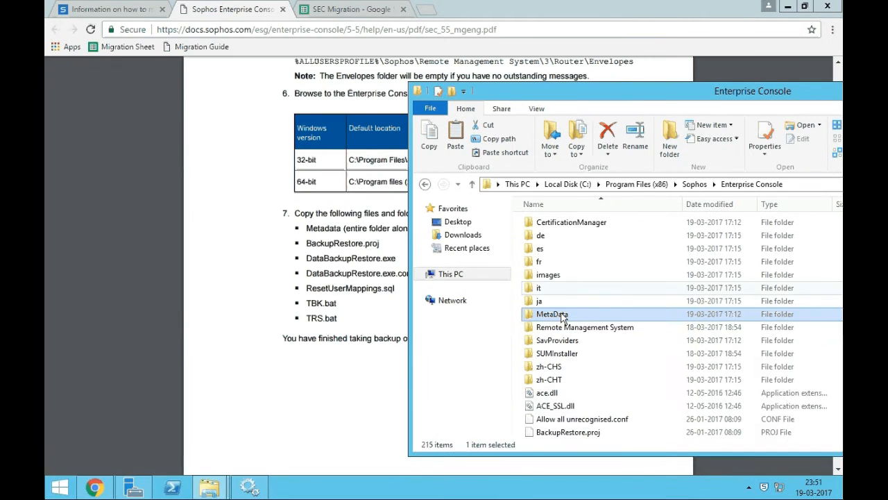
key("b")
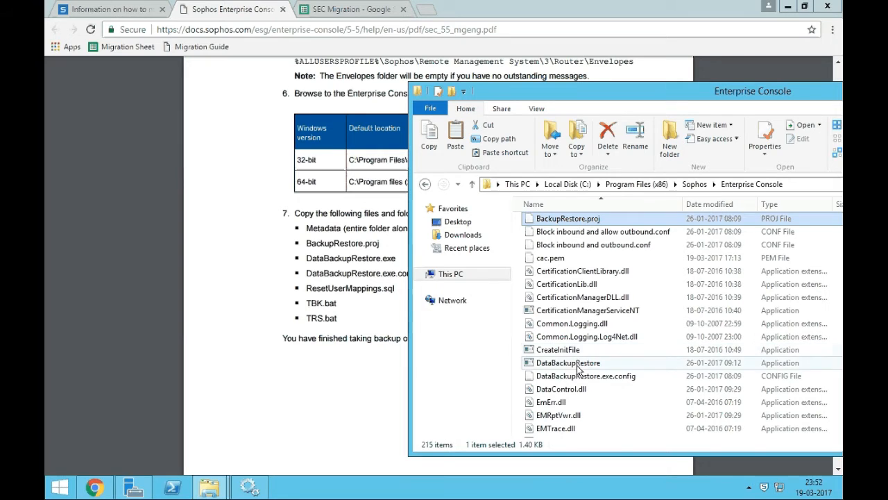
Add DataBackupRestore.exe and DataBackupRestore.exe.config to the file selection.
left_click(567, 362)
left_click(601, 378, "ctrl")
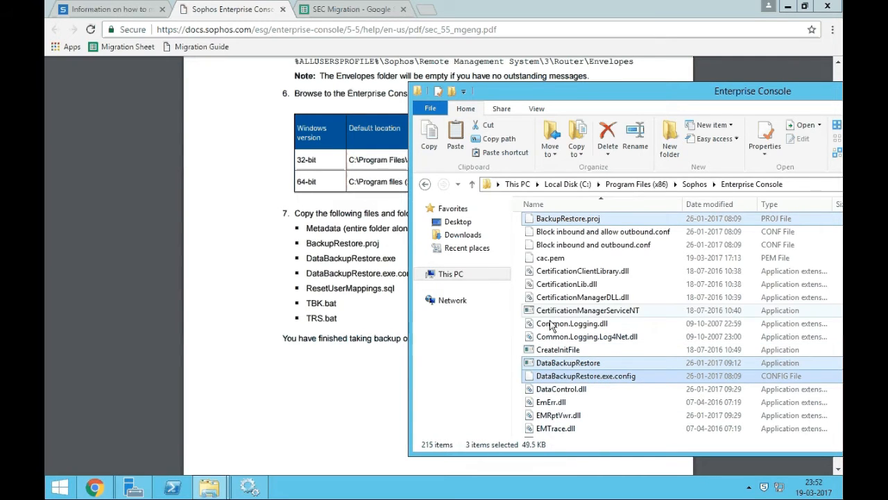
scroll(564, 330, "down", 6)
scroll(564, 331, "down", 7)
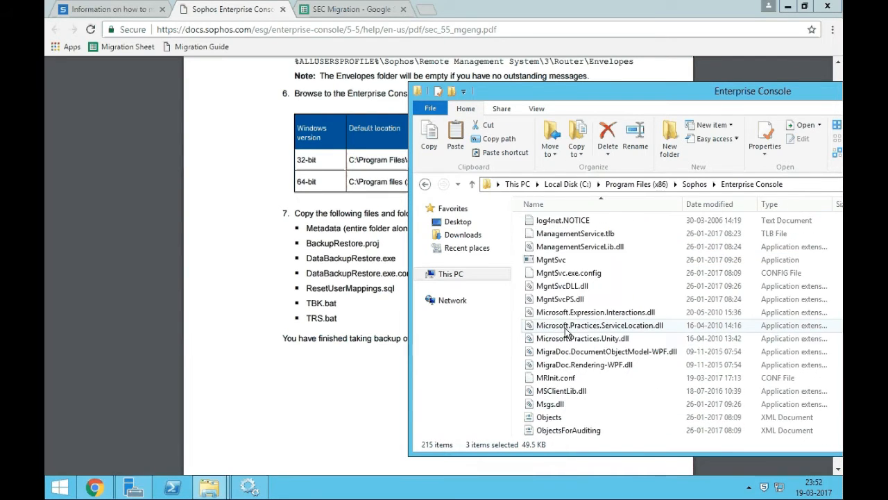
scroll(565, 333, "up", 1)
scroll(566, 334, "up", 1)
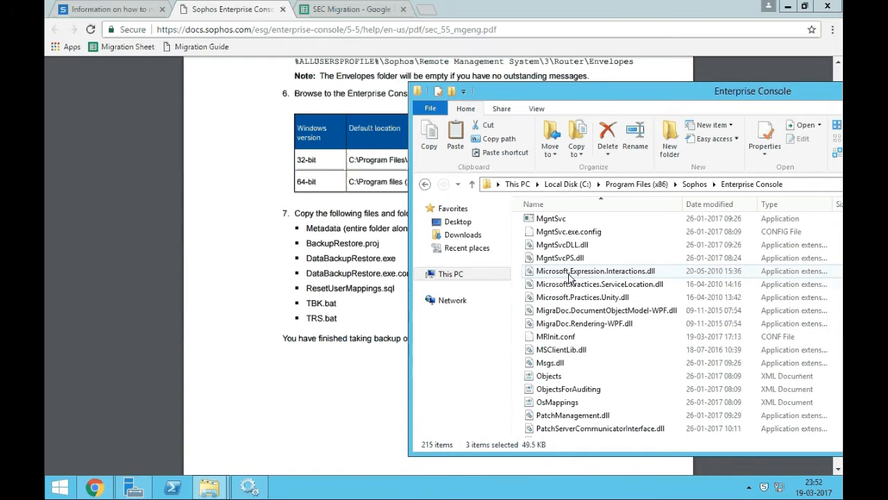
scroll(569, 278, "up", 3)
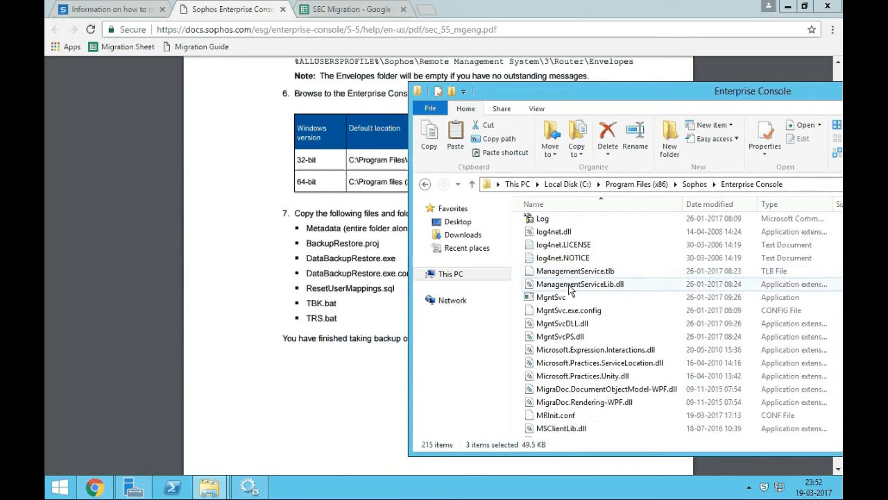
scroll(569, 288, "up", 1)
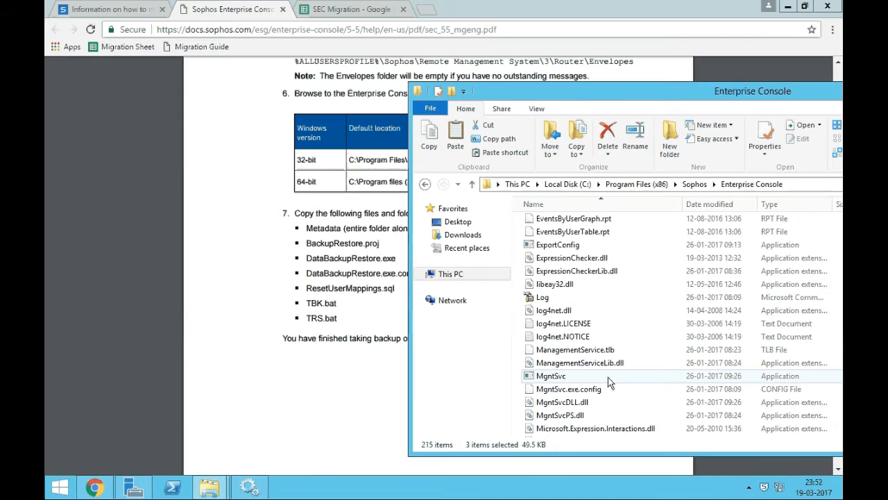
scroll(608, 377, "down", 1)
scroll(600, 371, "down", 6)
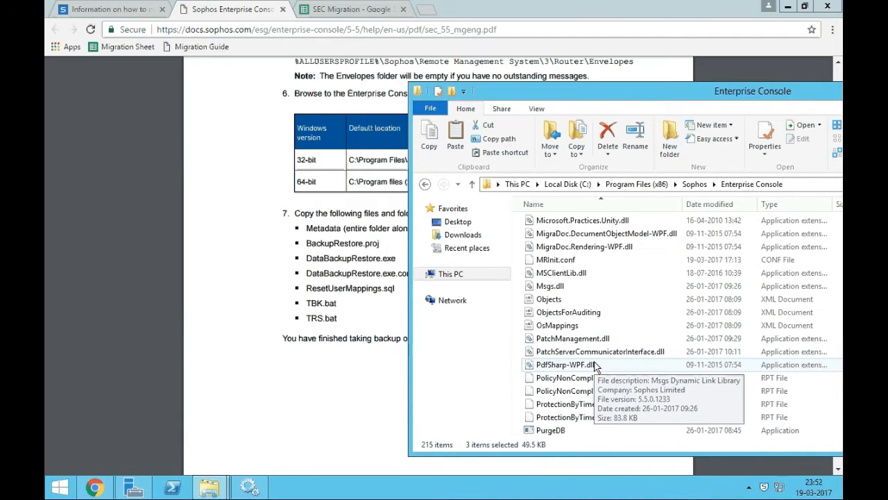
scroll(596, 347, "down", 1)
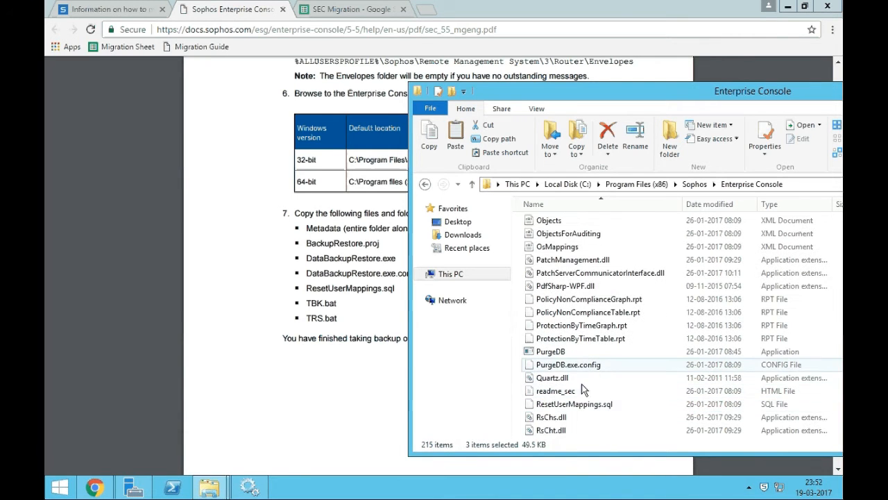
Add ResetUserMappings.sql, TBK and TRS, then paste all six files into DataBackupRestore.
left_click(593, 312, "ctrl")
scroll(596, 316, "down", 10)
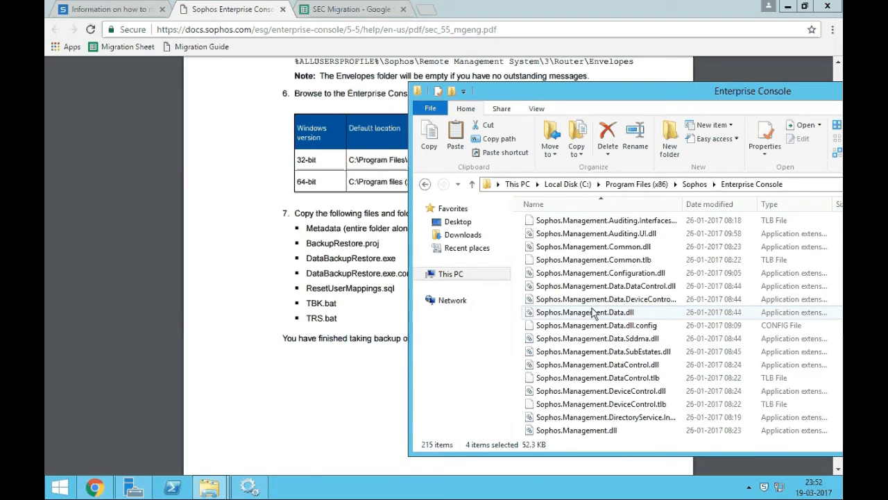
scroll(600, 322, "down", 12)
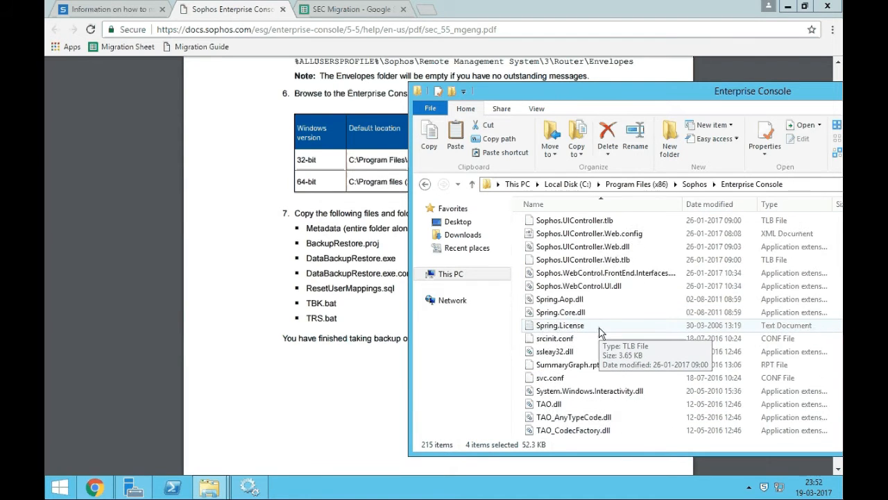
scroll(600, 335, "down", 3)
left_click(545, 351, "ctrl")
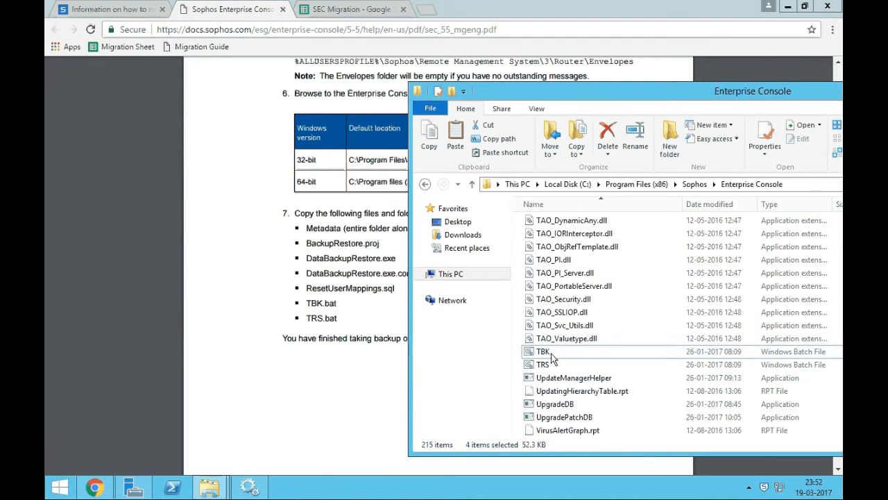
left_click(556, 366, "ctrl")
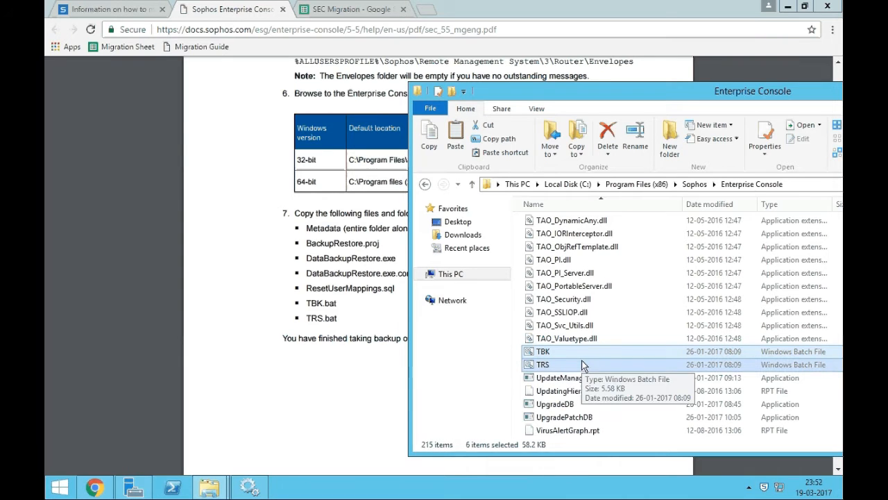
key("alt+Tab")
key("ctrl+v")
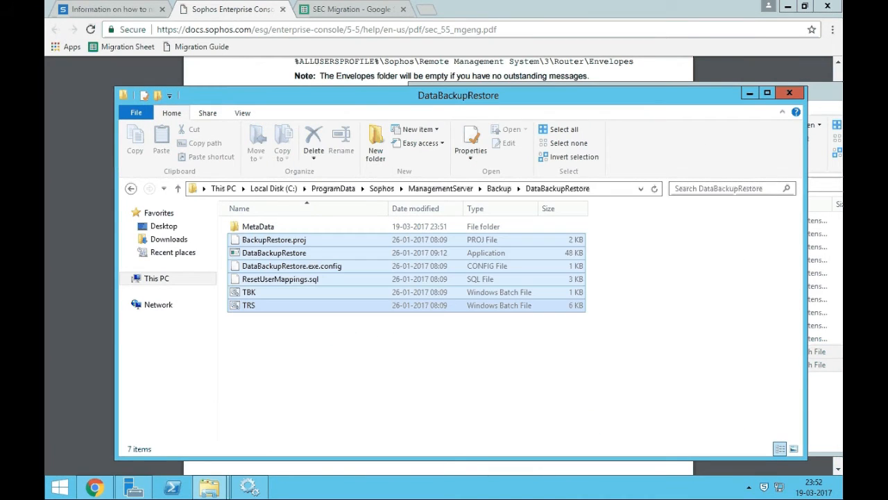
left_click(833, 104)
Deselect the pasted files, go up to the Backup folder, and return to the migration guide.
left_click_drag(354, 99, 673, 100)
left_click(595, 363)
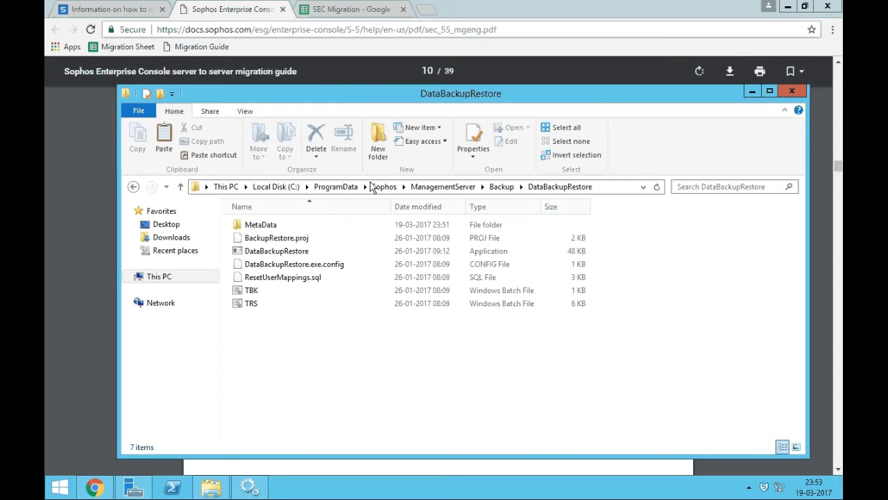
left_click(500, 186)
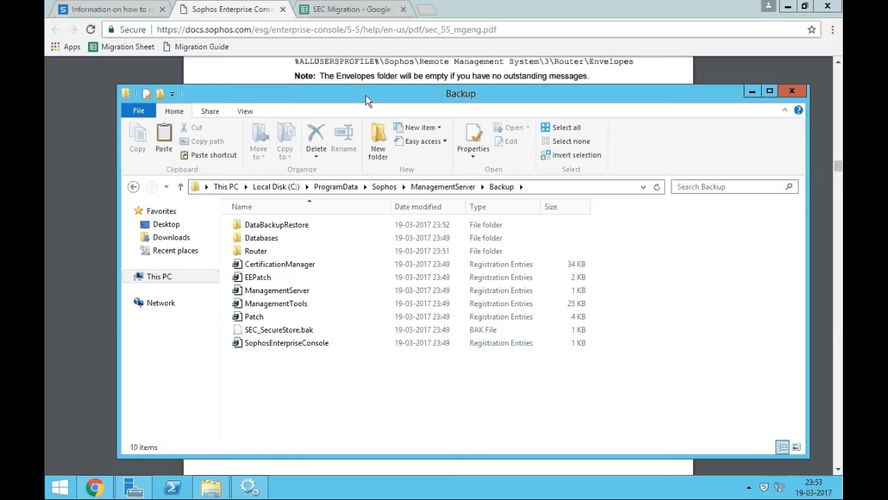
left_click_drag(366, 95, 342, 83)
left_click(506, 20)
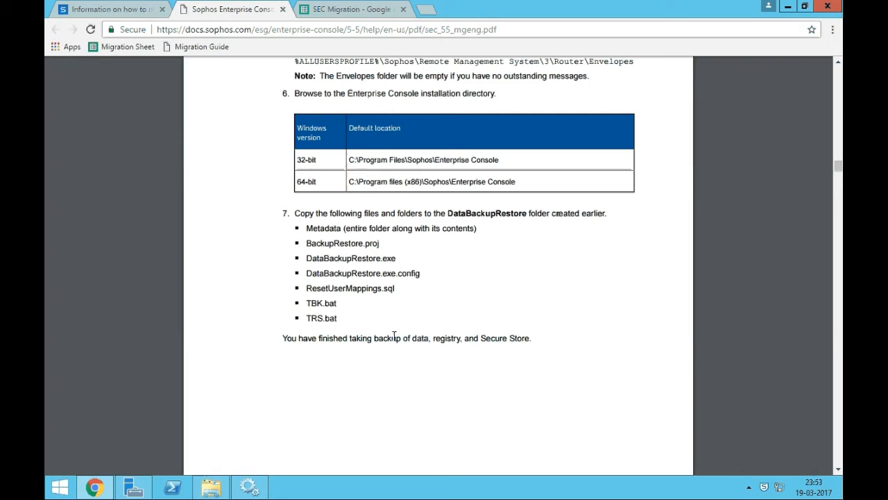
Scroll the guide to section 7 on installing the database component, after checking ManagementServer.
scroll(405, 317, "down", 6)
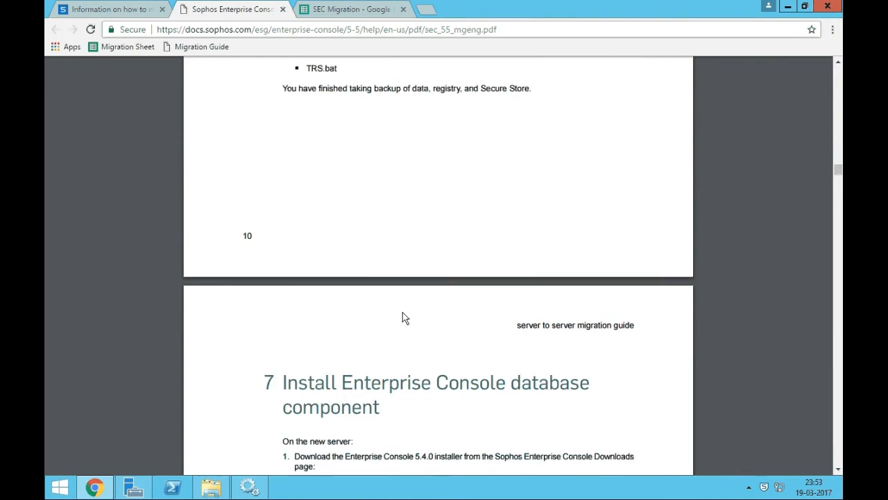
left_click(210, 485)
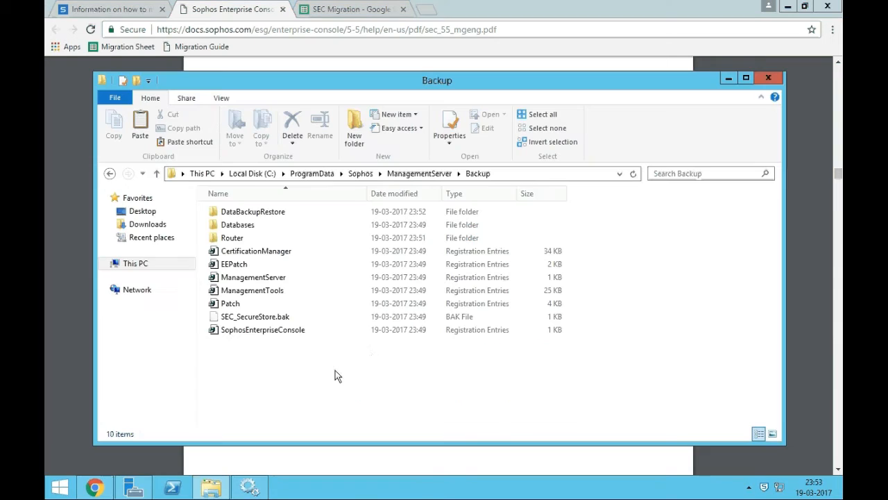
left_click(420, 174)
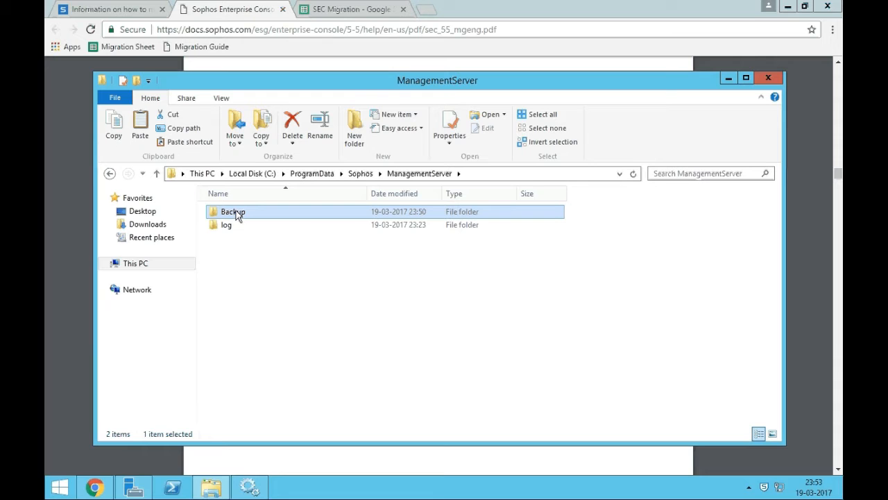
left_click(400, 463)
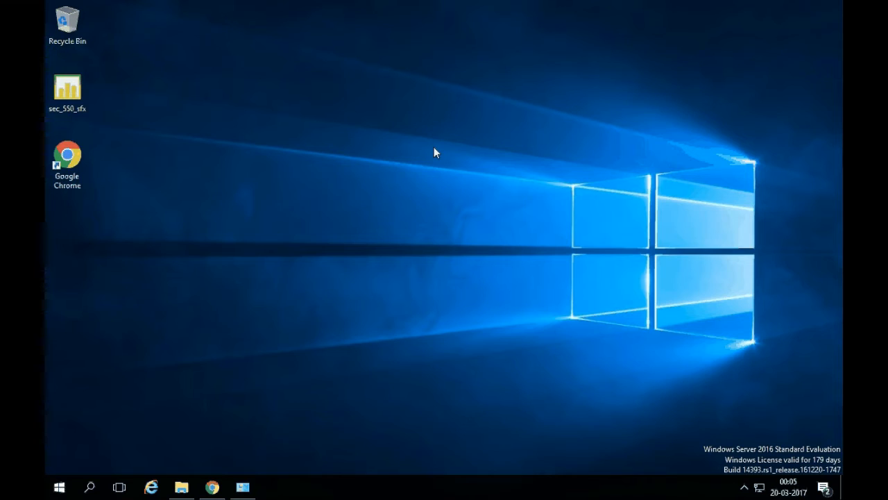
Confirm SEC-2016 runs Windows Server 2016 with four installed programs, then return to the SEC Migration sheet.
mouse_move(242, 493)
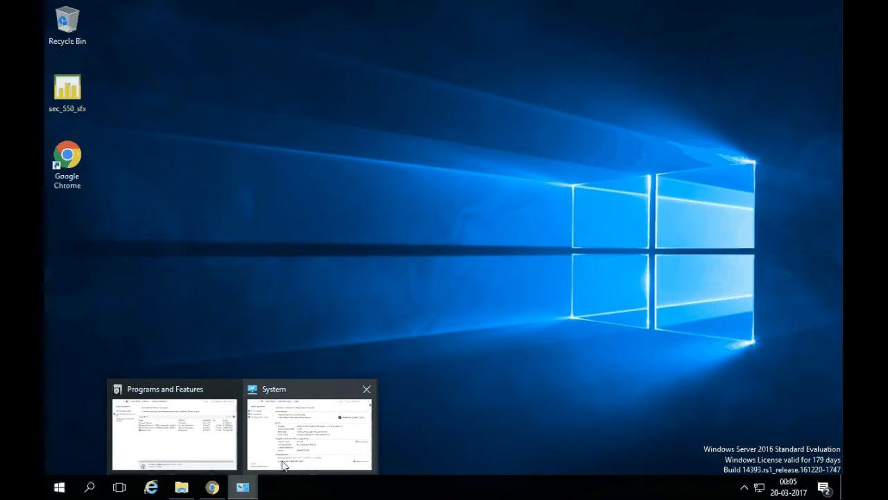
left_click(299, 444)
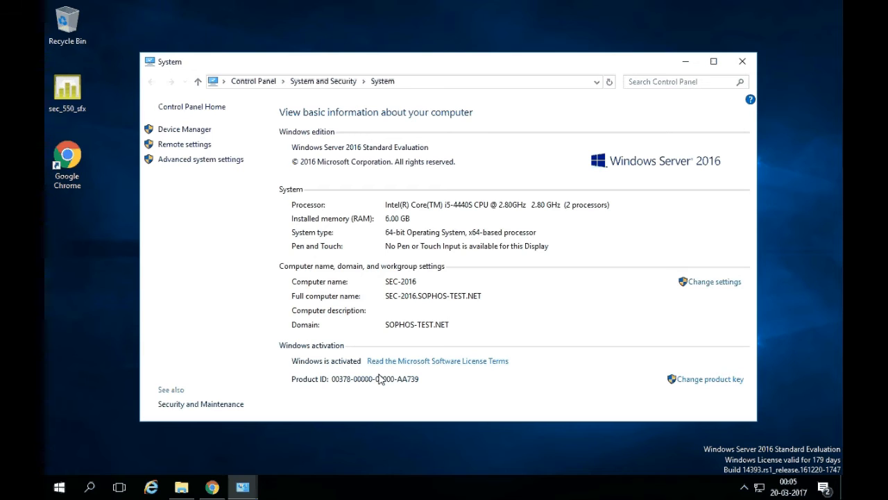
mouse_move(242, 488)
left_click(182, 425)
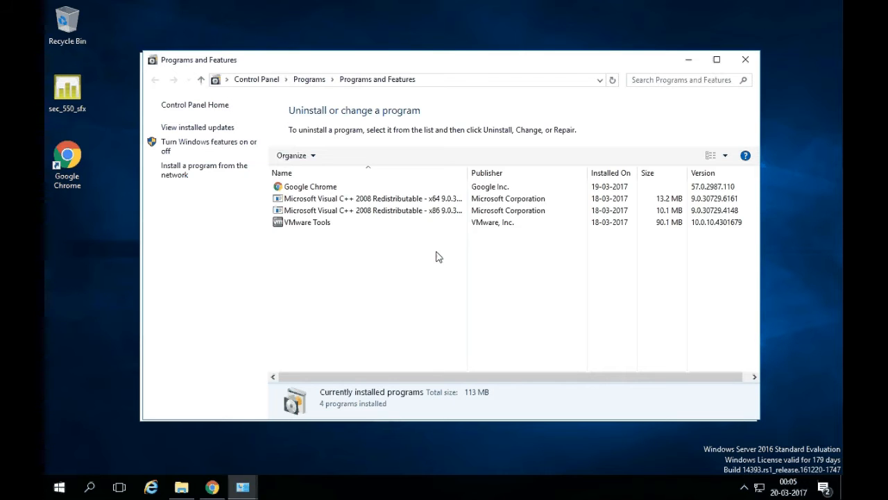
left_click(690, 61)
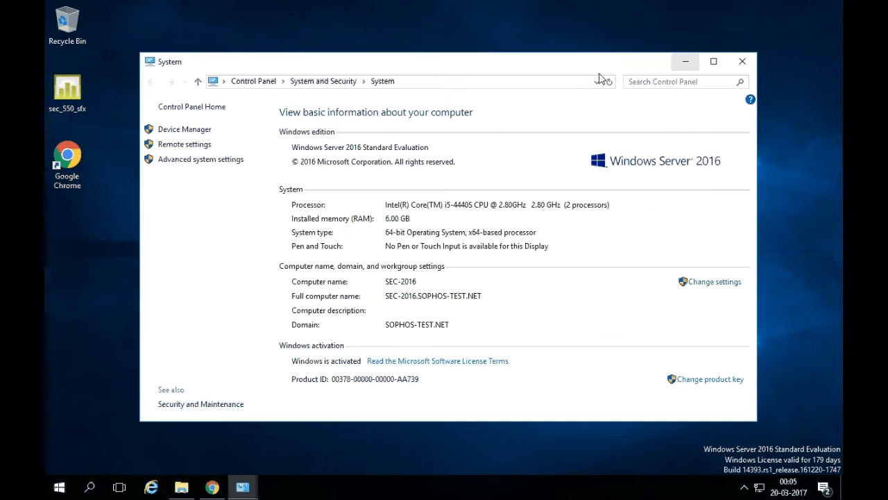
left_click(689, 61)
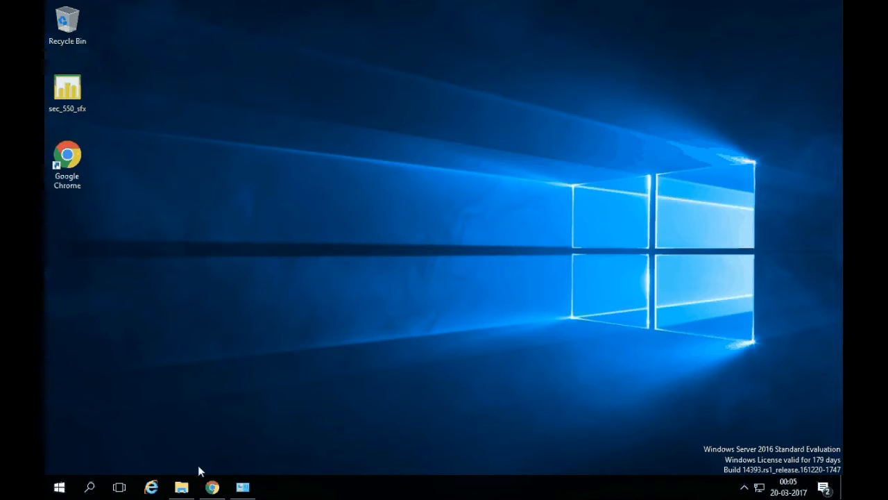
left_click(212, 486)
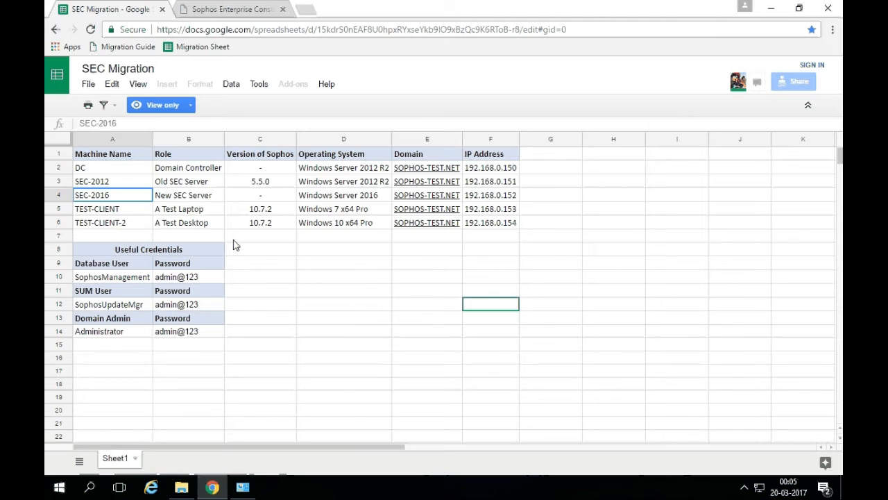
Check the New SEC Server row in the sheet: Windows Server 2016 at 192.168.0.152.
left_click(314, 201)
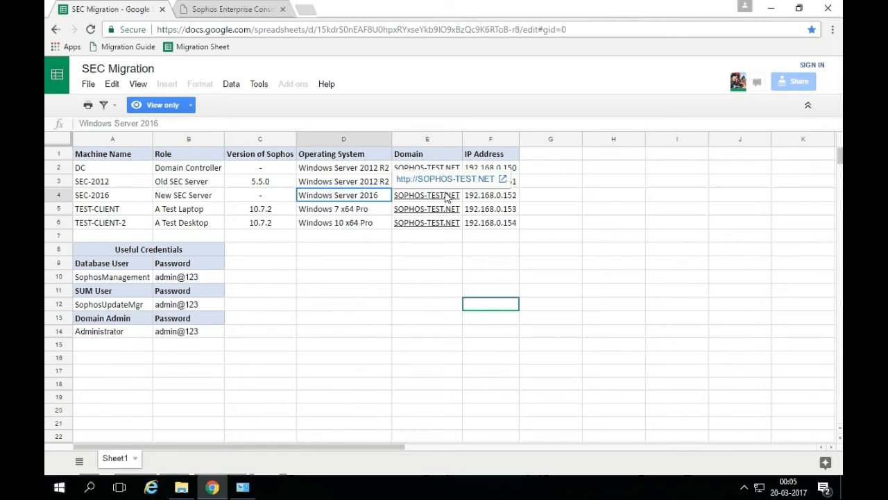
left_click(480, 201)
left_click_drag(109, 201, 490, 199)
left_click(594, 211)
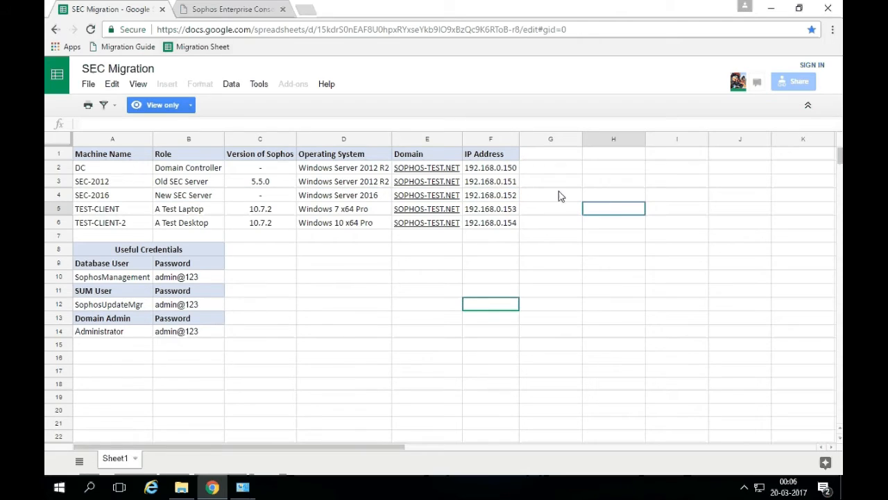
Return to the migration guide and locate section 7 on installing the database component.
left_click(228, 10)
left_click_drag(266, 137, 390, 157)
left_click(390, 158)
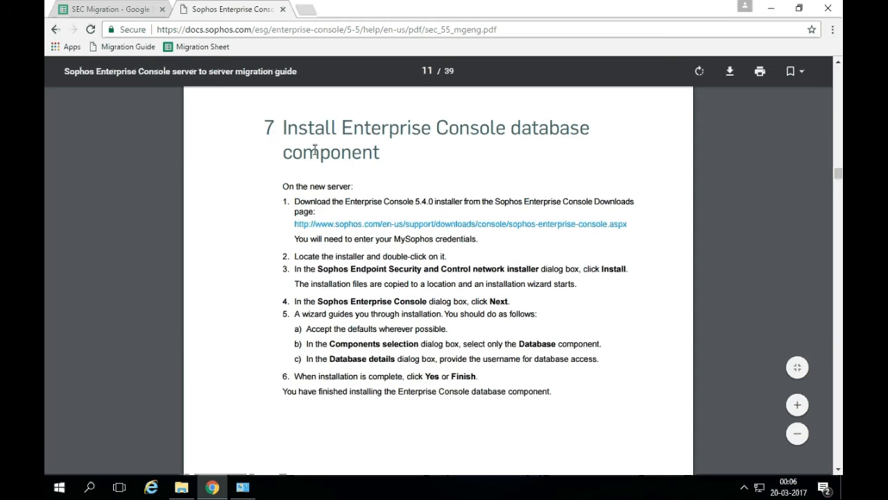
left_click_drag(281, 126, 409, 165)
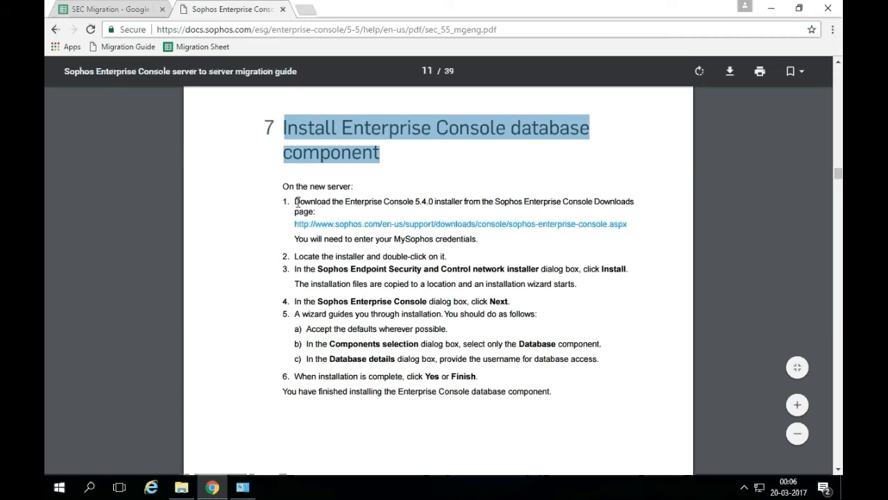
left_click_drag(293, 202, 463, 201)
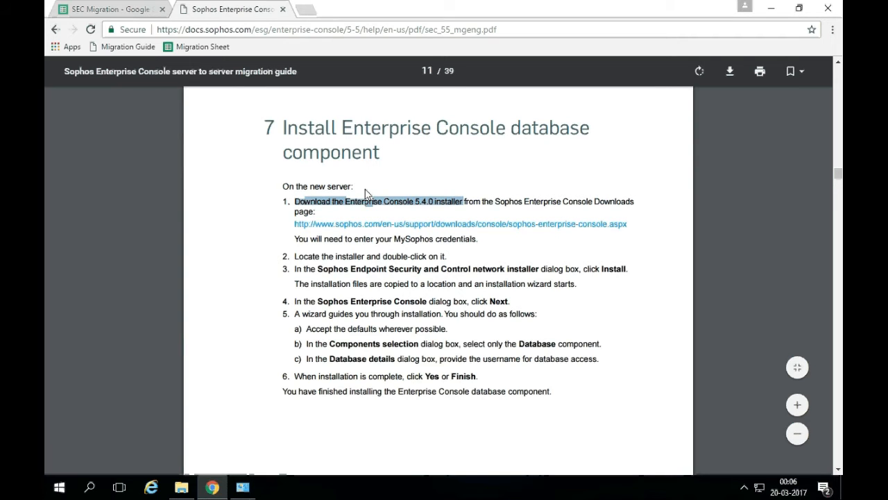
left_click(421, 197)
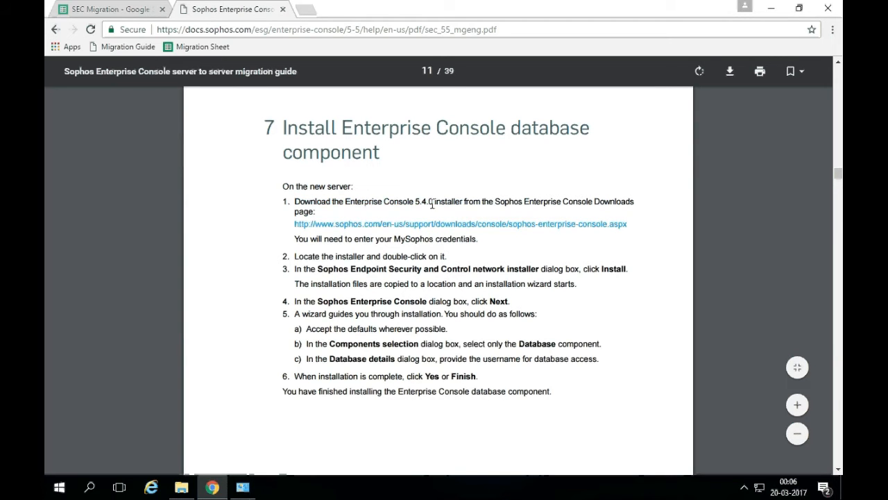
left_click_drag(425, 30, 512, 29)
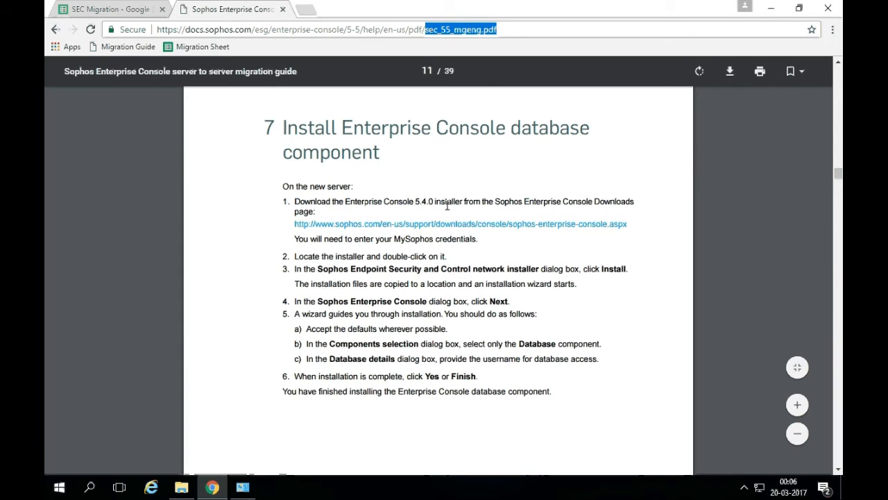
left_click(401, 203)
left_click_drag(414, 203, 434, 203)
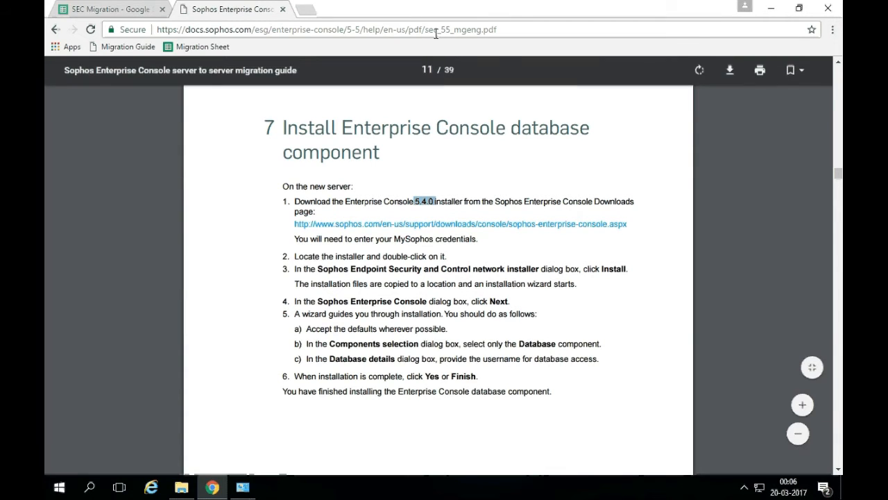
left_click_drag(425, 30, 502, 31)
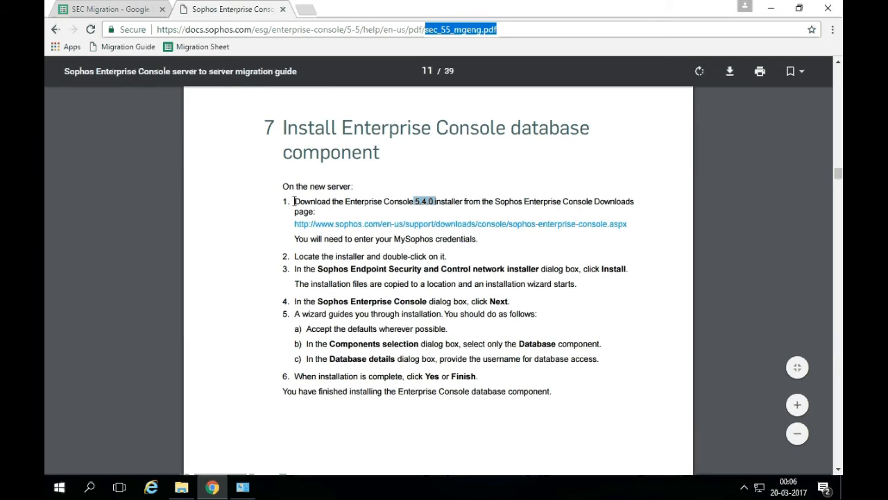
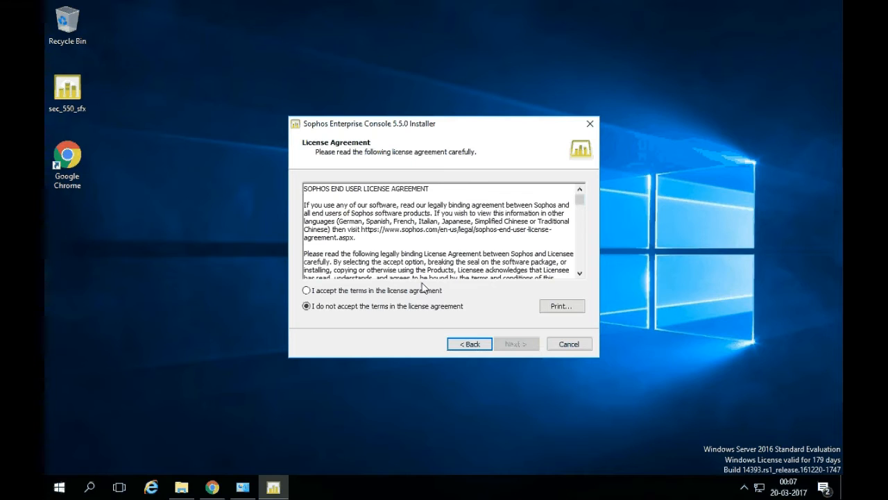
Accept the licence terms and untick the Management Console and Management Server components.
left_click(398, 292)
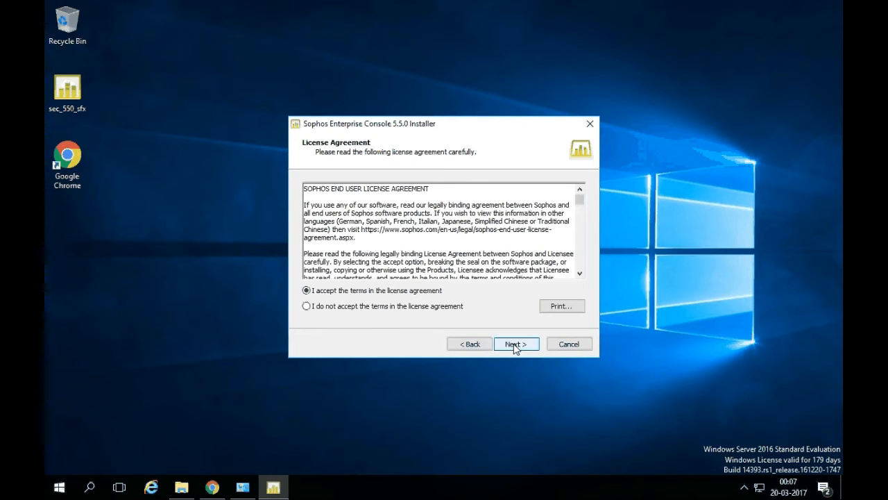
left_click(515, 344)
left_click(320, 192)
left_click(319, 228)
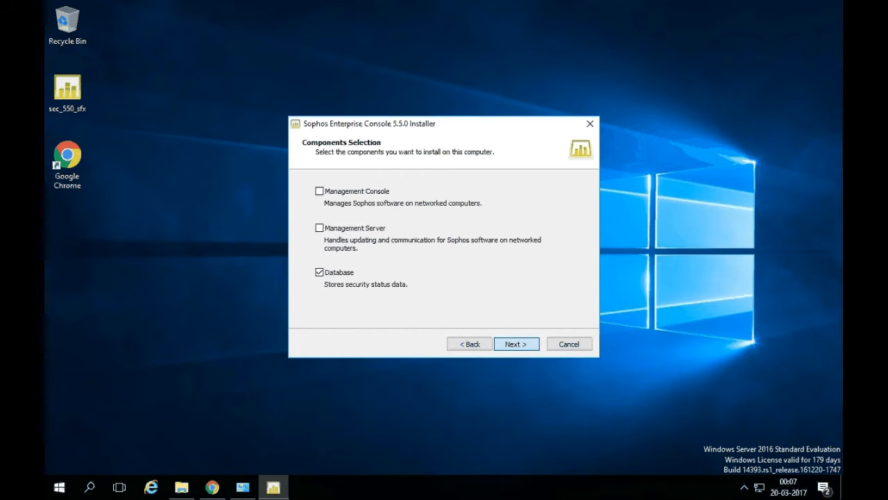
Continue with only the Database component in the default folder, and look up the database user in cell A10.
left_click(516, 344)
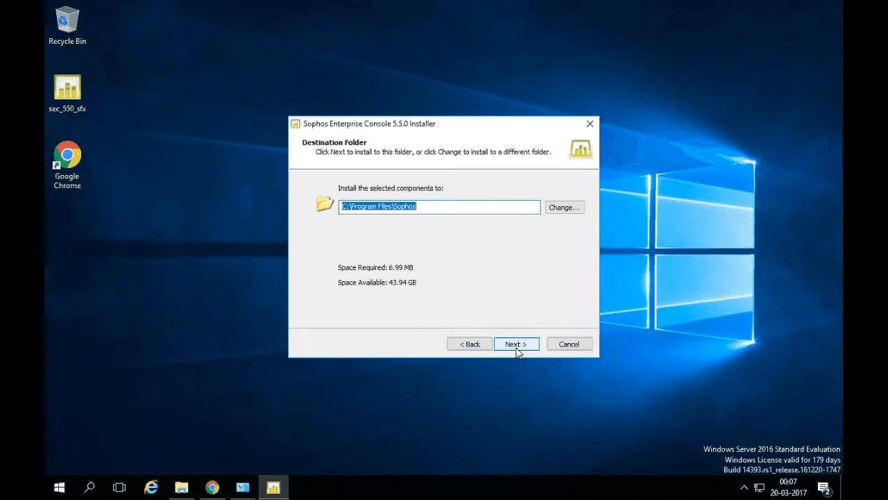
left_click(517, 347)
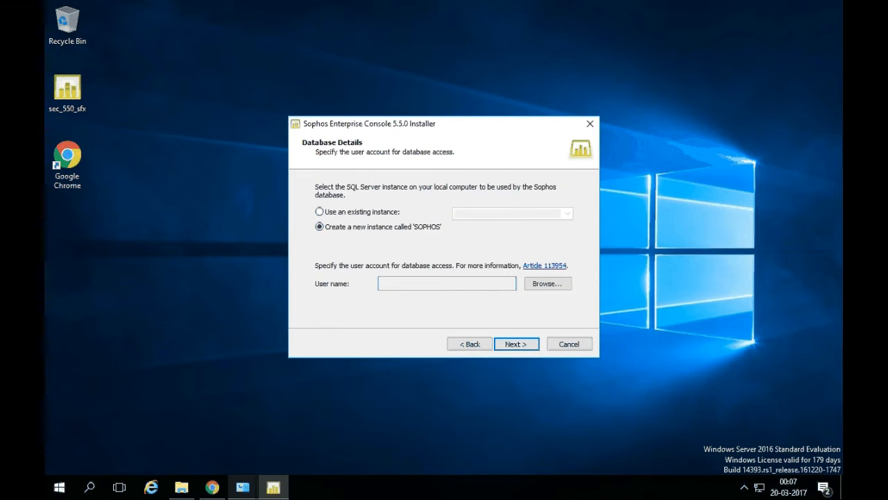
left_click(213, 487)
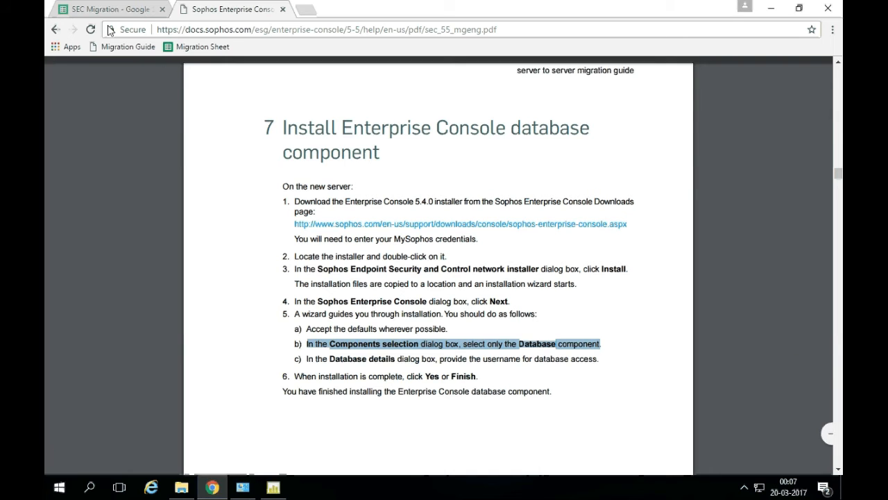
left_click(111, 11)
left_click(102, 281)
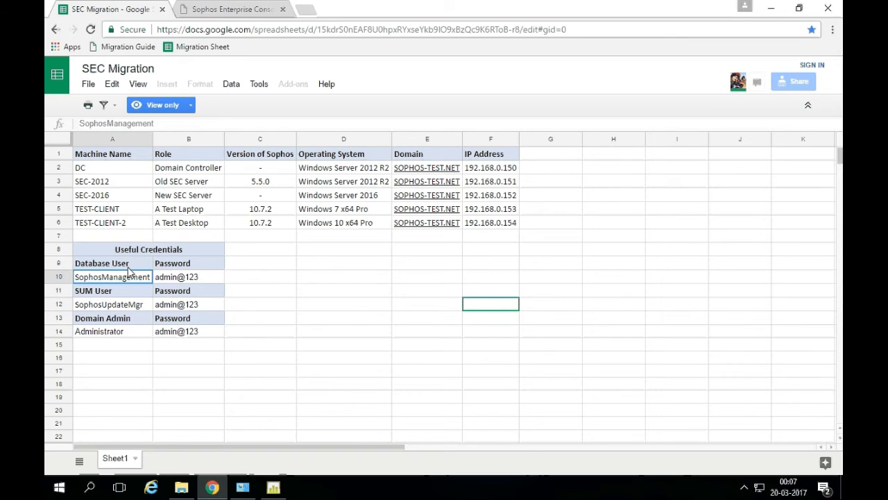
Set the domain database service account as the database user and continue to Ready to Install.
left_click(273, 487)
left_click(543, 284)
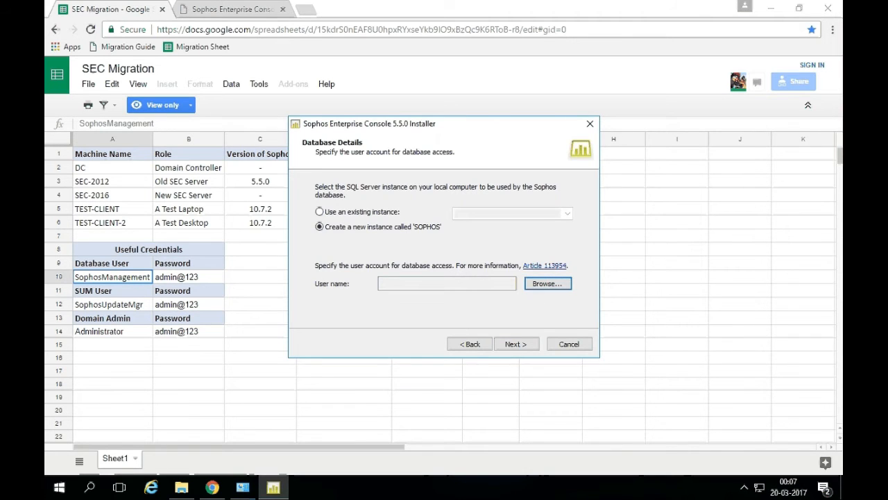
type("sophosm")
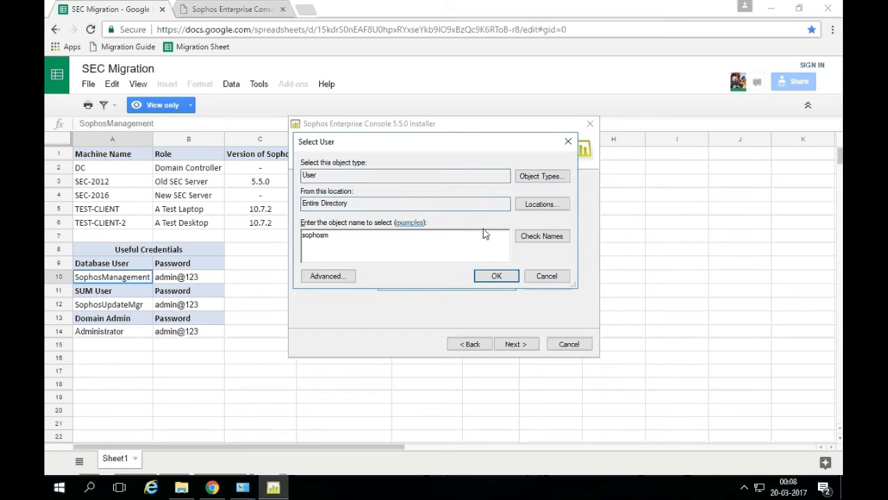
left_click(541, 236)
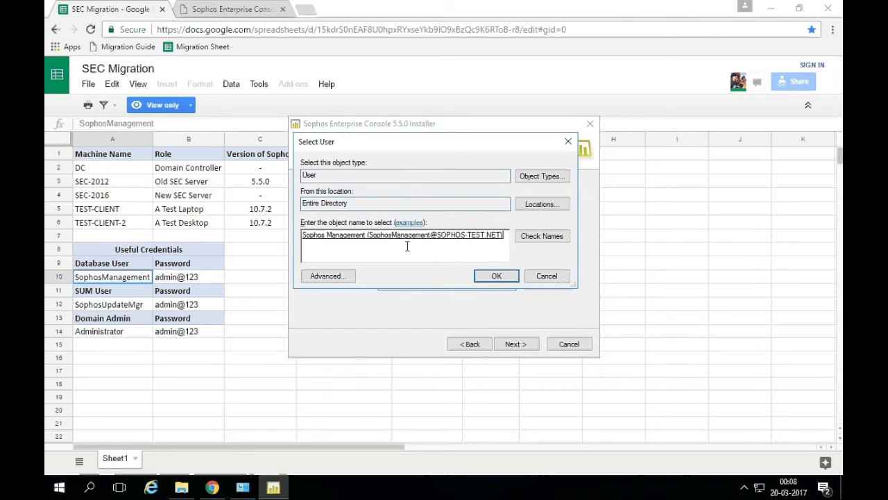
left_click(498, 275)
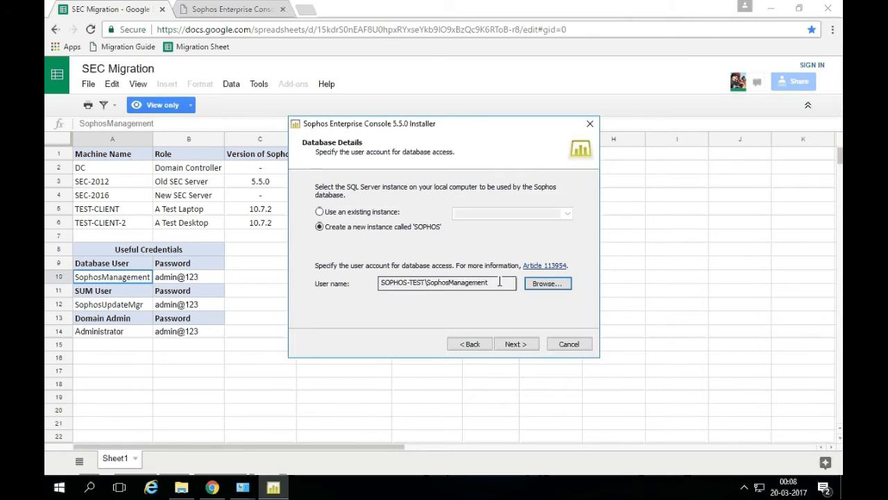
left_click(509, 344)
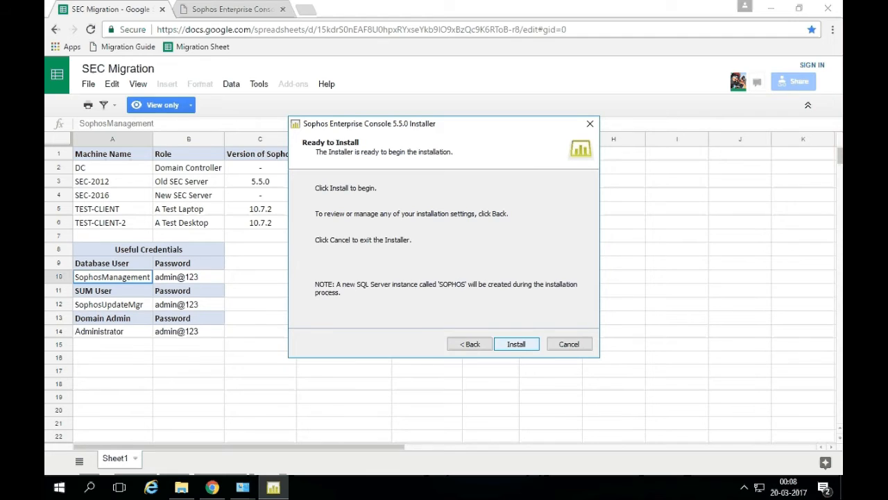
Install the Sophos Enterprise Console 5.5.0 Database component and close the completed installer.
left_click(509, 345)
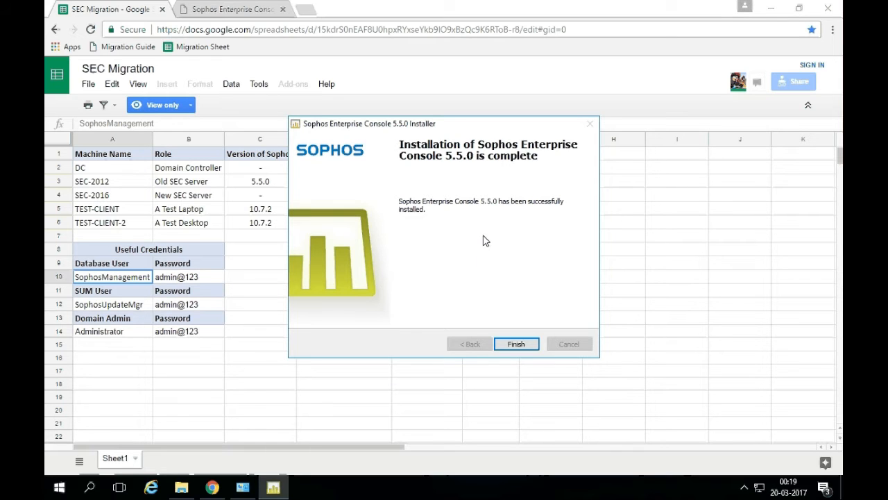
left_click(516, 345)
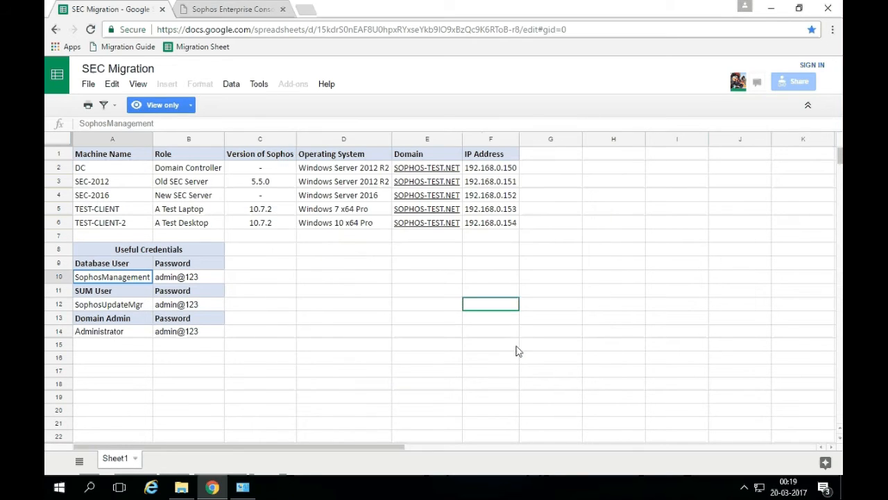
Scroll the migration guide PDF to section 8 and highlight step 1 on creating ManagementServer.
left_click(244, 11)
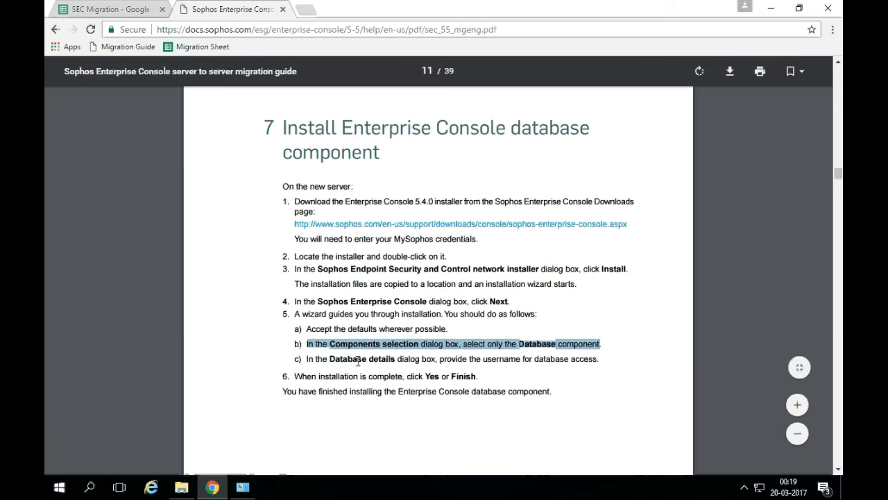
left_click_drag(320, 376, 423, 377)
left_click_drag(322, 391, 472, 392)
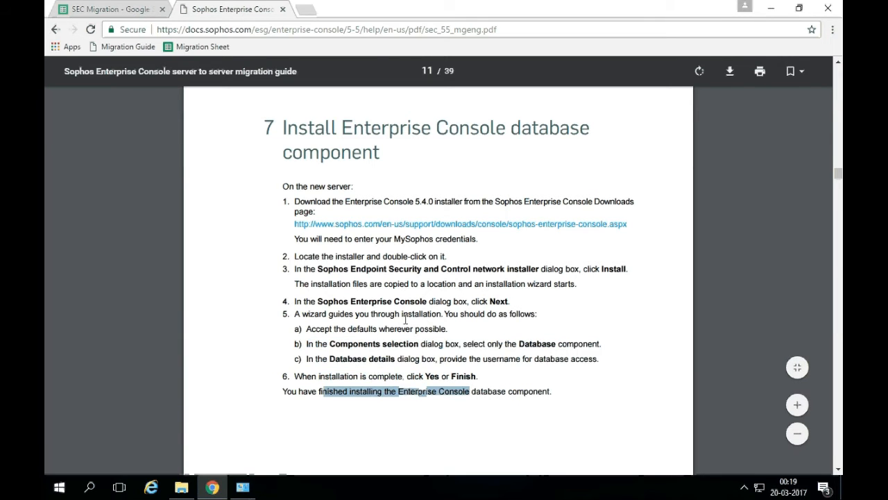
scroll(406, 309, "down", 4)
scroll(405, 304, "down", 4)
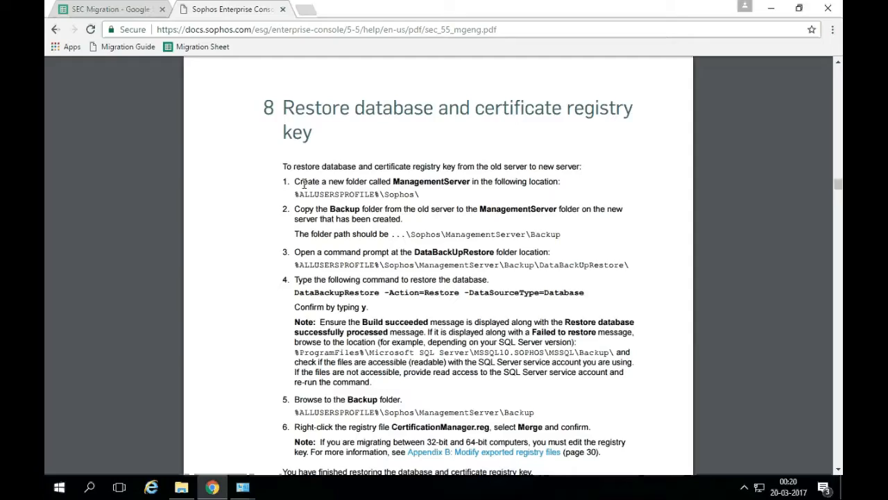
left_click_drag(296, 181, 426, 184)
Open the %programdata%\Sophos folder in File Explorer using the Run box.
left_click(388, 185)
key("super+r")
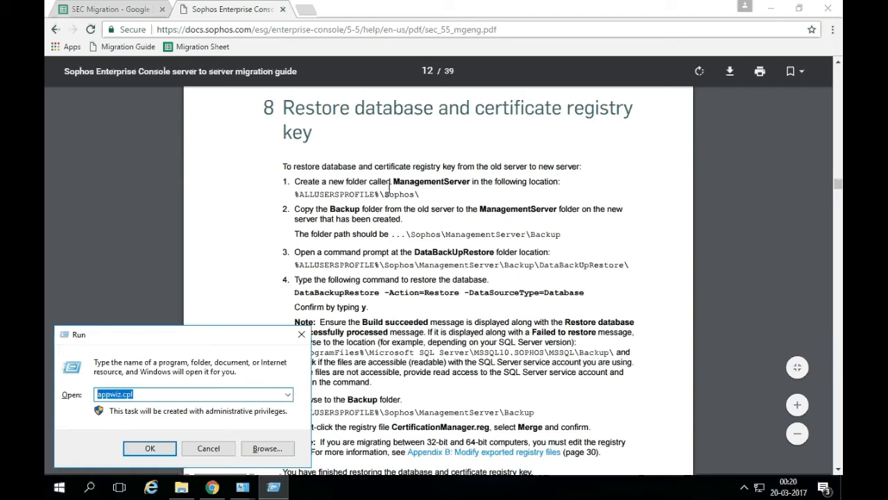
type("%pro")
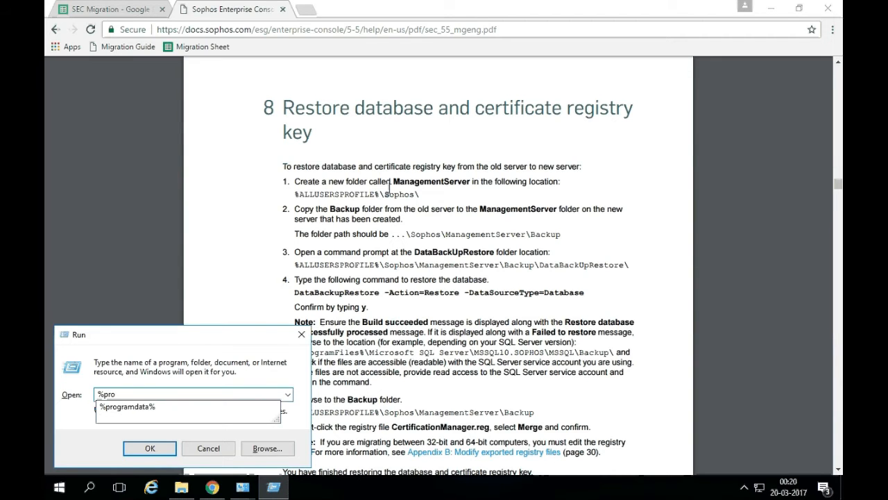
key("Down")
key("Return")
double_click(381, 208)
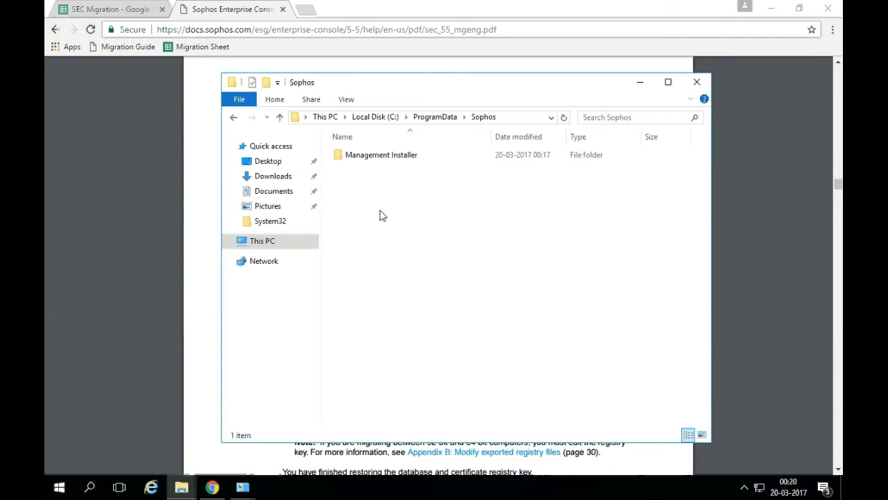
Create a new folder named ManagementServer inside the Sophos folder.
double_click(275, 99)
left_click_drag(347, 79, 298, 76)
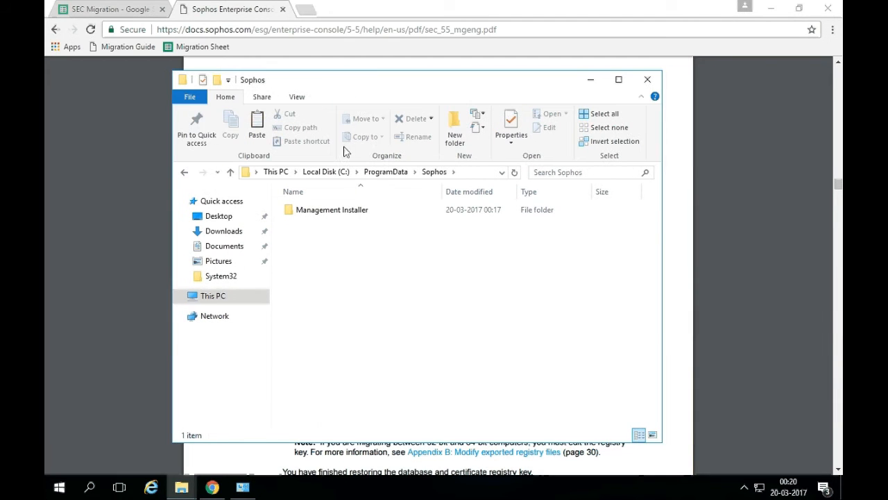
left_click(455, 131)
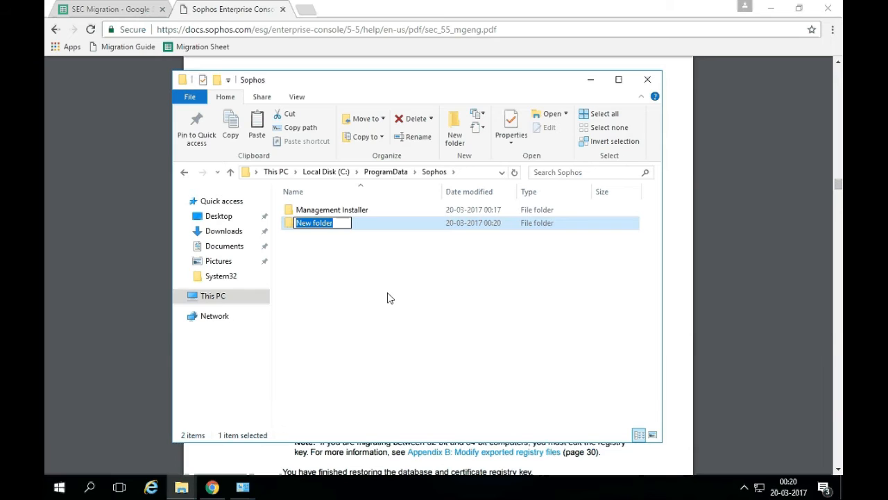
type("Mana")
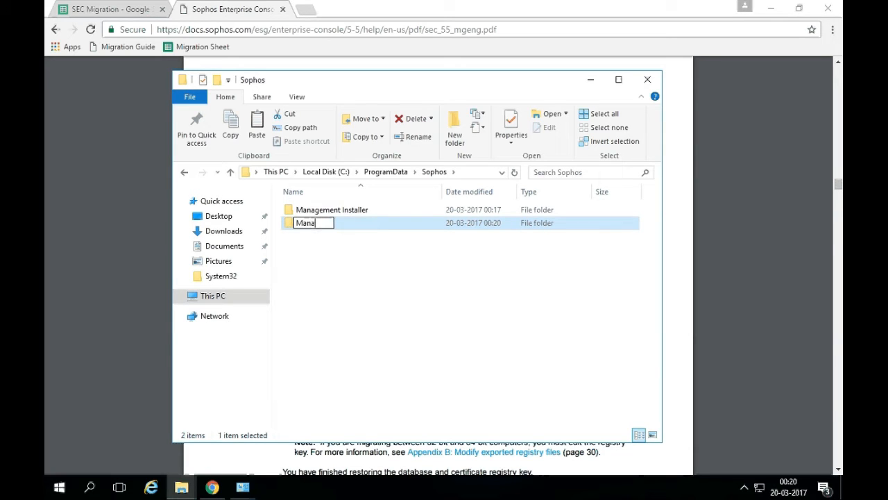
type("gementServer")
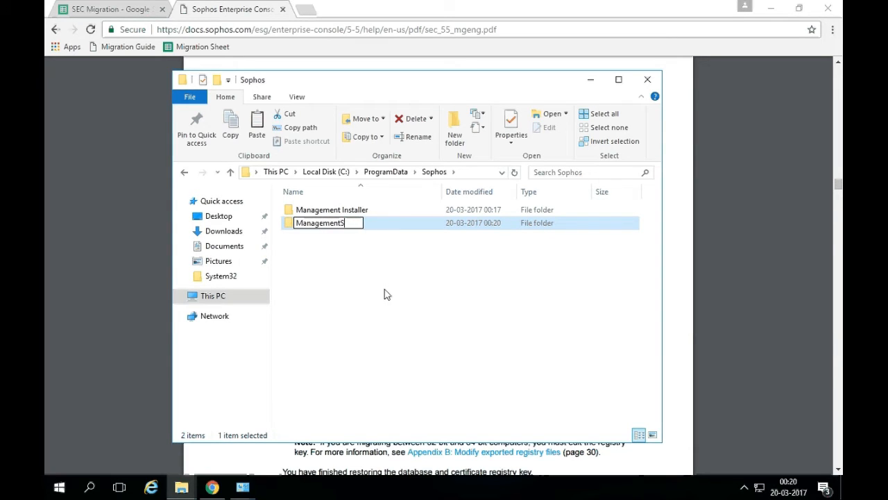
key("Return")
key("Return")
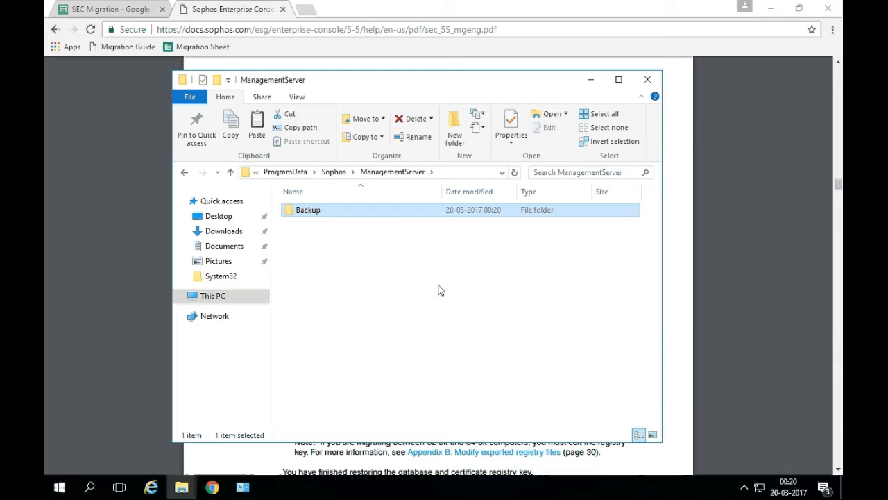
Minimize Explorer and review guide steps 2–3 on copying the Backup folder and opening a command prompt.
left_click(680, 281)
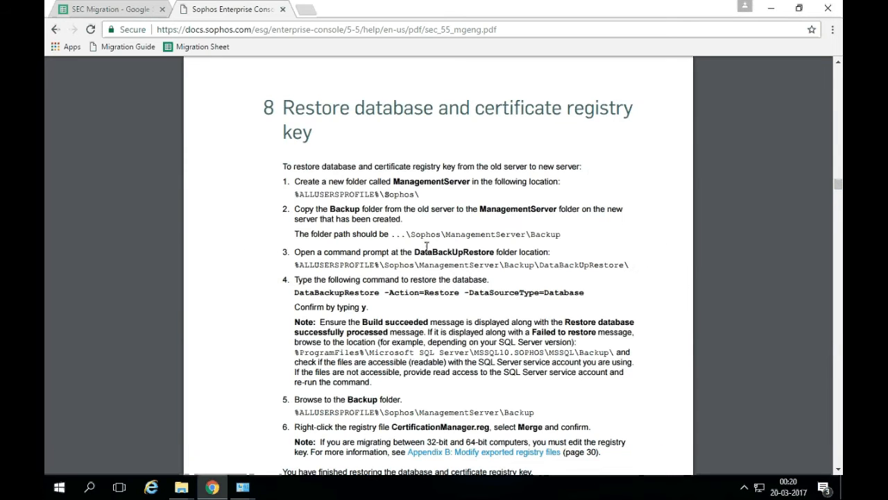
left_click_drag(294, 208, 422, 209)
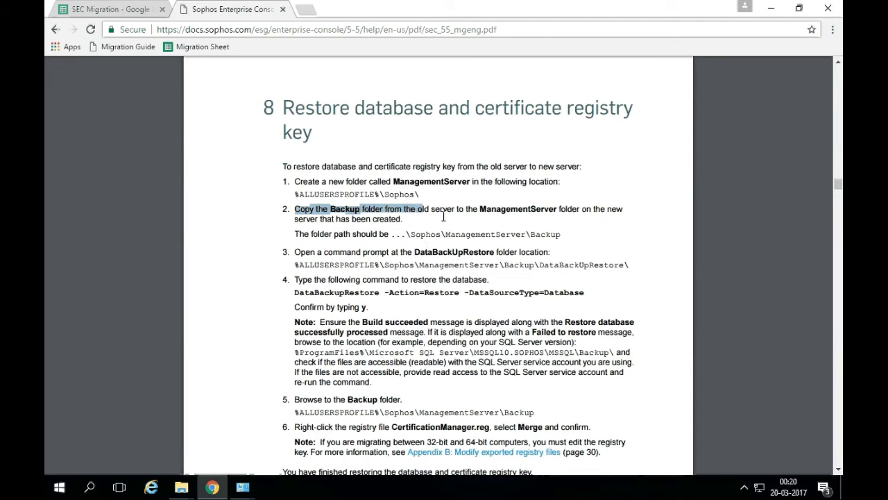
left_click_drag(331, 234, 500, 234)
left_click(483, 244)
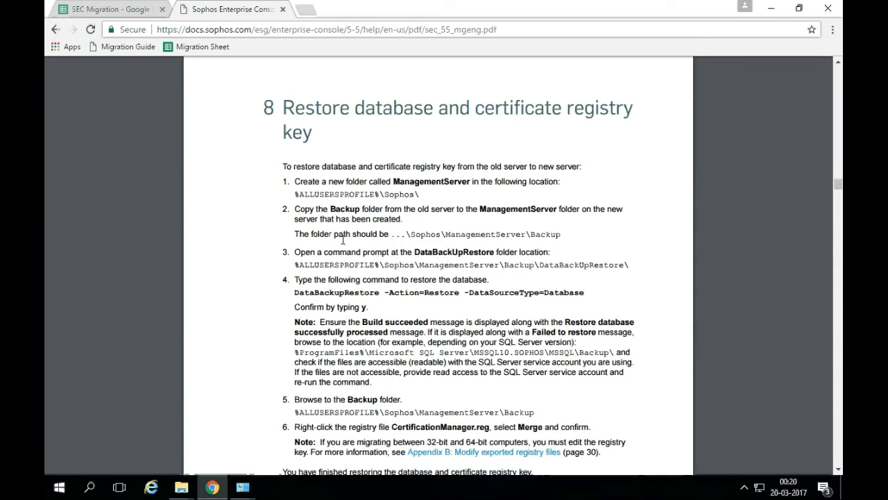
scroll(344, 257, "down", 1)
left_click_drag(295, 189, 564, 195)
left_click(559, 195)
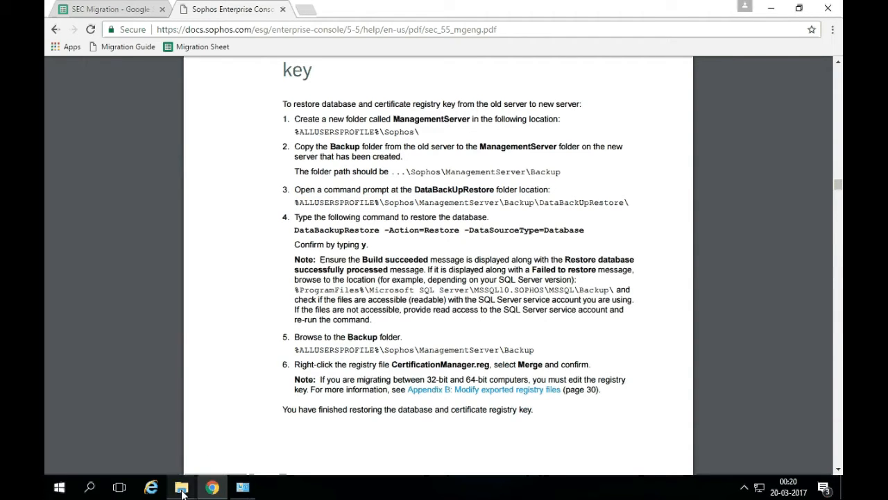
Open a command window at Backup\DataBackupRestore inside the ManagementServer folder.
mouse_move(183, 490)
left_click(236, 424)
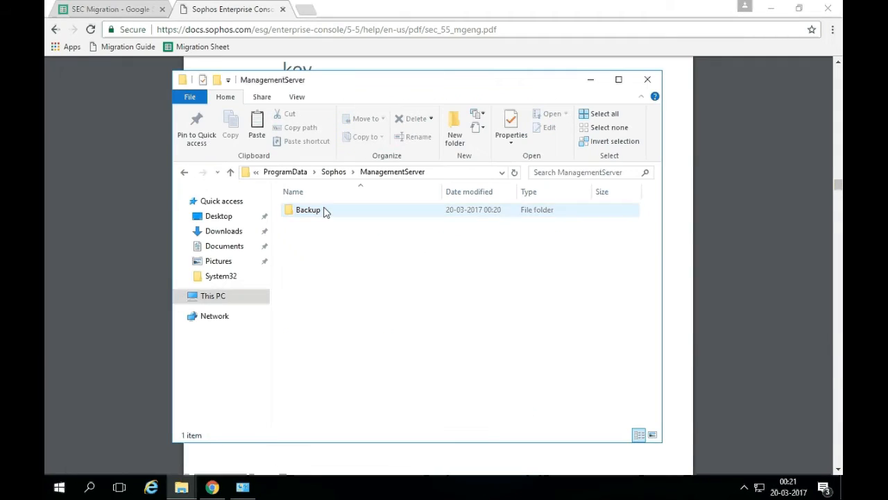
double_click(305, 211)
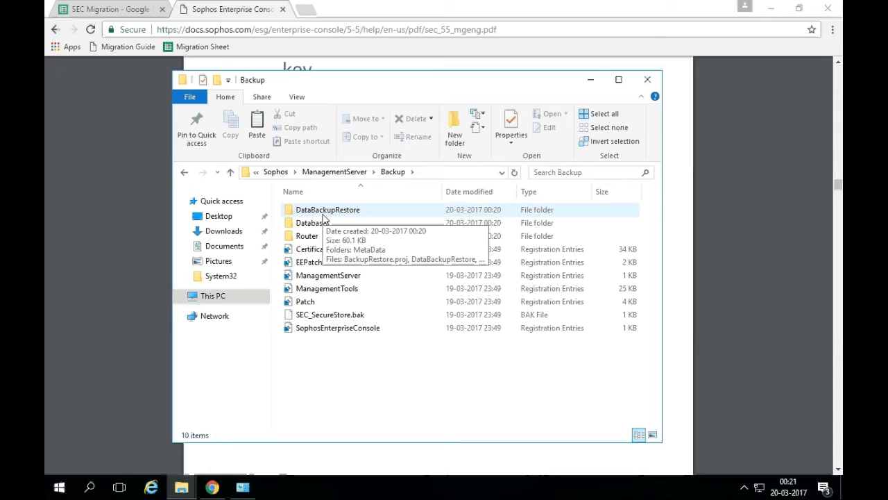
right_click(324, 217)
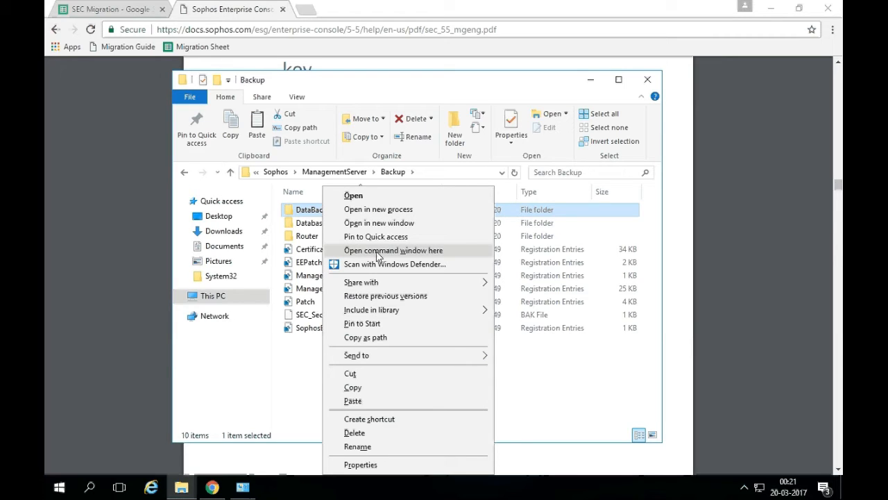
left_click(379, 251)
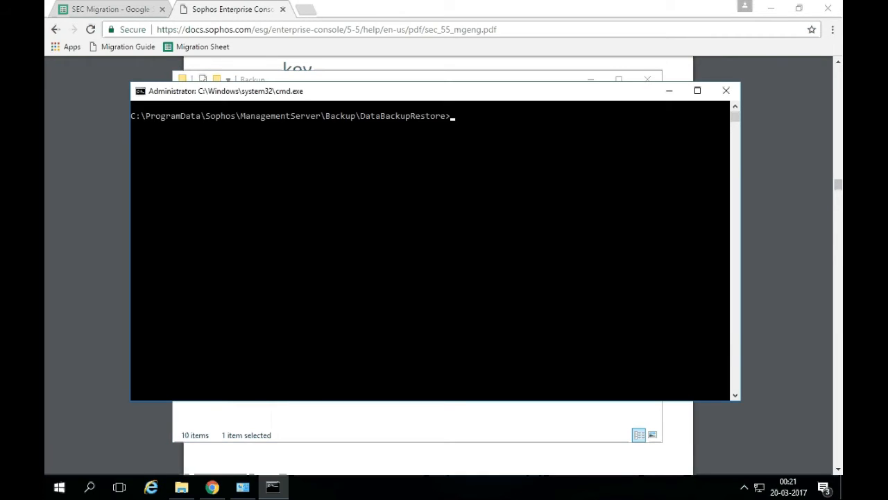
Copy the full DataBackupRestore restore command from the migration guide.
left_click(759, 273)
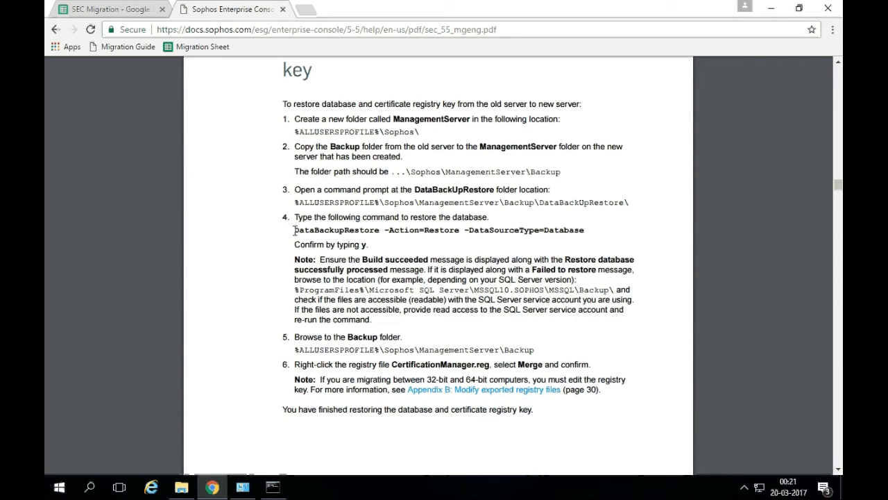
left_click_drag(295, 230, 457, 229)
left_click(457, 229)
left_click_drag(391, 232, 586, 230)
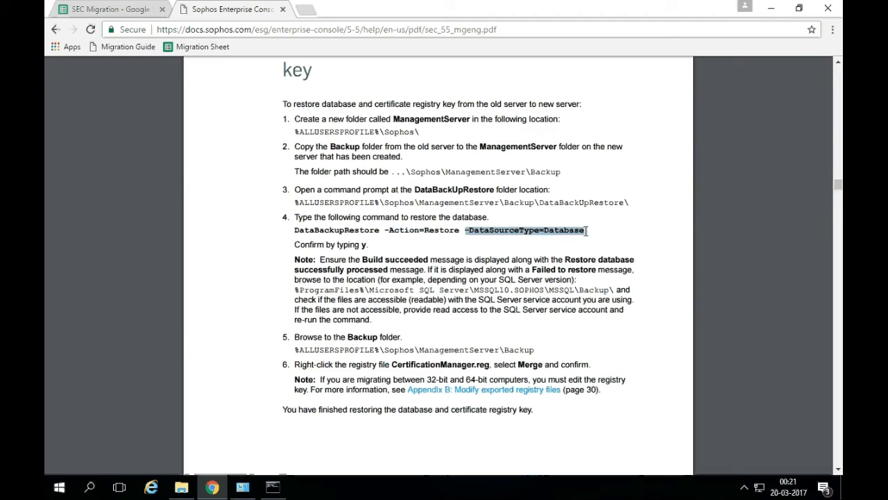
left_click(434, 247)
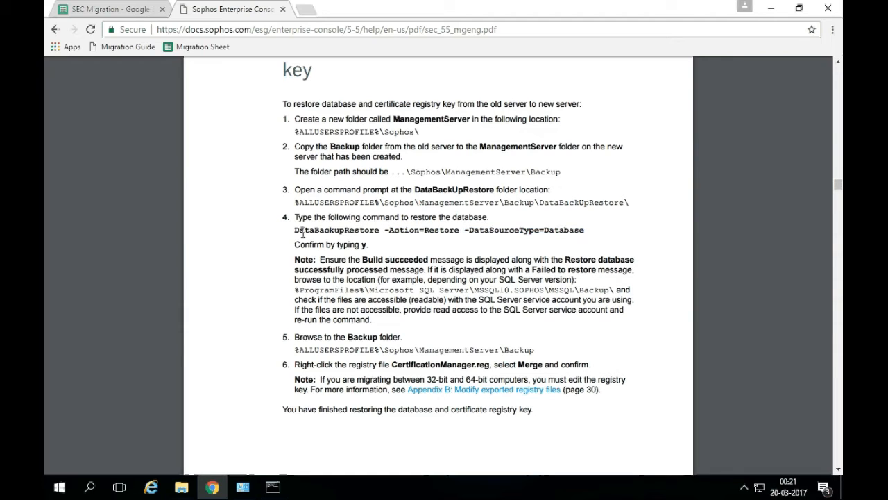
left_click_drag(295, 230, 588, 230)
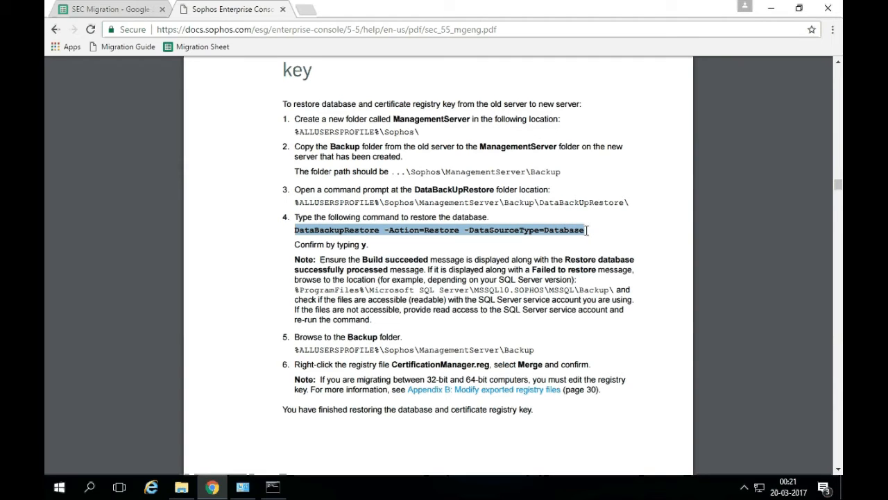
key("ctrl+c")
Paste and run the DataBackupRestore restore command in cmd, answering Y to confirm.
key("alt+Tab")
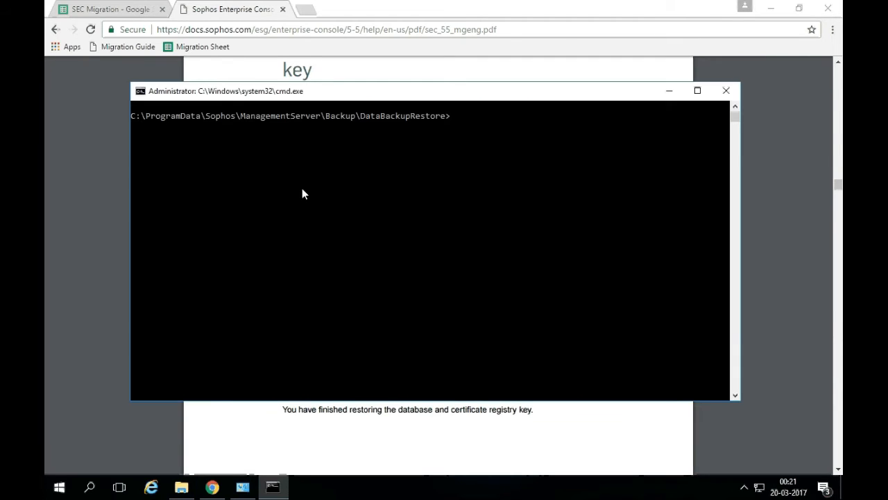
right_click(302, 188)
key("Return")
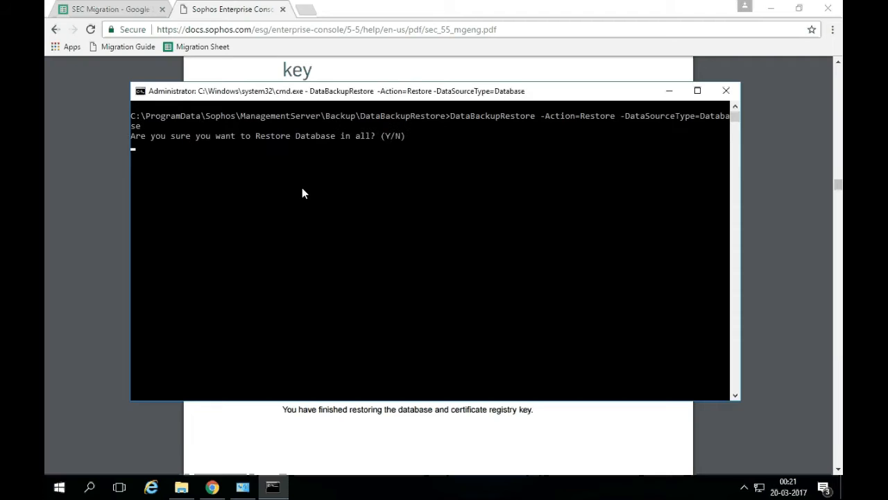
type("Y")
key("Return")
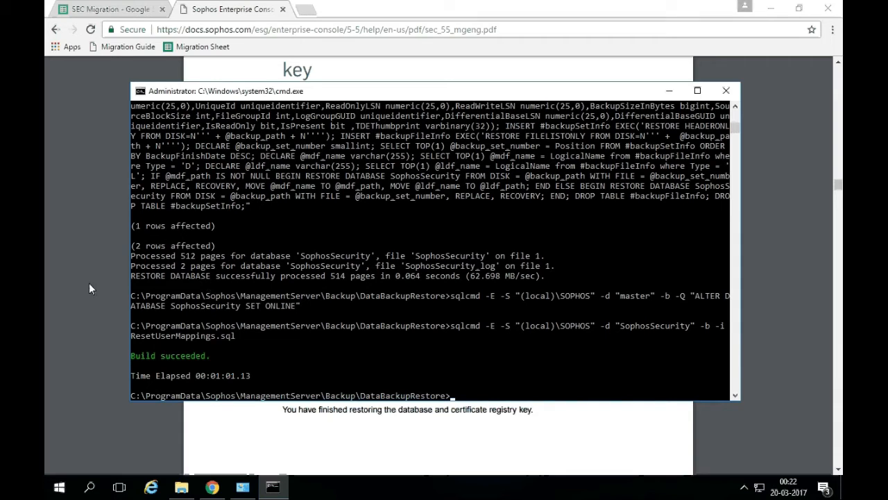
Close the command prompt and review the Build succeeded note and steps 5–6 on CertificationManager.reg.
left_click(725, 90)
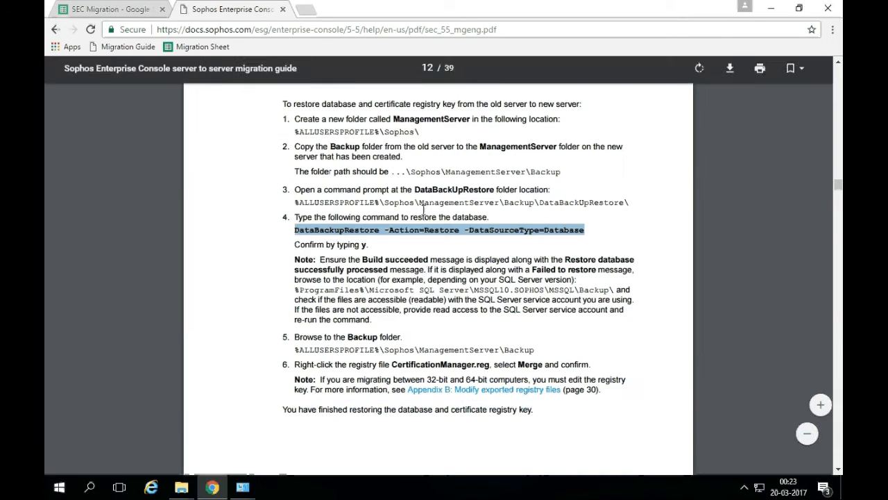
left_click(421, 271)
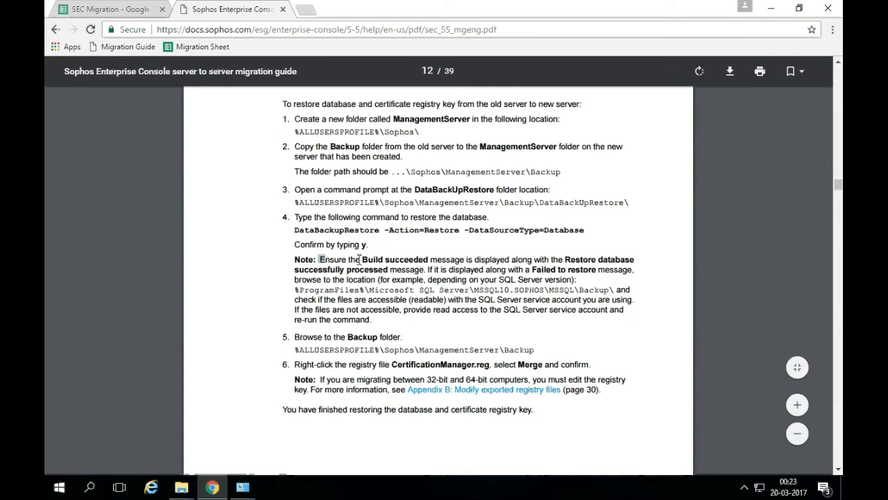
left_click_drag(319, 260, 489, 261)
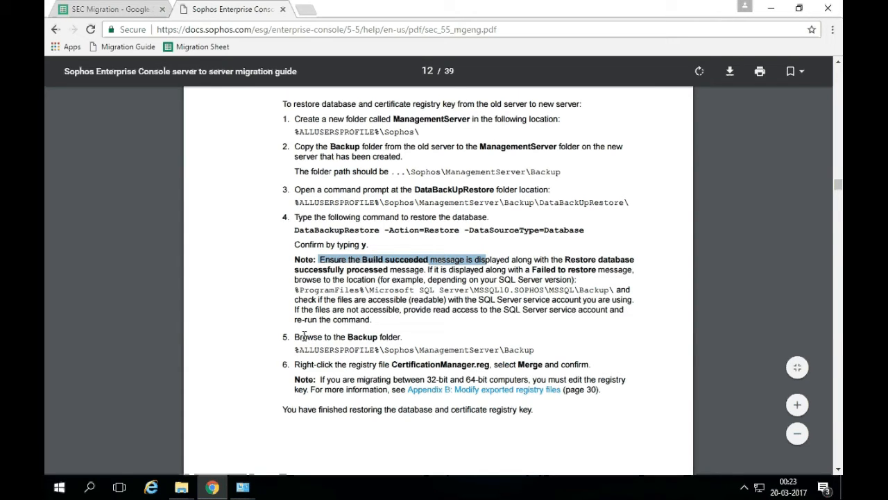
left_click_drag(303, 335, 394, 338)
left_click(395, 338)
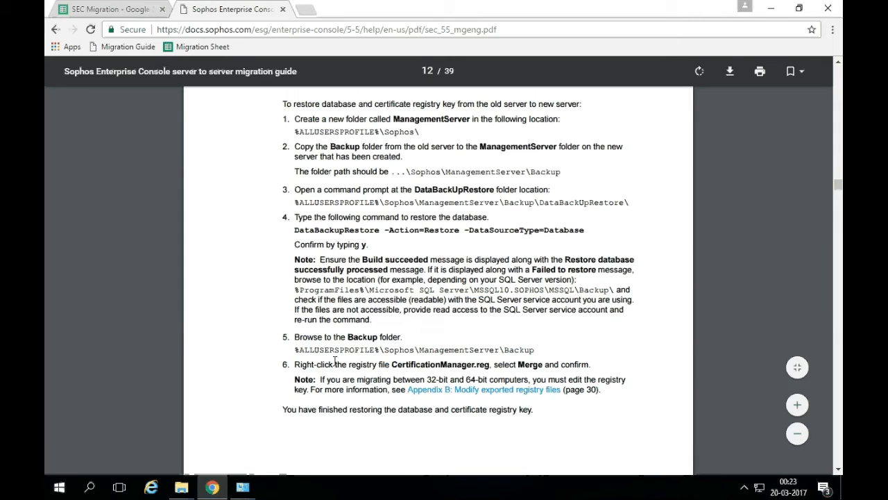
left_click_drag(296, 366, 489, 366)
left_click(421, 365)
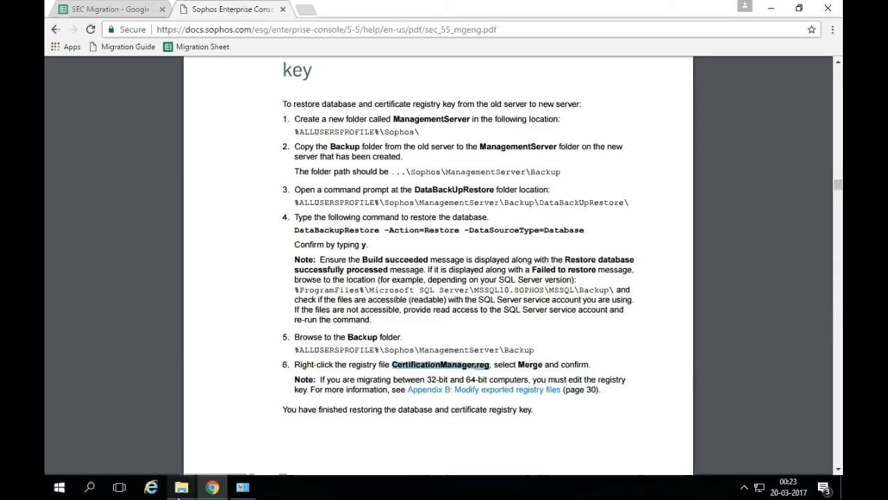
left_click(179, 488)
Merge CertificationManager.reg from the Backup folder into the registry, confirming Yes and OK.
left_click(239, 425)
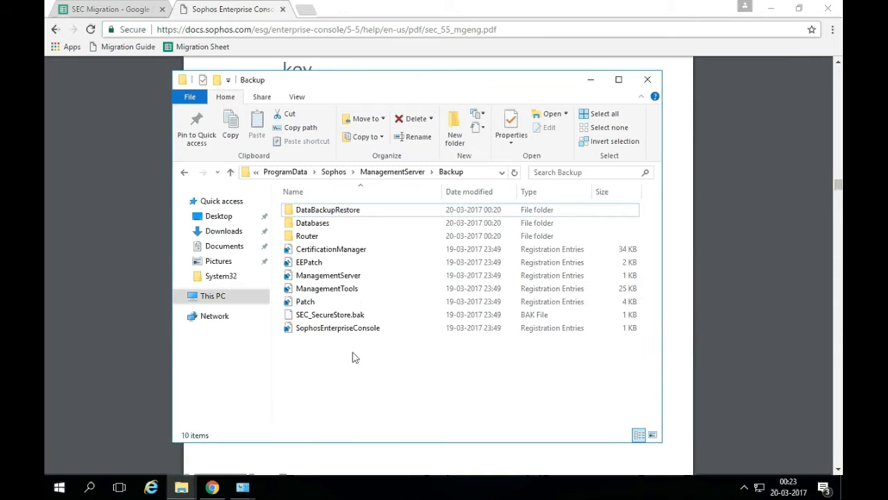
right_click(316, 251)
left_click(330, 259)
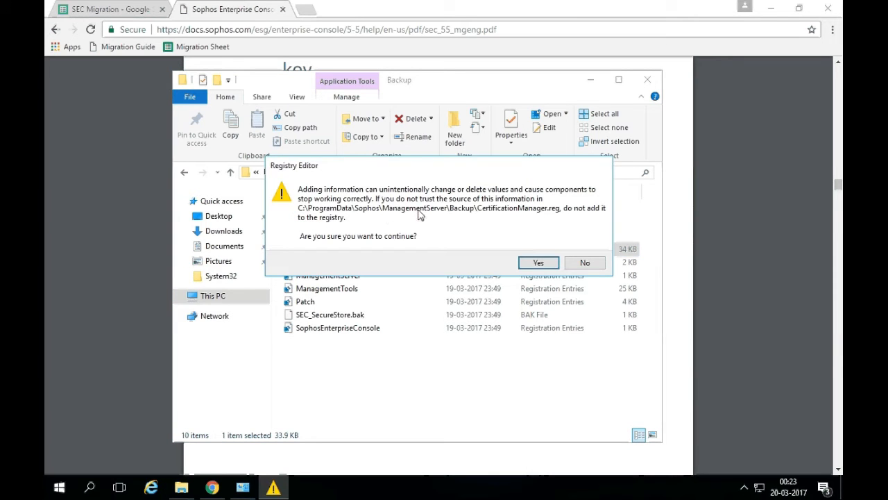
left_click(542, 264)
left_click(579, 251)
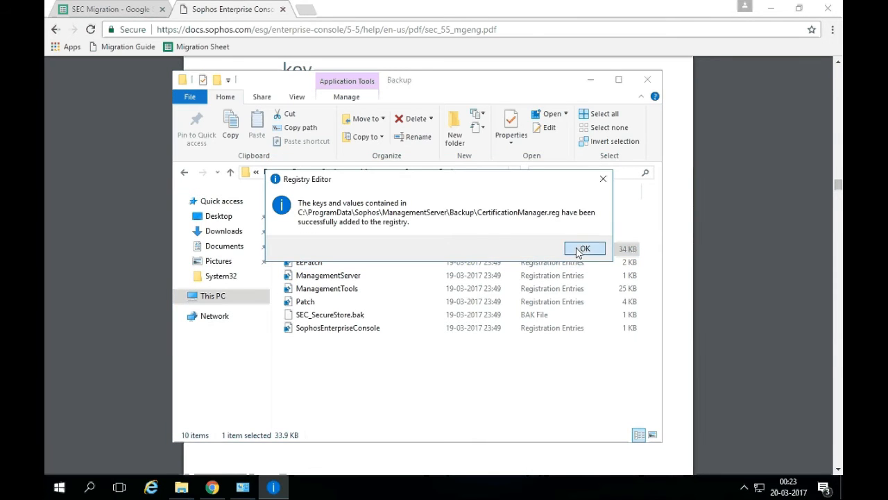
left_click(679, 277)
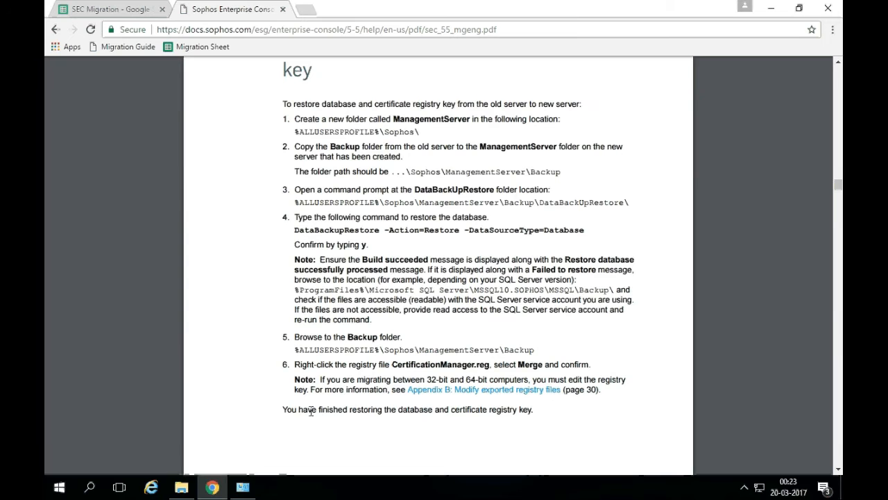
left_click_drag(283, 409, 541, 409)
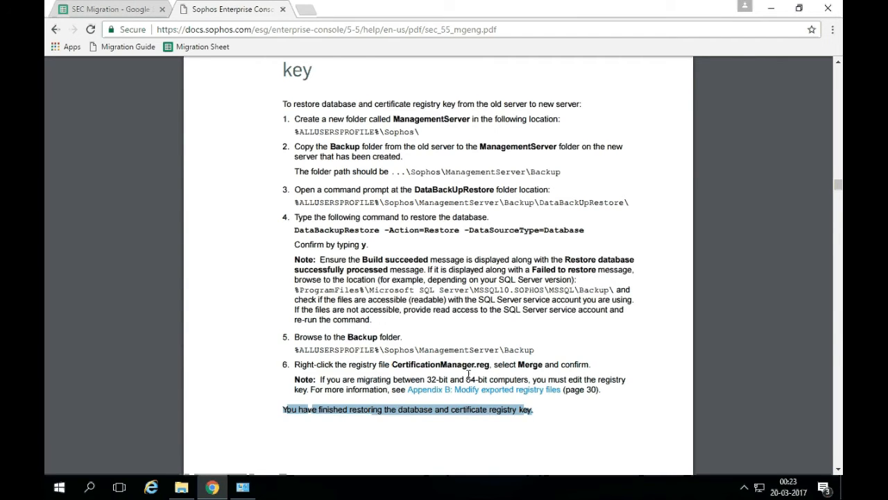
Scroll the migration guide to section 9, Install Enterprise Console server, on page 13 of 39.
scroll(469, 374, "down", 3)
scroll(469, 374, "up", 1)
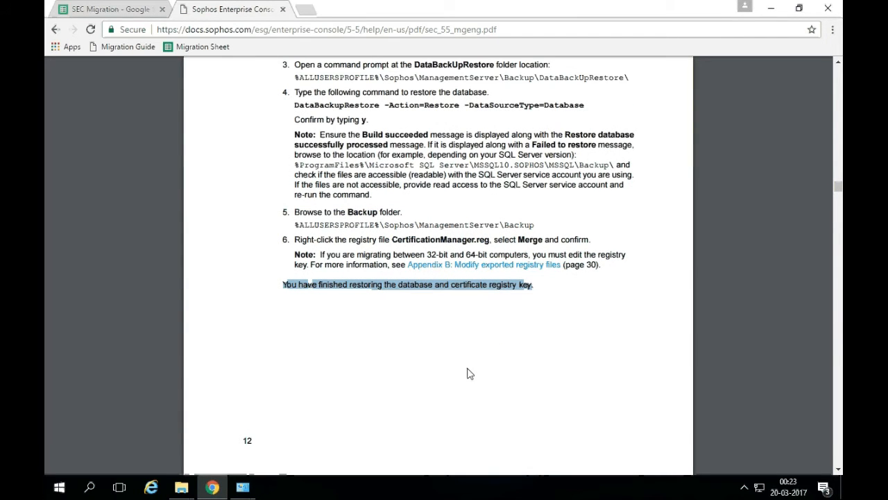
left_click(403, 335)
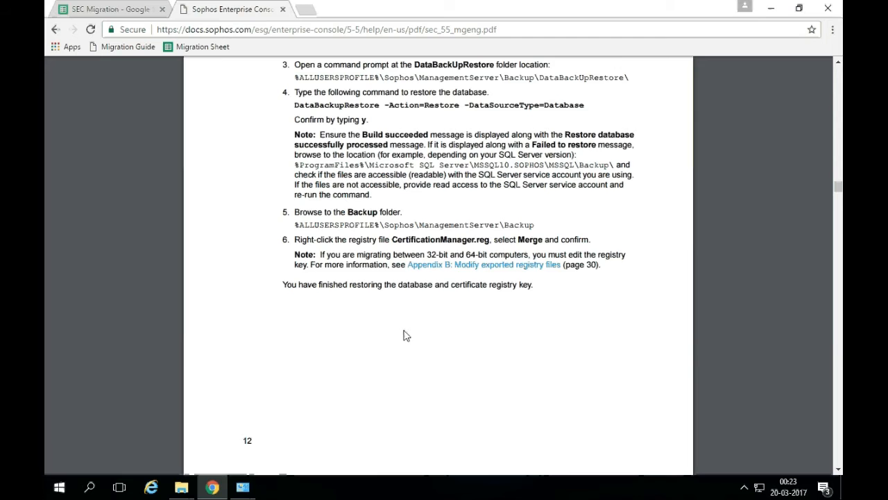
scroll(403, 335, "down", 3)
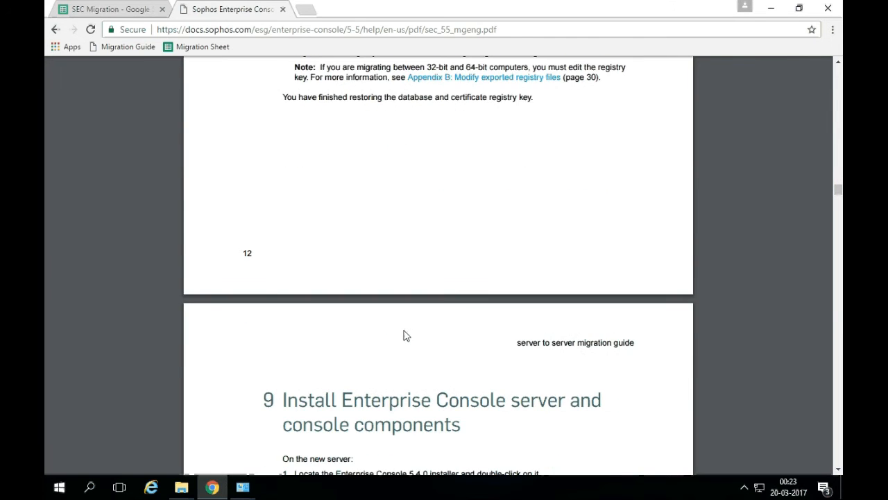
scroll(403, 335, "down", 4)
scroll(405, 331, "down", 1)
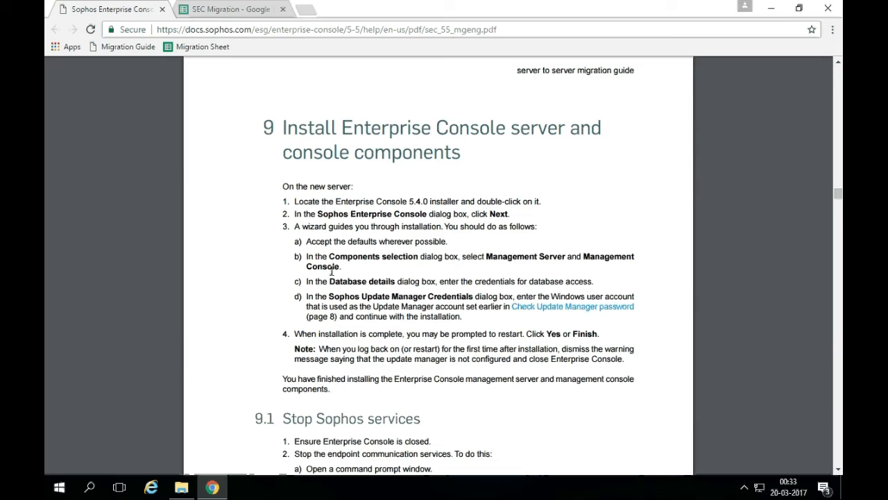
left_click_drag(306, 256, 352, 261)
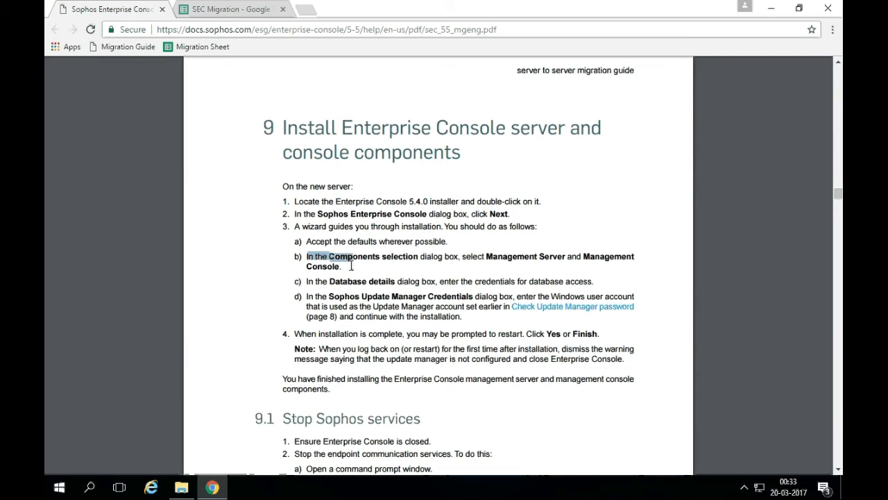
left_click(402, 262)
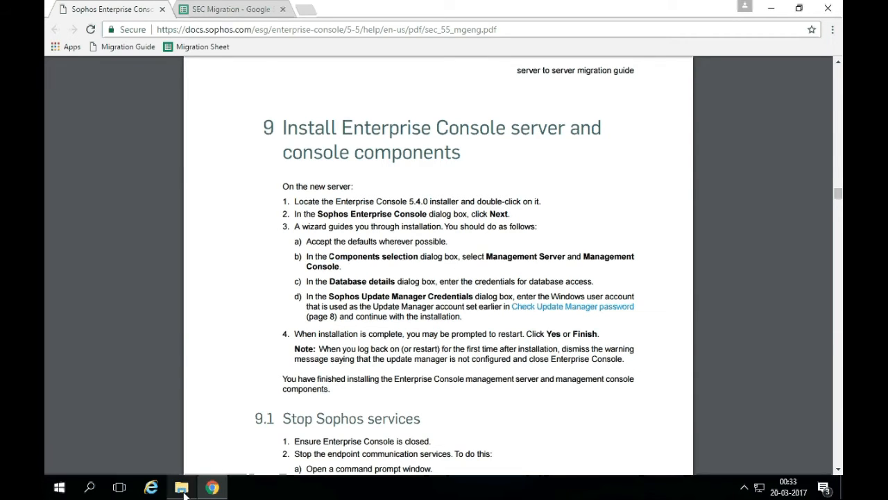
Browse to C:\sec_550\ServerInstaller, then minimize that window to reveal the installer's Welcome page.
left_click(181, 487)
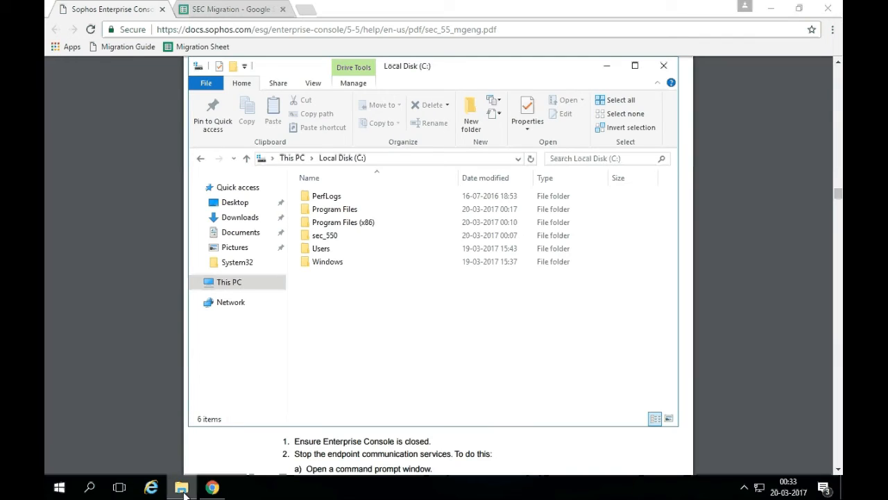
double_click(327, 239)
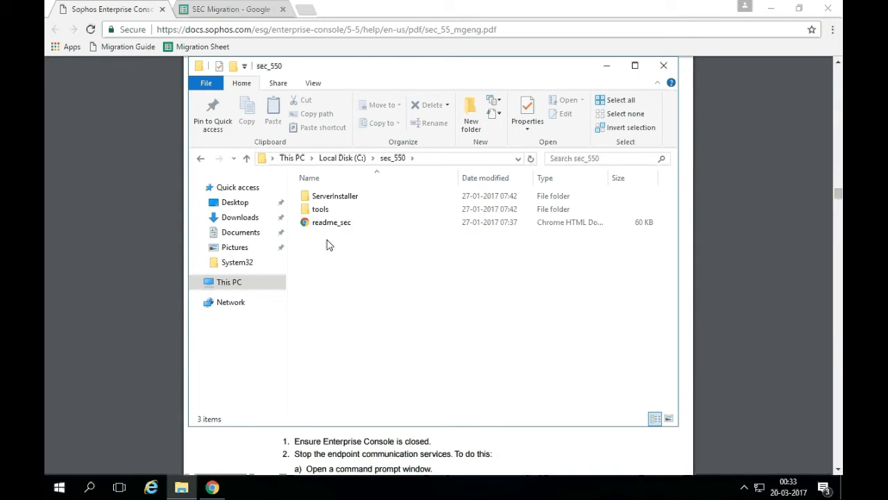
double_click(331, 197)
type("set")
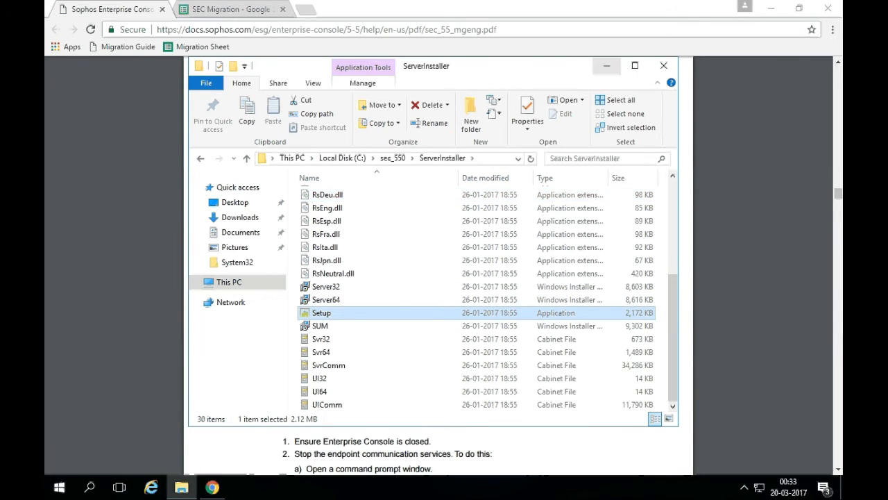
left_click(607, 65)
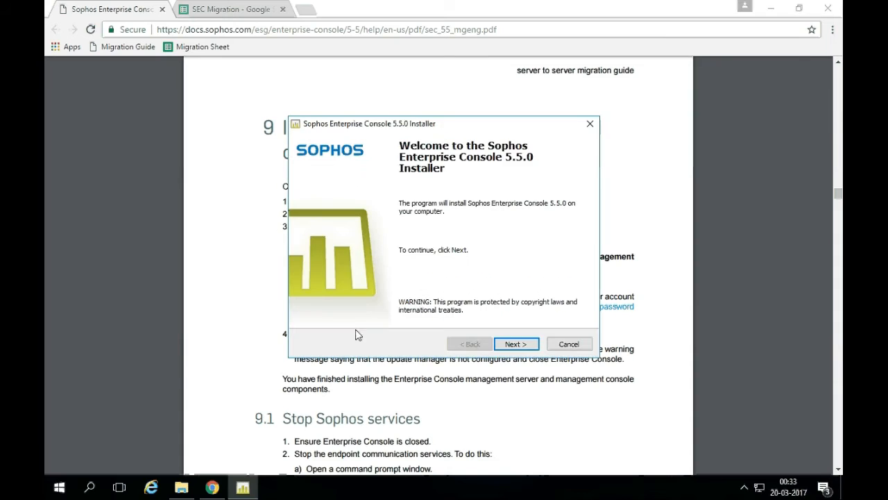
Select Management Console and Management Server, reach System Property Checks, then launch services.msc.
left_click(515, 344)
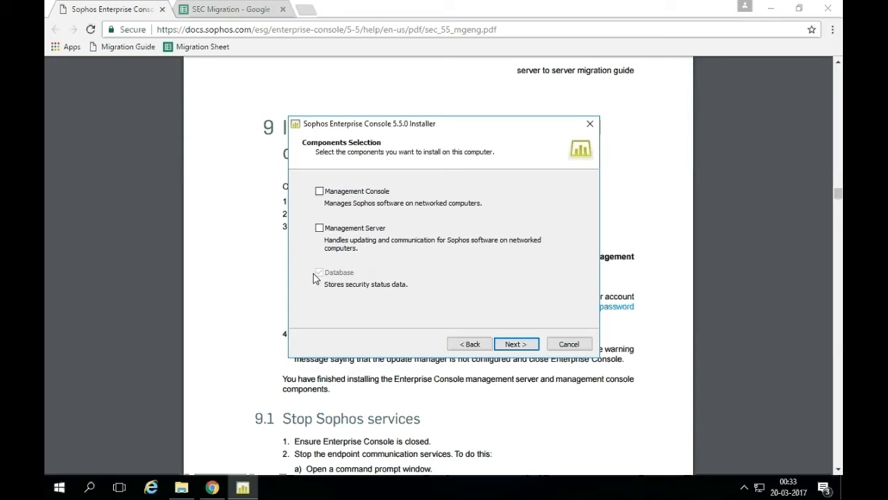
left_click(319, 191)
left_click(320, 230)
left_click(518, 347)
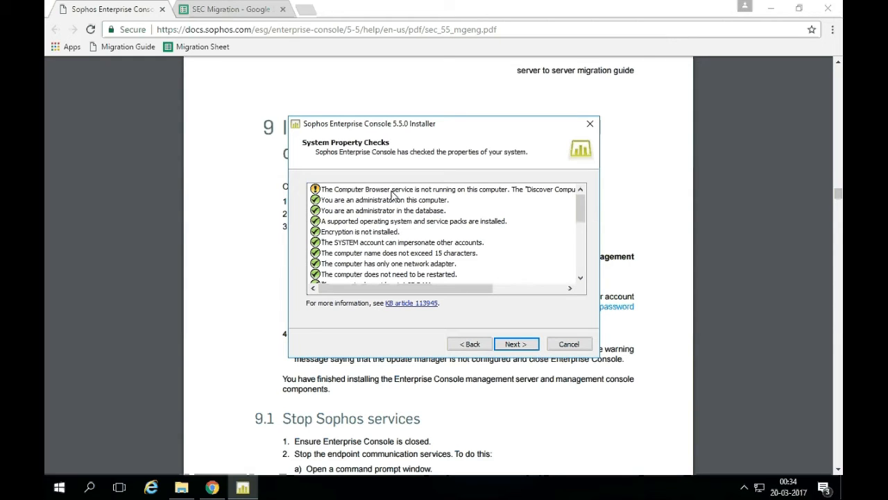
key("super+r")
key("Return")
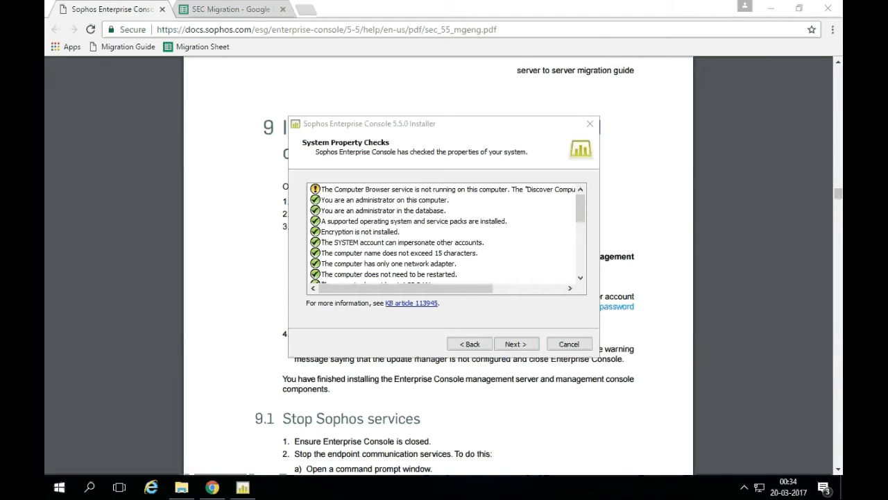
Start the Computer Browser service, hide Services, and step back in the installer to rerun checks.
left_click(376, 248)
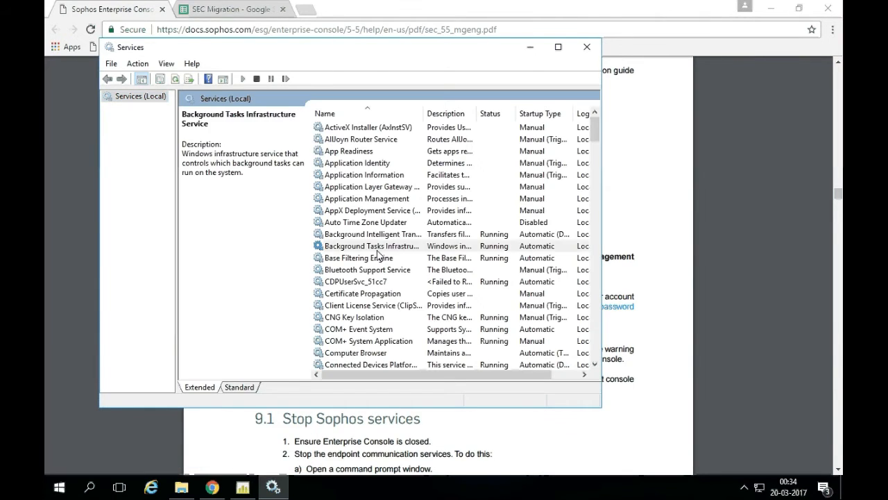
left_click(377, 328)
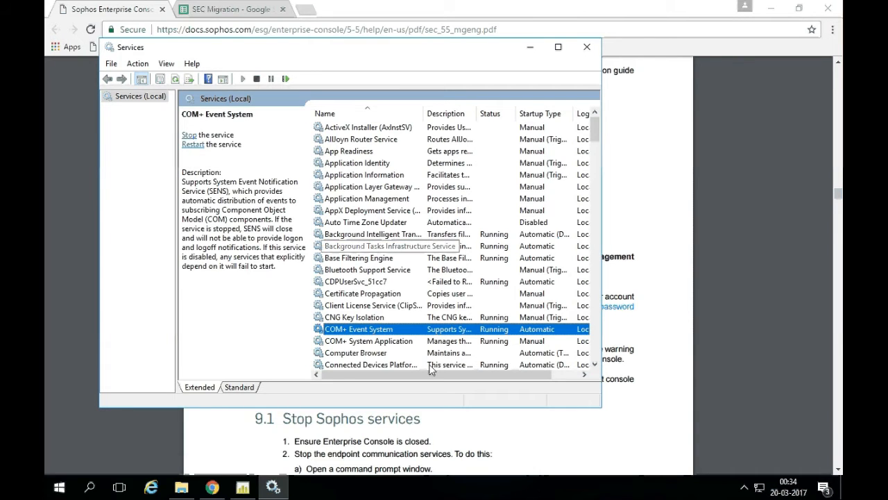
double_click(426, 353)
left_click(284, 276)
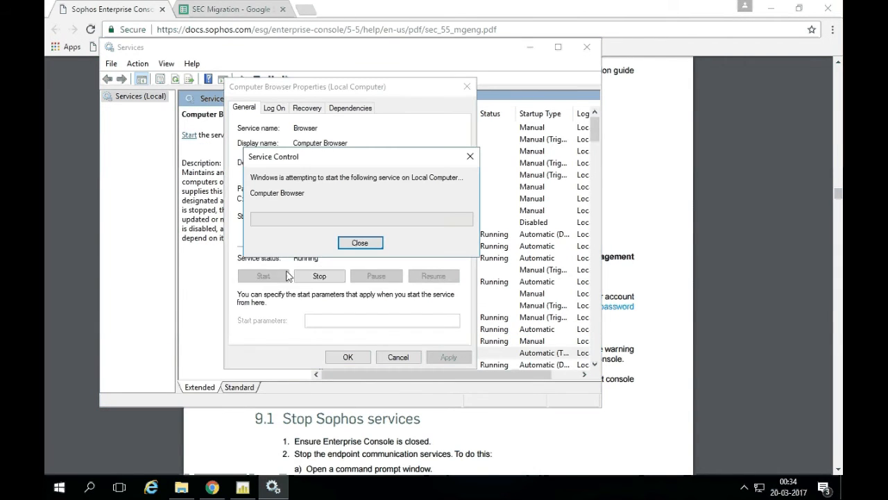
left_click(339, 355)
left_click(375, 354)
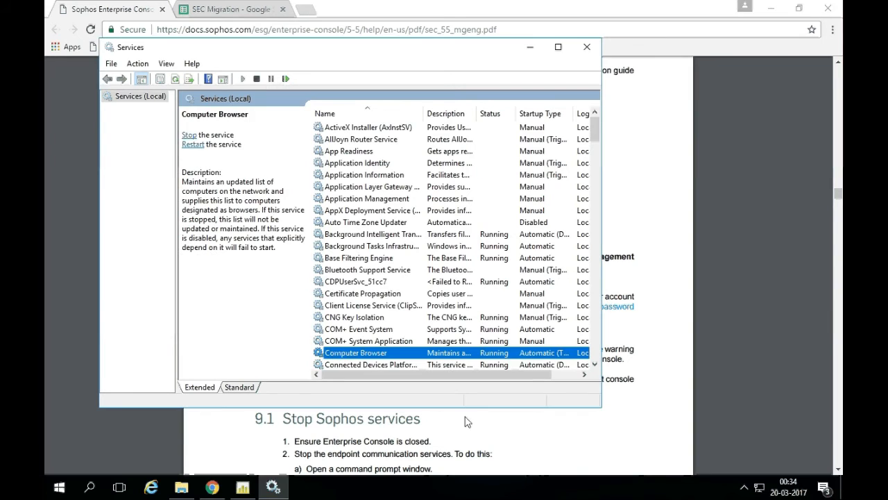
left_click(530, 48)
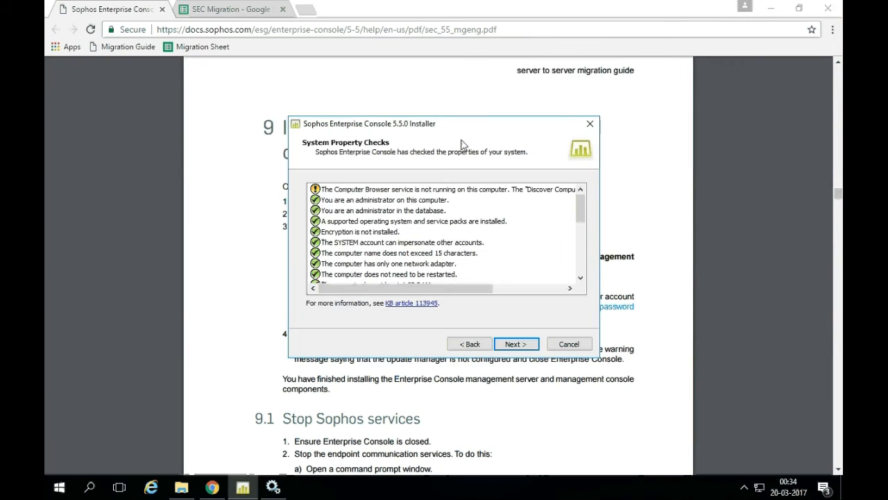
left_click(470, 346)
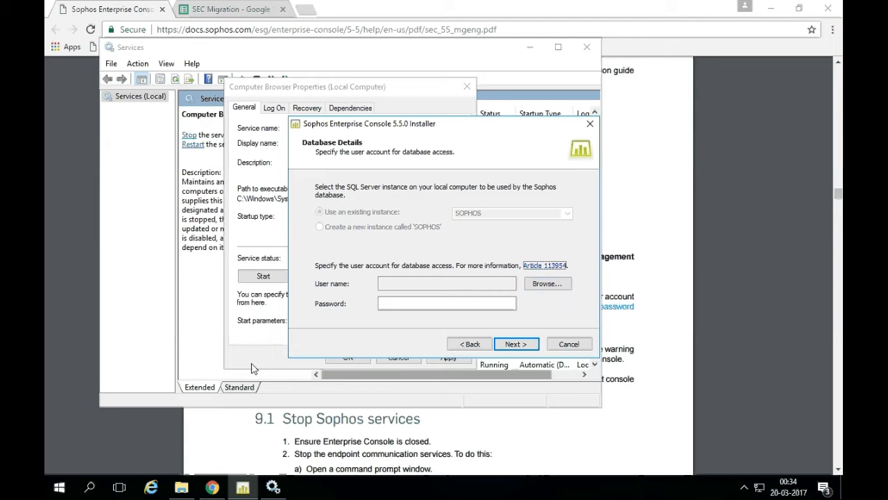
Look up the database user in cell A10 of the SEC Migration spreadsheet.
left_click(212, 487)
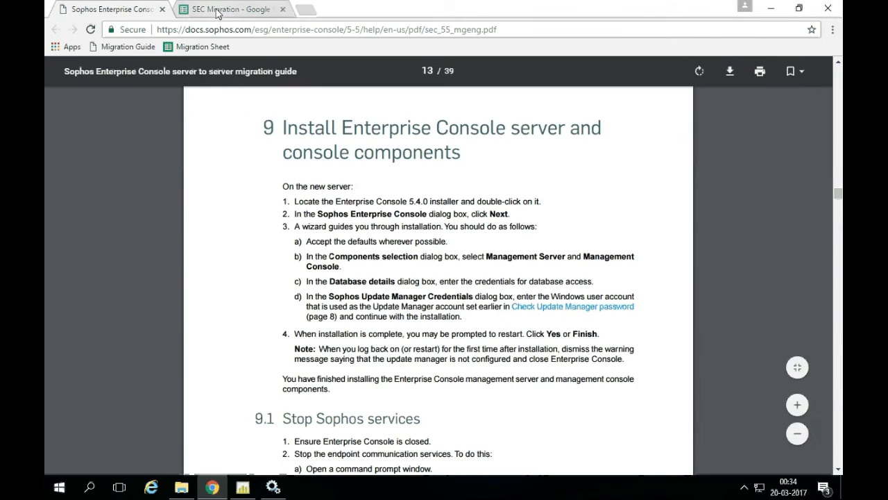
key("ctrl+Tab")
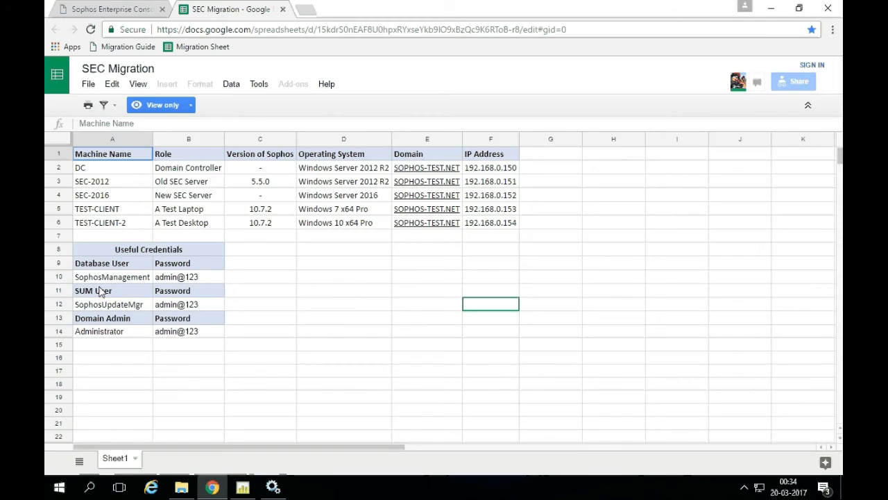
left_click(103, 278)
left_click(243, 487)
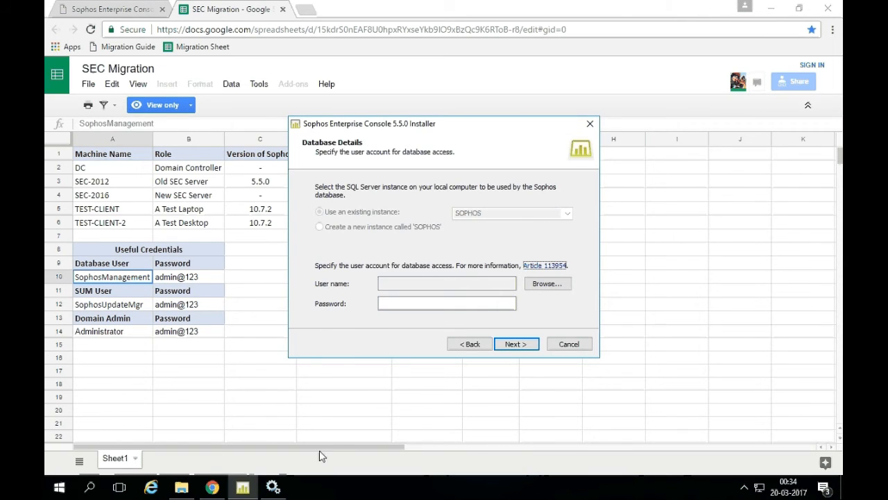
Enter the database access account and its password, then keep port 80 for communication.
left_click(547, 283)
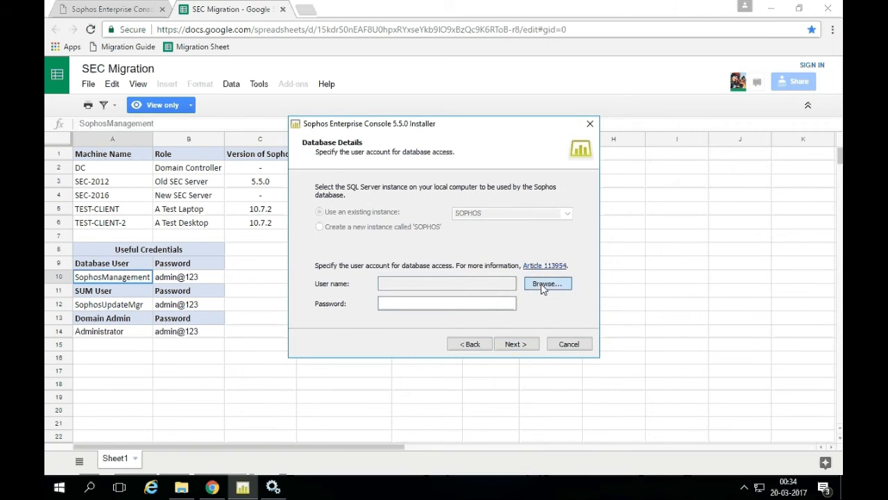
type("sophosm")
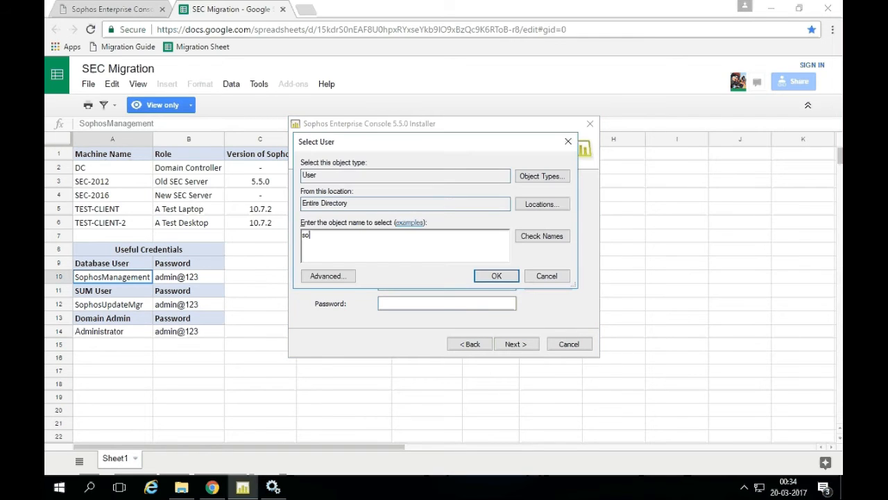
left_click(538, 238)
left_click(496, 275)
left_click(438, 298)
type("admin@123")
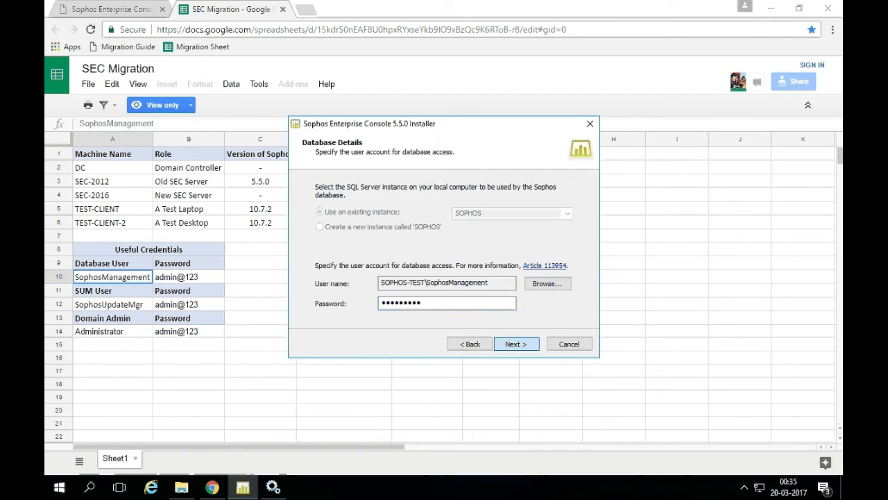
key("Return")
left_click(512, 344)
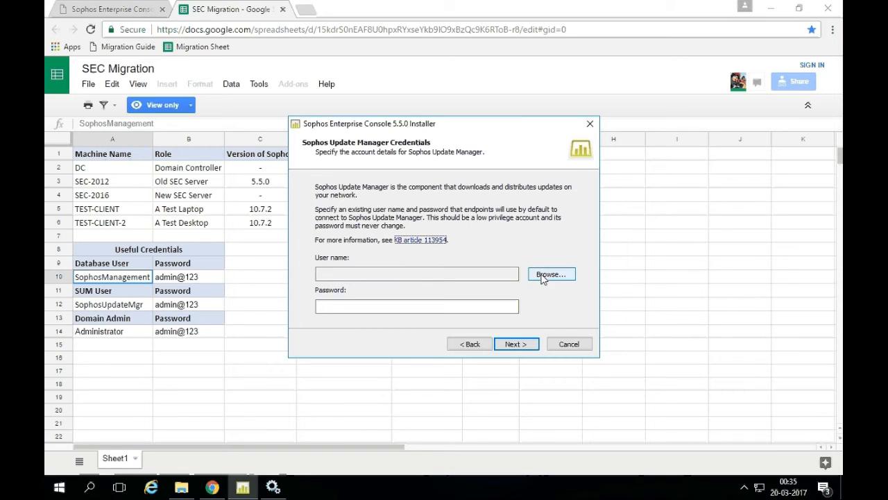
Set the Update Manager account and its password, then start the modification from Ready To Modify.
left_click(544, 276)
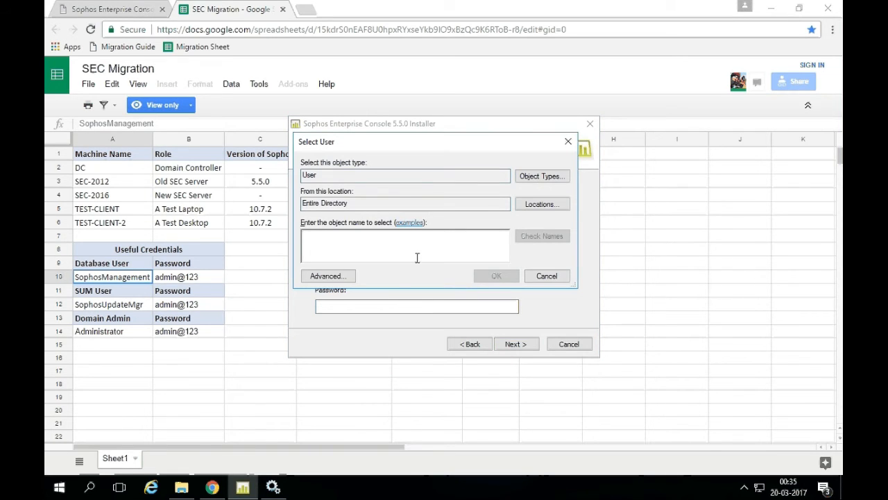
type("sophosup")
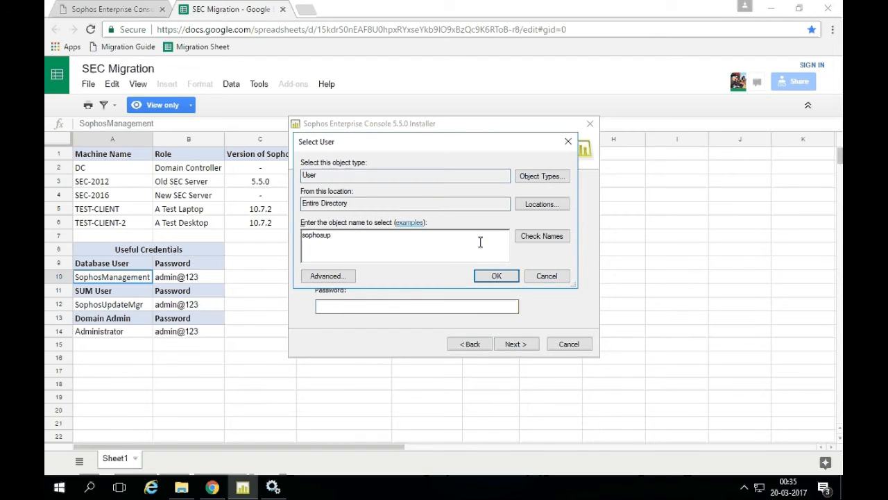
left_click(541, 236)
left_click(496, 275)
left_click(449, 307)
type("admin@123")
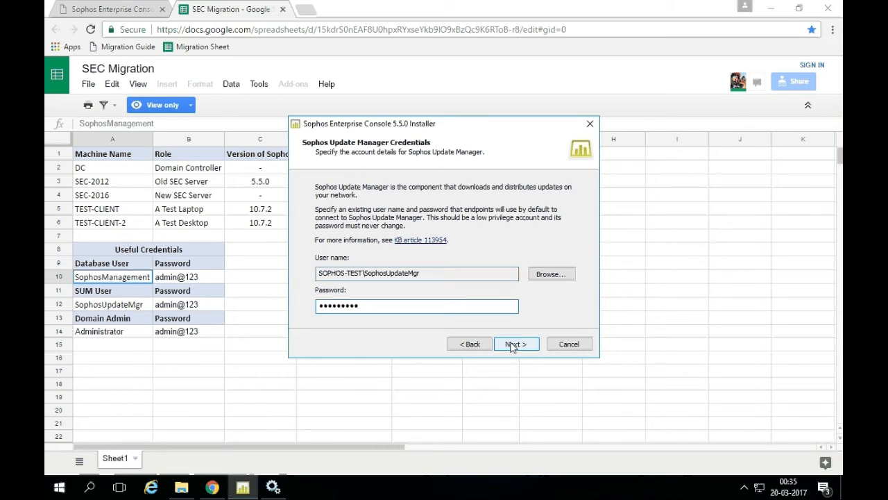
left_click(515, 344)
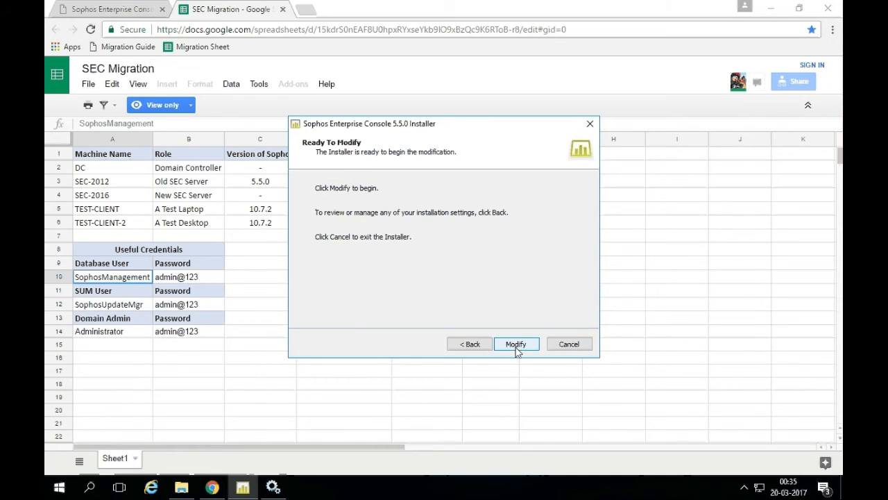
left_click(516, 345)
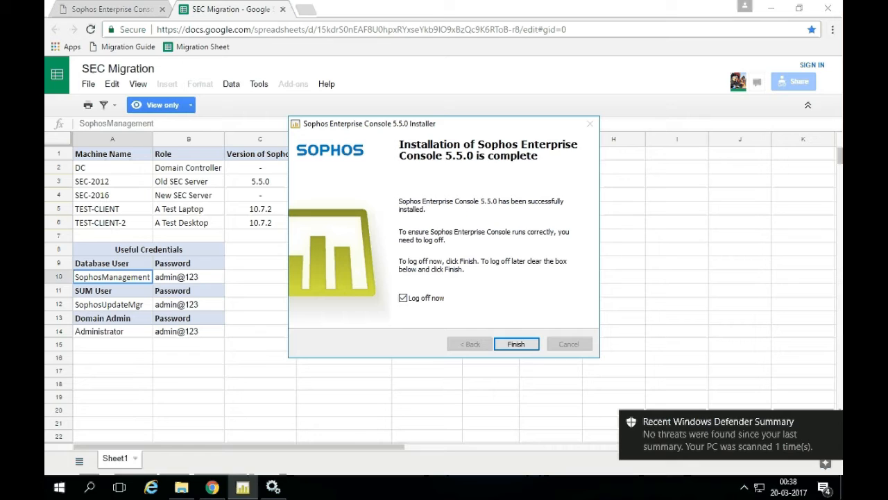
Open the newest Sophos_bootstrapper log from %programdata%\Sophos\Management Installer, sorted by Date modified.
key("super+r")
type("%")
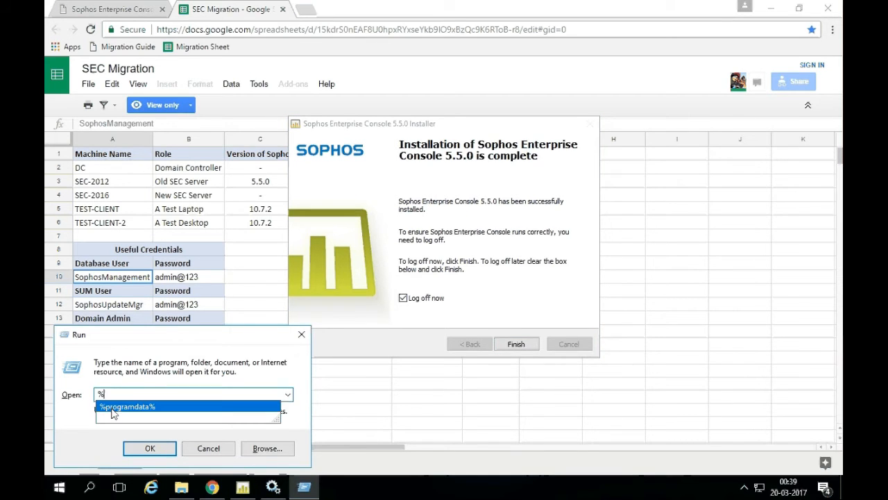
left_click(160, 444)
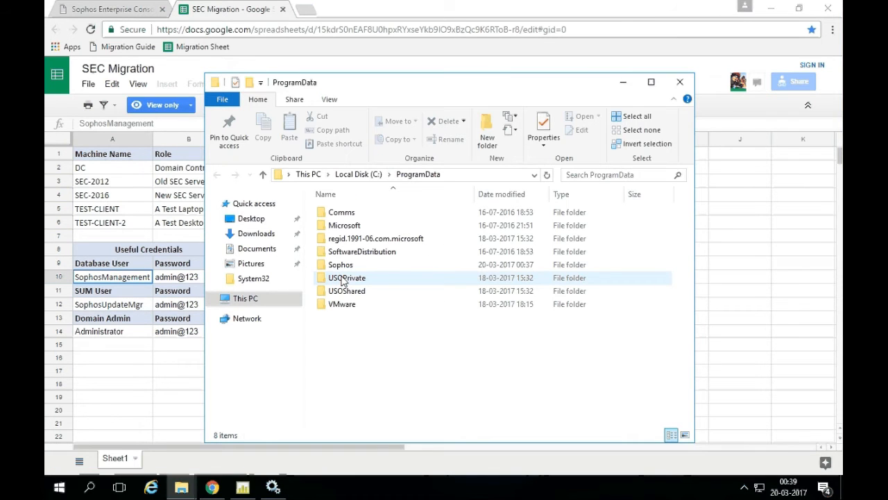
double_click(341, 264)
double_click(358, 215)
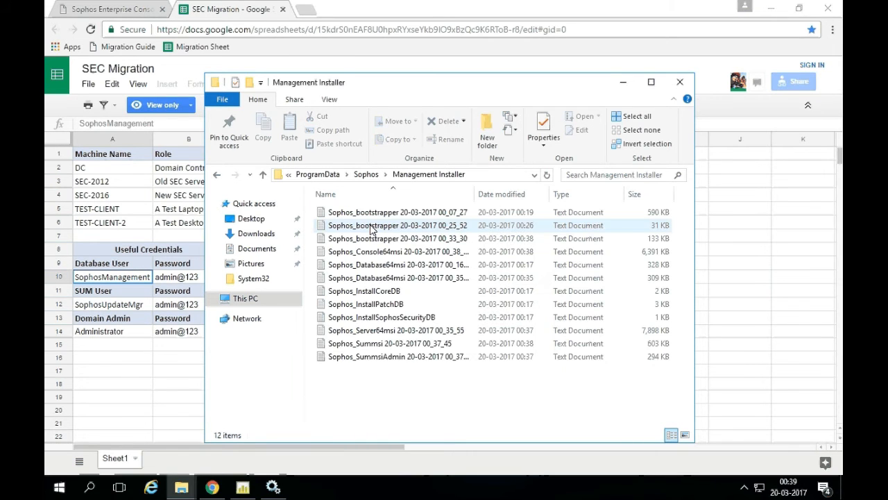
left_click(501, 193)
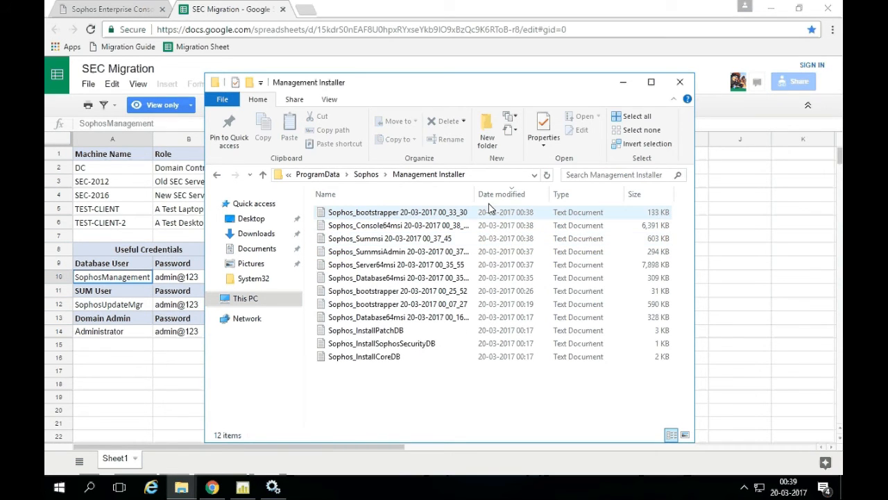
left_click_drag(476, 193, 517, 194)
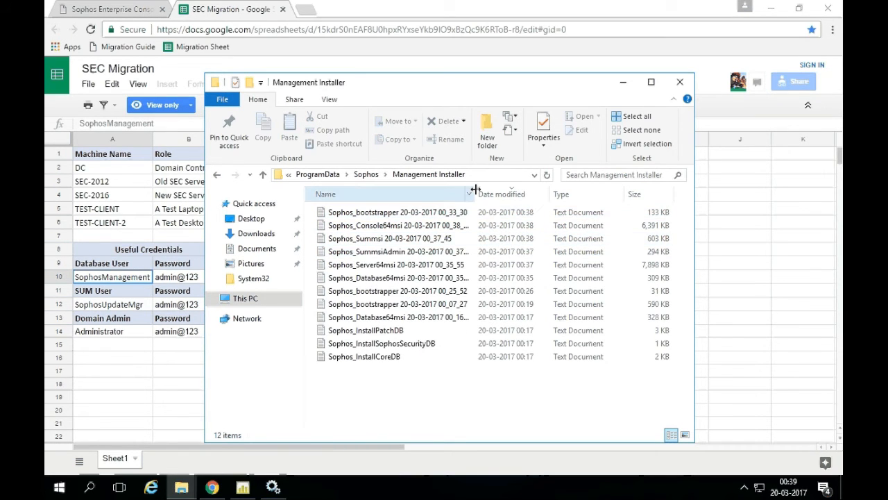
left_click(435, 214)
double_click(434, 214)
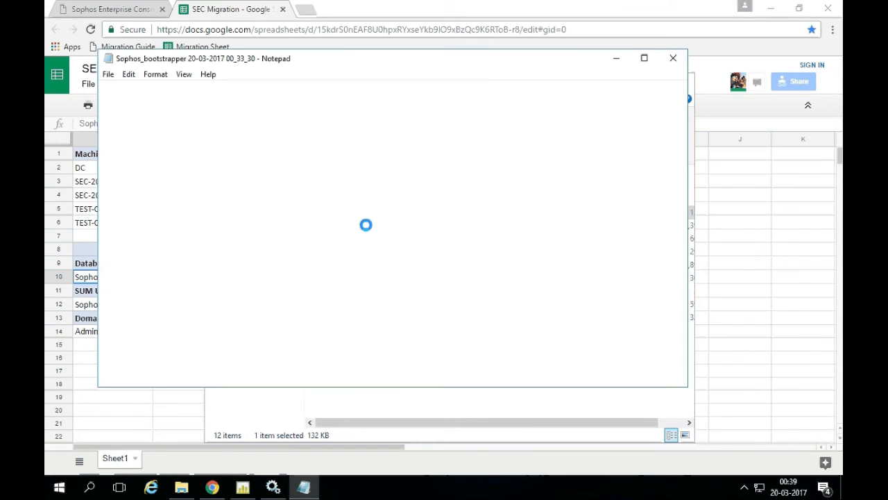
Review the ERROR and INFO entries in the bootstrapper log, then close Notepad and File Explorer.
left_click_drag(680, 97, 679, 376)
scroll(388, 291, "up", 1)
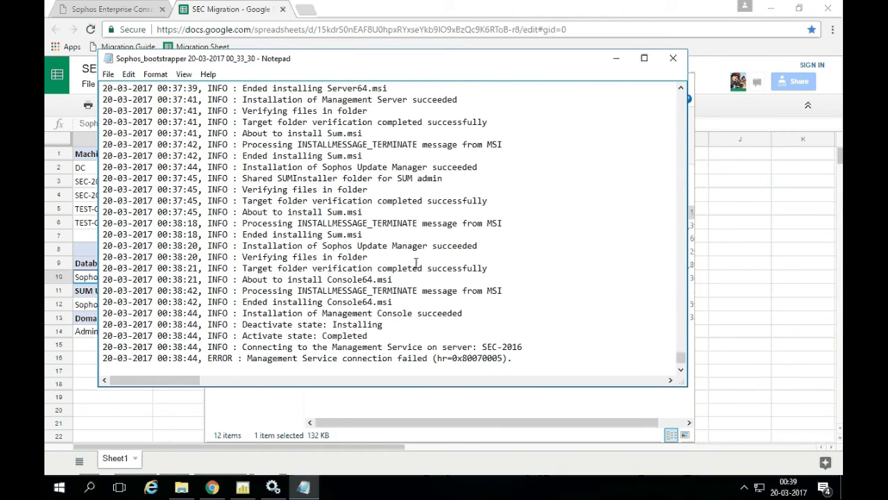
double_click(218, 358)
double_click(217, 302)
scroll(217, 305, "up", 1)
double_click(217, 268)
scroll(215, 270, "down", 2)
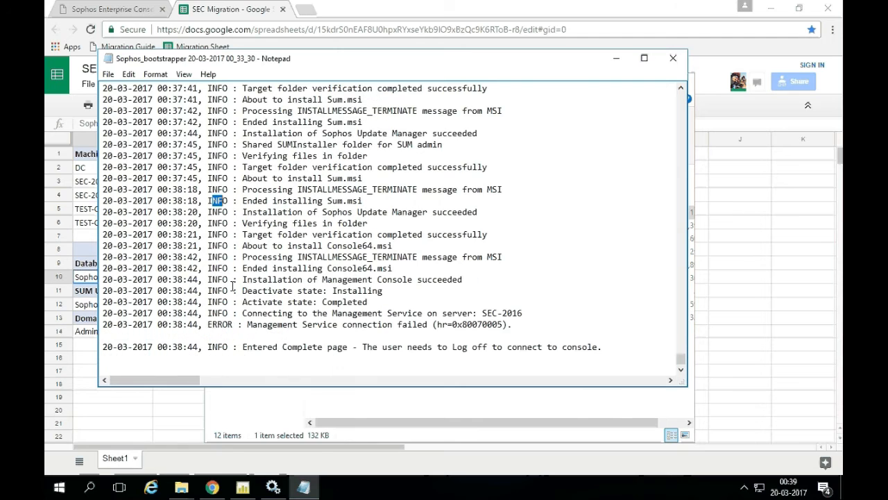
double_click(217, 346)
scroll(266, 289, "up", 2)
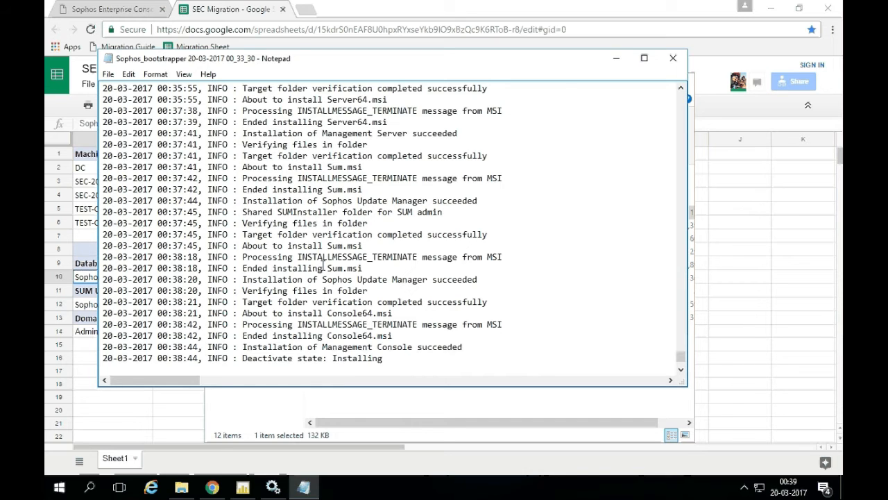
scroll(322, 264, "up", 15)
scroll(322, 265, "up", 20)
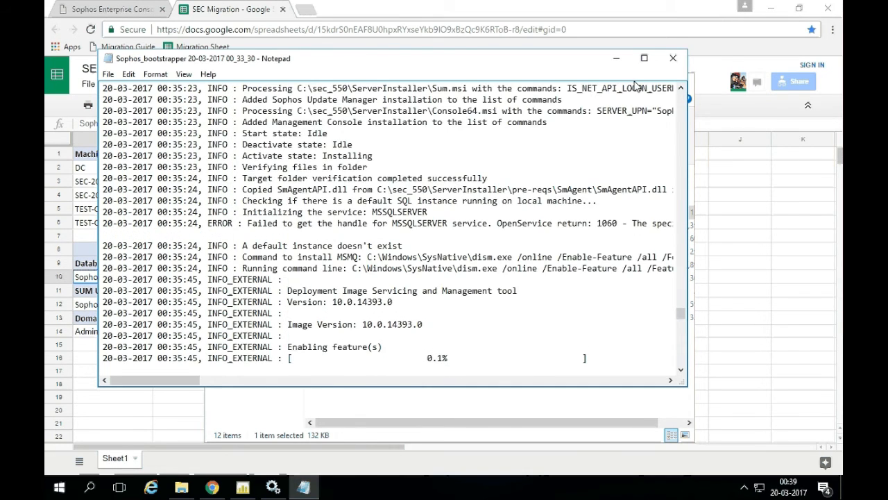
left_click(673, 58)
left_click(673, 75)
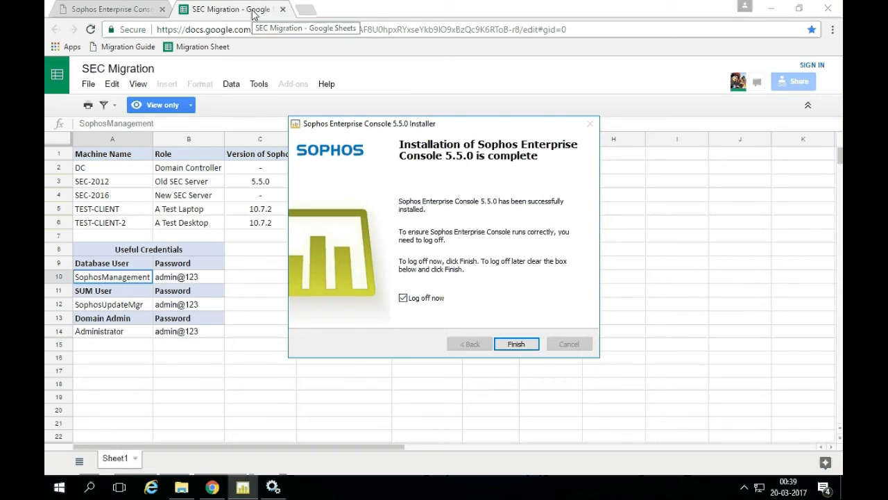
Pin the SEC Migration sheet and migration guide tabs in Chrome.
right_click(264, 11)
left_click(340, 70)
right_click(154, 11)
left_click(172, 64)
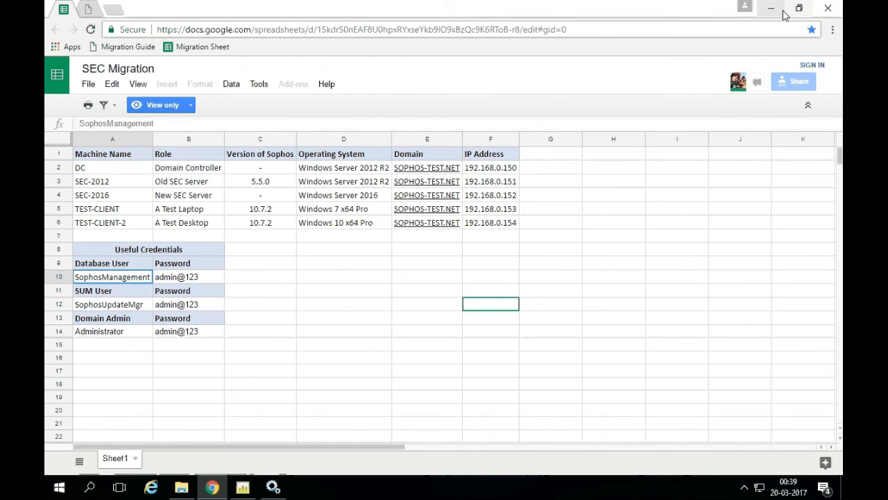
Close the Computer Browser properties and Services, then finish the installer with 'Log off now'.
left_click(771, 8)
left_click(515, 350)
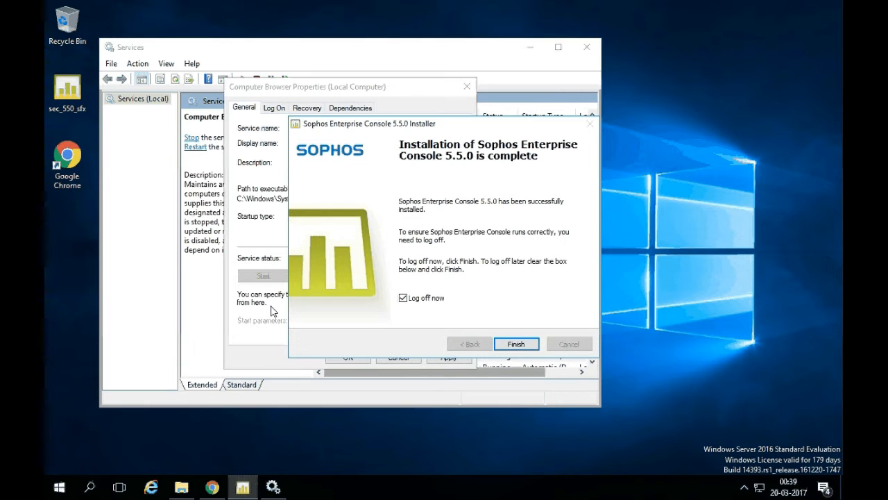
left_click(347, 357)
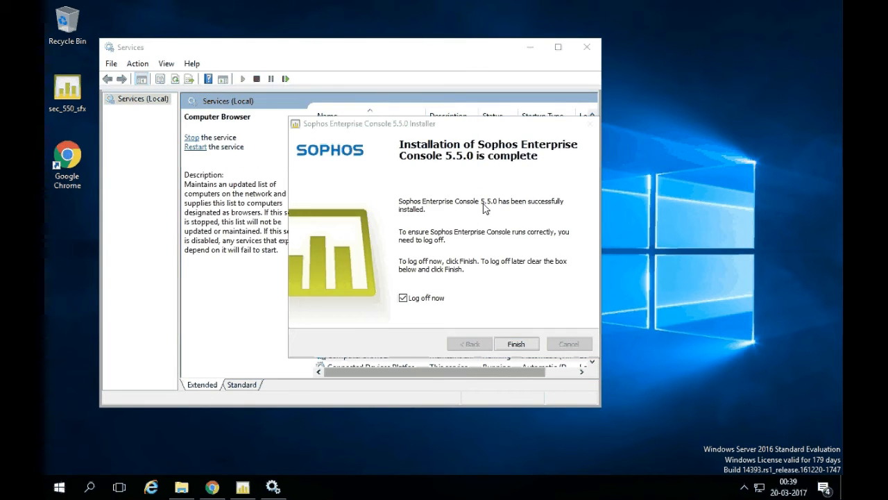
left_click(587, 46)
left_click(514, 344)
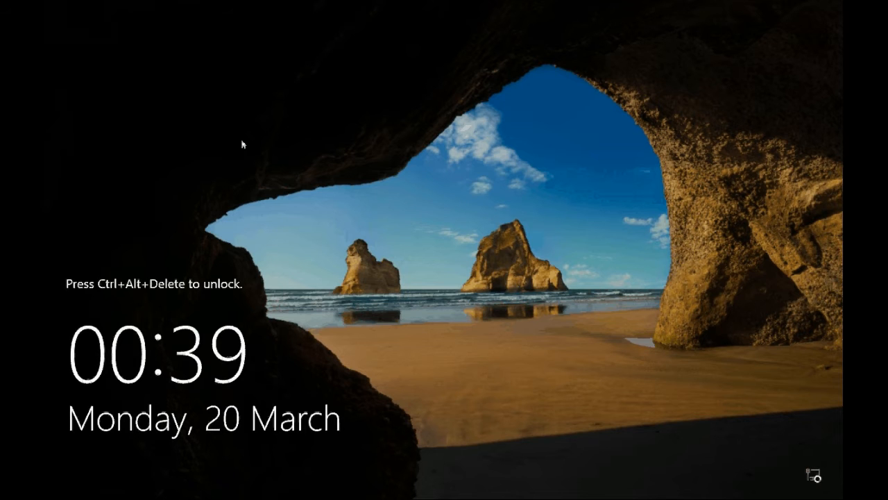
Sign back into Windows with the administrator password and minimize Server Manager.
key("ctrl+alt+Delete")
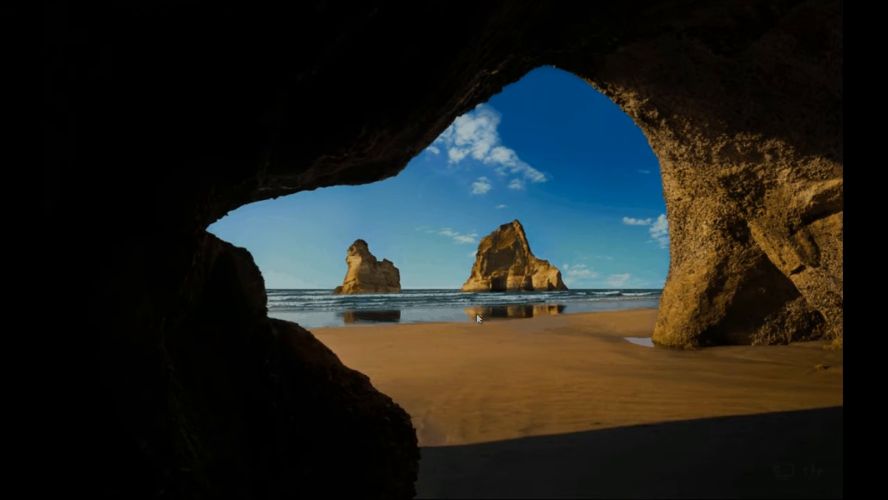
type("********")
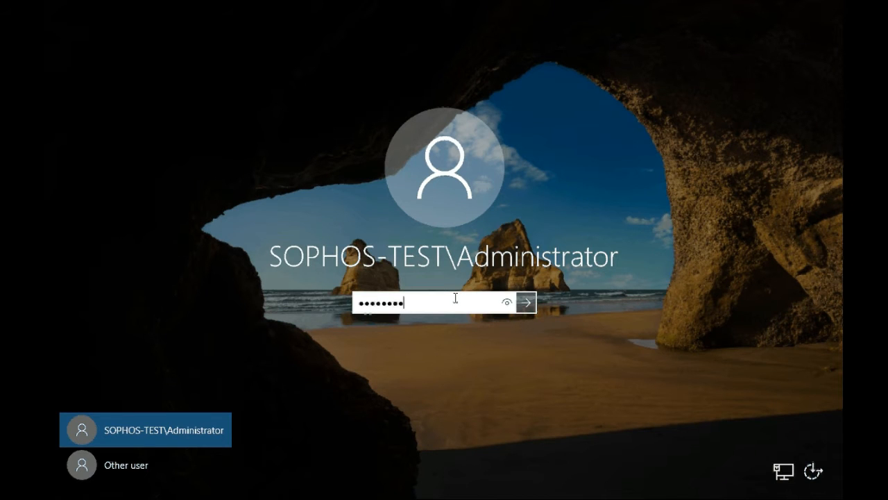
key("Return")
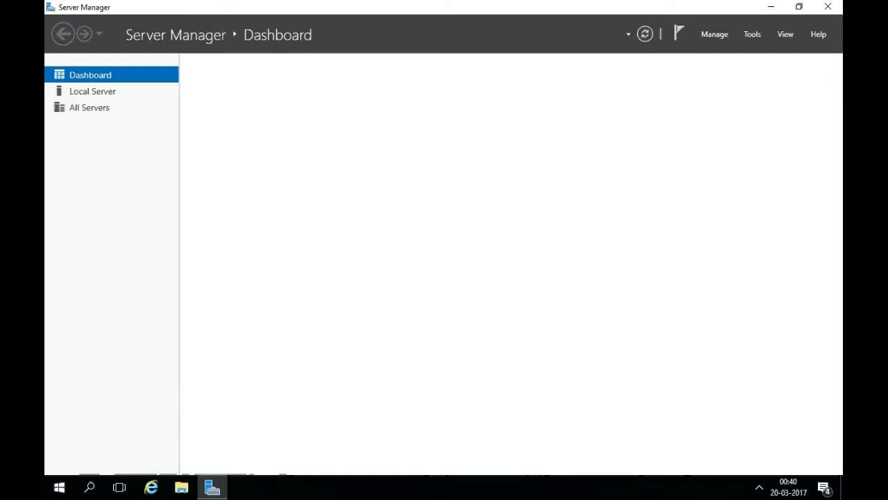
left_click(771, 6)
Reopen Chrome, close the new tab, unpin the guide and sheet tabs, and maximize the window.
double_click(68, 160)
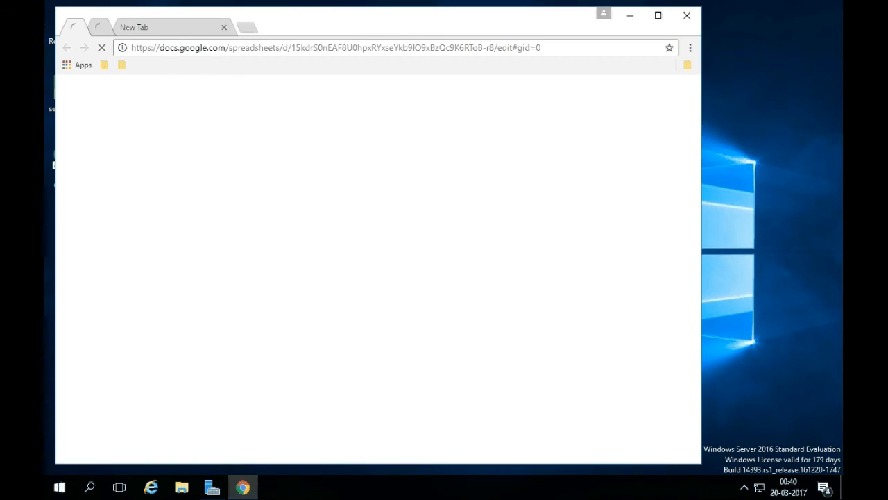
left_click(223, 28)
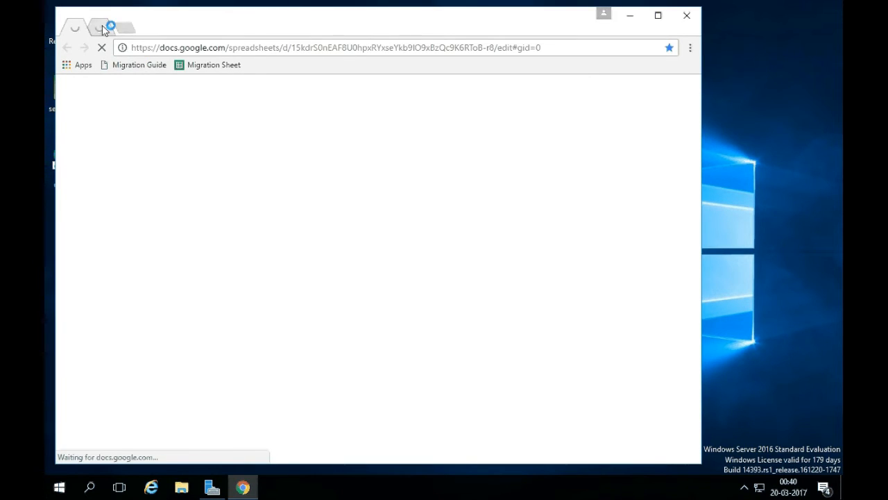
right_click(100, 25)
left_click(132, 87)
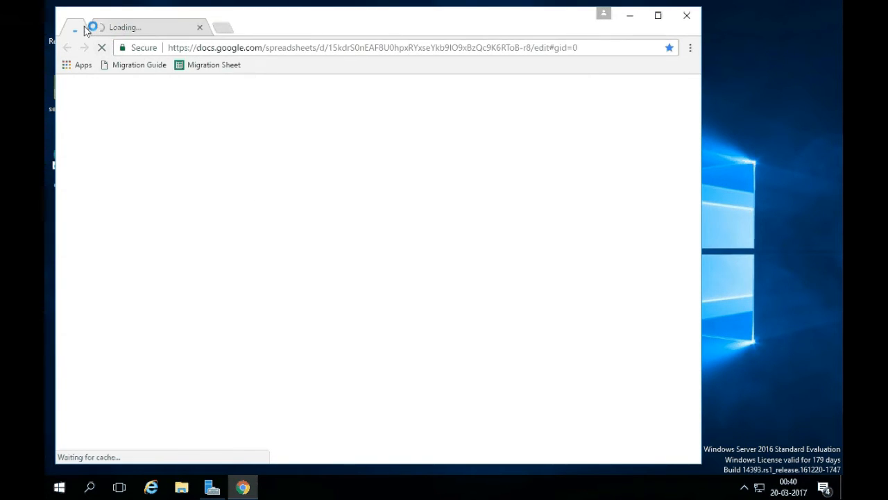
right_click(77, 28)
left_click(120, 87)
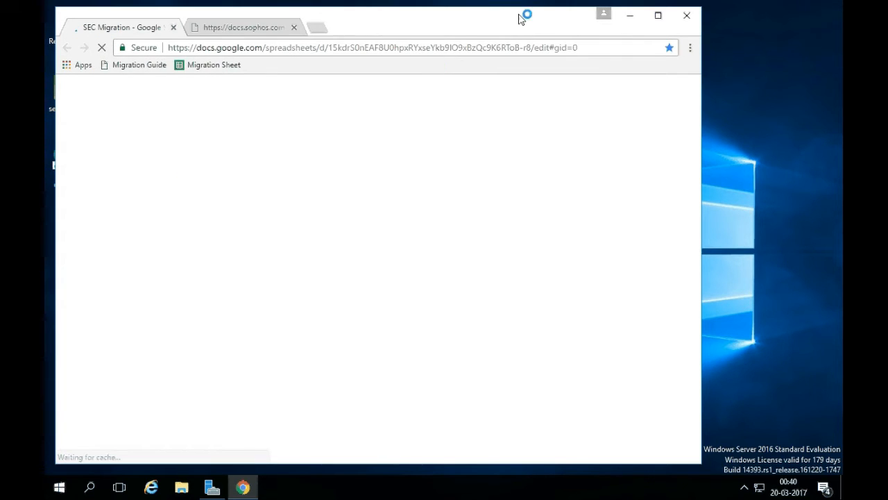
left_click(658, 16)
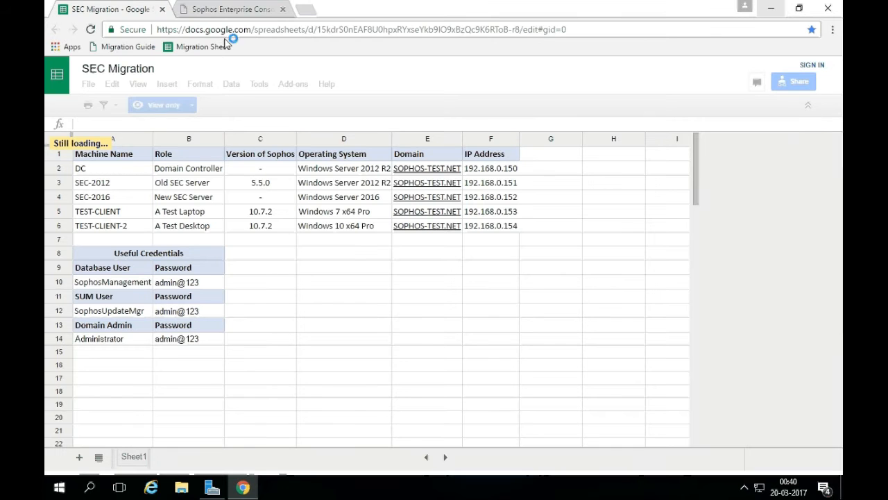
left_click(257, 10)
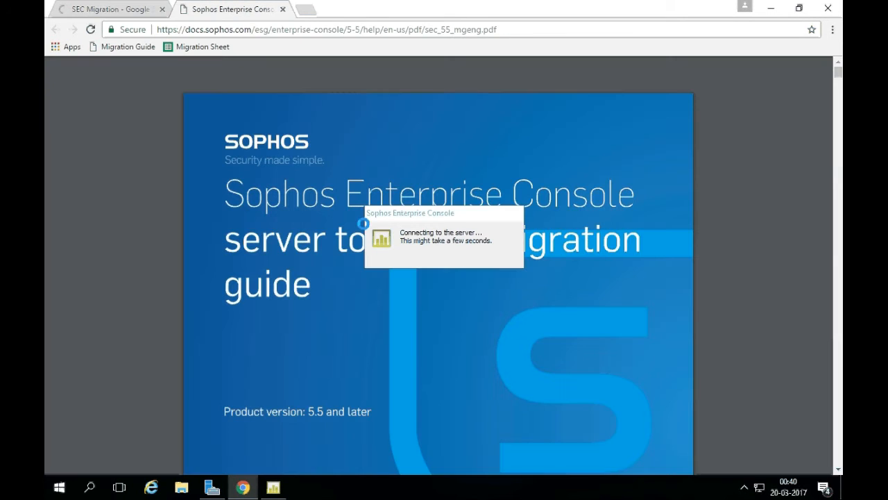
scroll(480, 310, "down", 5)
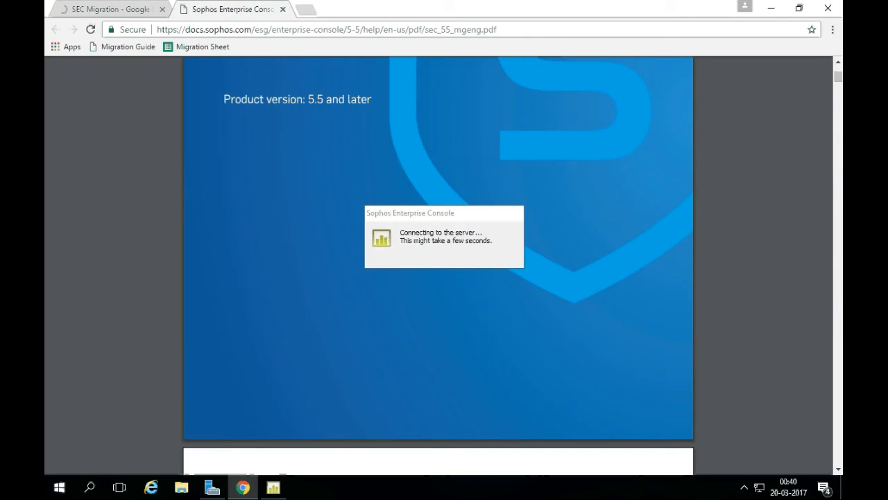
scroll(426, 305, "down", 5)
scroll(427, 305, "down", 4)
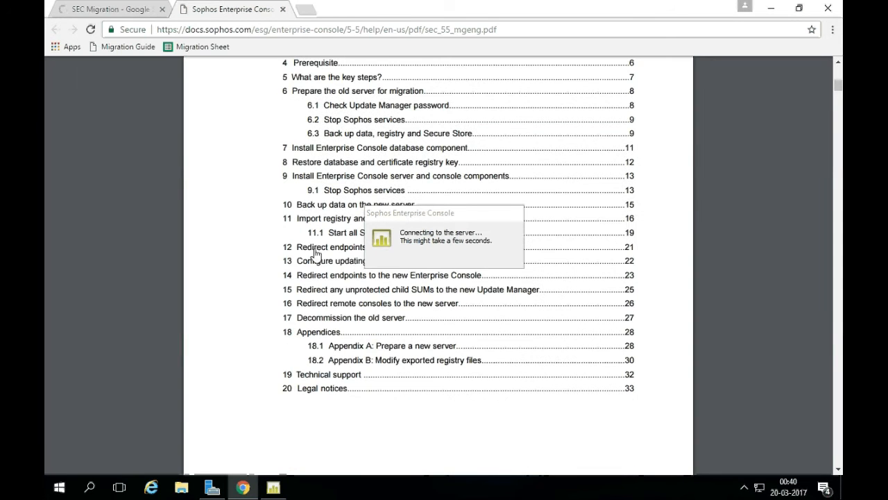
left_click(315, 179)
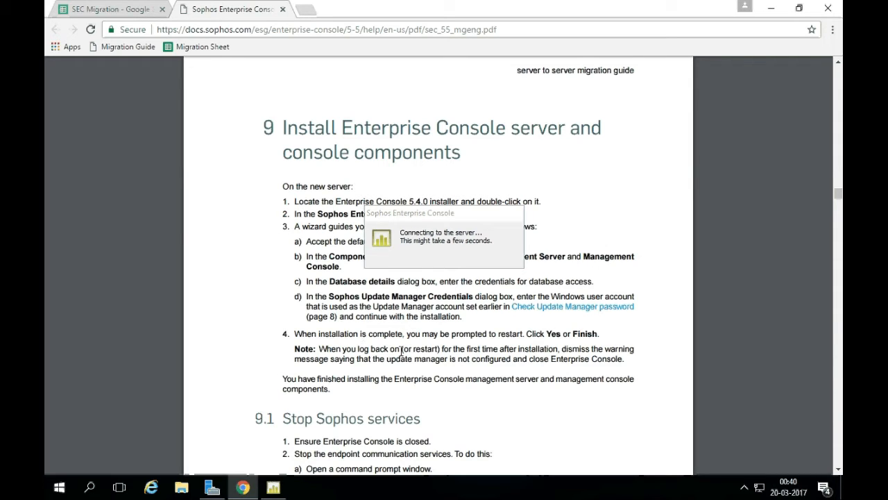
left_click(427, 212)
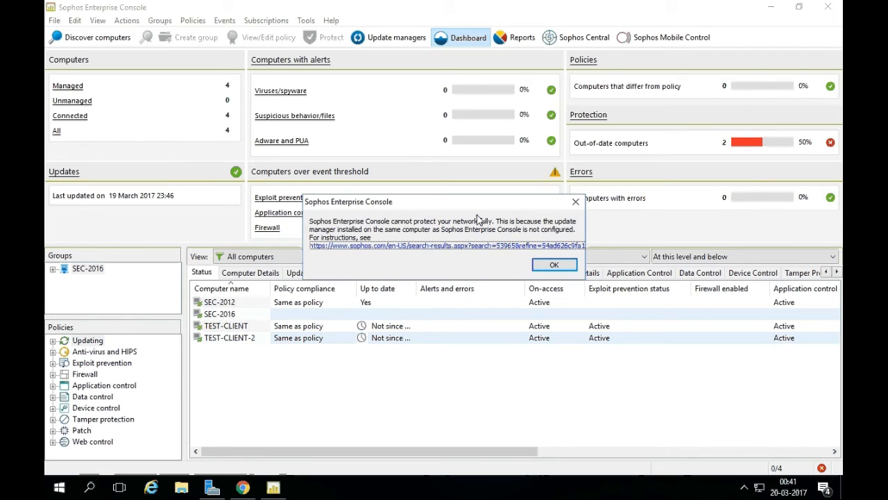
Highlight the guide's note about logging back on and the update manager warning.
left_click(243, 488)
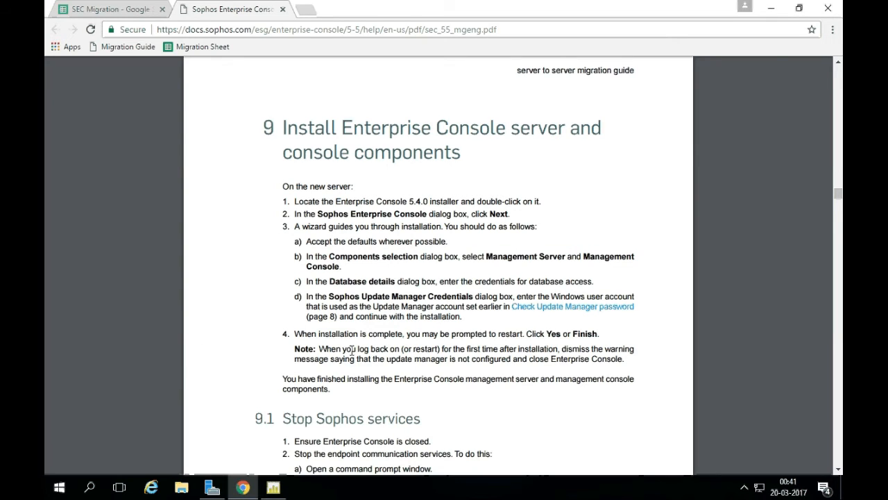
left_click_drag(320, 349, 634, 349)
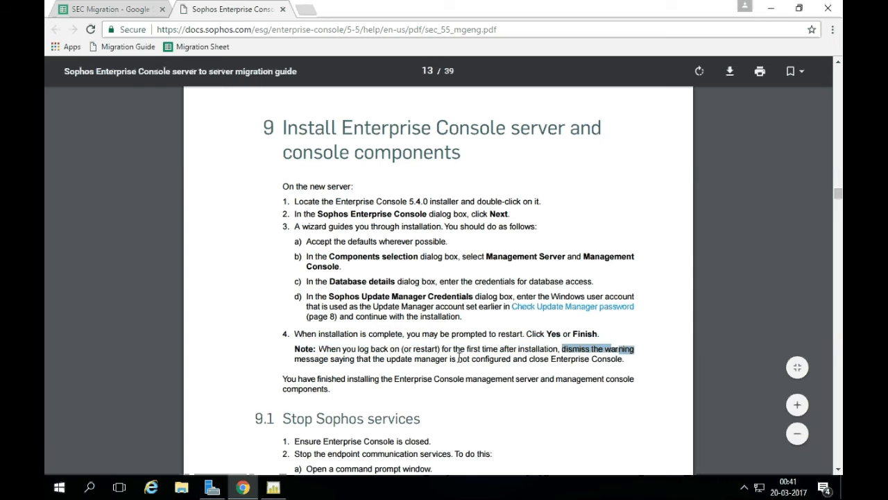
left_click_drag(301, 359, 541, 360)
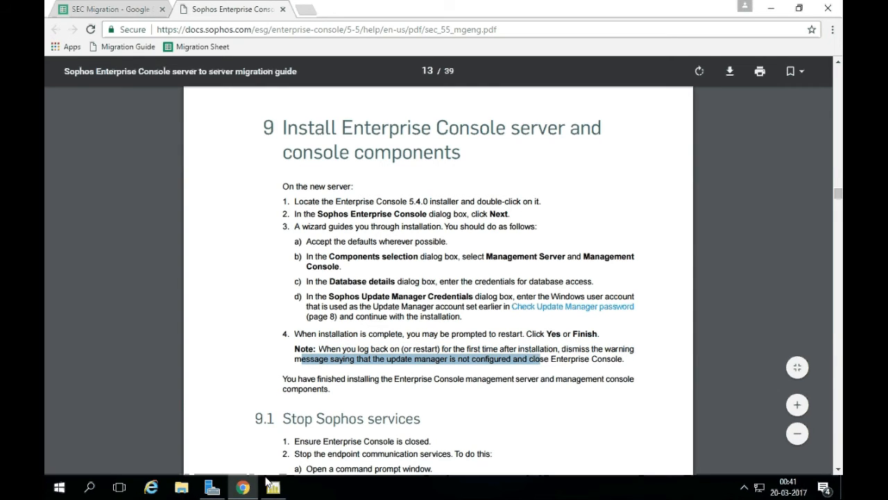
Dismiss the update-manager warning, close Enterprise Console, and mark the installation-finished sentence.
left_click(273, 487)
left_click(559, 267)
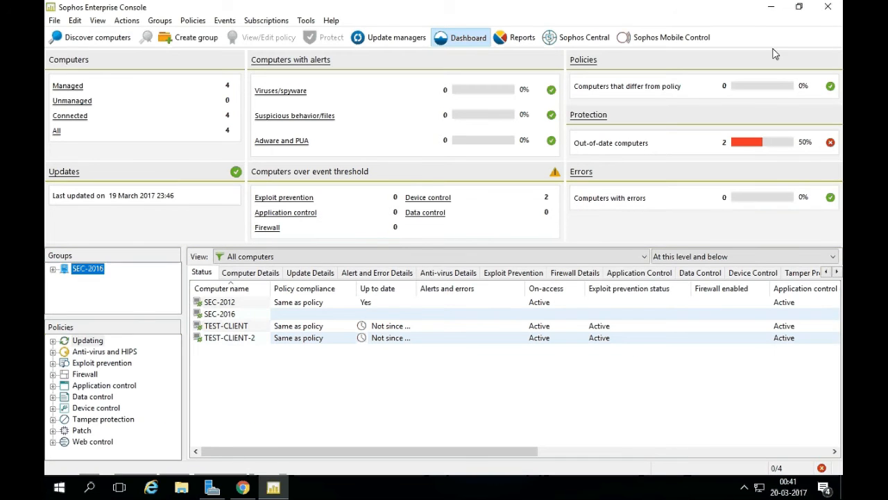
left_click(828, 7)
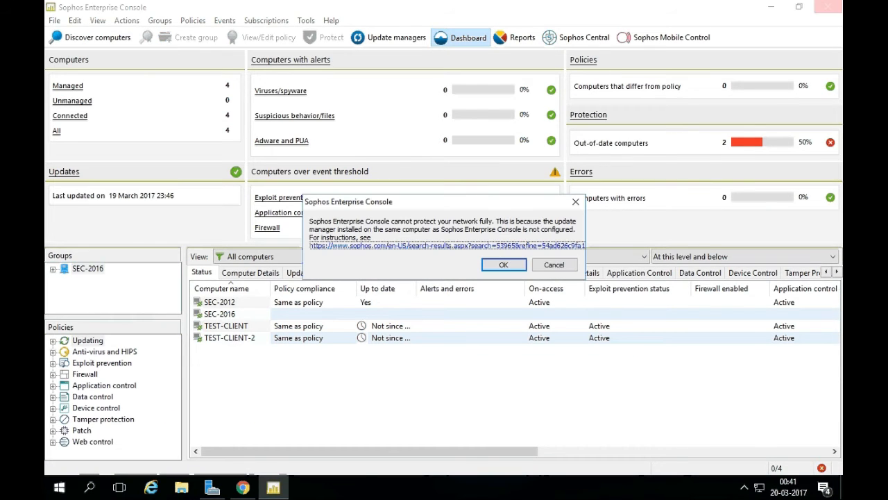
left_click(503, 264)
left_click_drag(283, 379, 358, 381)
left_click(377, 383)
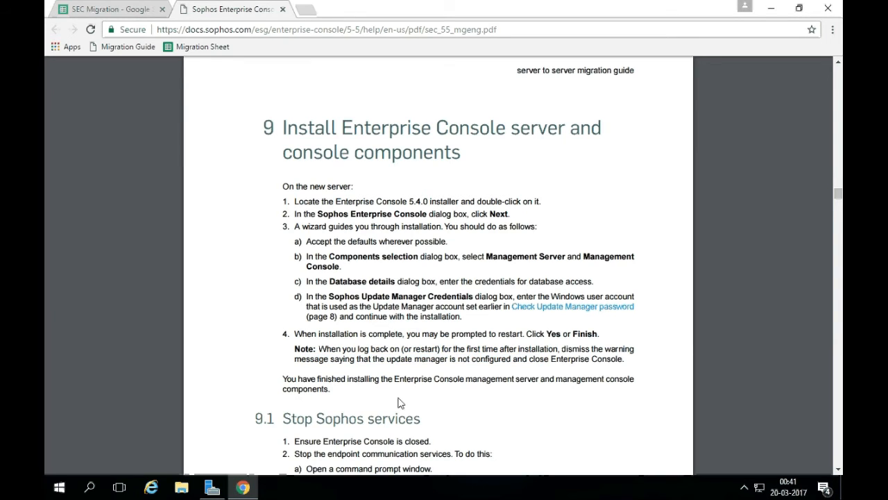
Scroll the guide to section 9.1, Stop Sophos services, and clear the heading highlight.
left_click_drag(450, 378, 605, 374)
scroll(408, 316, "down", 3)
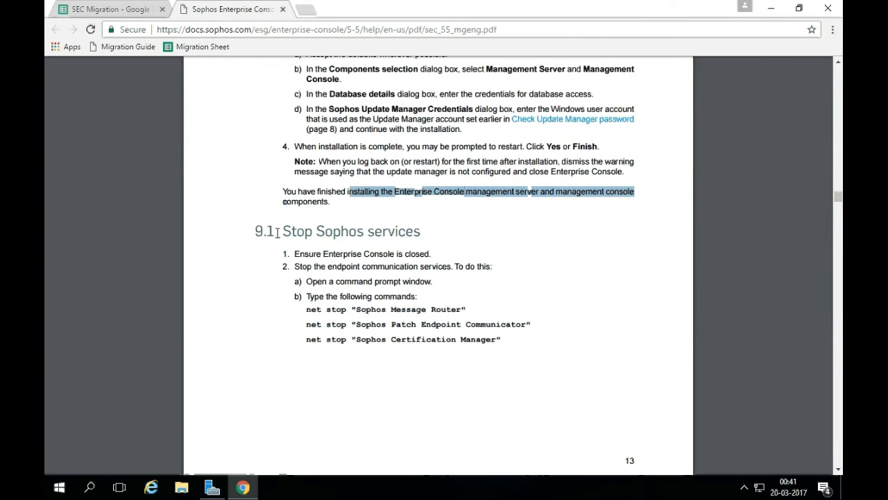
left_click_drag(253, 229, 434, 229)
scroll(433, 283, "up", 2)
scroll(434, 283, "down", 1)
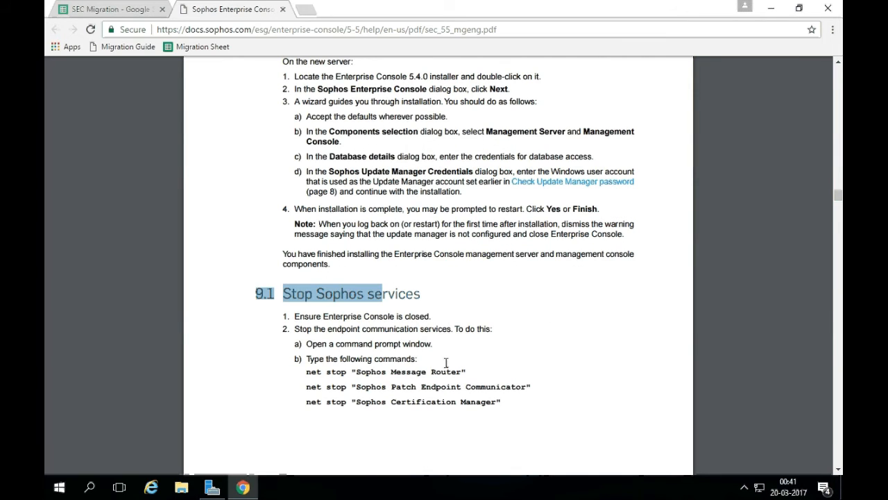
scroll(446, 362, "down", 3)
left_click(426, 249)
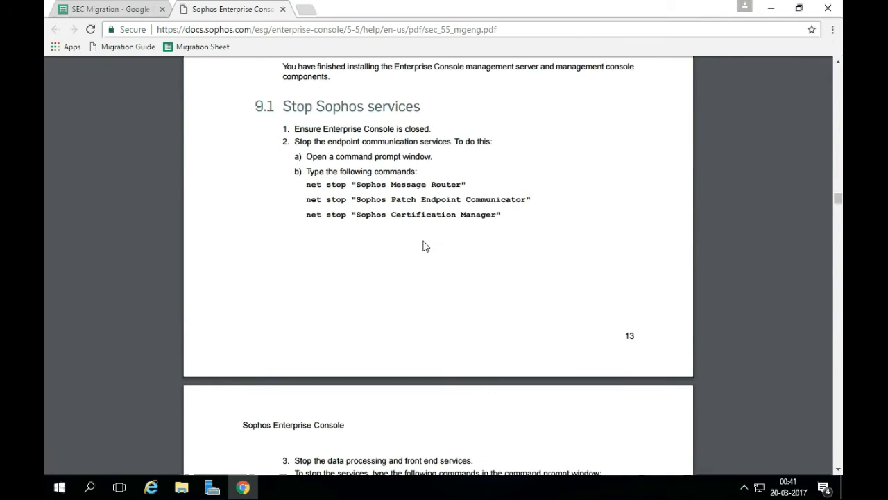
scroll(424, 247, "down", 1)
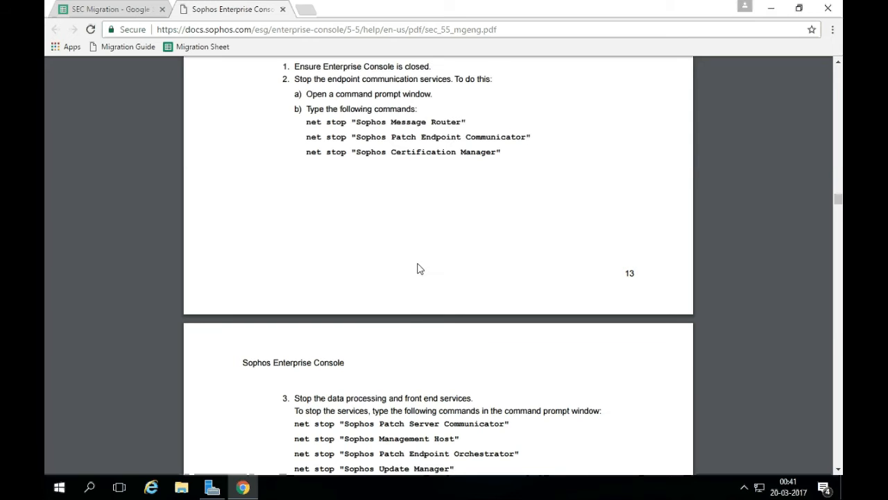
Launch cmd via Run and stop Sophos Message Router with the guide's net stop command.
key("super+r")
type("cm")
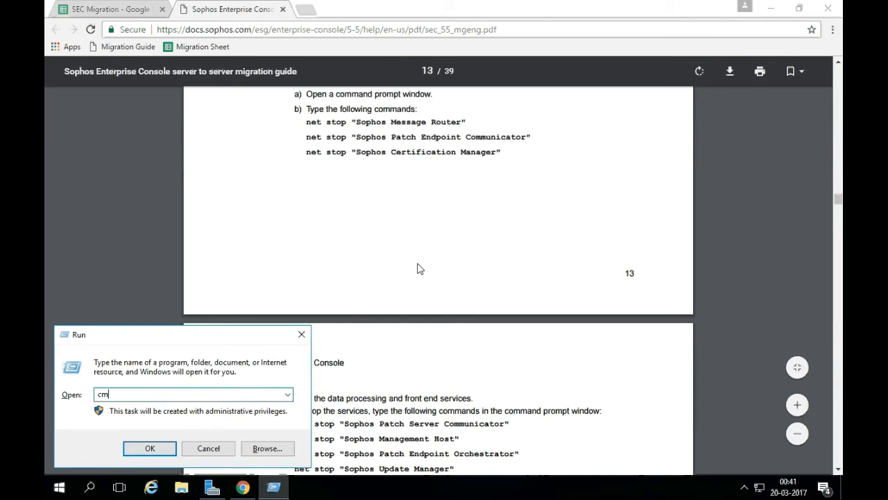
type("d")
key("Return")
key("alt+Tab")
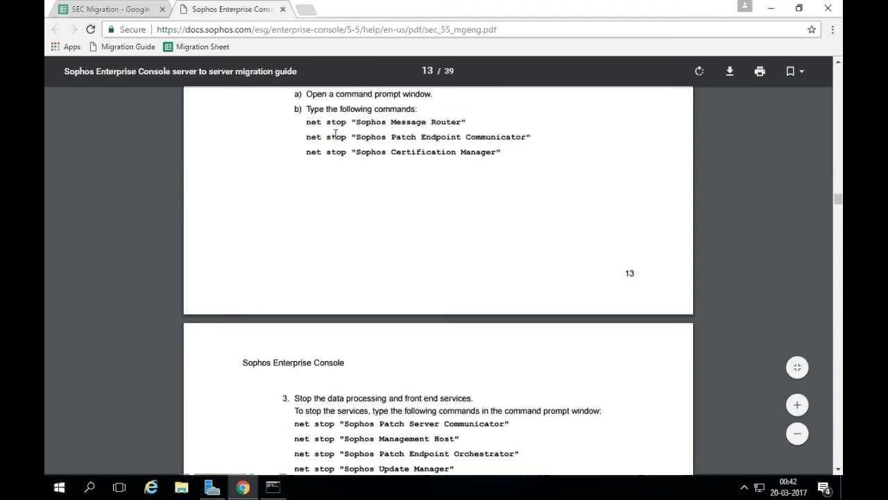
left_click_drag(307, 123, 468, 123)
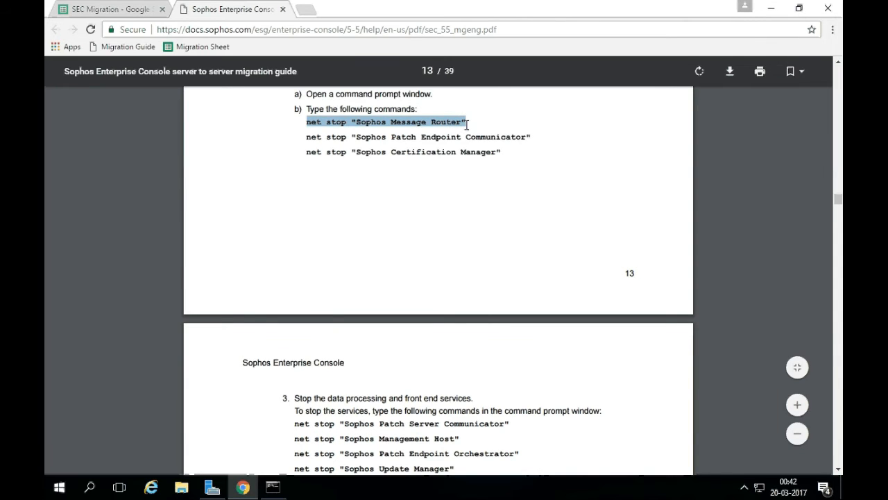
key("ctrl+c")
key("alt+Tab")
key("ctrl+v")
key("Return")
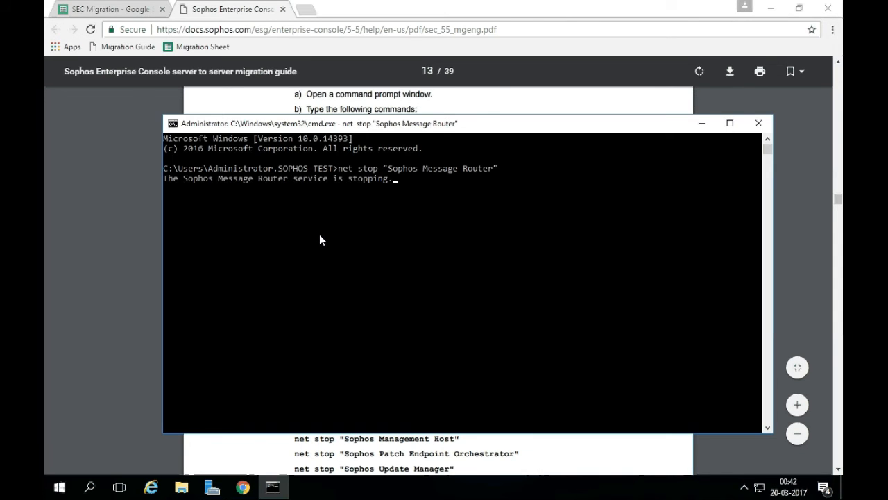
Stop the Sophos Patch Endpoint Communicator service with its copied net stop command.
left_click(401, 103)
double_click(335, 137)
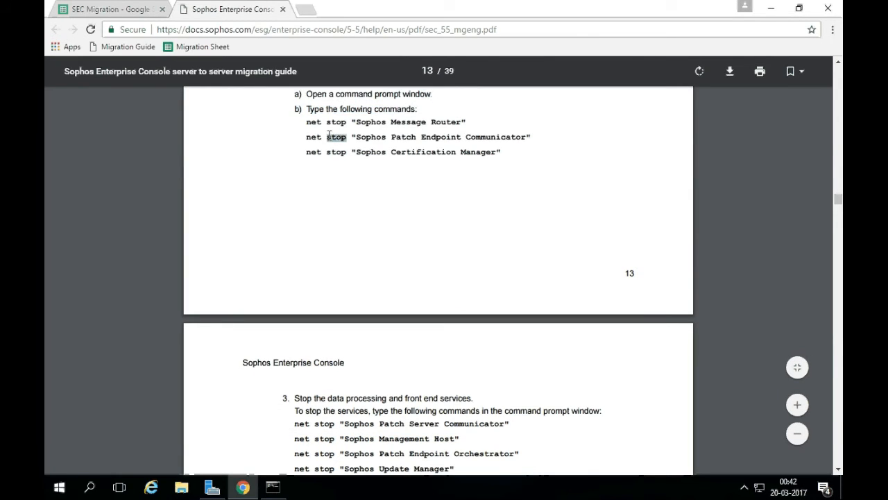
triple_click(328, 136)
key("ctrl+c")
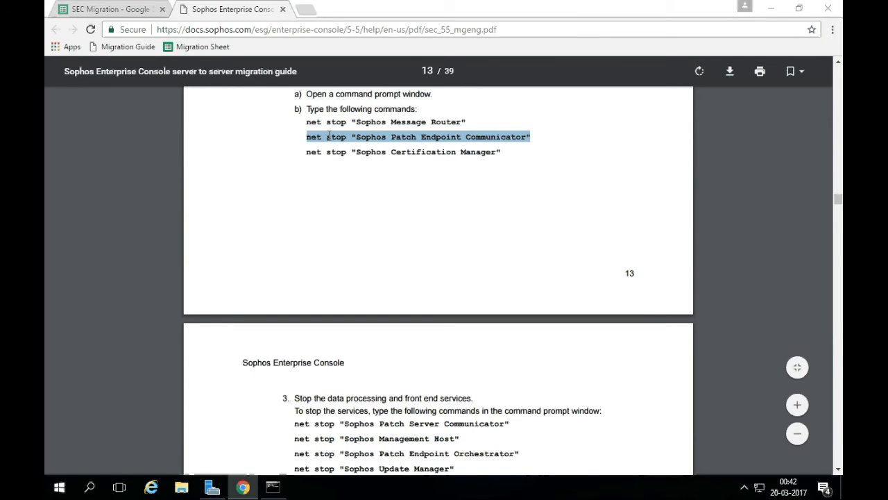
key("alt+Tab")
right_click(341, 192)
key("Return")
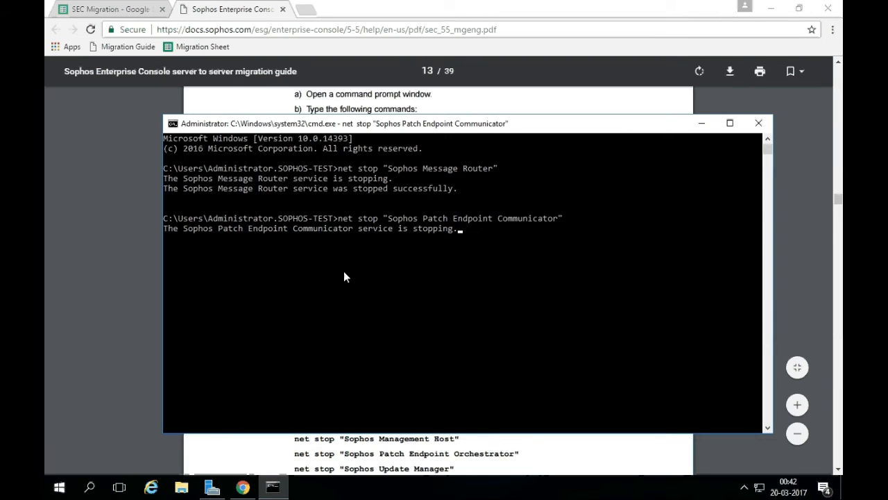
Stop the Sophos Certification Manager service with its copied net stop command.
left_click(375, 109)
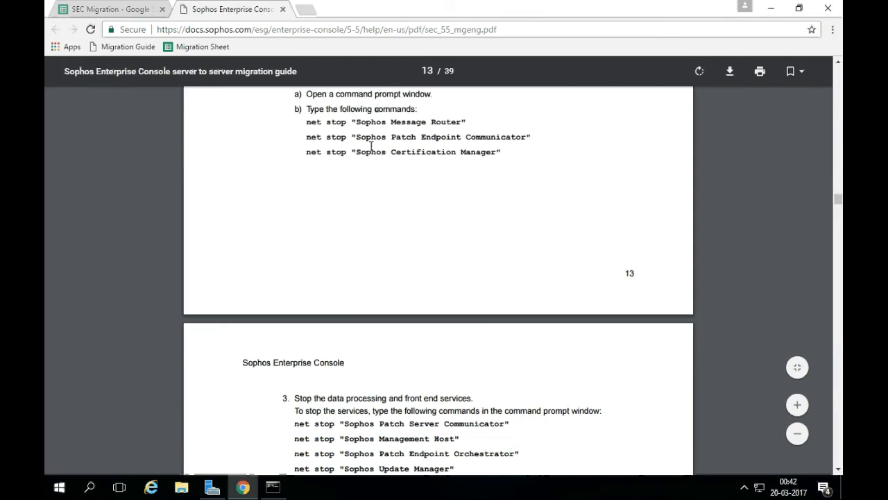
triple_click(369, 151)
key("ctrl+c")
key("alt+Tab")
right_click(361, 201)
key("Return")
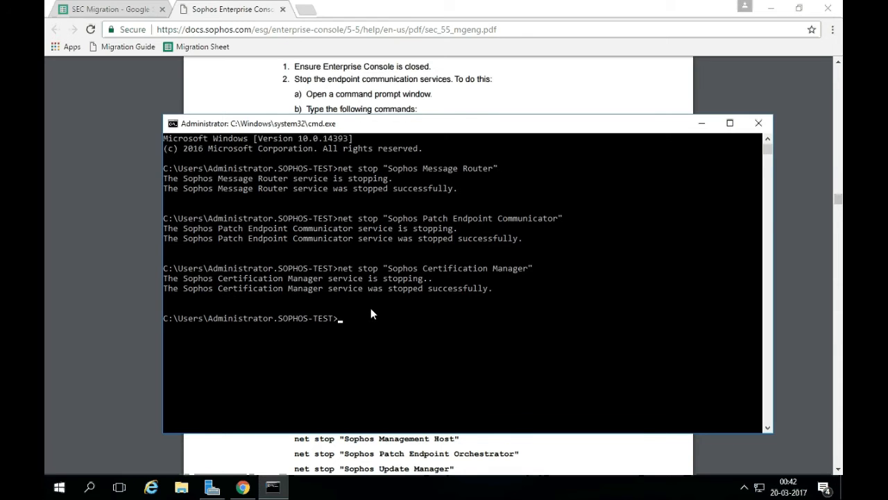
key("alt+Tab")
Stop the Sophos Patch Server Communicator and Management Host services from Command Prompt.
scroll(370, 284, "down", 3)
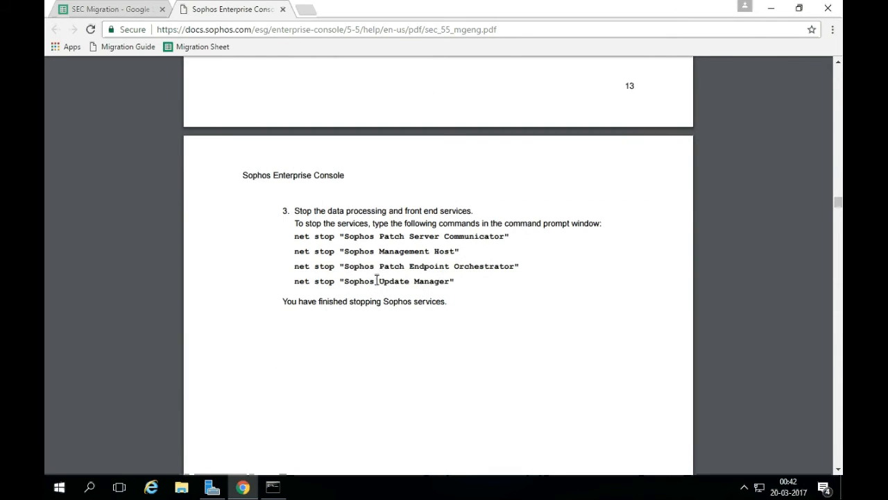
triple_click(346, 237)
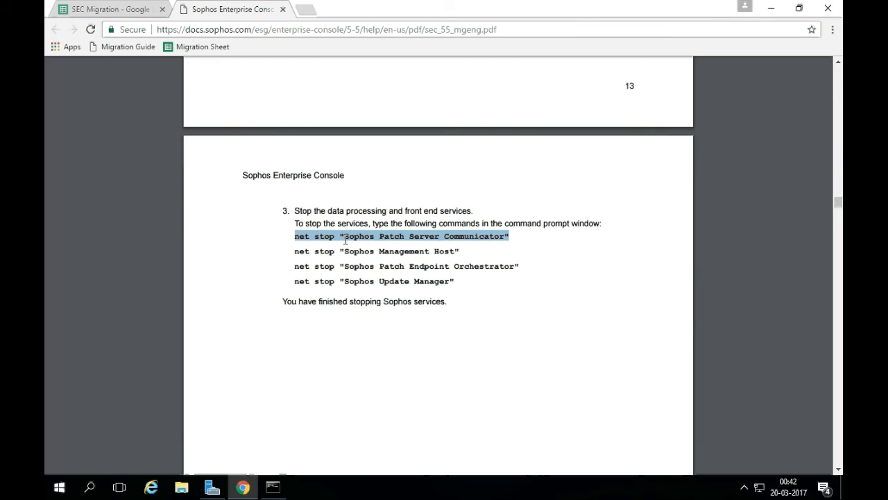
key("ctrl+c")
key("alt+Tab")
key("ctrl+v")
key("Return")
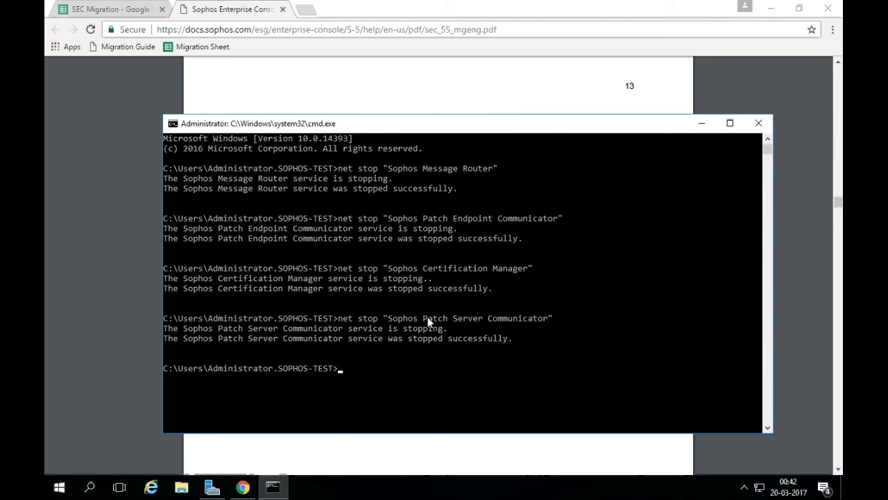
key("alt+Tab")
triple_click(388, 251)
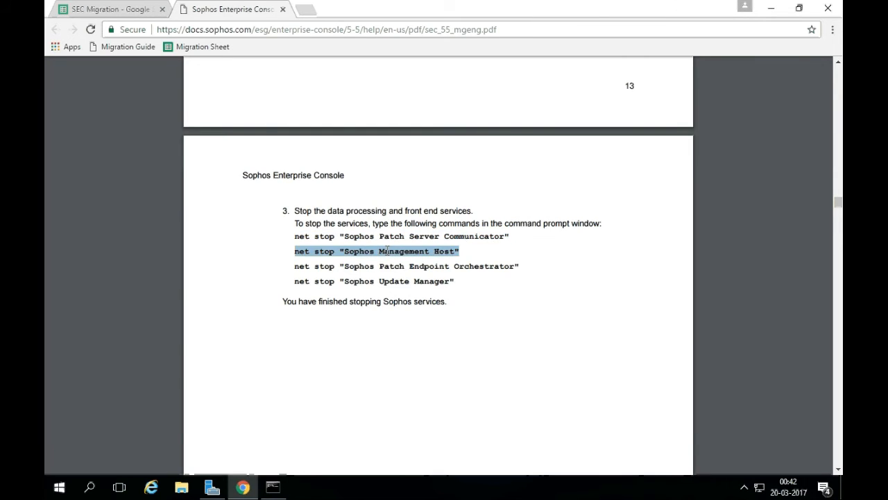
key("ctrl+c")
key("alt+Tab")
key("ctrl+v")
key("Return")
left_click_drag(353, 126, 322, 107)
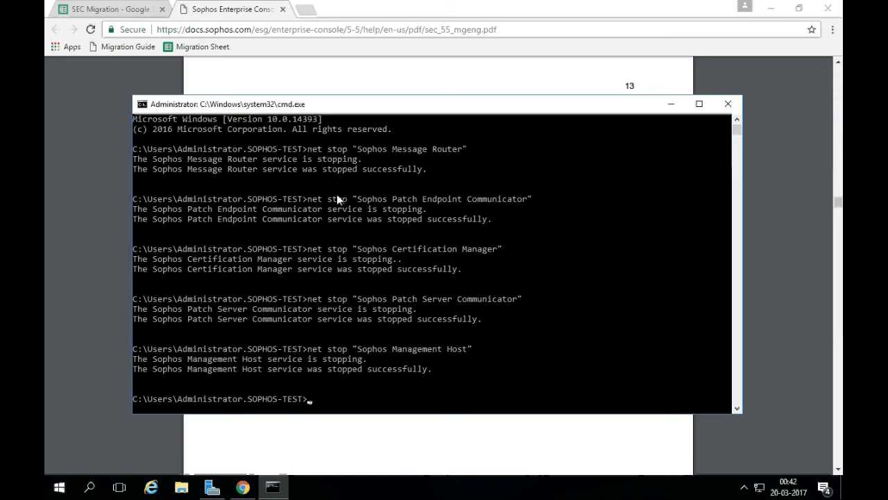
Stop Patch Endpoint Orchestrator and Update Manager, then close Command Prompt.
key("alt+Tab")
triple_click(366, 266)
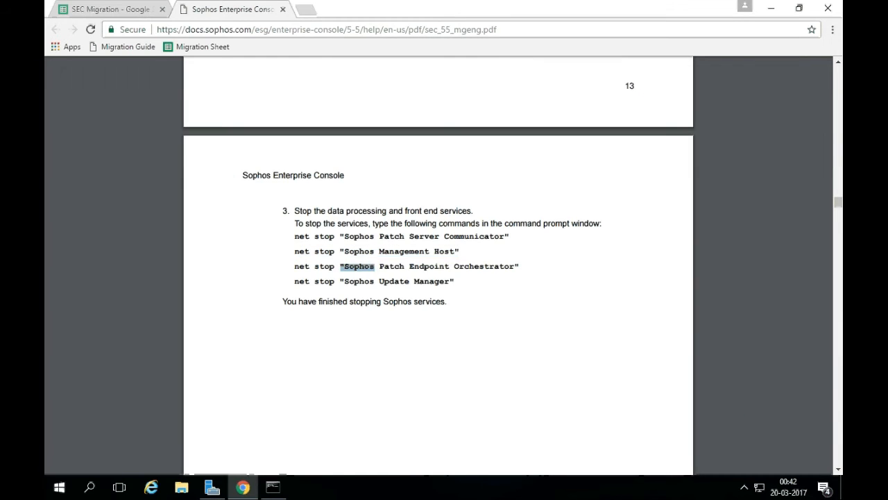
key("alt+Tab")
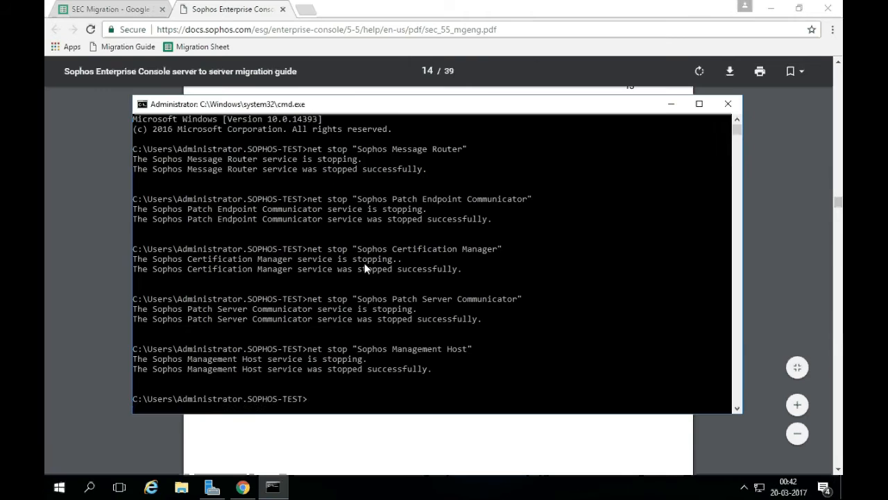
key("ctrl+v")
key("Return")
key("alt+Tab")
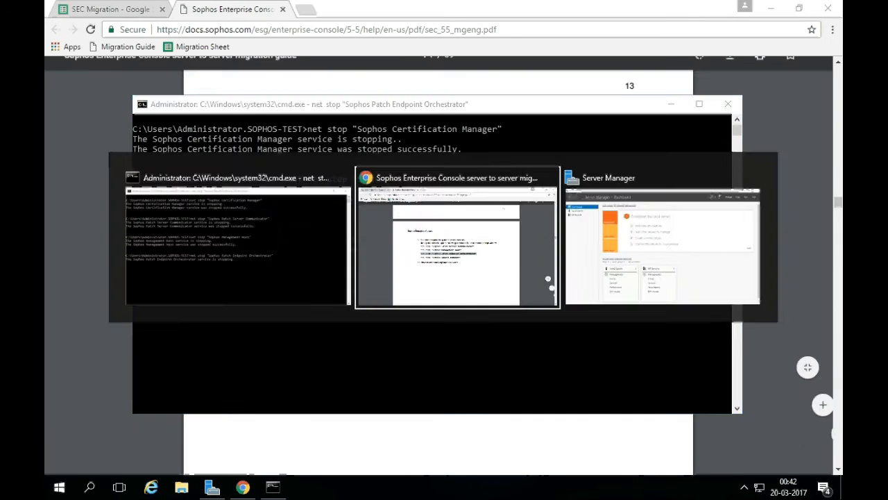
triple_click(360, 280)
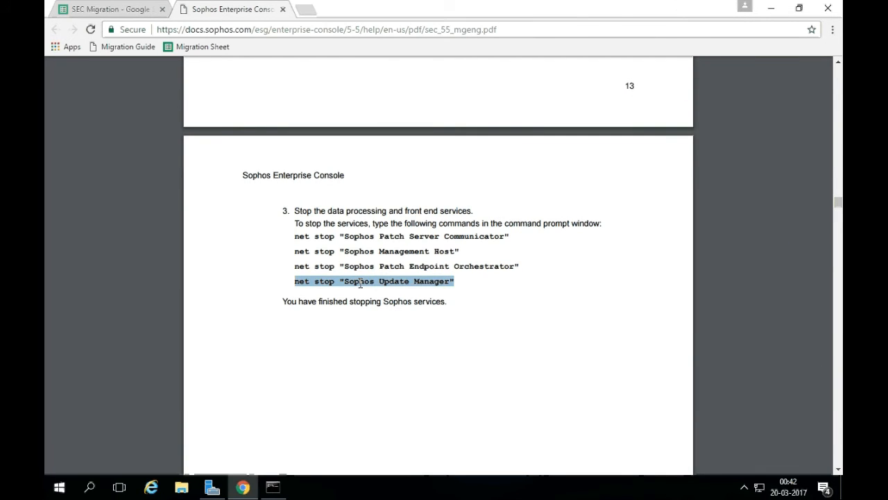
key("ctrl+c")
key("alt+Tab")
key("ctrl+v")
key("Return")
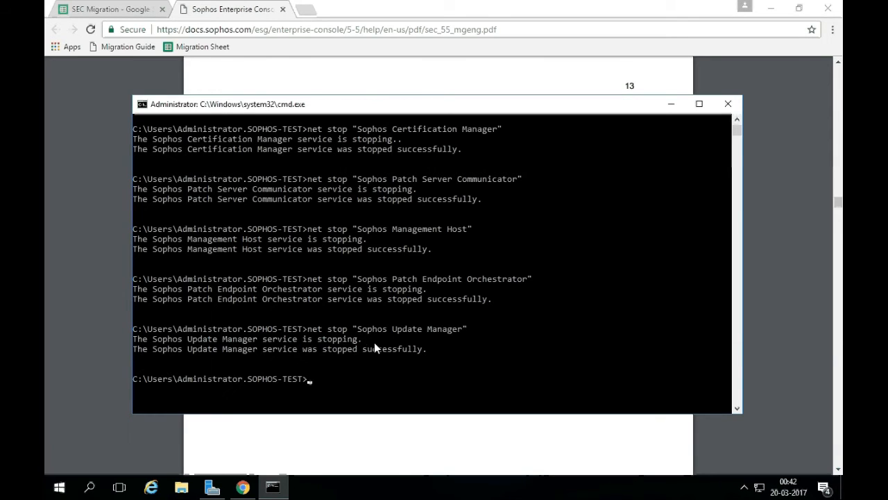
left_click(721, 109)
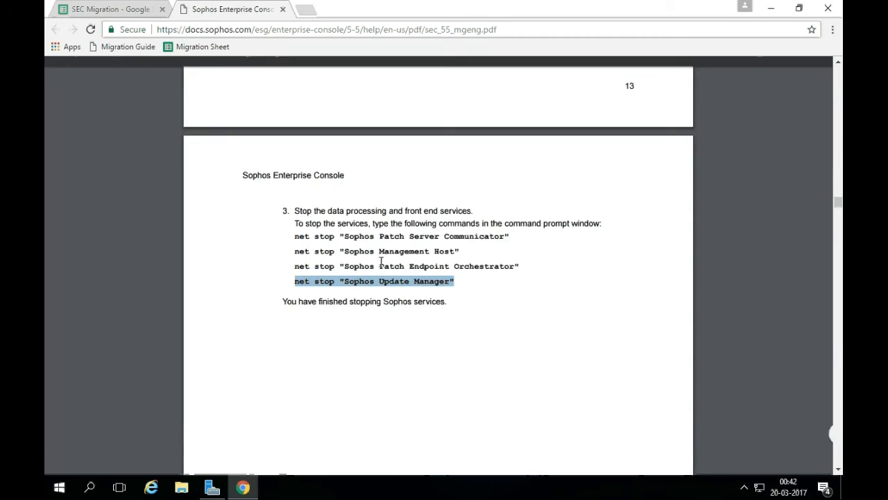
left_click_drag(283, 301, 449, 302)
scroll(447, 305, "down", 5)
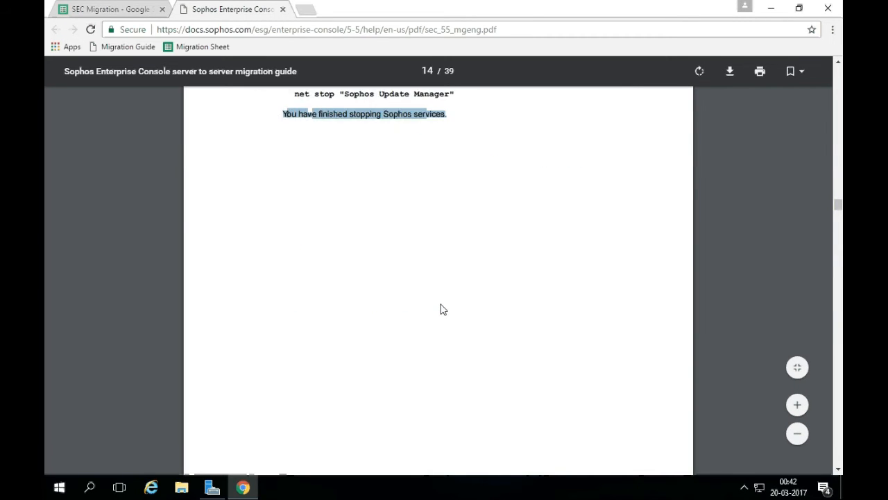
Deselect the finished line and scroll the guide down to section 10 on page 15.
scroll(442, 310, "down", 3)
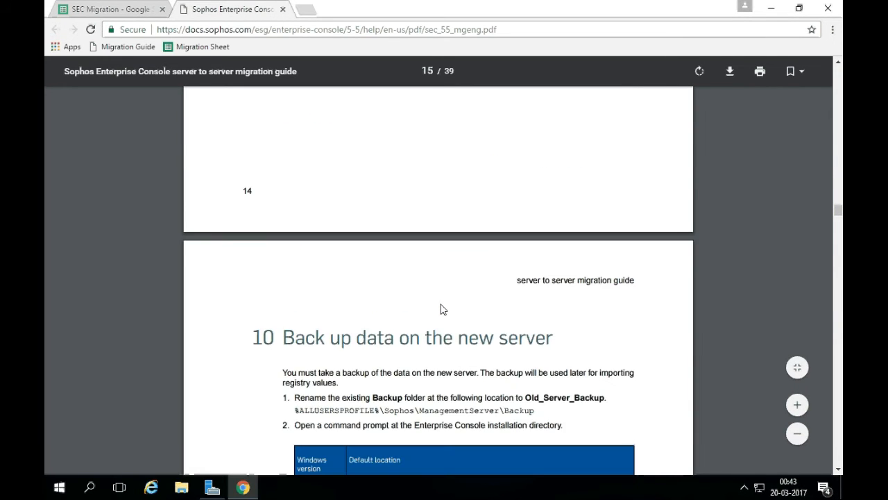
scroll(443, 309, "up", 8)
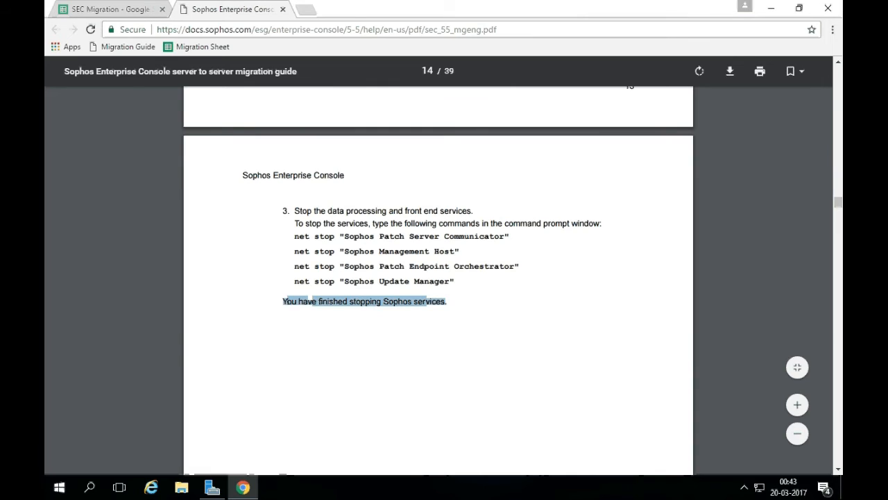
left_click(311, 302)
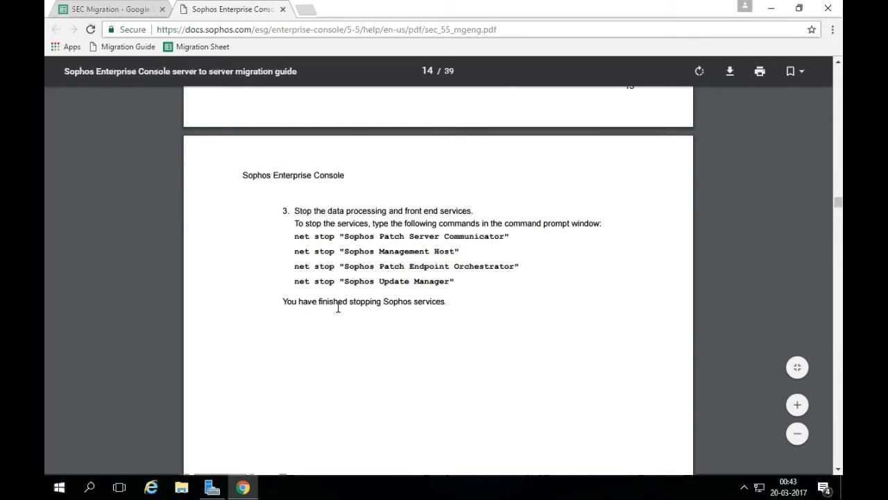
scroll(351, 317, "down", 6)
scroll(356, 315, "down", 6)
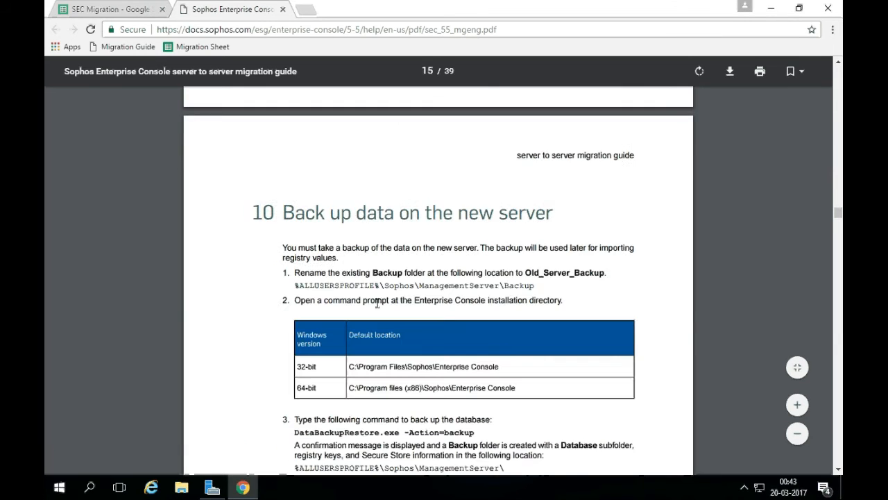
scroll(378, 303, "down", 1)
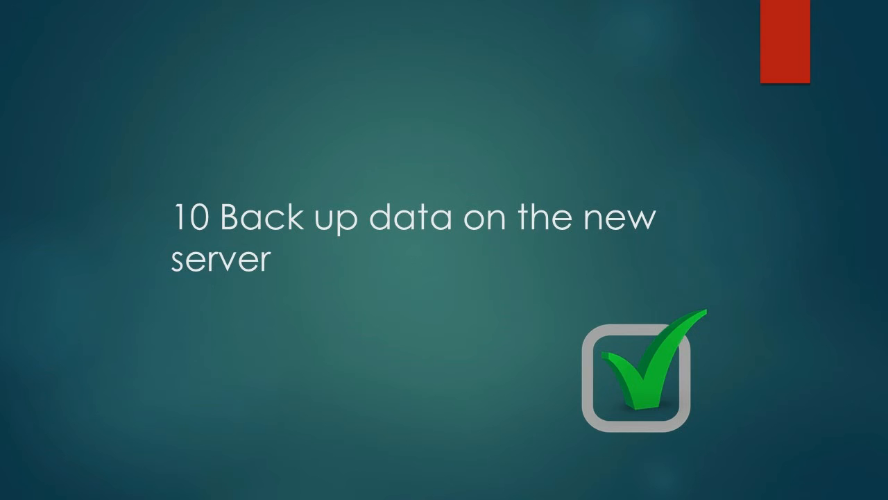
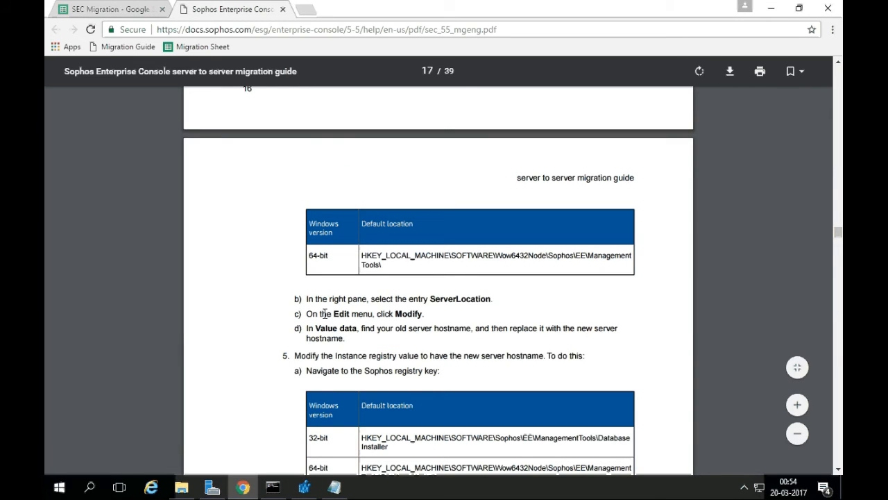
Edit the ServerLocation registry value from SEC-2012 to SEC-2016 and save it.
left_click_drag(311, 330, 483, 329)
left_click(393, 335)
key("alt+Tab")
left_click(174, 244)
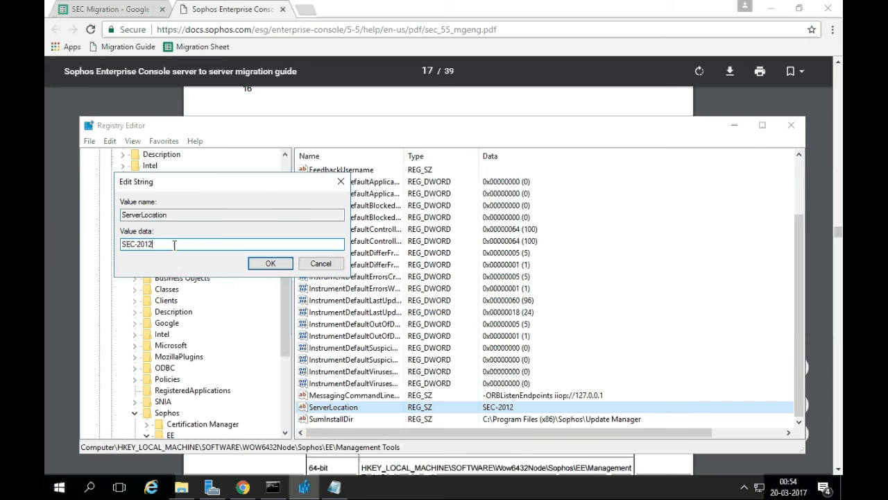
key("BackSpace")
type("6")
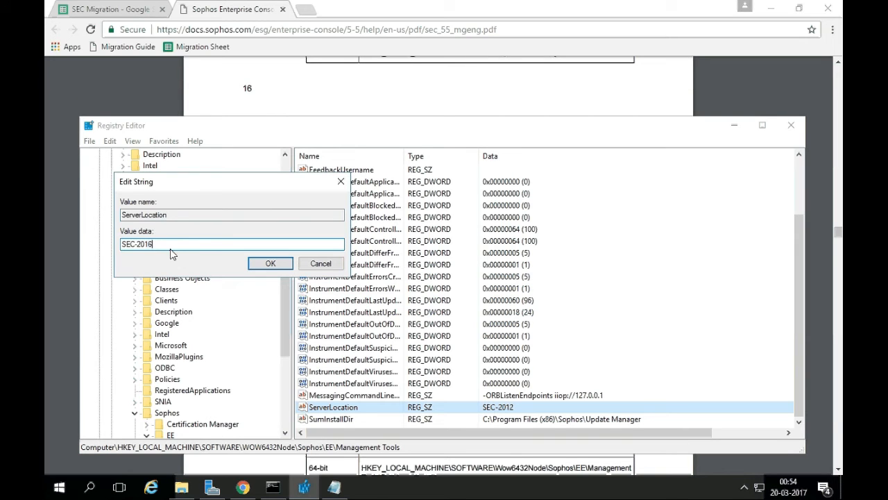
left_click(270, 263)
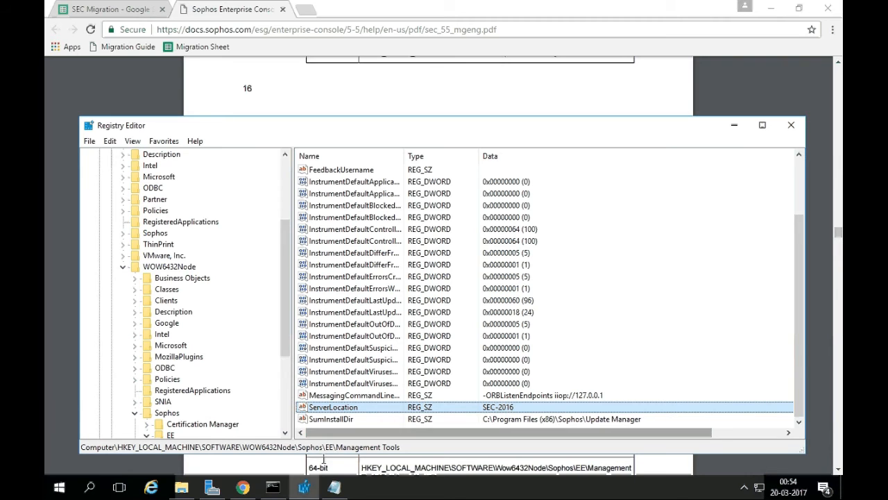
left_click(242, 487)
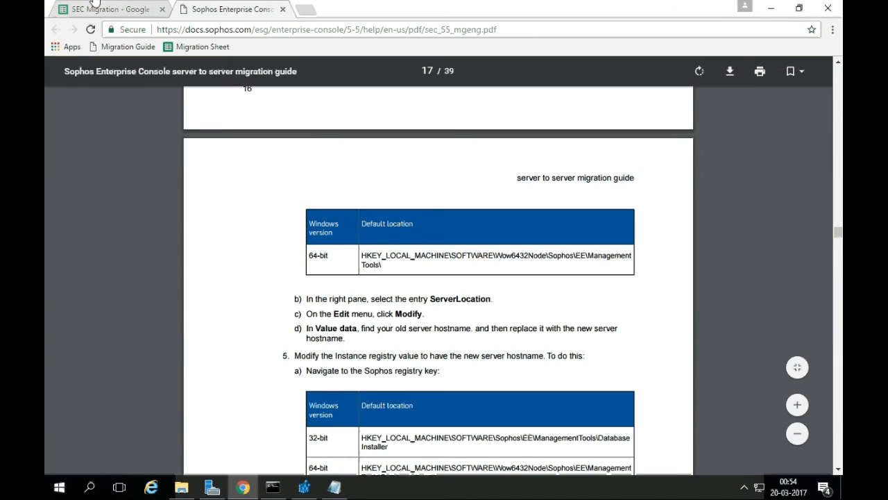
left_click(104, 9)
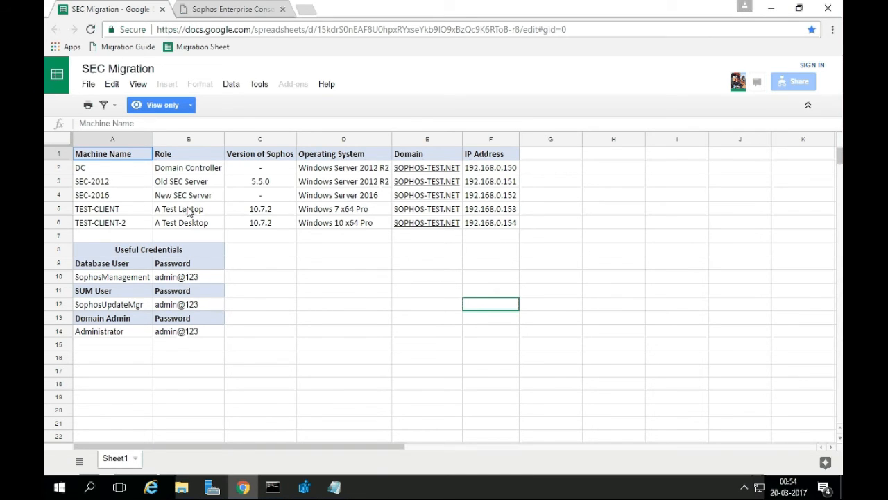
Check SEC-2016 in cell A4 of the SEC Migration sheet, then minimize Chrome.
left_click(122, 197)
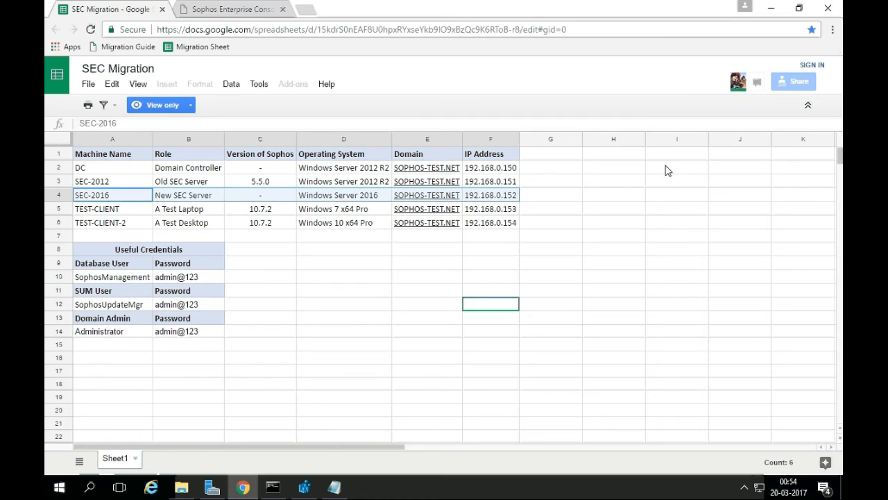
left_click(770, 8)
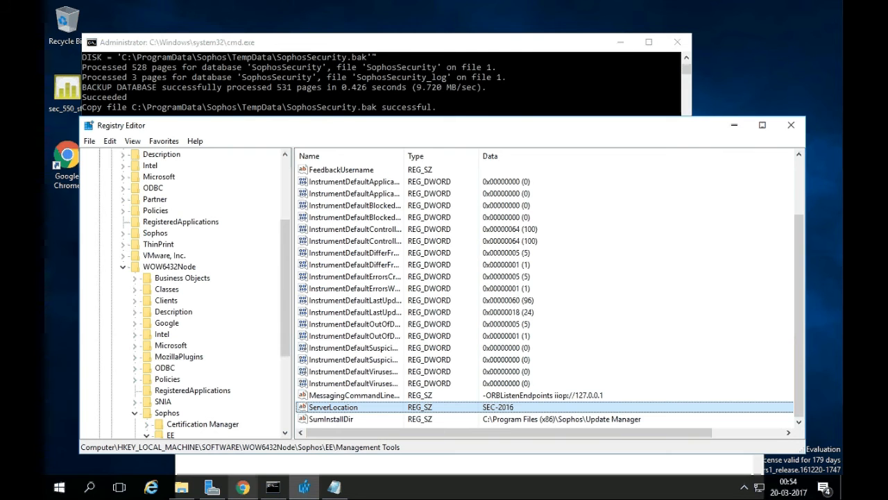
Review the guide's ServerLocation step and the 64-bit Database Installer registry path.
left_click(242, 487)
left_click(233, 9)
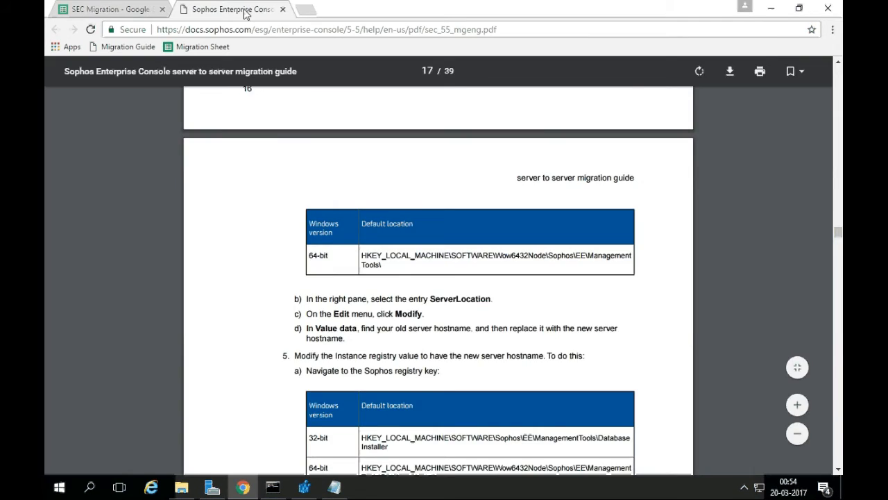
left_click_drag(310, 299, 481, 294)
left_click(421, 306)
left_click_drag(307, 329, 459, 345)
scroll(479, 347, "down", 3)
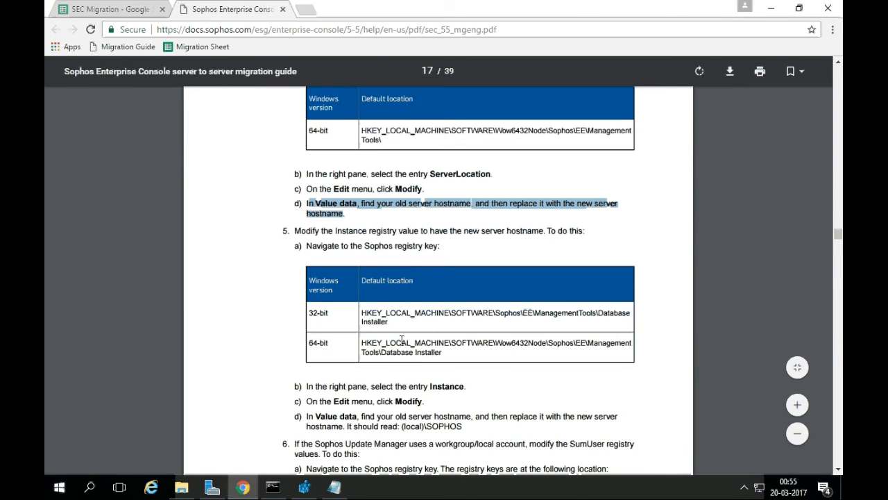
left_click_drag(361, 342, 450, 352)
left_click(449, 352)
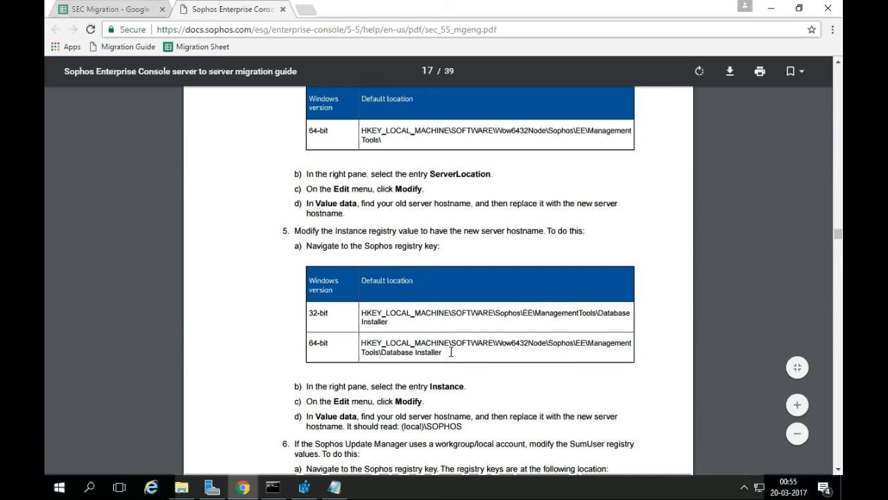
Expand Management Tools in Registry Editor and select the Database Installer key.
key("alt+Tab")
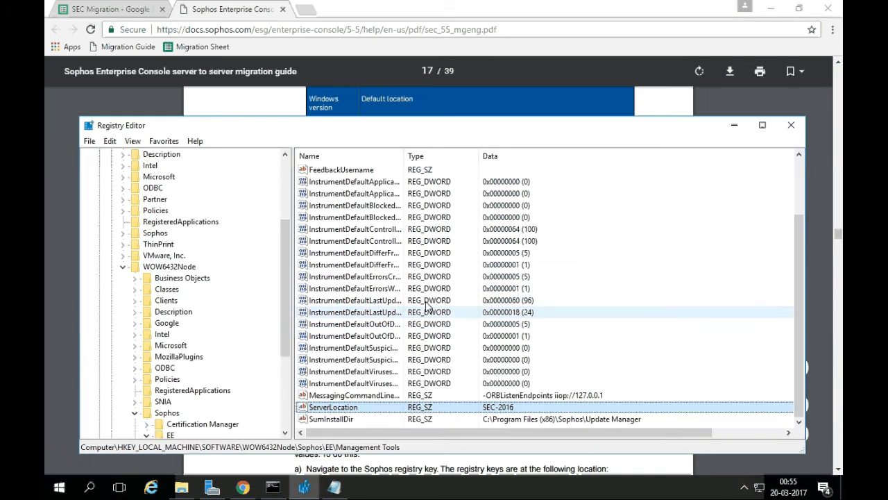
scroll(226, 366, "down", 2)
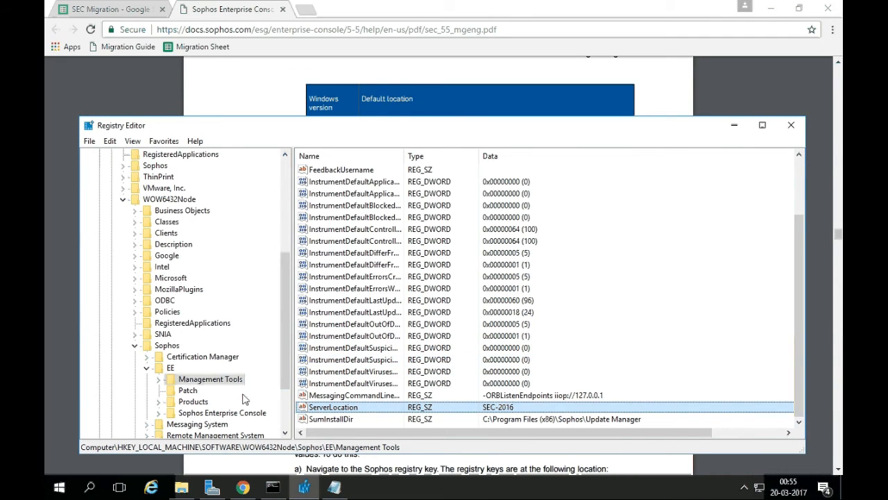
key("alt+Tab")
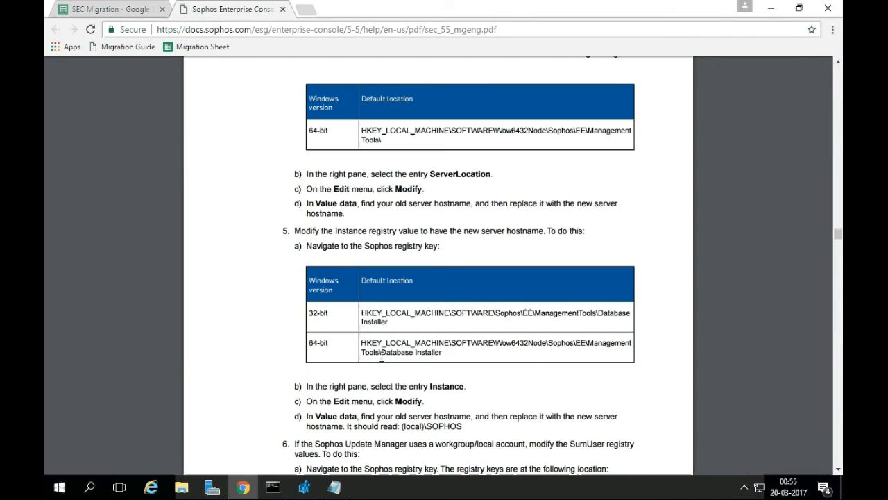
key("alt+Tab")
left_click(160, 381)
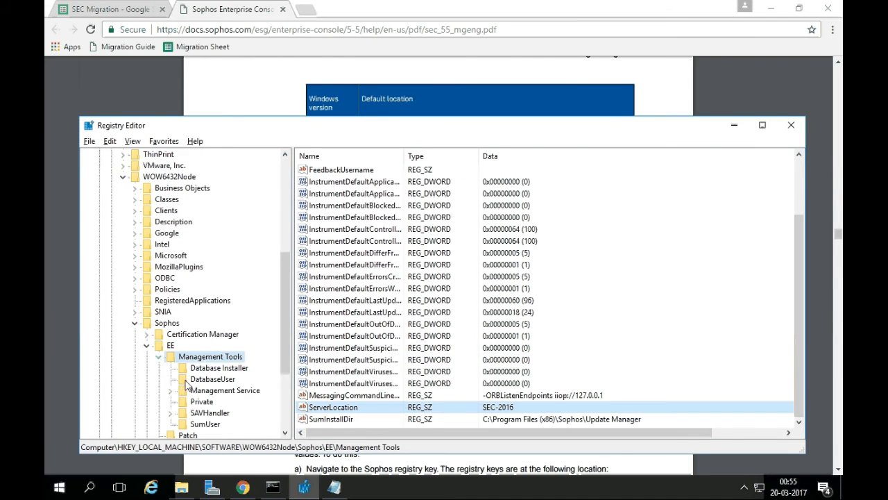
scroll(255, 367, "down", 1)
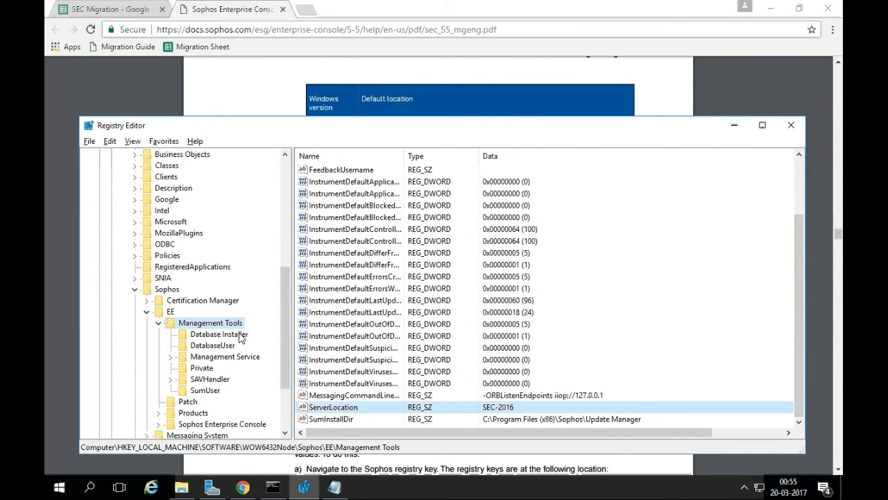
left_click(240, 335)
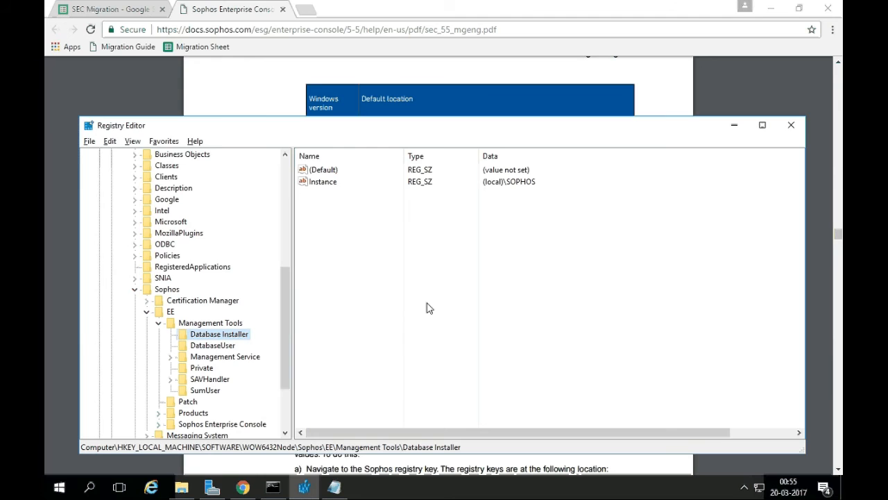
Confirm in the guide that the Instance value should read (local)\SOPHOS.
key("alt+Tab")
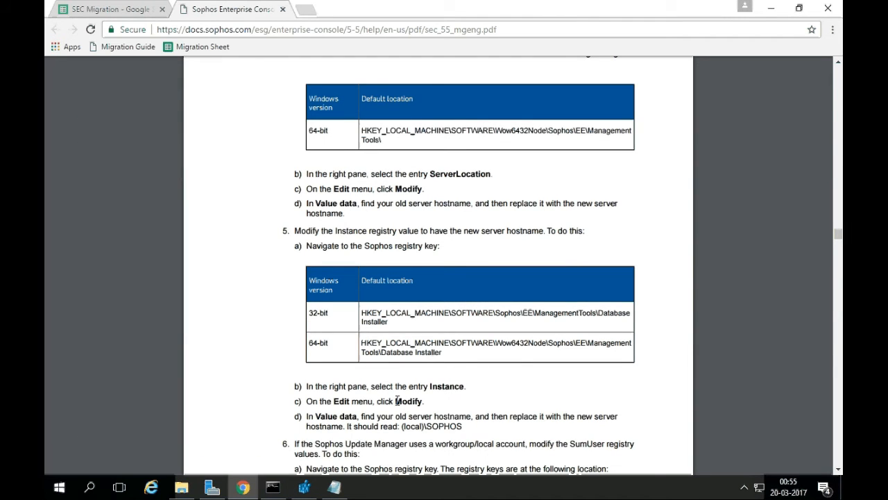
scroll(397, 400, "up", 5)
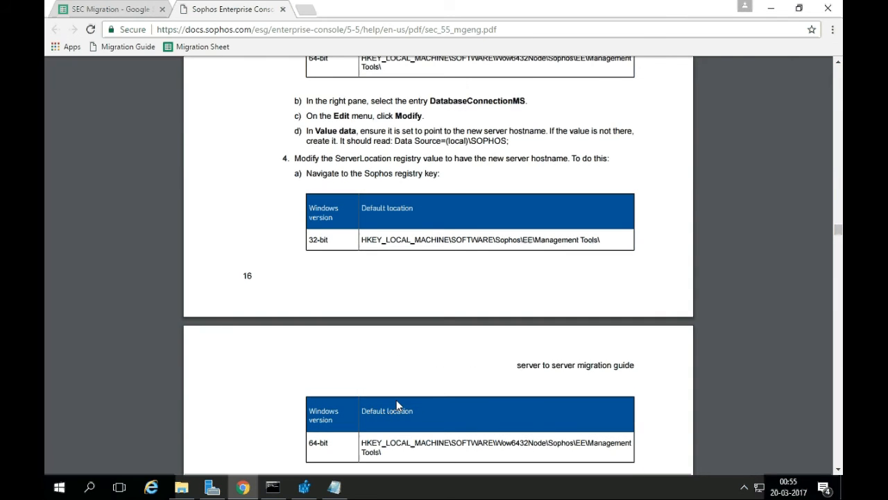
scroll(396, 400, "down", 6)
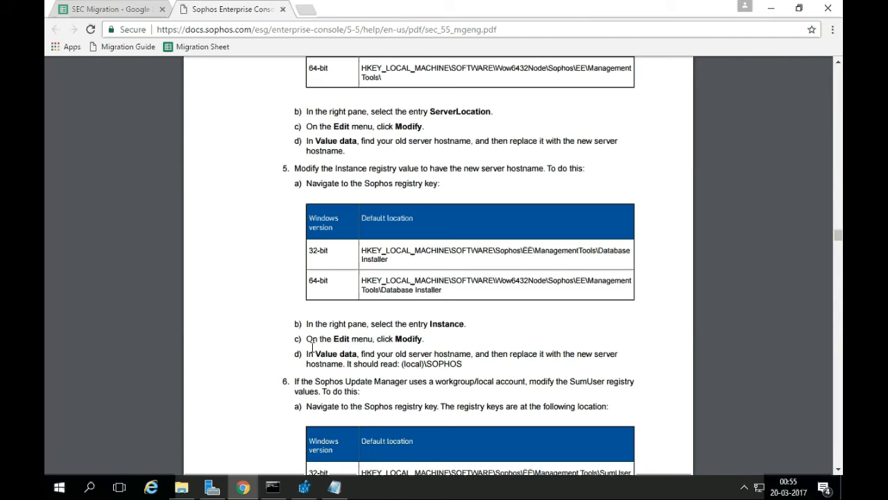
left_click_drag(307, 353, 471, 355)
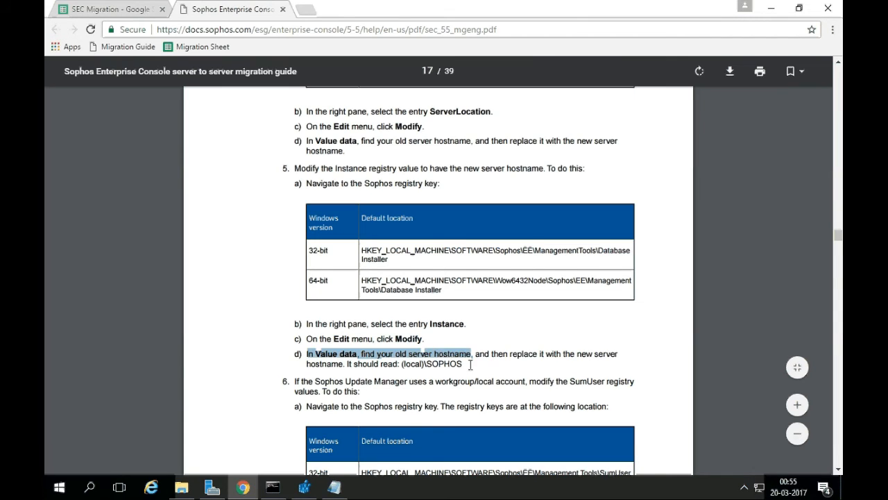
left_click(470, 364)
left_click_drag(400, 363, 465, 362)
left_click(445, 350)
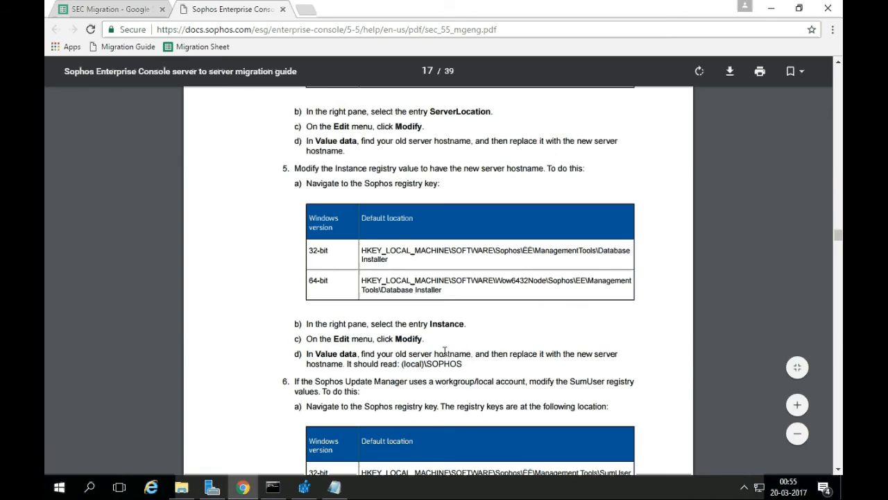
scroll(434, 324, "down", 1)
key("alt+Tab")
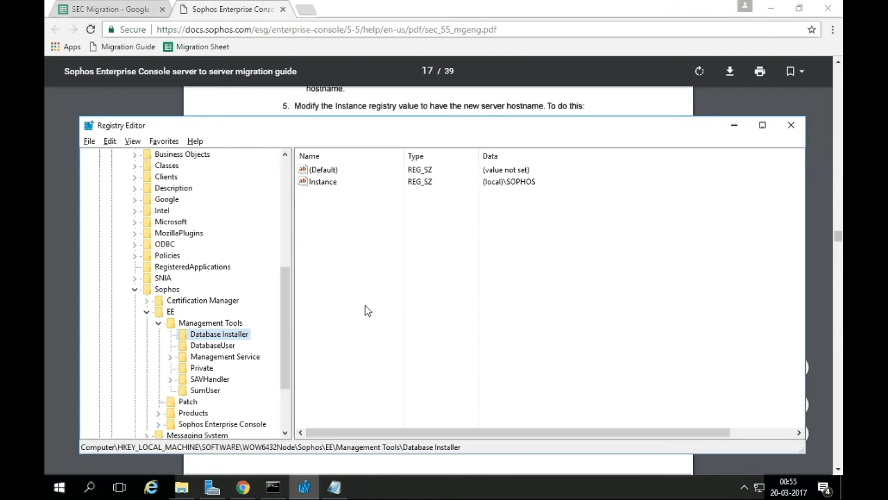
Read guide steps 6 and 7 about the SumUser and DatabaseUser values.
key("alt+Tab")
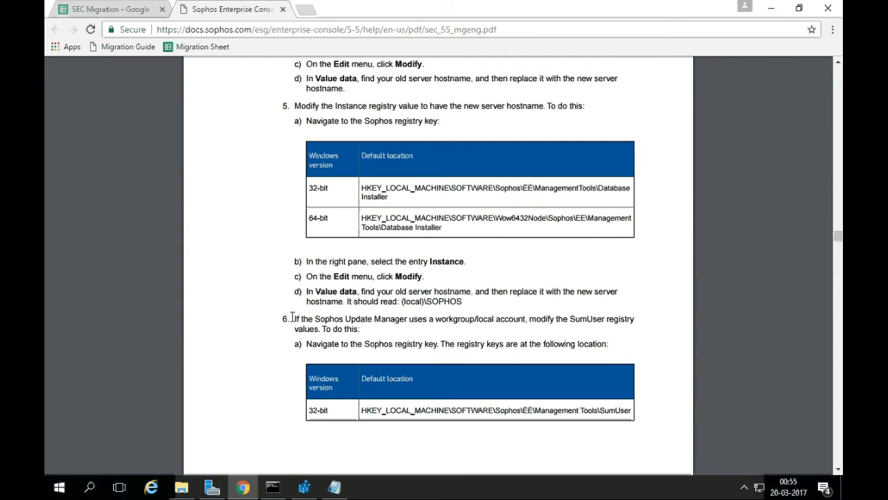
left_click_drag(292, 317, 403, 324)
left_click(345, 320)
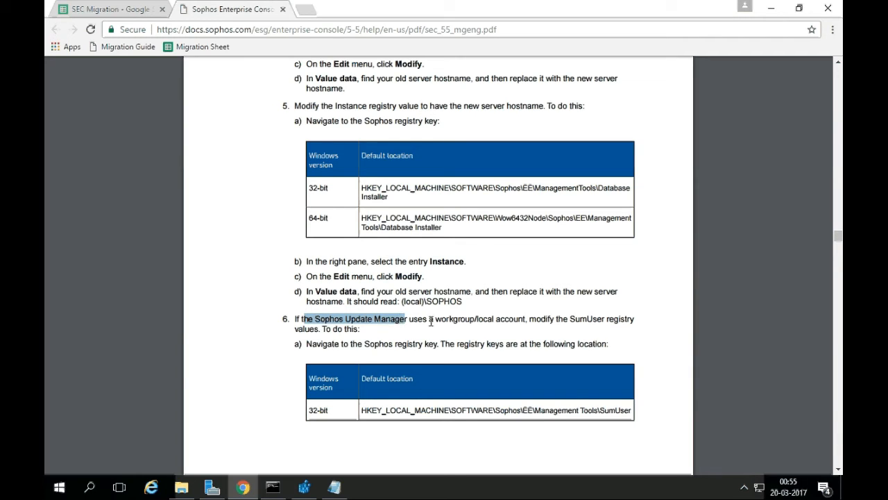
left_click_drag(434, 320, 525, 323)
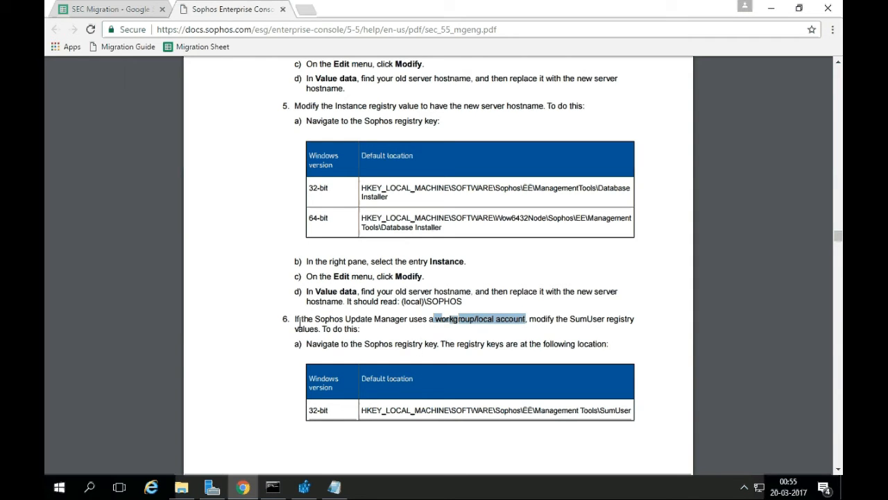
scroll(428, 331, "down", 5)
scroll(428, 325, "down", 1)
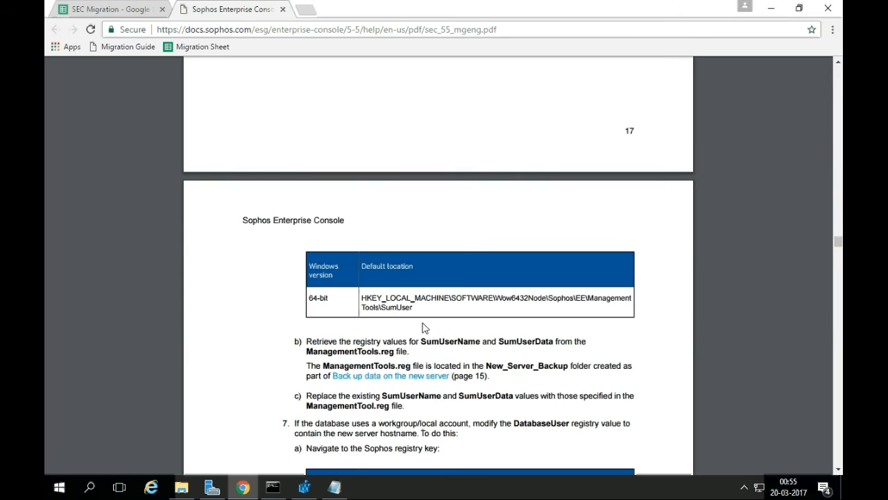
scroll(446, 324, "down", 2)
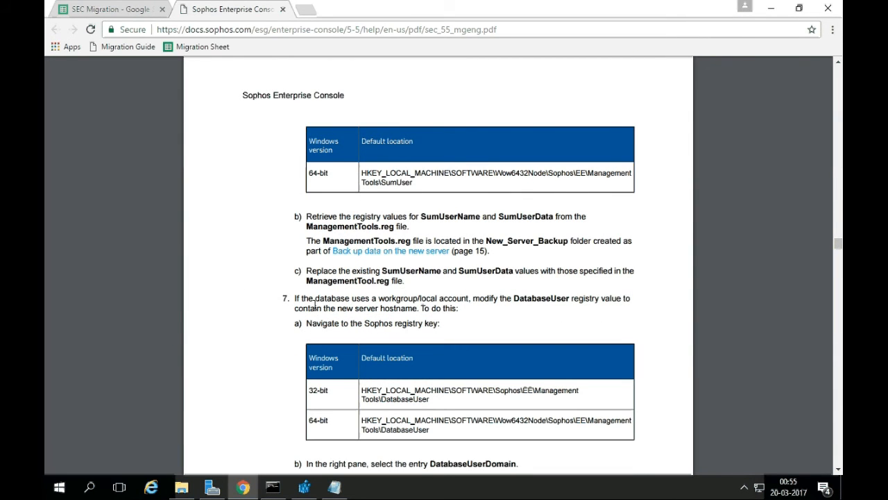
left_click_drag(284, 298, 446, 323)
left_click(446, 323)
left_click_drag(513, 298, 566, 300)
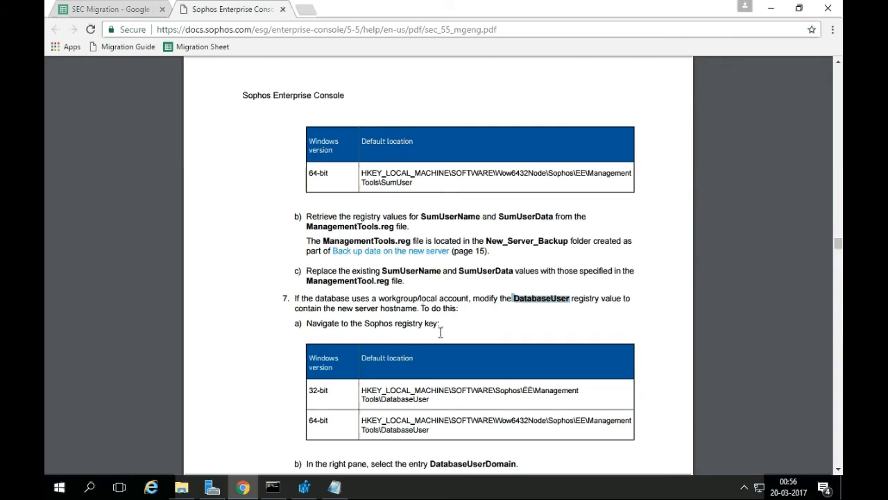
Locate step 8's PatchServerURL value and its 64-bit Sophos\EE\Patch key path.
scroll(441, 332, "down", 3)
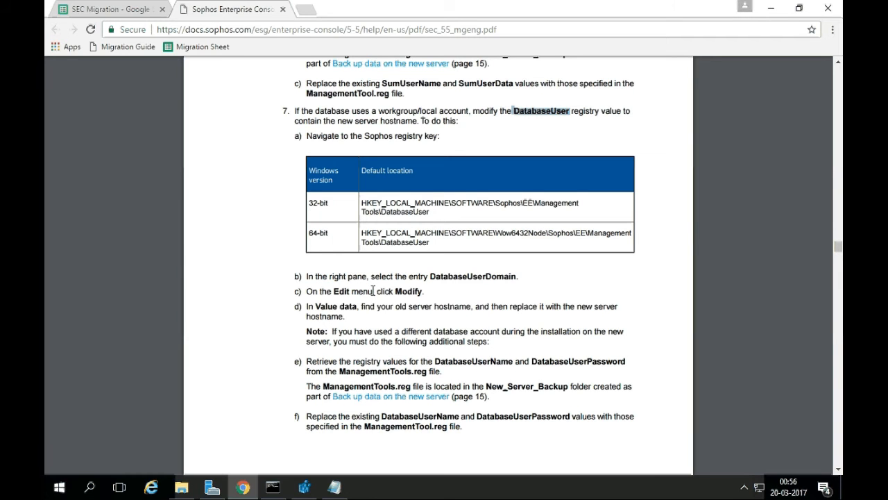
scroll(373, 291, "down", 6)
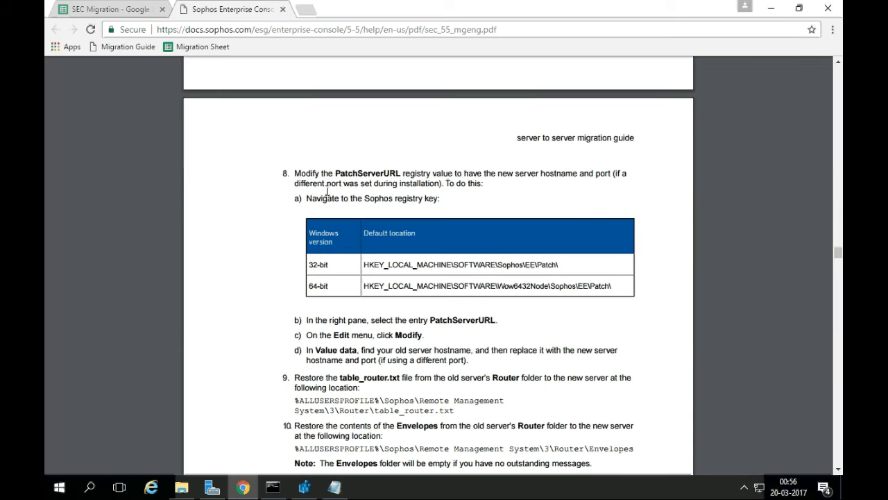
left_click_drag(296, 174, 409, 174)
left_click(380, 184)
double_click(349, 169)
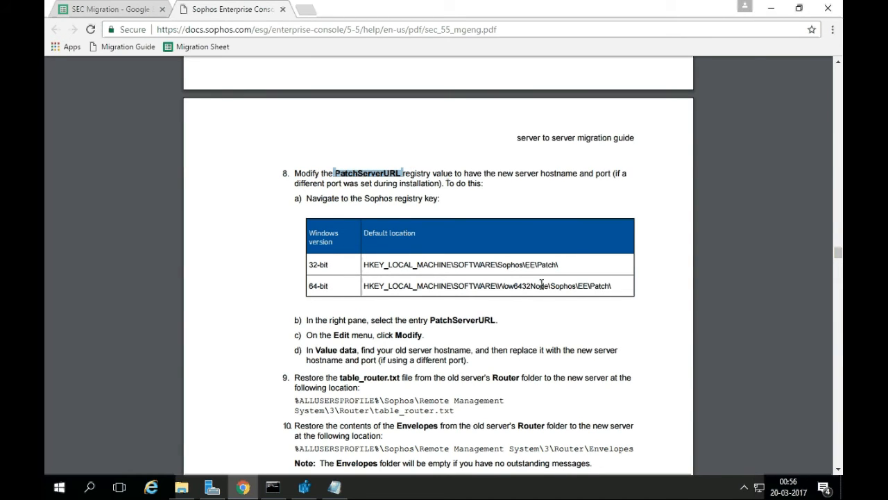
left_click_drag(550, 285, 608, 285)
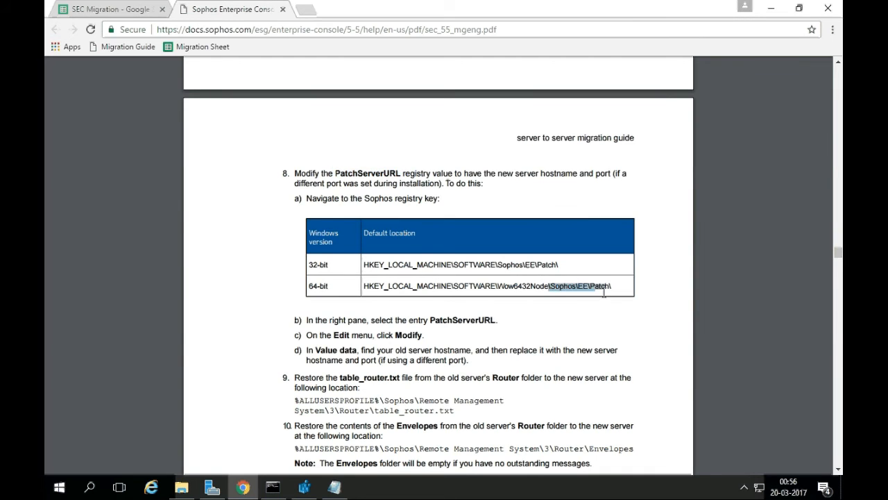
key("alt+Tab")
Change PatchServerURL under EE\Patch from SEC-2012 to SEC-2016 and save it.
left_click(159, 323)
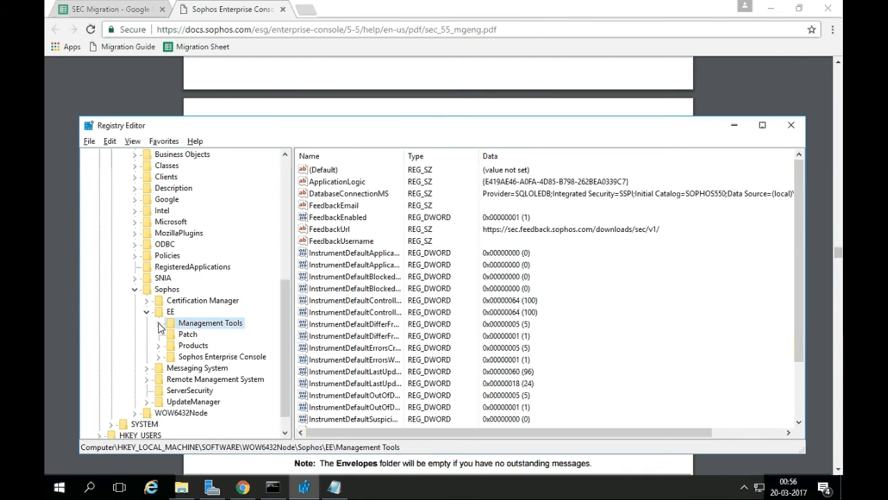
left_click(191, 336)
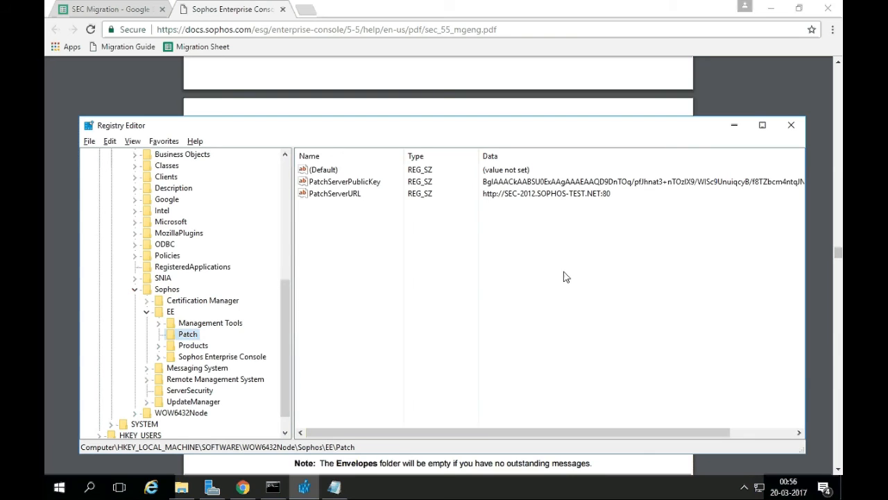
left_click(341, 196)
double_click(341, 196)
left_click(169, 244)
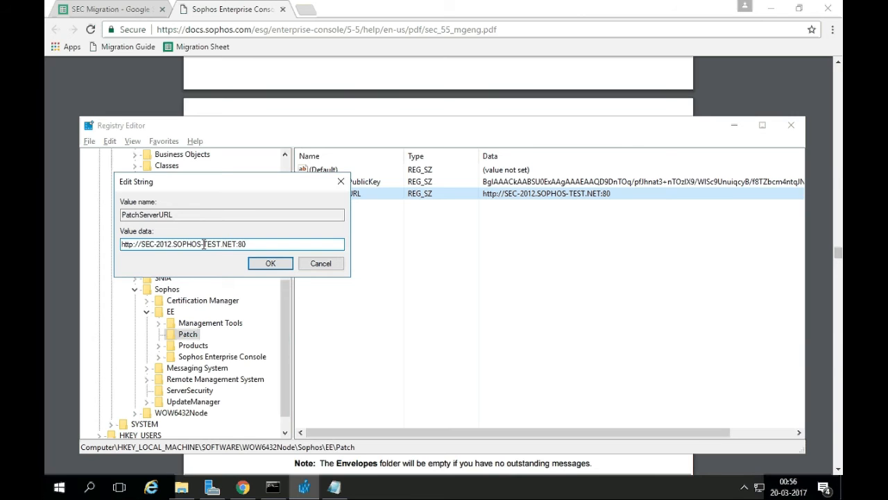
key("Delete")
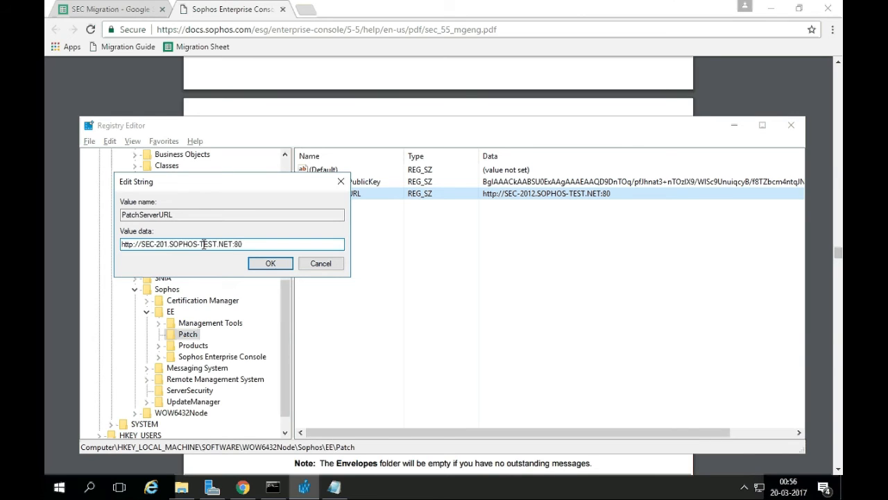
type("6")
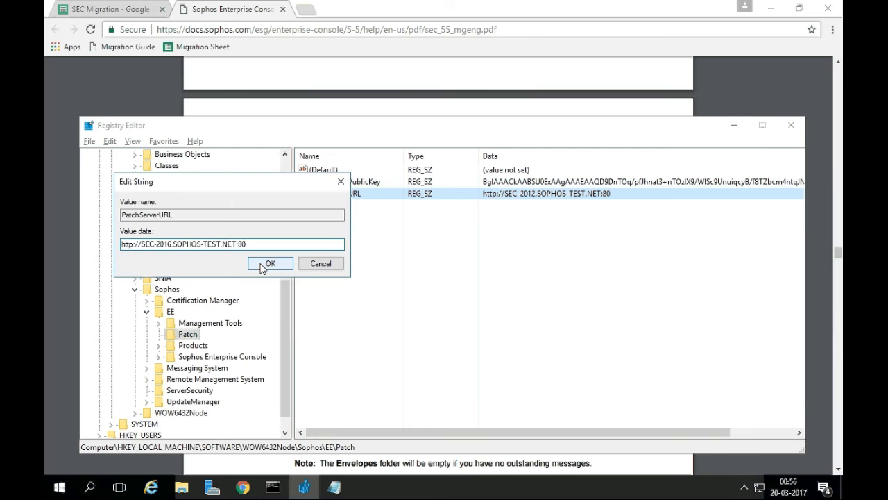
left_click(267, 263)
Scroll the guide on to step 9 about restoring table_router.txt.
left_click(479, 108)
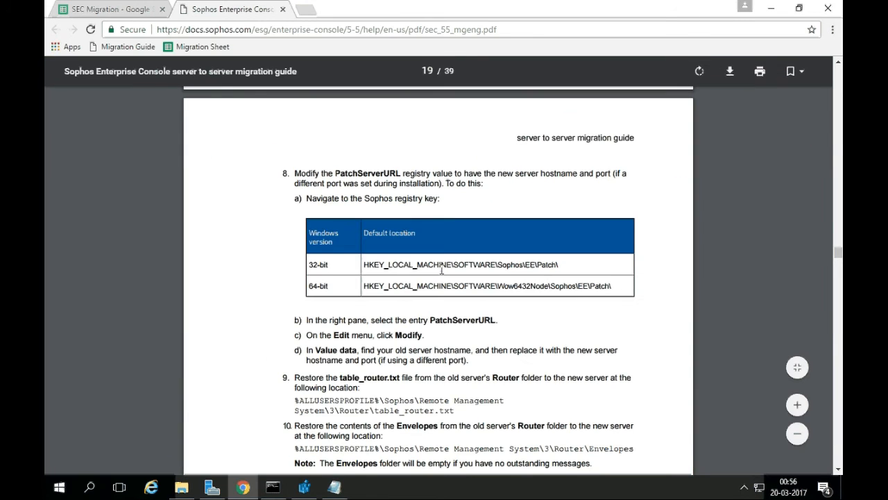
left_click_drag(314, 349, 460, 360)
left_click(491, 349)
scroll(482, 338, "down", 2)
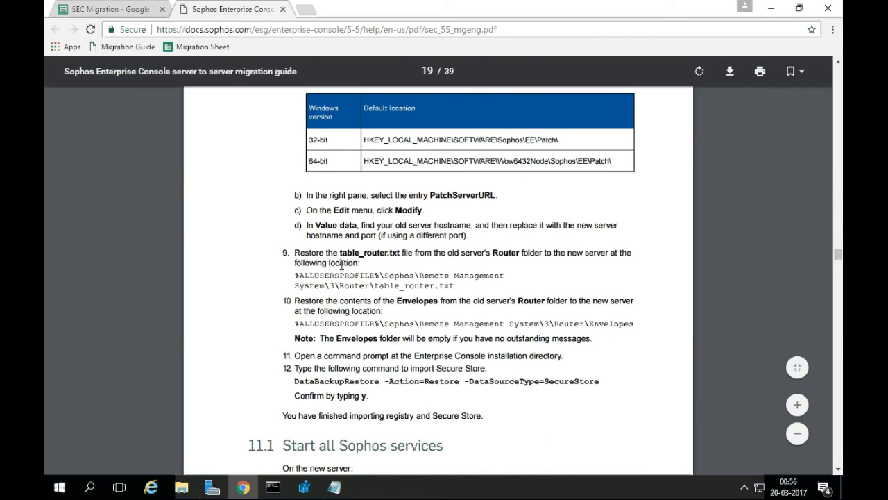
left_click_drag(296, 254, 419, 253)
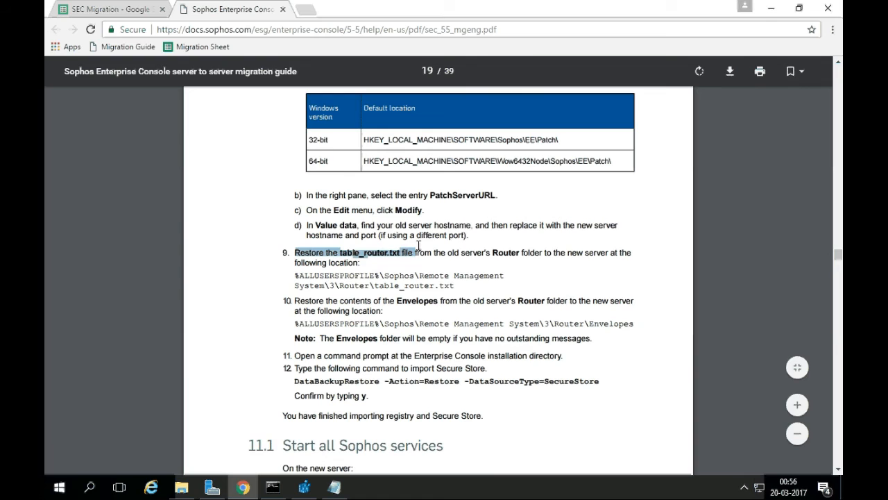
left_click(443, 256)
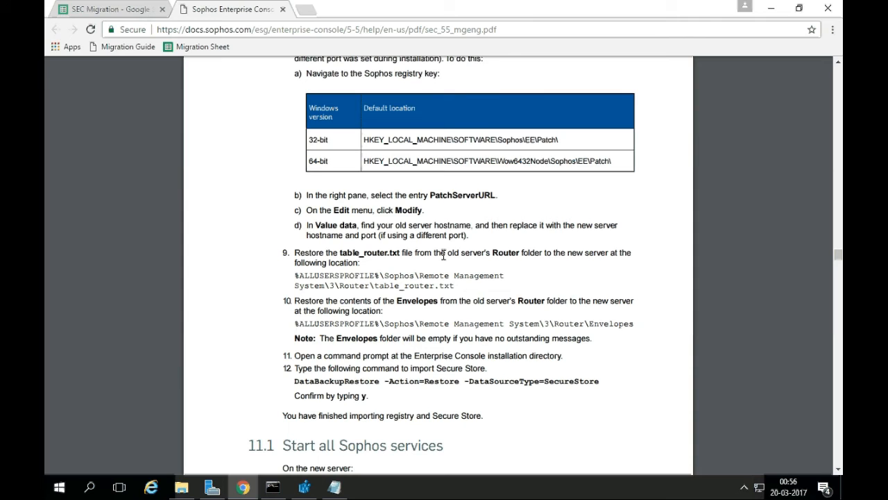
Open the backup Router folder and %programdata%\Sophos\Remote Management System\3\Router side by side.
left_click(181, 487)
double_click(327, 222)
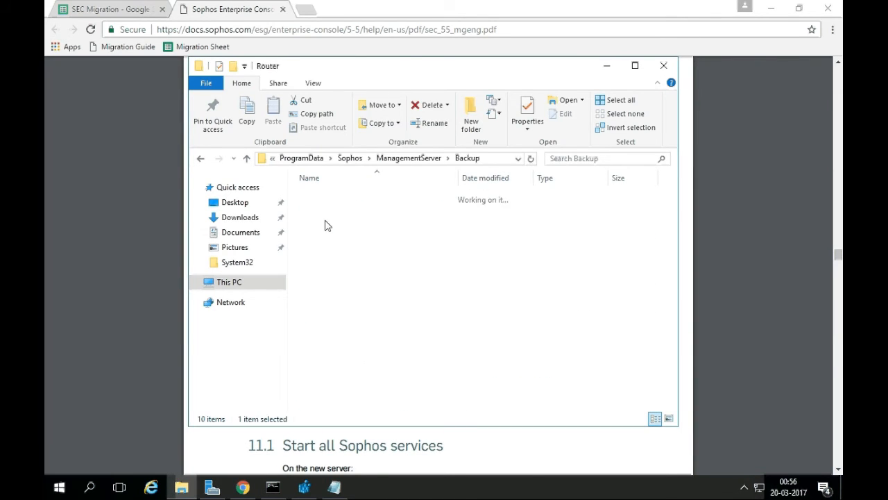
key("super+r")
type("%p")
key("Down")
key("Return")
key("s")
key("Down")
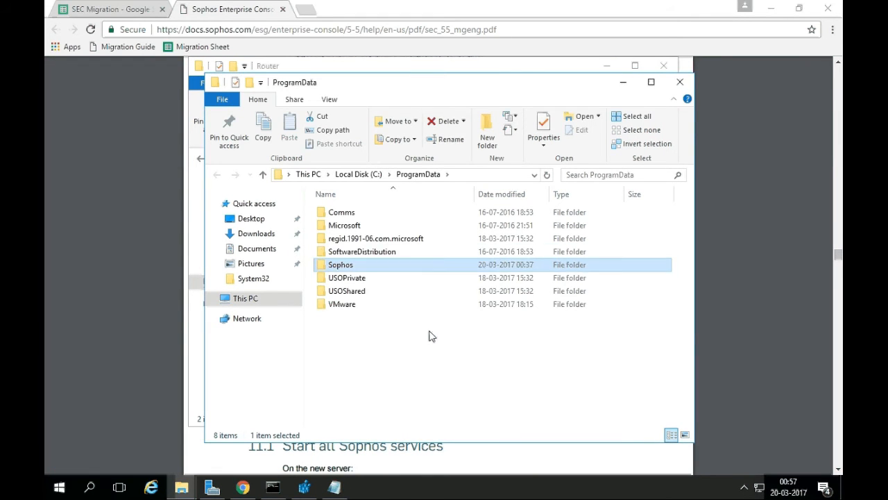
key("Return")
key("Down")
key("Return")
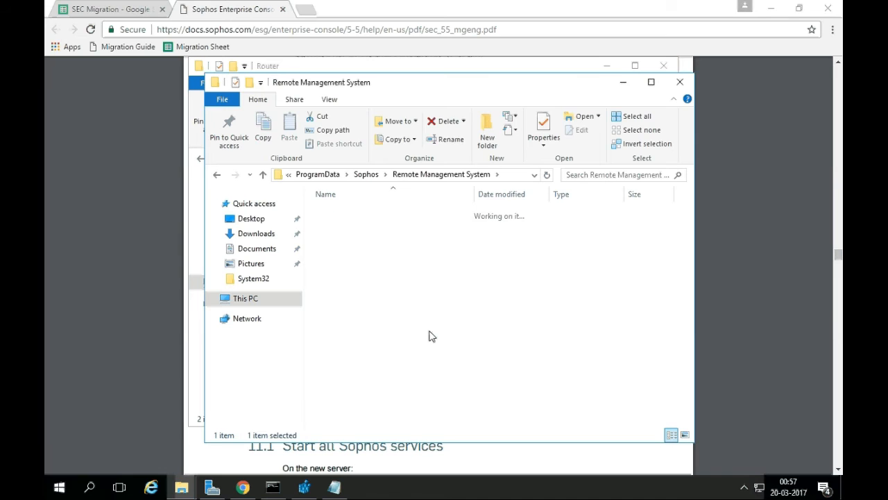
key("r")
key("Return")
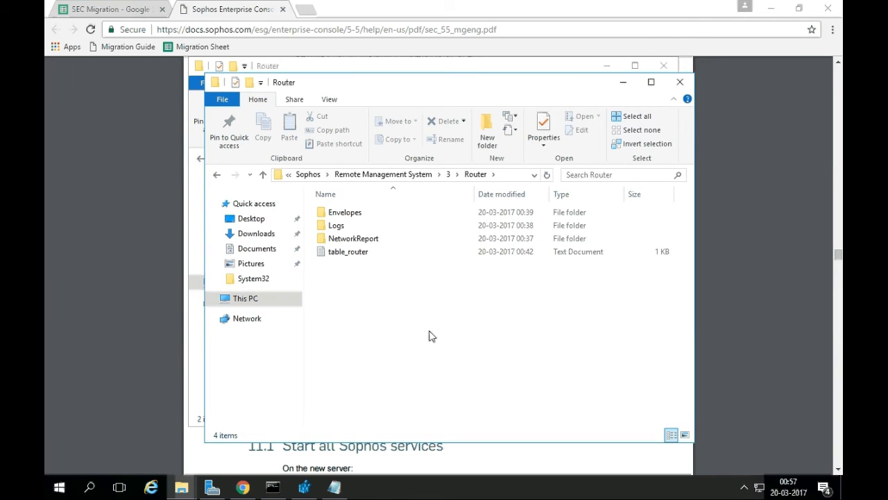
Copy the backed-up table_router.txt into the live Router folder, replacing the existing file.
key("alt+Tab")
left_click(355, 212)
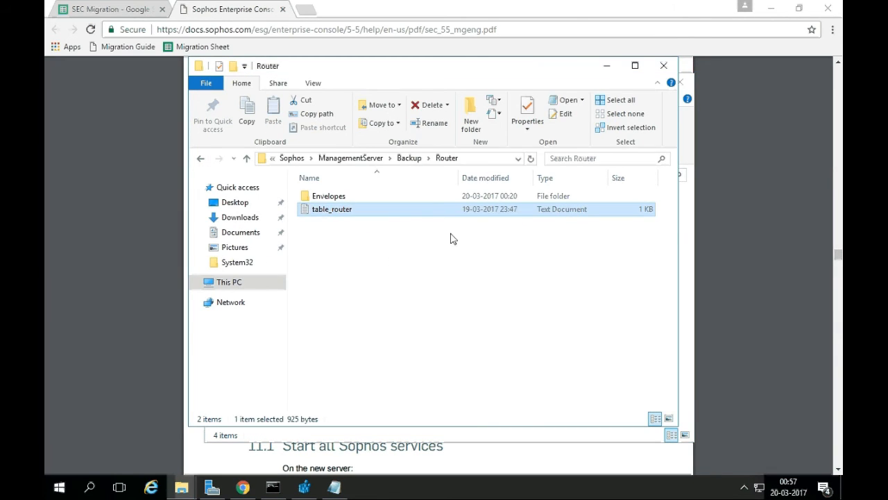
key("ctrl+c")
key("alt+Tab")
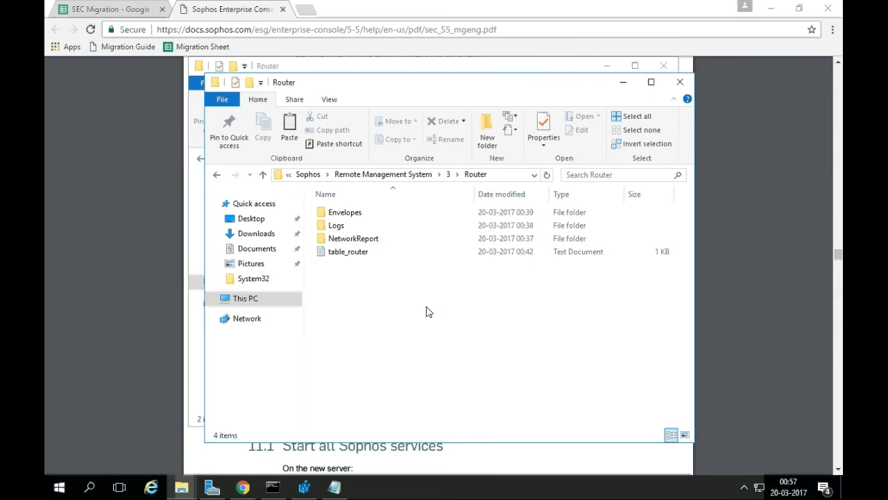
key("ctrl+v")
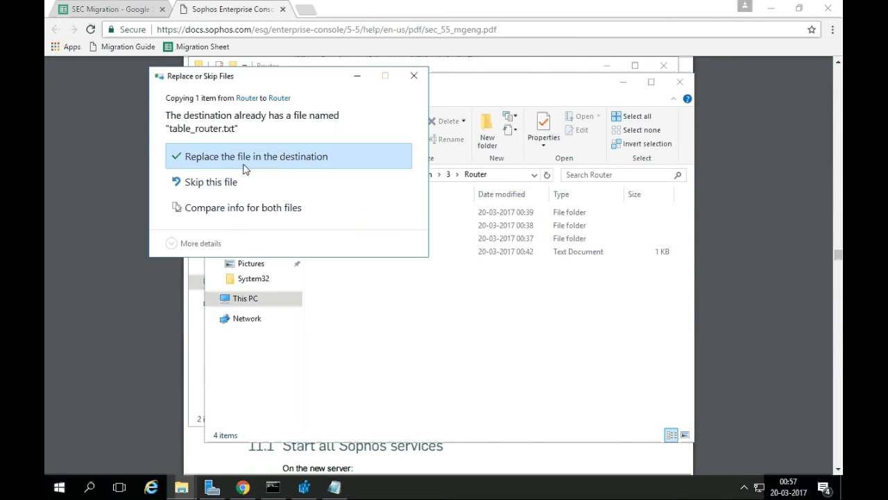
left_click(244, 169)
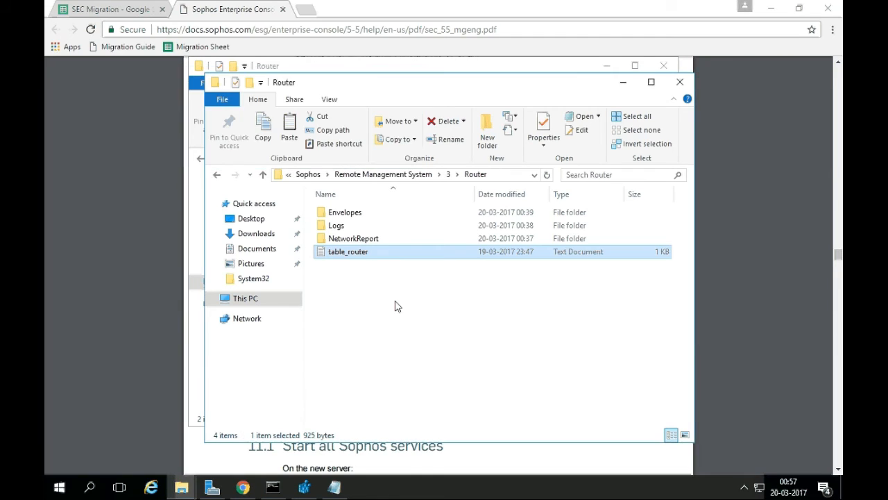
Restore the Envelopes messages, check them, and minimize the Explorer windows.
key("alt+Tab")
key("Up")
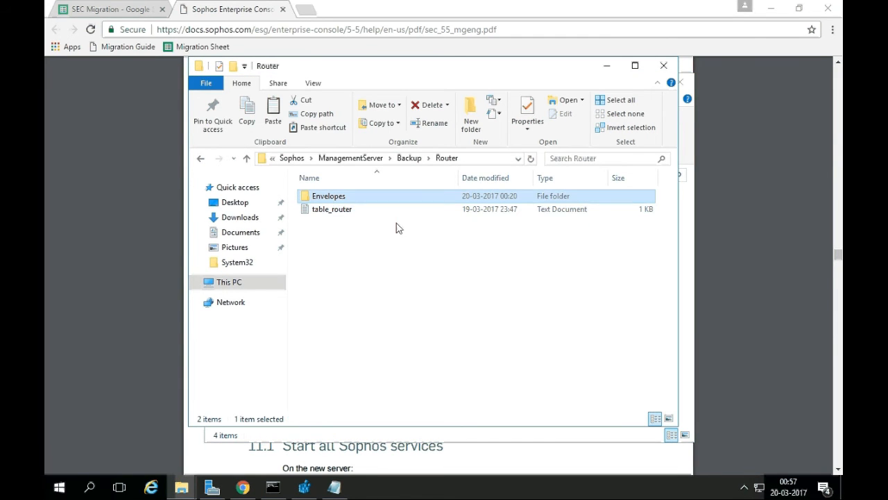
key("alt+Tab")
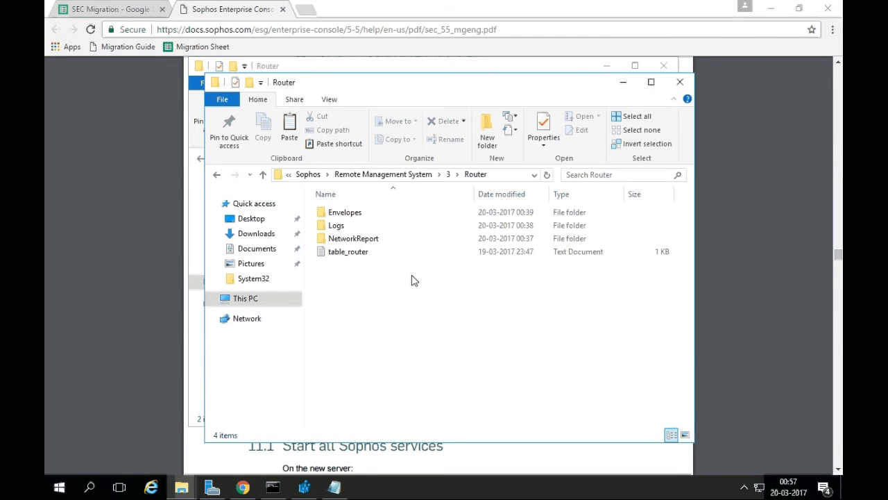
key("Down")
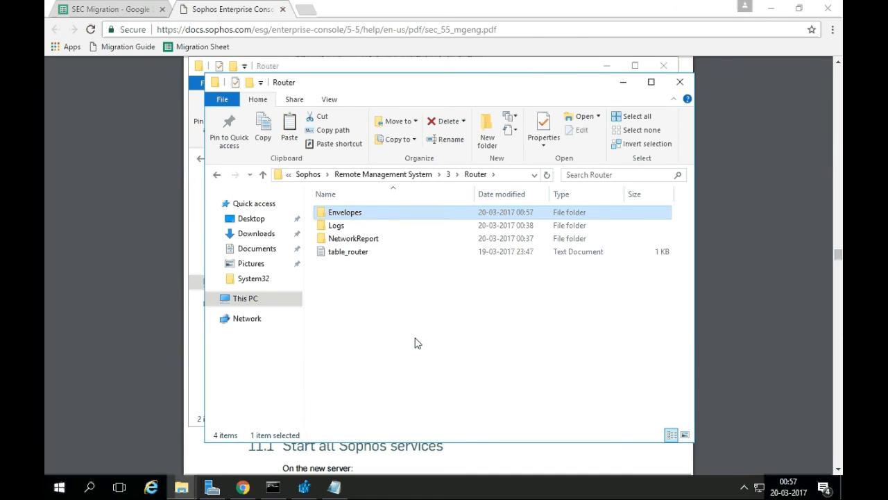
double_click(362, 212)
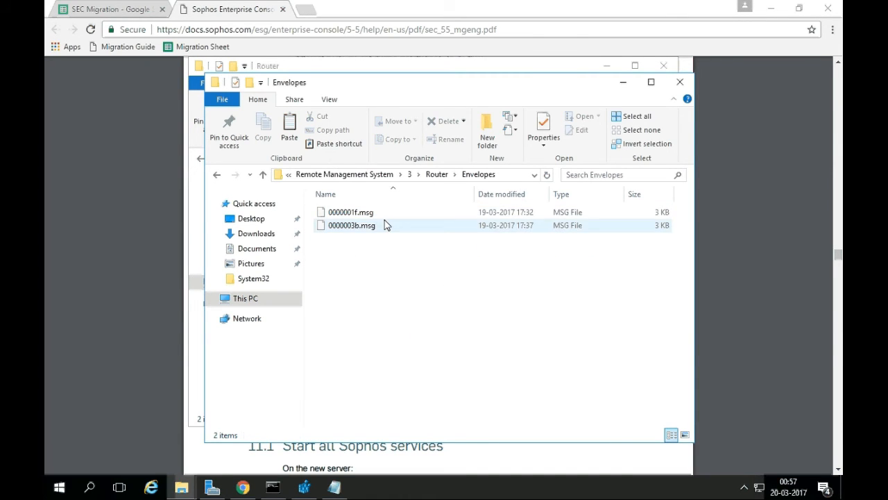
left_click(623, 82)
left_click(606, 65)
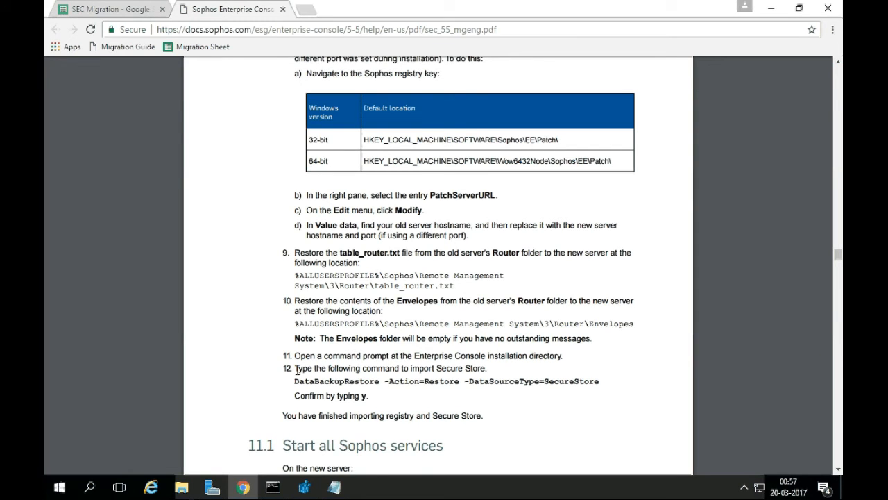
Copy the DataBackupRestore -Action=Restore -DataSourceType=SecureStore command from the guide.
left_click_drag(296, 369, 402, 368)
left_click(475, 377)
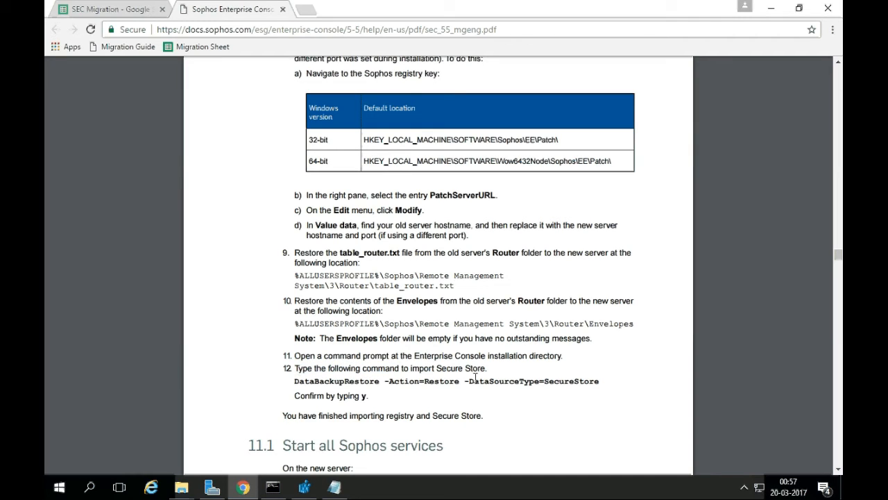
left_click_drag(545, 380, 603, 381)
left_click(412, 384)
left_click_drag(295, 381, 508, 381)
left_click_drag(577, 378, 602, 379)
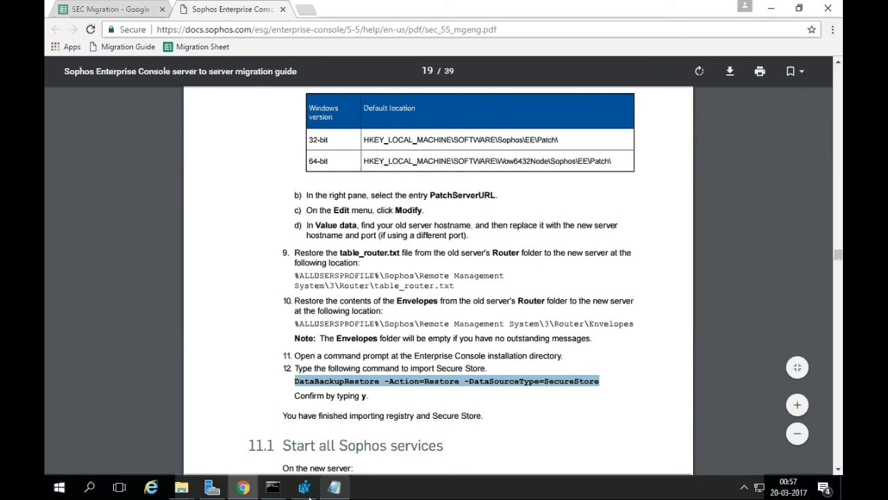
Run the Secure Store restore command in Command Prompt and confirm it with y.
left_click(272, 487)
right_click(331, 306)
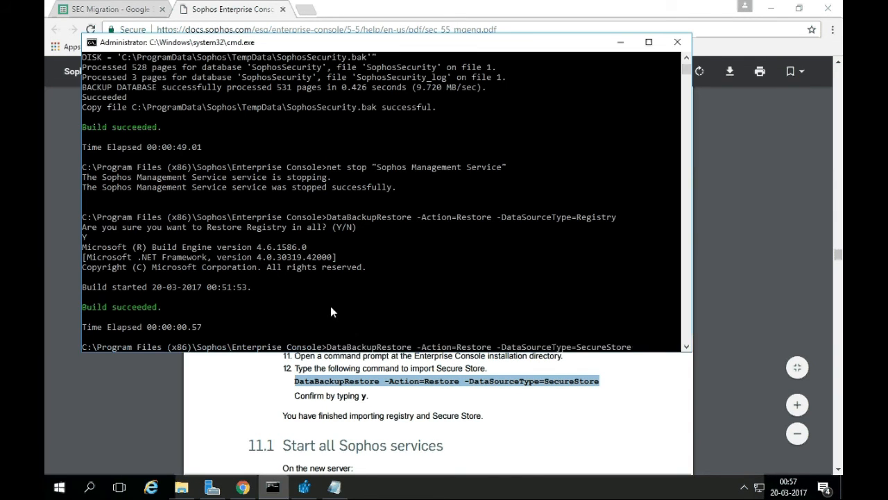
key("Return")
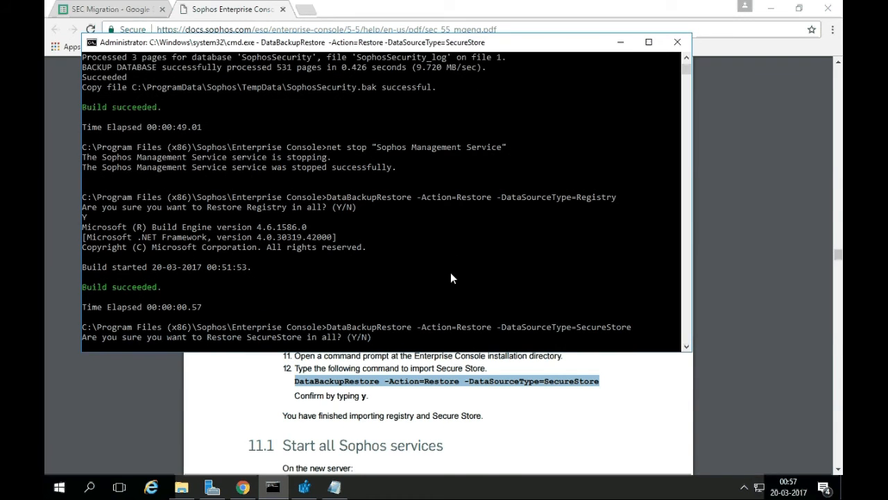
type("y")
key("Return")
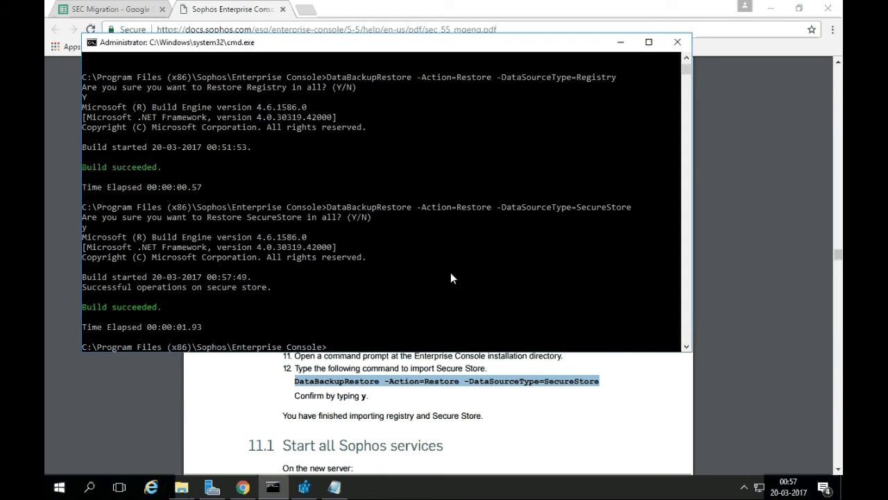
left_click(331, 425)
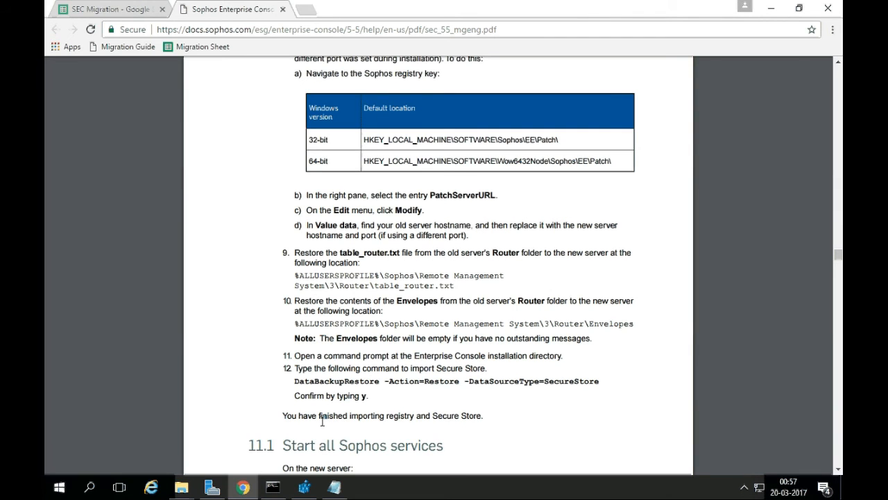
Mark the note about finishing the import and scroll back up to the earlier heading.
left_click_drag(286, 415, 451, 414)
left_click(469, 412)
scroll(468, 412, "up", 15)
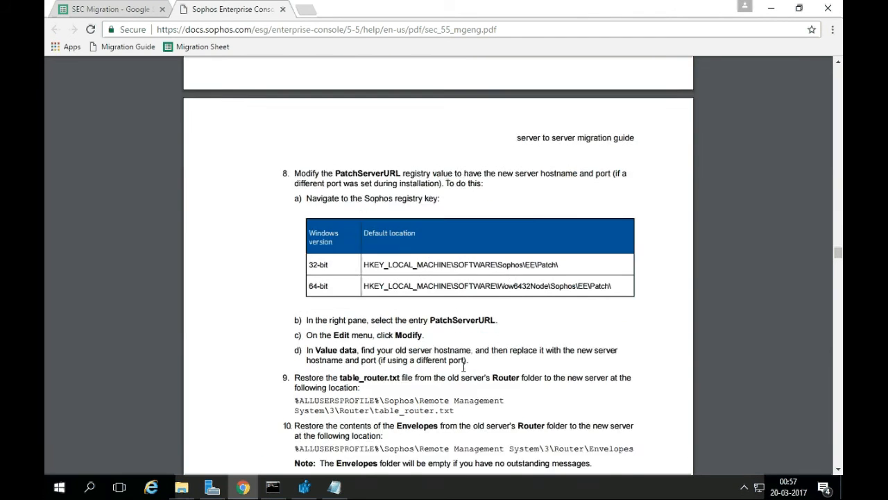
scroll(464, 365, "up", 12)
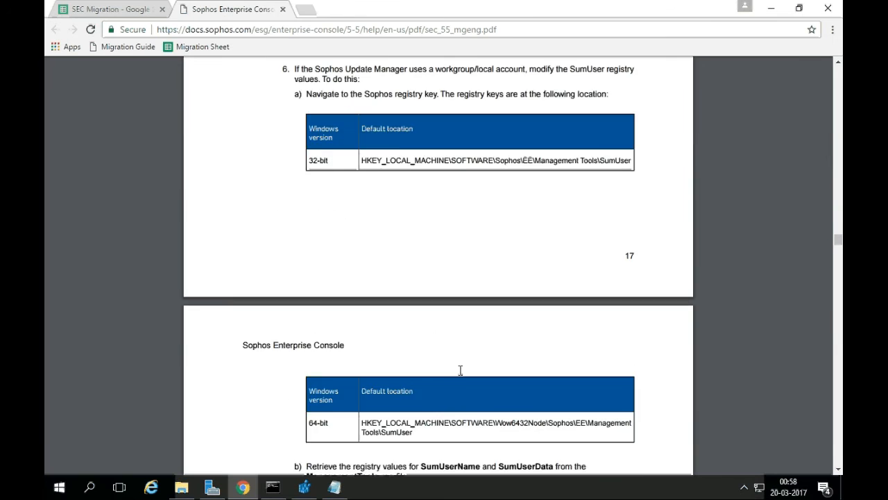
scroll(462, 376, "up", 7)
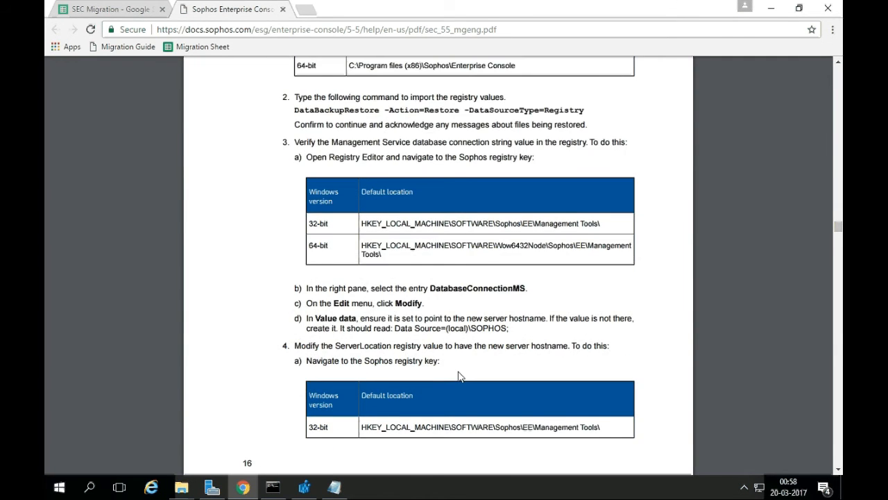
left_click_drag(284, 254, 261, 260)
left_click(533, 254)
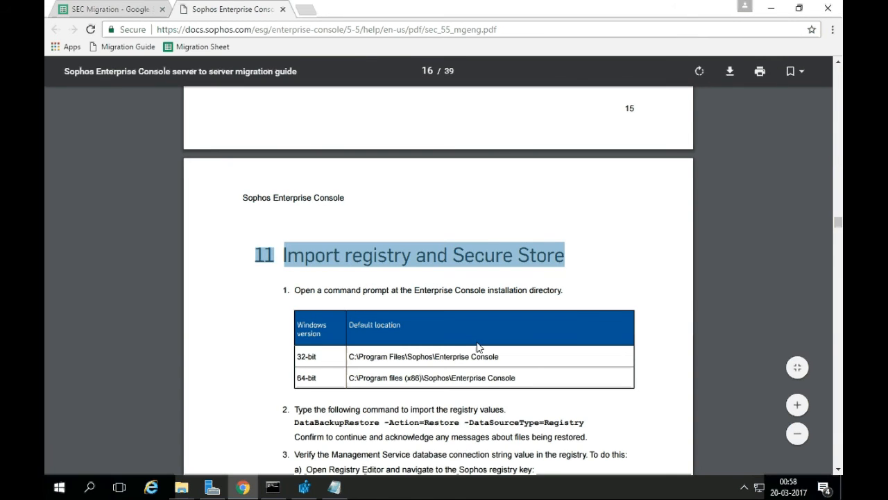
Scroll down to section 11.1, Start all Sophos services, and its net start command lists.
scroll(477, 347, "down", 15)
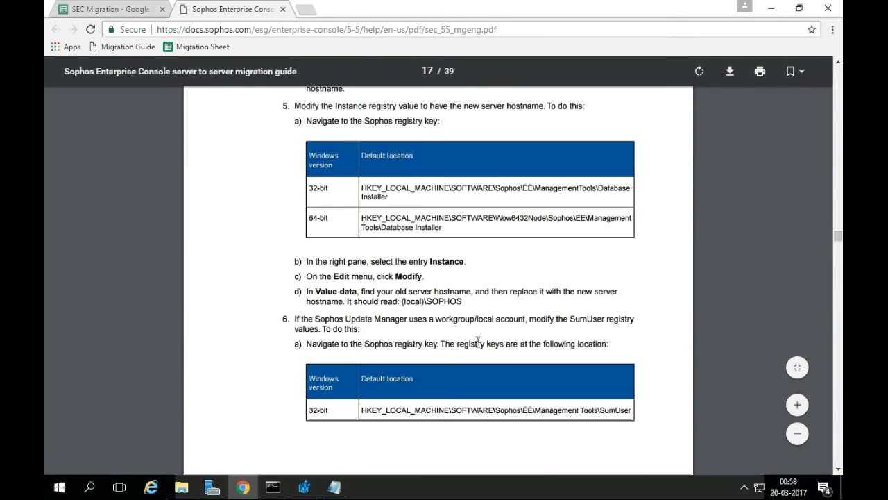
scroll(478, 347, "down", 15)
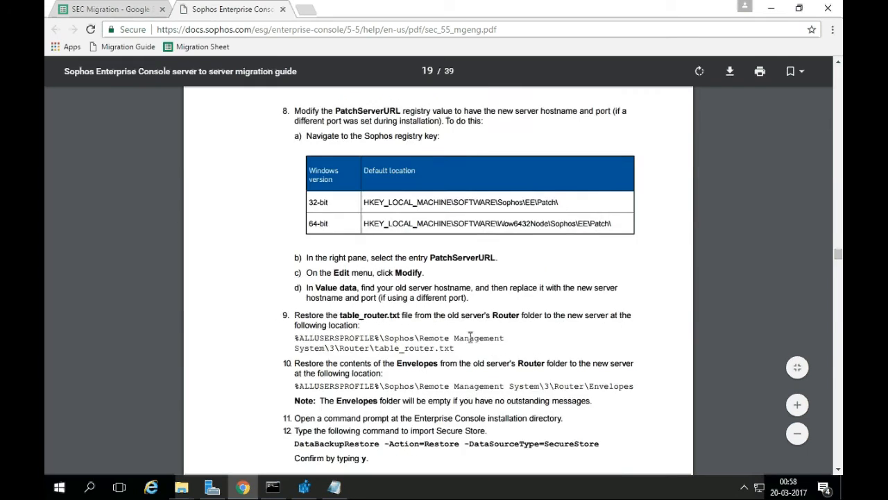
scroll(469, 336, "down", 4)
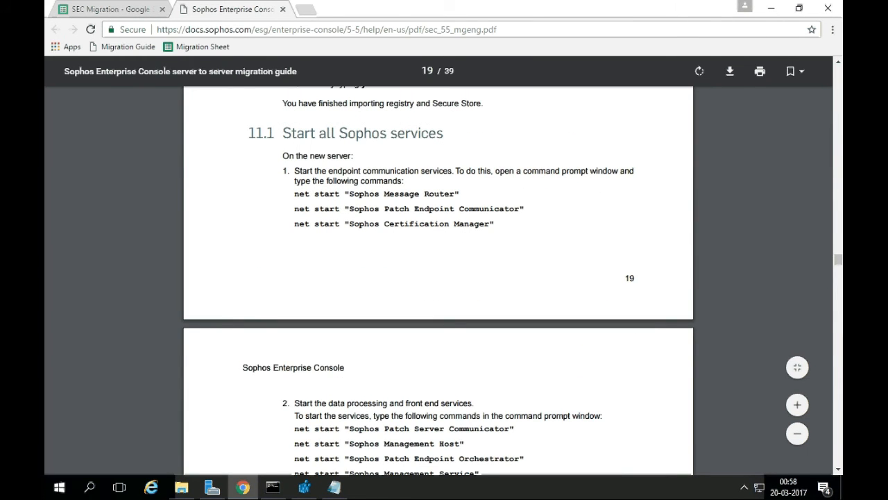
scroll(462, 337, "up", 2)
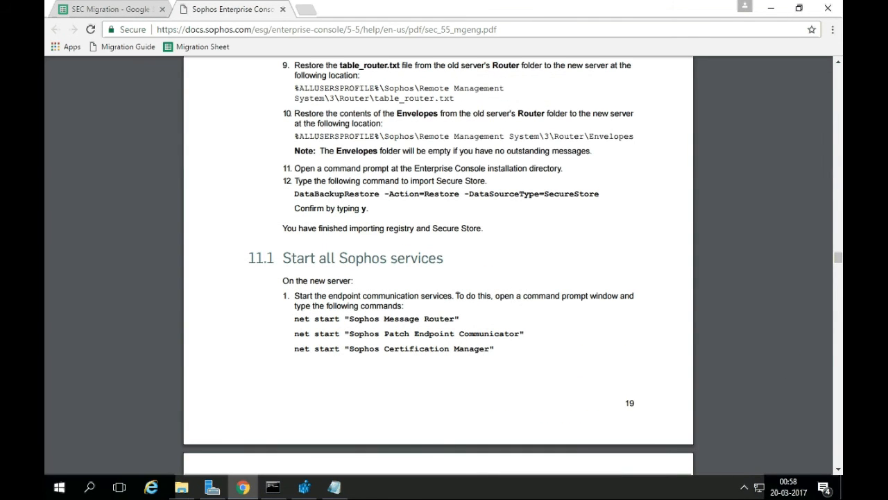
scroll(462, 337, "down", 1)
left_click_drag(251, 196, 420, 196)
left_click(448, 227)
scroll(416, 229, "down", 1)
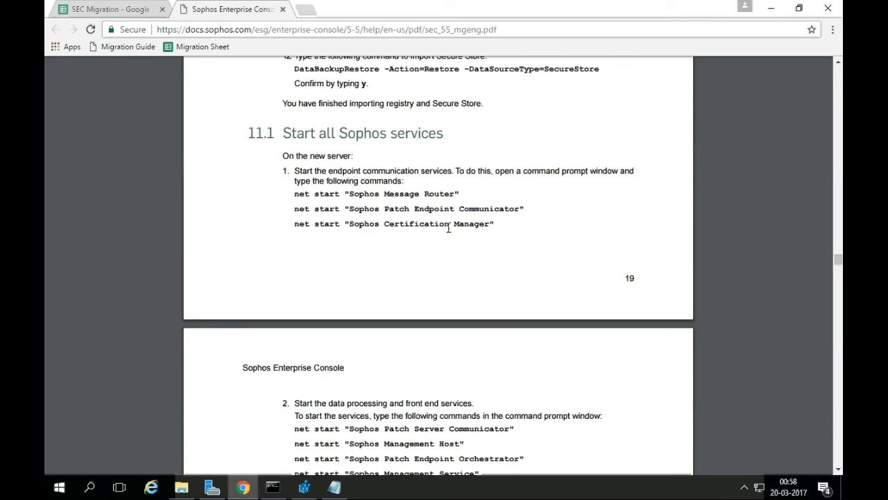
scroll(406, 278, "down", 5)
scroll(410, 309, "up", 4)
scroll(410, 309, "up", 2)
scroll(412, 309, "down", 2)
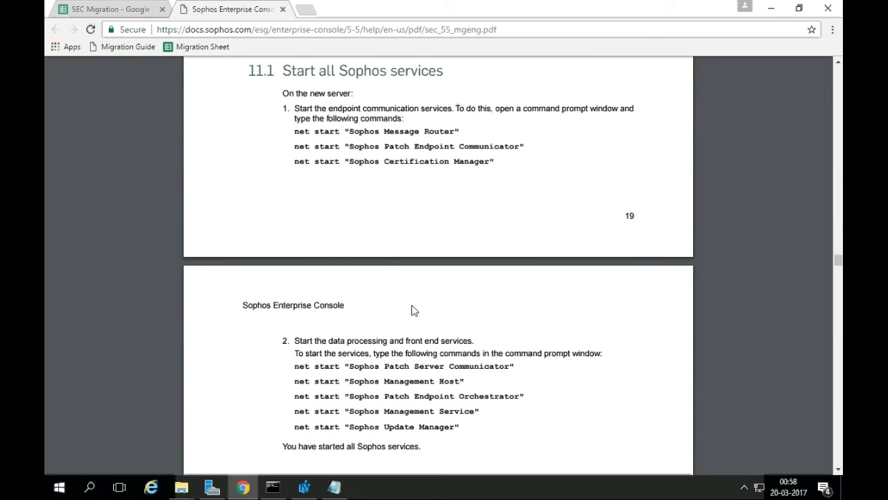
Run net start for Sophos Message Router, Patch Endpoint Communicator and Certification Manager from the guide.
left_click_drag(295, 131, 467, 129)
key("super+c")
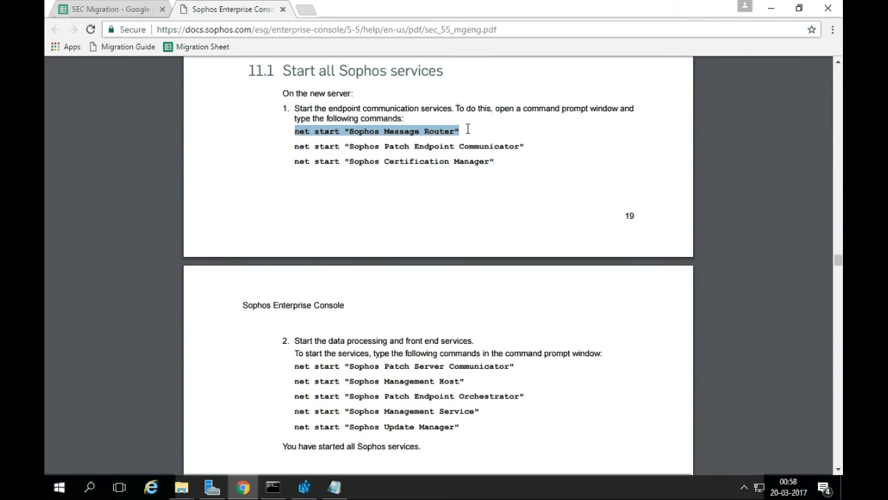
right_click(336, 384)
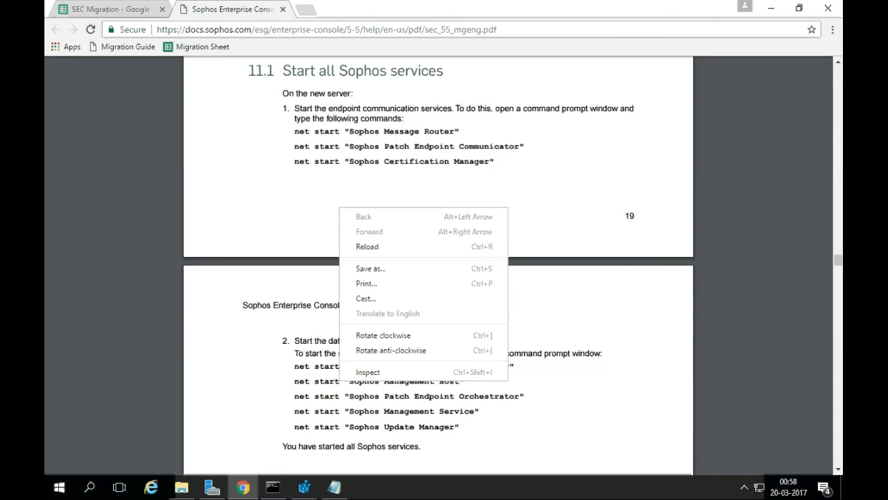
left_click(268, 373)
key("alt+Tab")
right_click(320, 314)
key("Return")
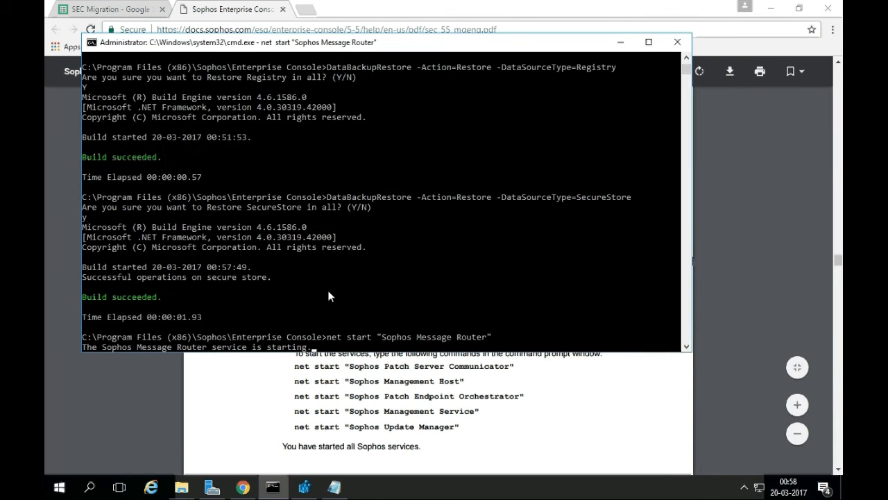
key("alt+Tab")
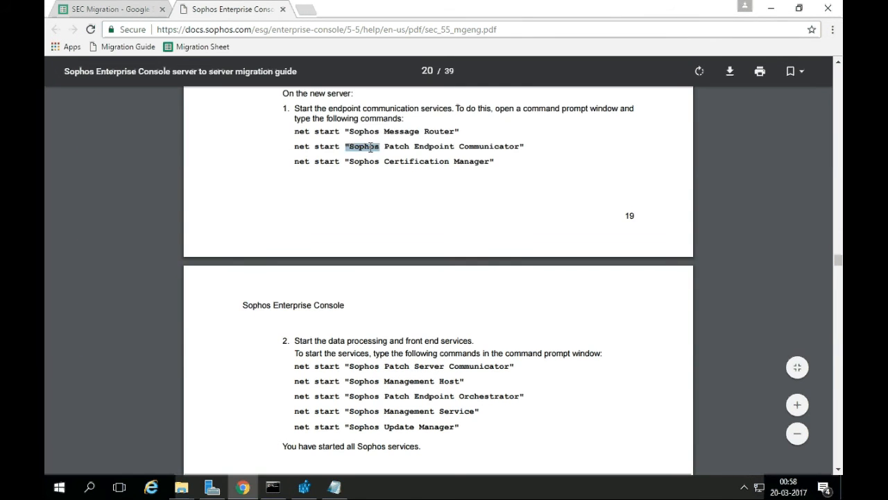
triple_click(370, 147)
key("ctrl+c")
key("alt+Tab")
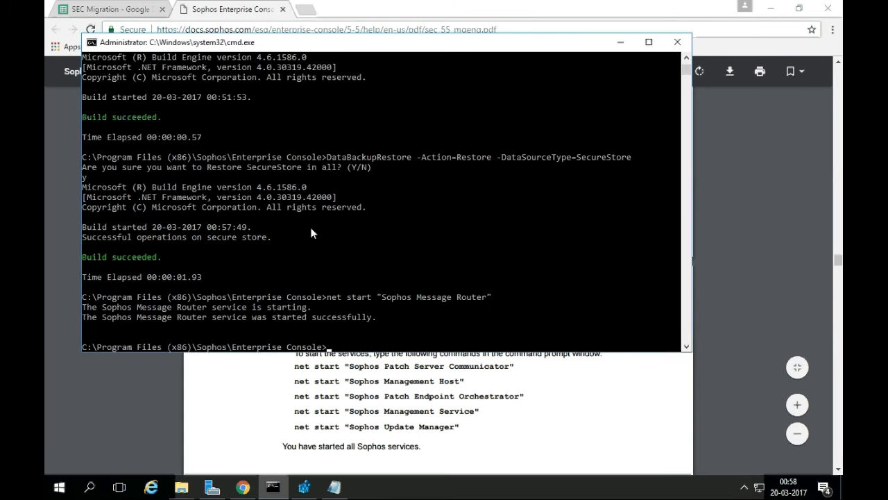
right_click(338, 283)
key("Return")
key("alt+Tab")
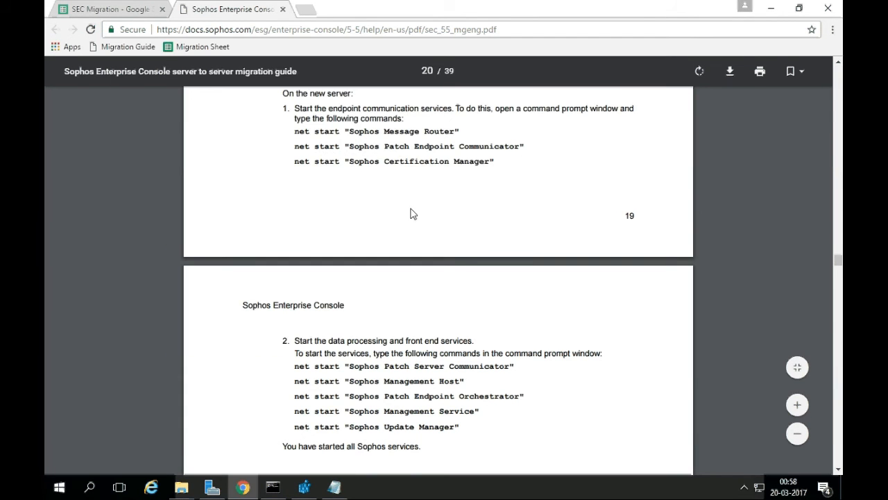
triple_click(387, 161)
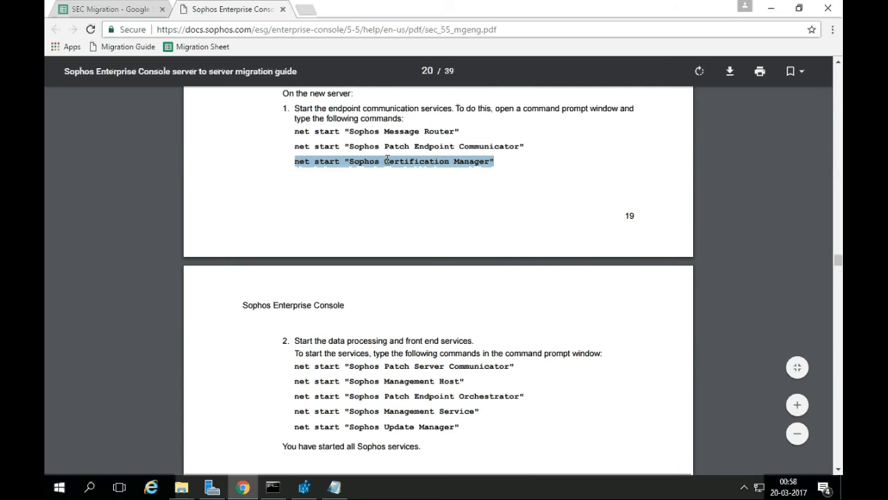
key("ctrl+c")
key("alt+Tab")
right_click(373, 277)
key("Return")
Run net start for Patch Server Communicator, Management Host and Patch Endpoint Orchestrator.
key("alt+Tab")
left_click(466, 296)
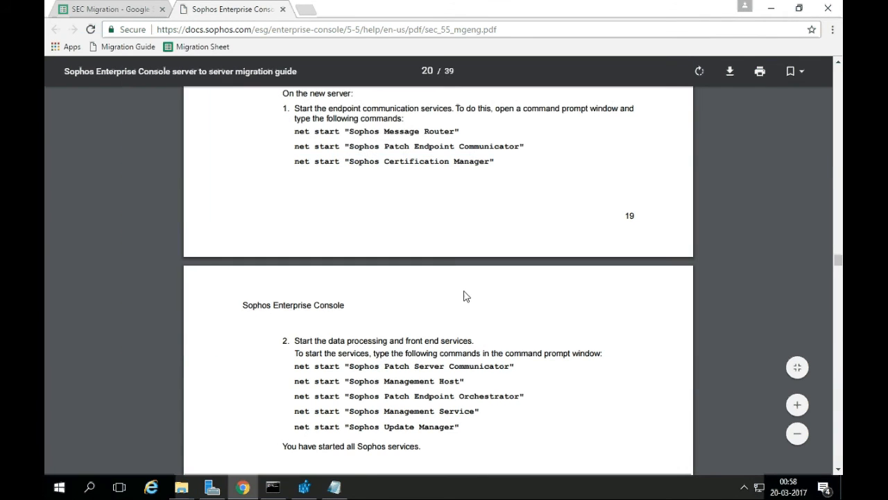
scroll(393, 332, "down", 2)
triple_click(352, 240)
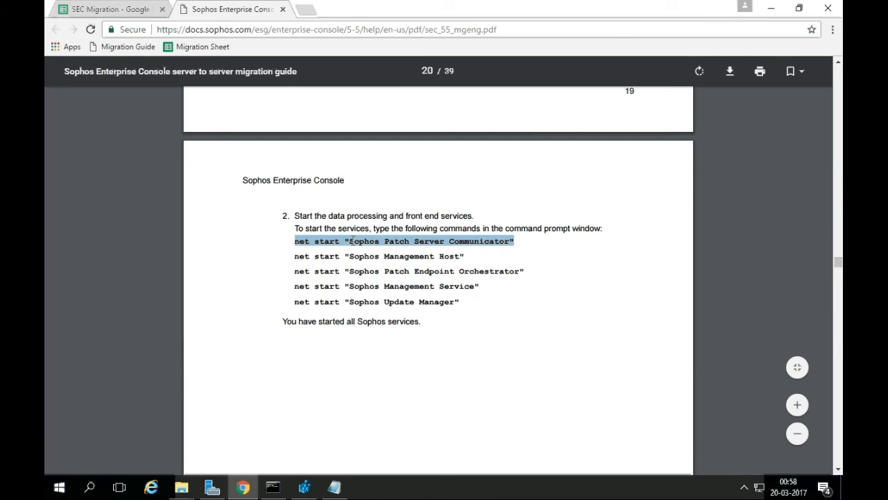
key("ctrl+c")
key("alt+Tab")
right_click(337, 301)
key("Return")
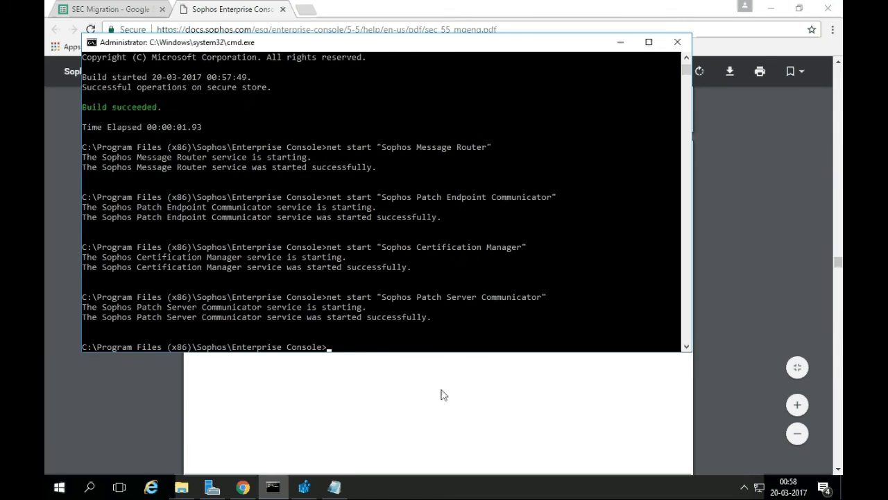
key("alt+Tab")
triple_click(377, 254)
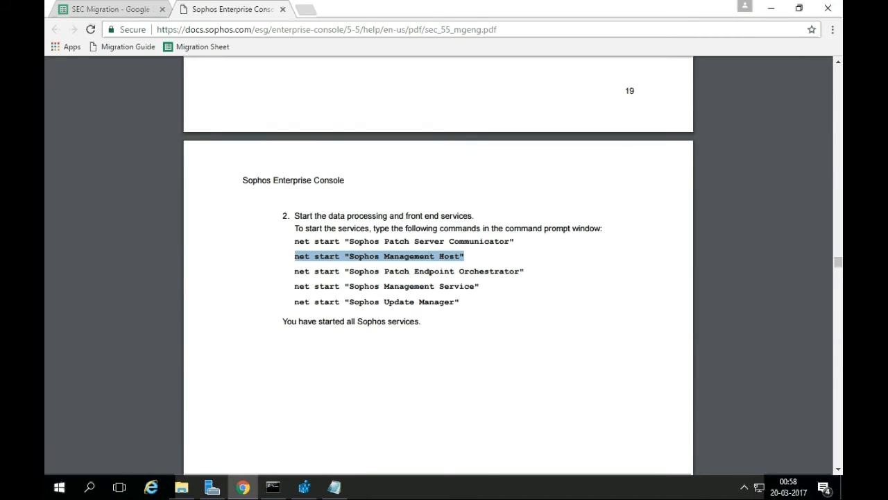
key("ctrl+c")
key("alt+Tab")
key("ctrl+v")
key("Return")
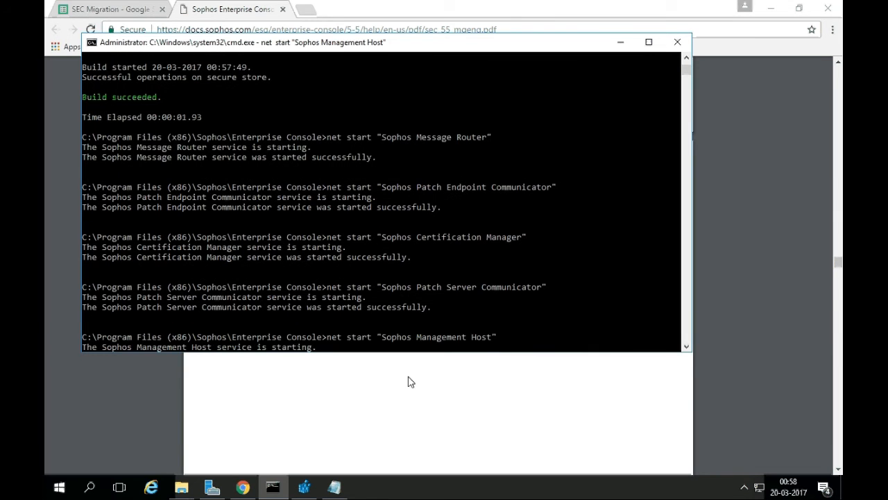
key("alt+Tab")
triple_click(414, 270)
key("ctrl+c")
key("alt+Tab")
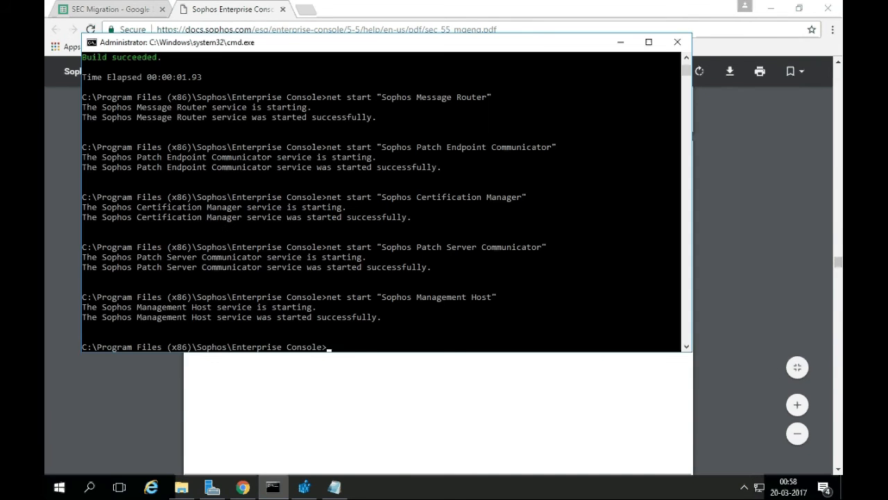
key("ctrl+v")
key("Return")
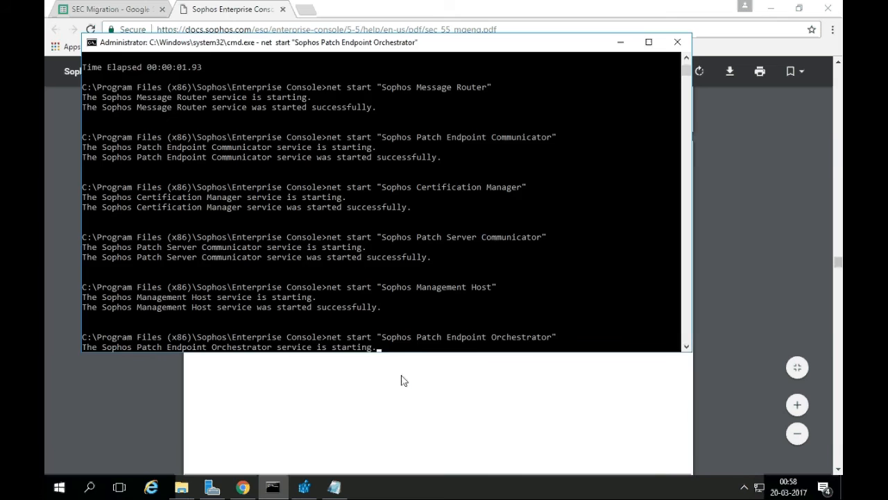
Run net start for the Sophos Management Service and Update Manager.
key("alt+Tab")
left_click(381, 285)
triple_click(381, 286)
key("ctrl+c")
key("alt+Tab")
key("ctrl+v")
key("Return")
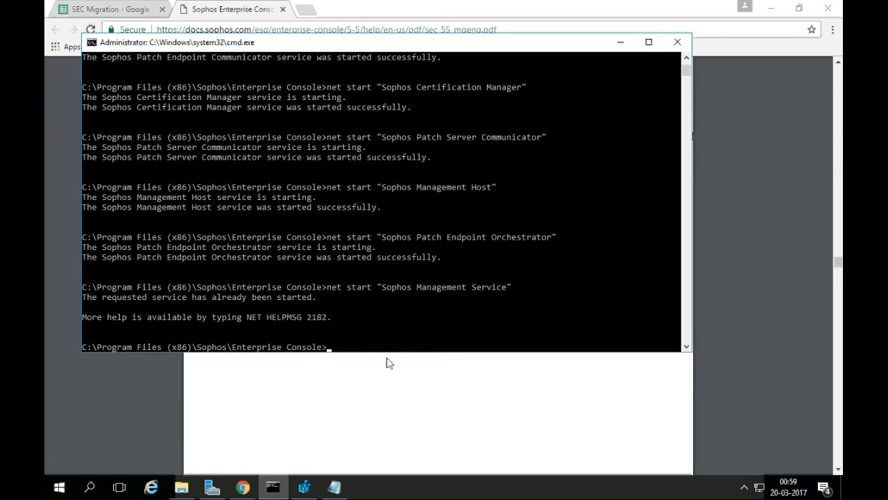
key("alt+Tab")
triple_click(405, 302)
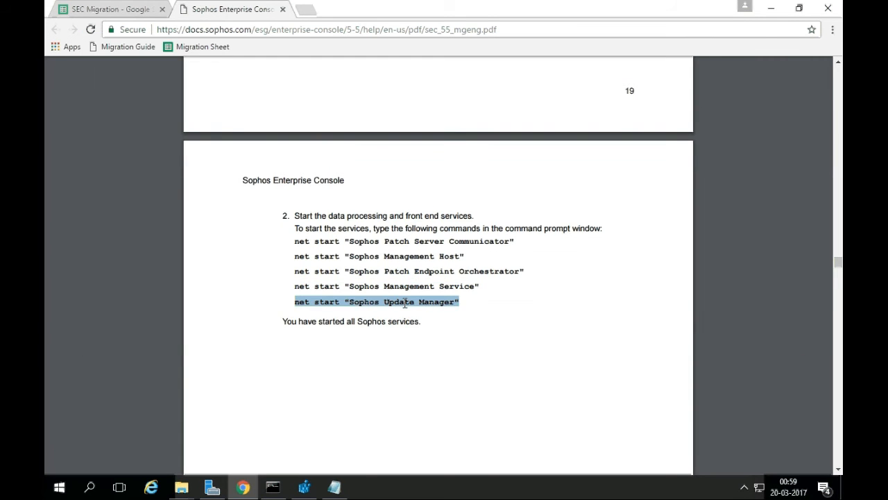
key("ctrl+c")
key("alt+Tab")
key("ctrl+v")
key("Return")
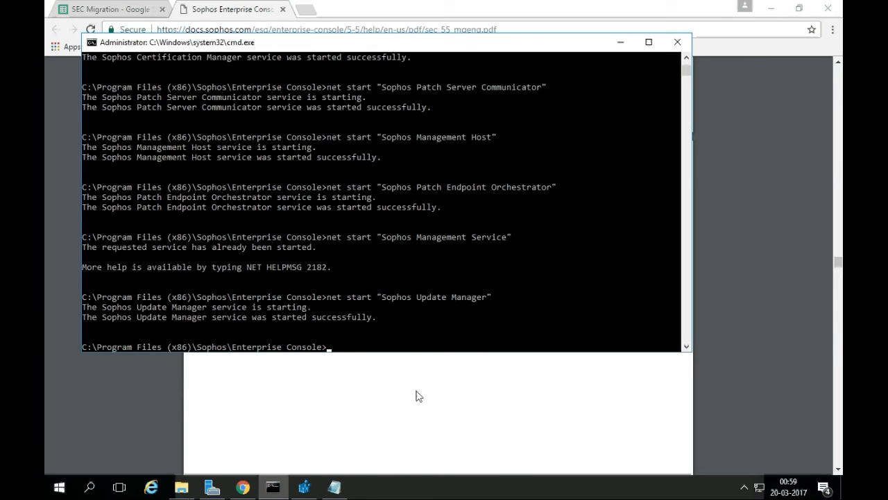
Open services.msc and confirm the Sophos services are Running.
key("super+r")
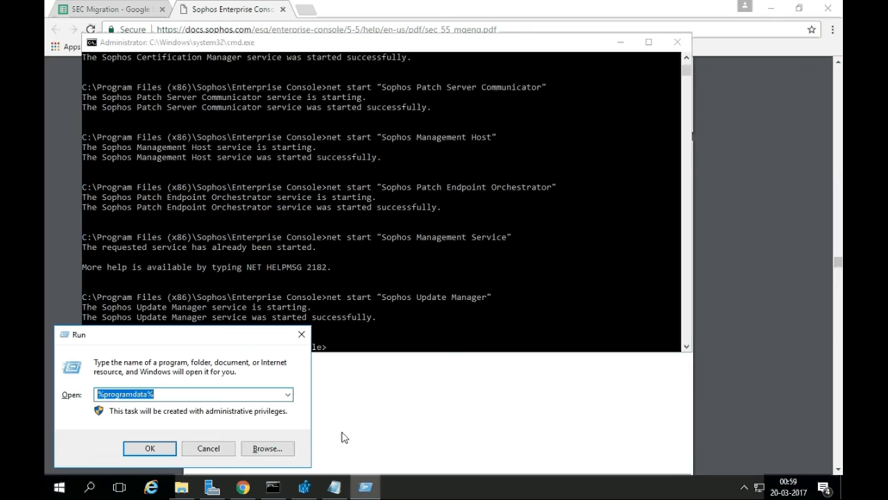
type("se")
key("Down")
key("Return")
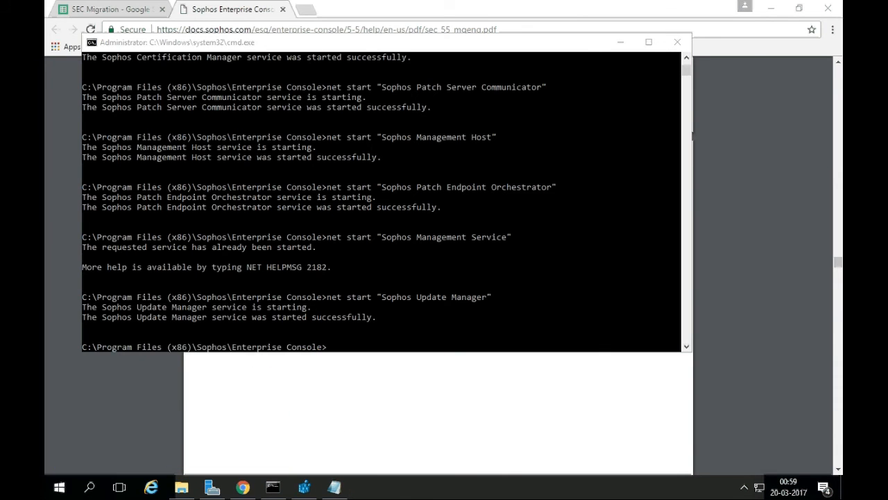
type("csophos")
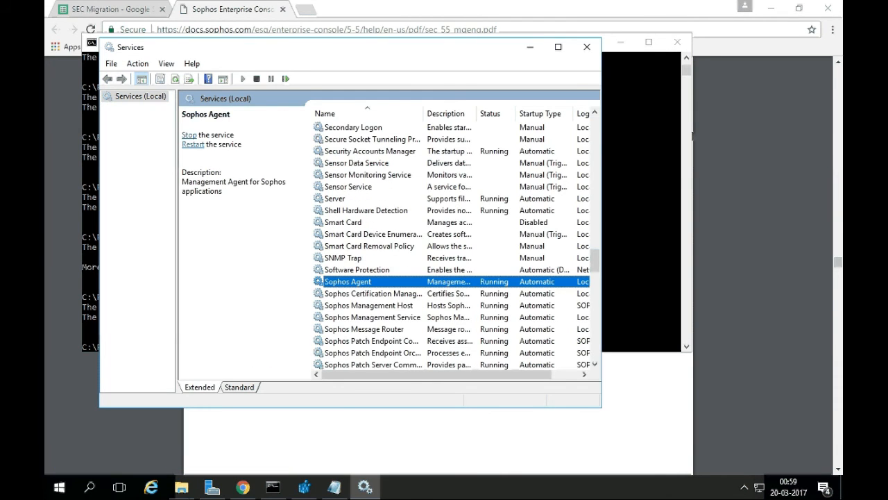
scroll(400, 292, "down", 2)
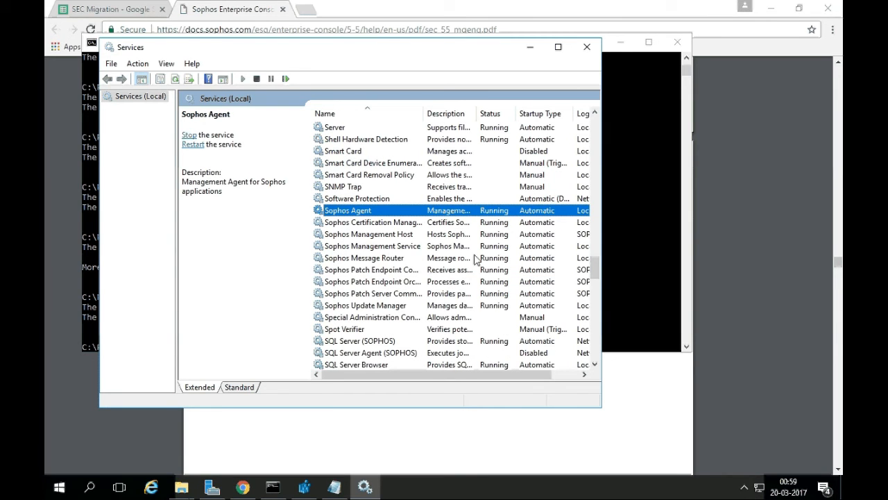
Read the guide's all-services-started confirmation and scroll to section 12 on redirecting endpoints.
left_click(622, 396)
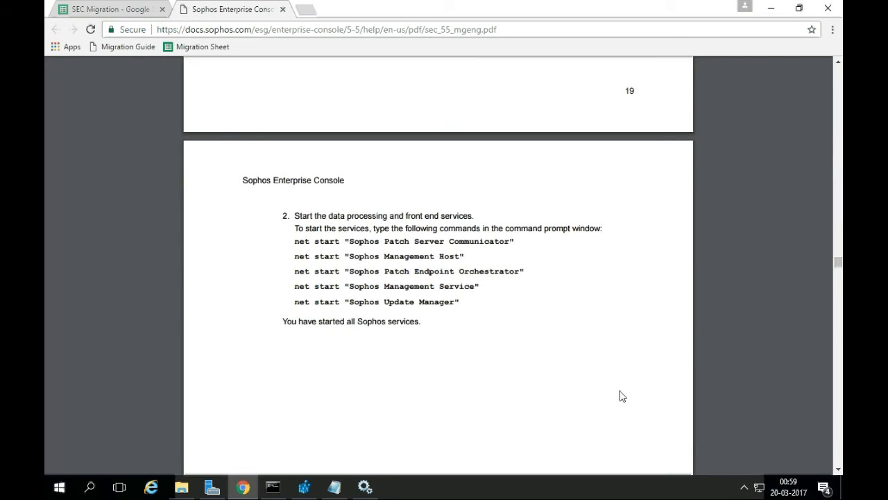
left_click_drag(283, 322, 446, 319)
left_click(448, 323)
scroll(497, 322, "down", 10)
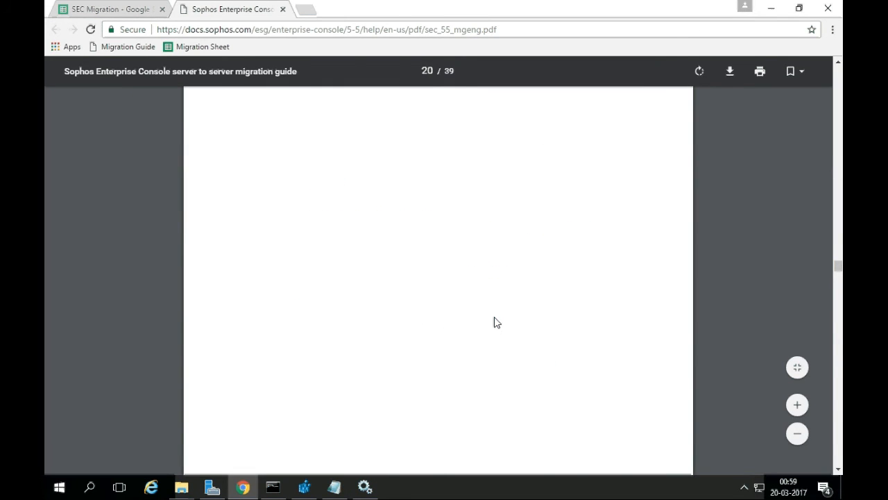
scroll(496, 322, "down", 2)
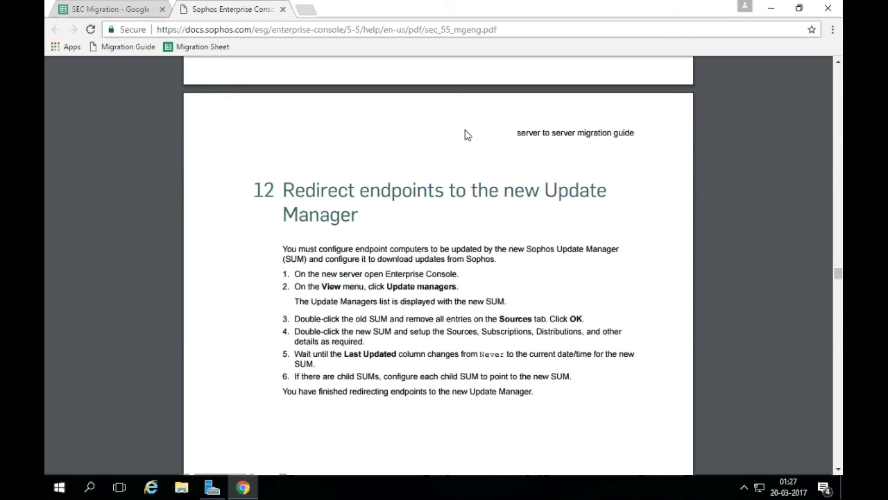
key("super")
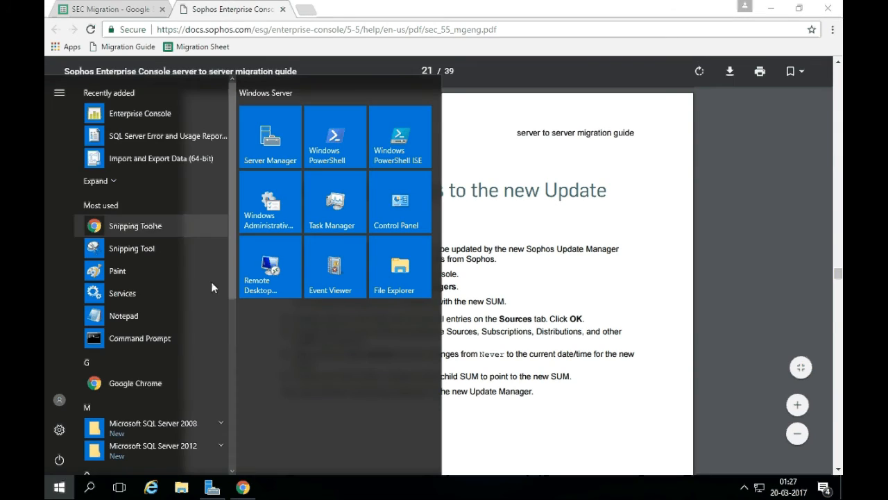
Launch Enterprise Console, dismiss the network-protection warning, and show the Update managers list.
left_click(138, 111)
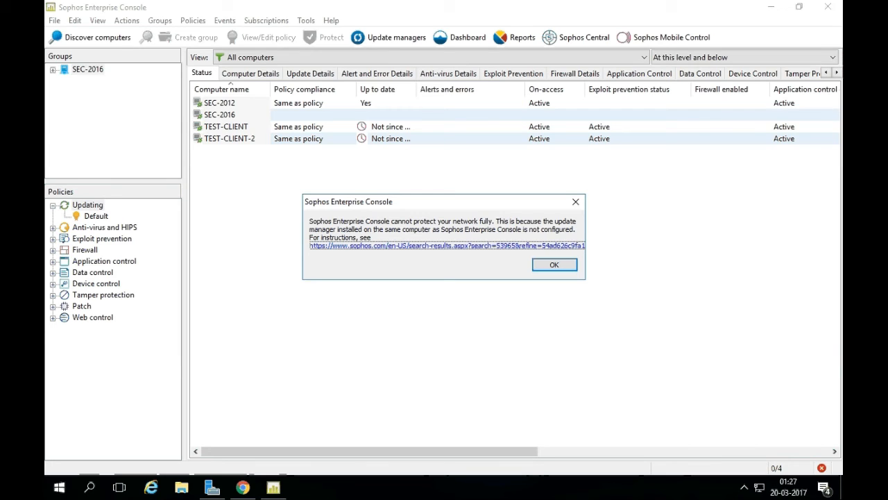
left_click(549, 264)
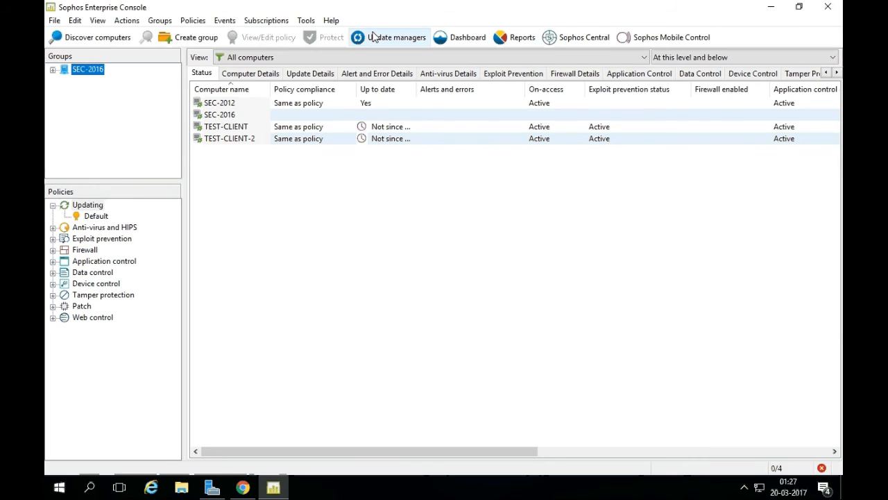
left_click(373, 37)
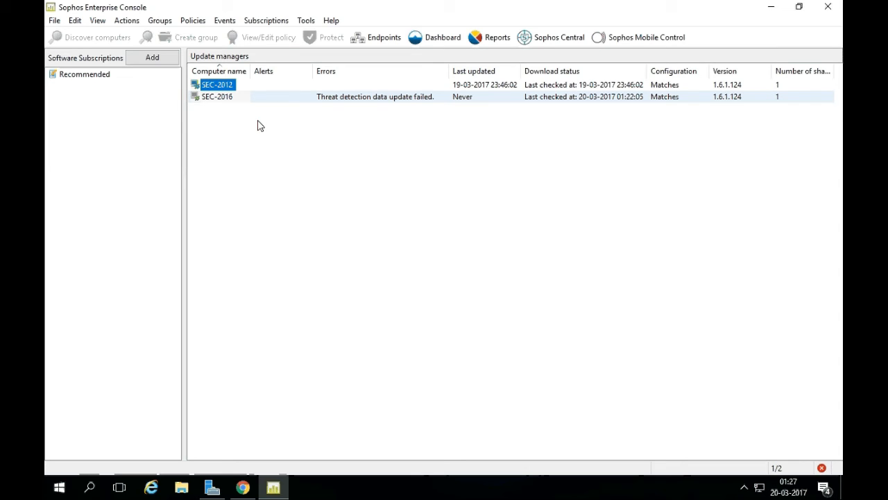
Try deleting SEC-2012 and close the 'Update Manager Is in Use' notice about the Default policy.
right_click(229, 90)
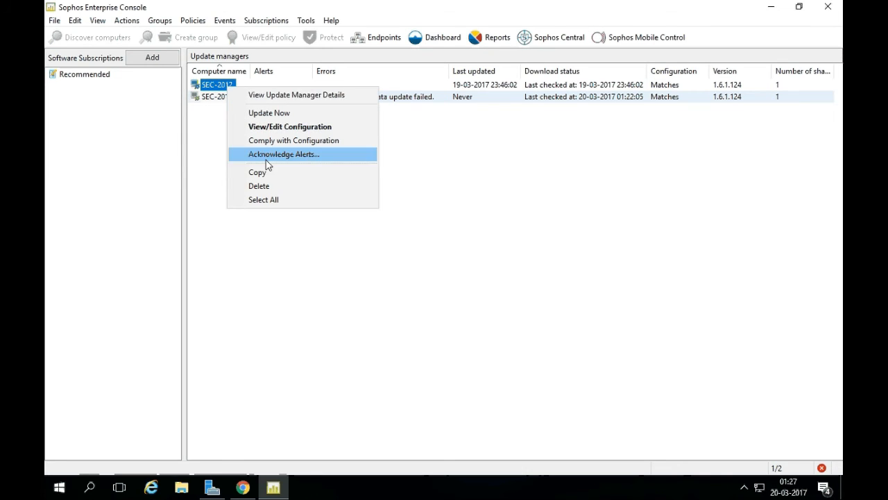
left_click(277, 186)
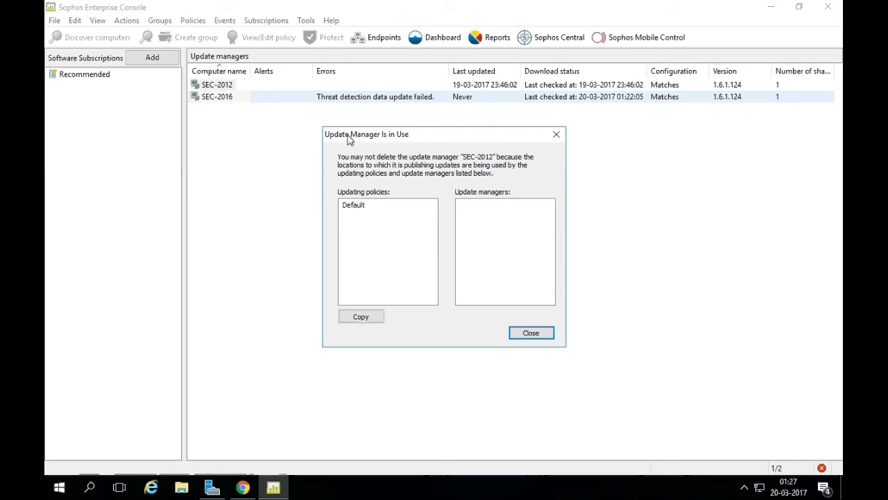
left_click(525, 333)
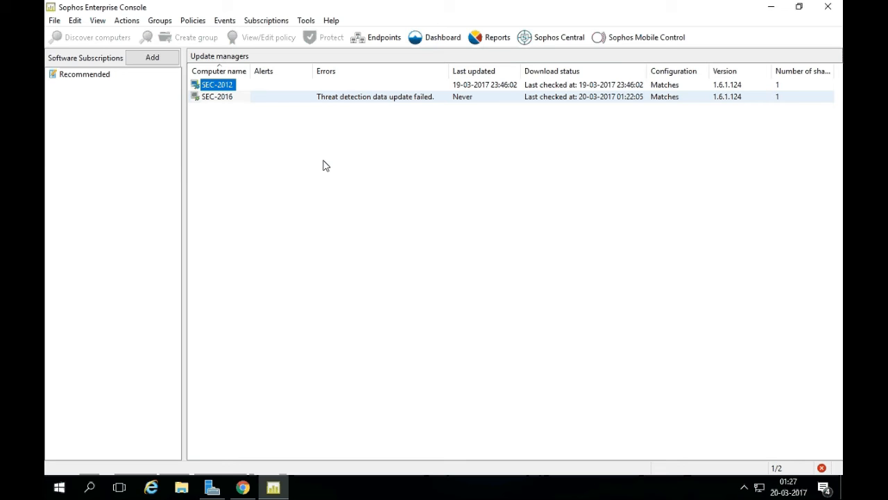
left_click(244, 488)
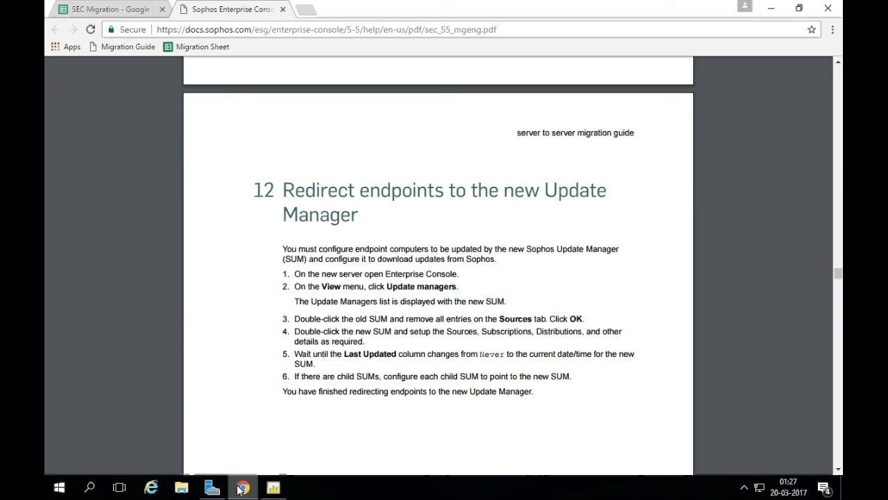
Read redirect steps 2 and 3 about the Update Managers list and clearing the old SUM's sources.
mouse_move(239, 490)
left_click_drag(294, 286, 444, 289)
left_click_drag(300, 301, 520, 302)
left_click_drag(295, 319, 585, 318)
left_click(584, 319)
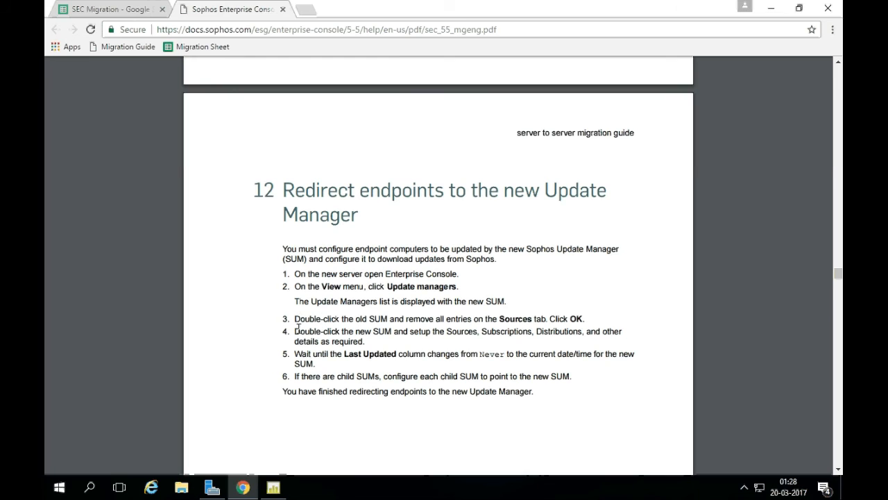
left_click(275, 488)
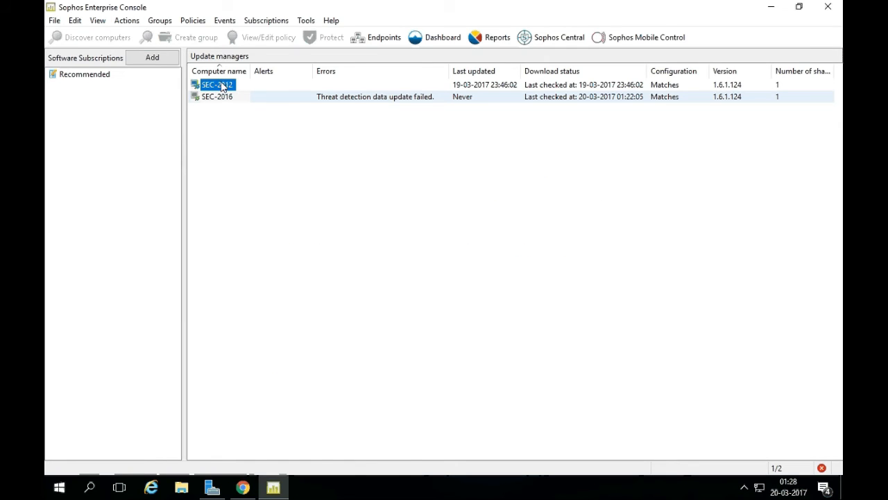
Remove the Sophos source from SEC-2012, save it with no sources, and dismiss both warnings.
double_click(219, 84)
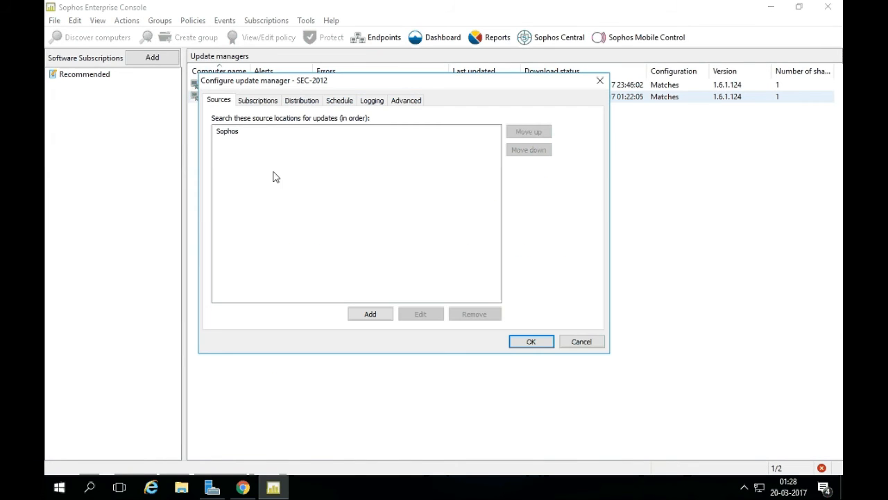
left_click(230, 131)
left_click(460, 313)
left_click(532, 343)
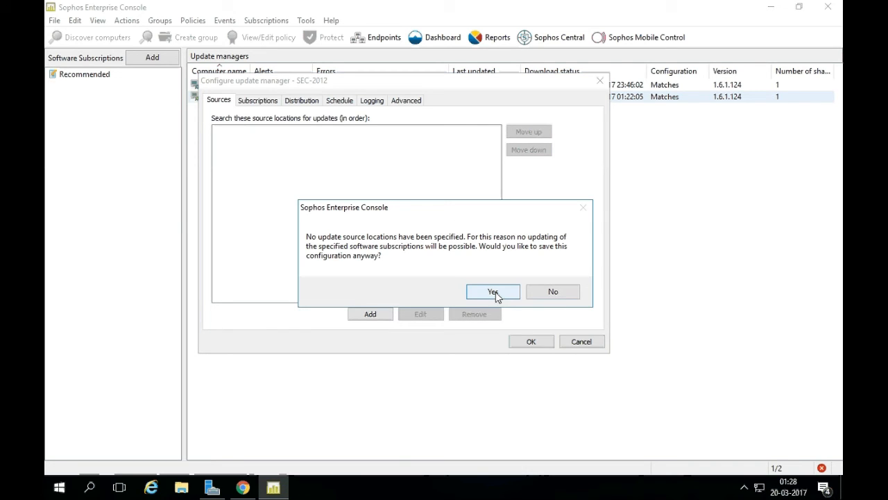
left_click(493, 292)
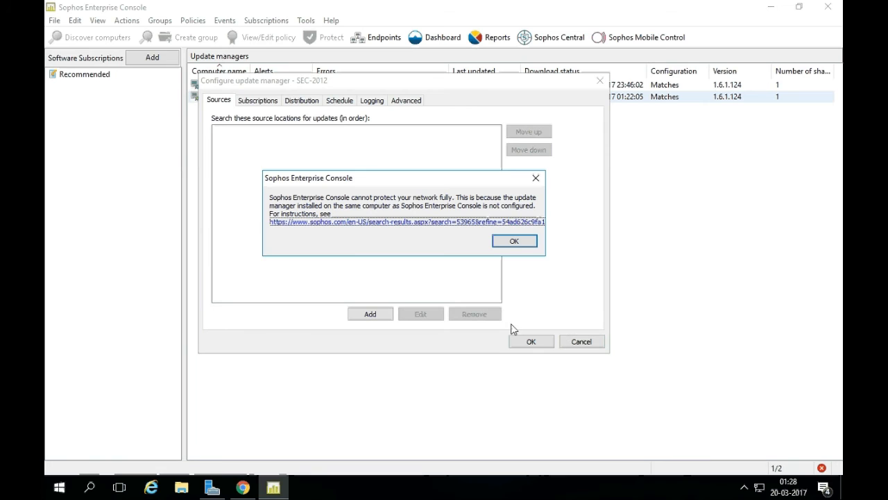
left_click(511, 239)
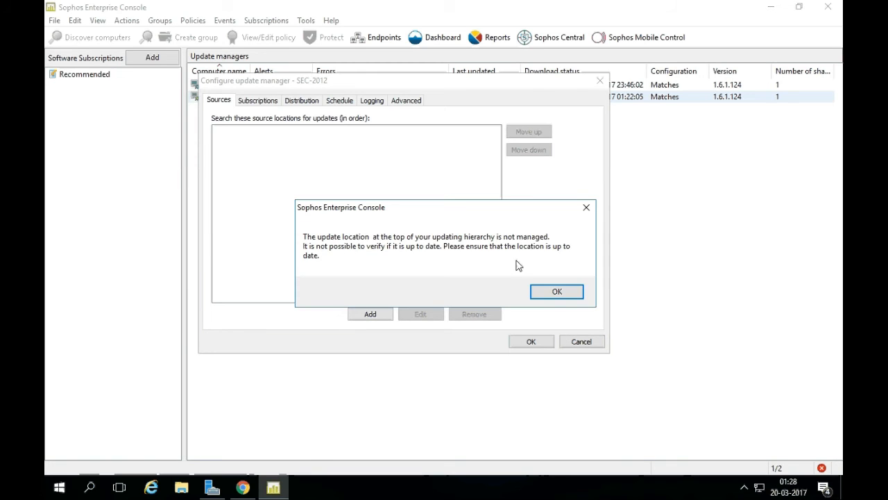
left_click(548, 292)
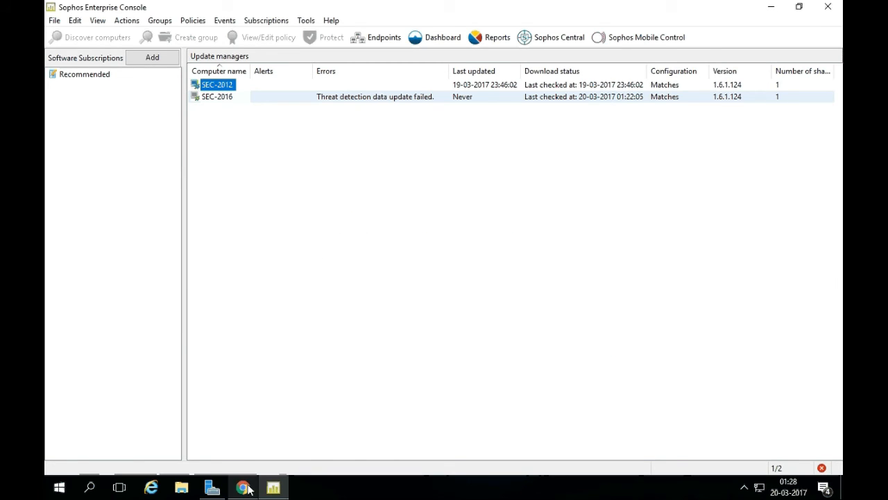
left_click(242, 487)
left_click_drag(462, 331, 623, 333)
left_click(450, 340)
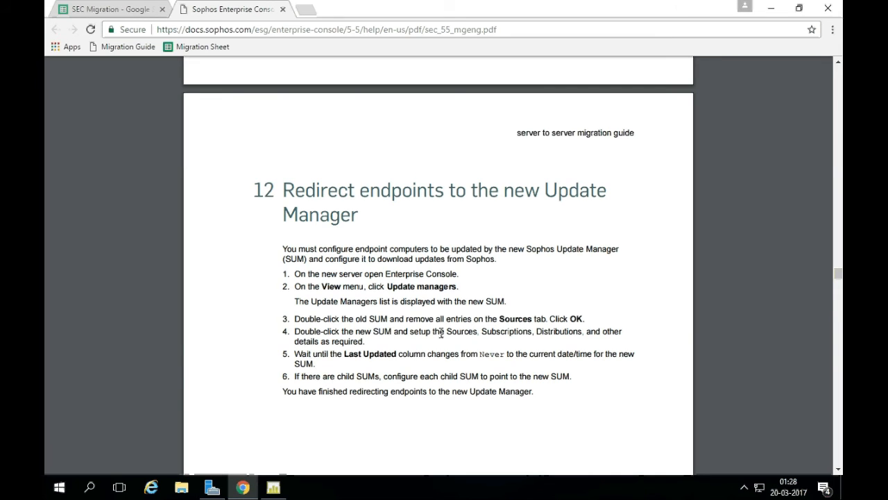
left_click_drag(412, 331, 586, 336)
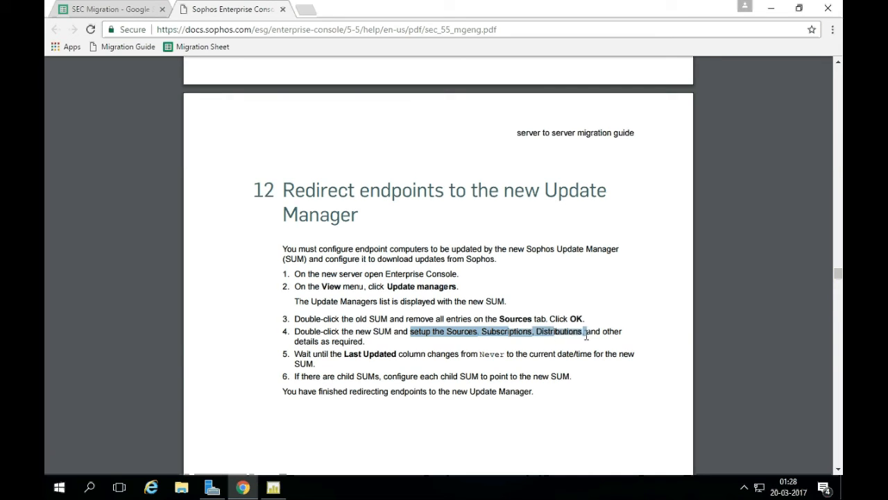
left_click(320, 341)
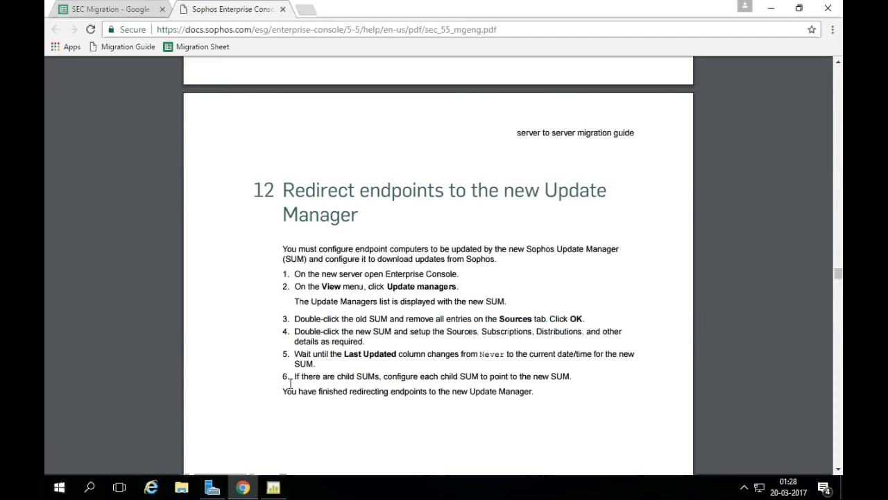
left_click(282, 489)
left_click(273, 487)
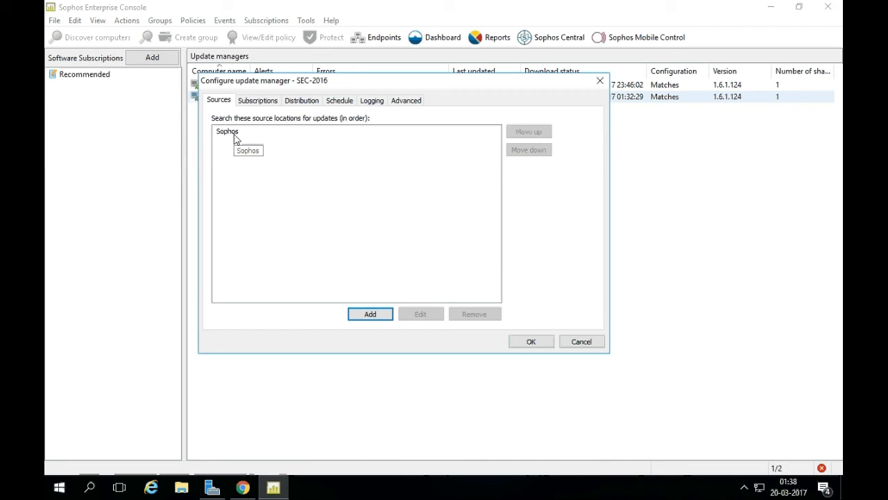
Subscribe SEC-2016 to Recommended, review its other tabs, save, and run Update Now.
left_click(257, 101)
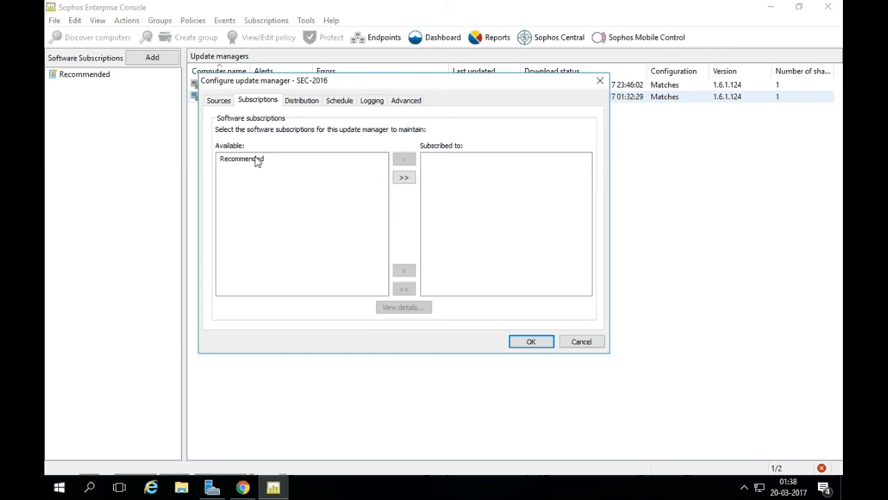
left_click(257, 159)
left_click(403, 160)
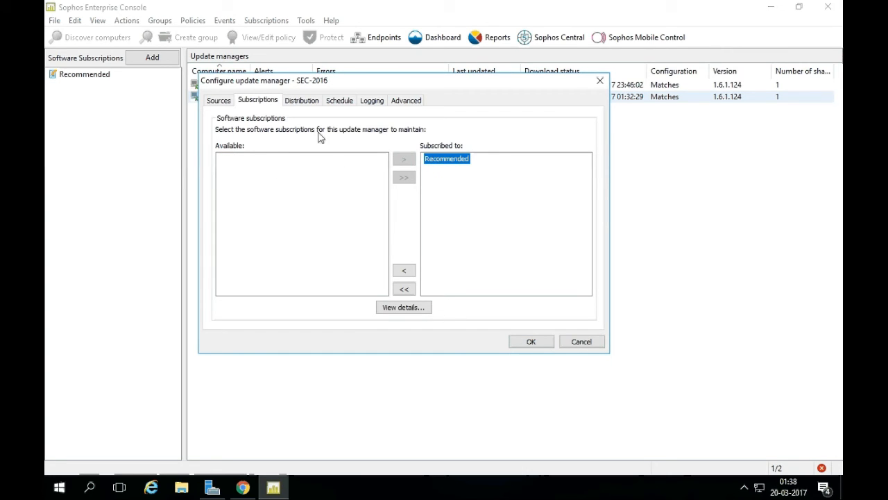
left_click(306, 103)
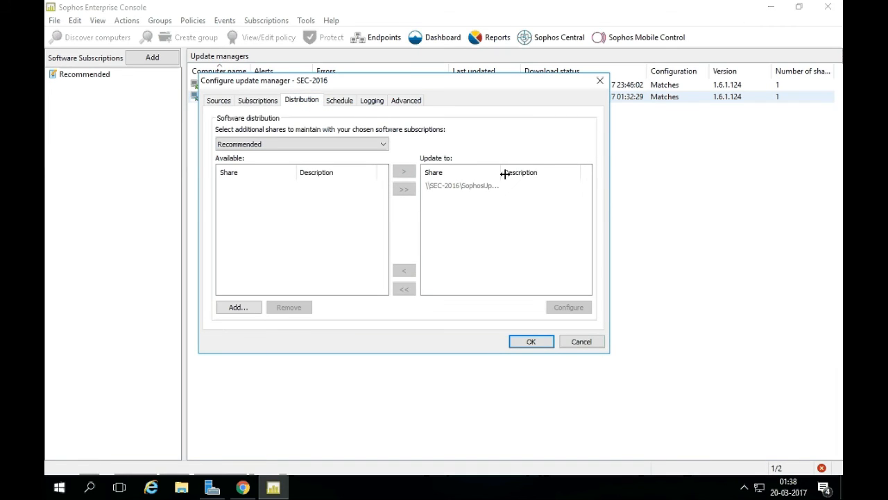
left_click_drag(504, 173, 536, 173)
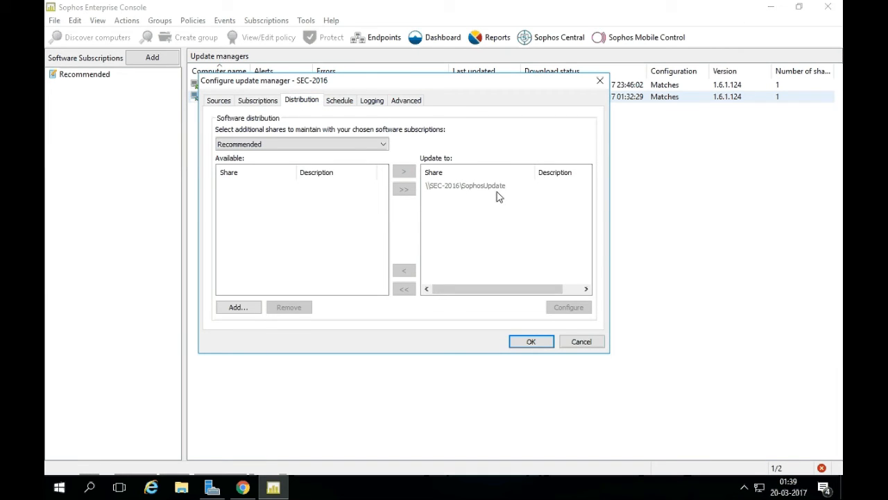
left_click(347, 102)
left_click(378, 104)
left_click(406, 102)
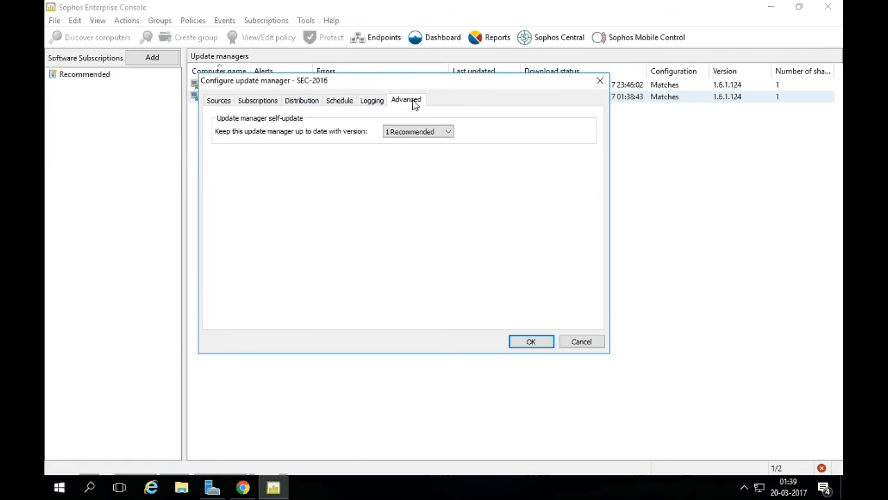
left_click(220, 102)
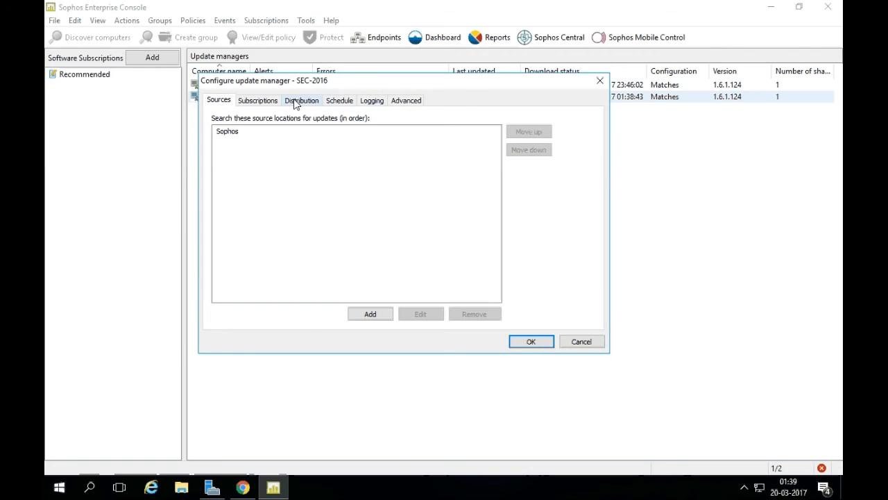
left_click(529, 342)
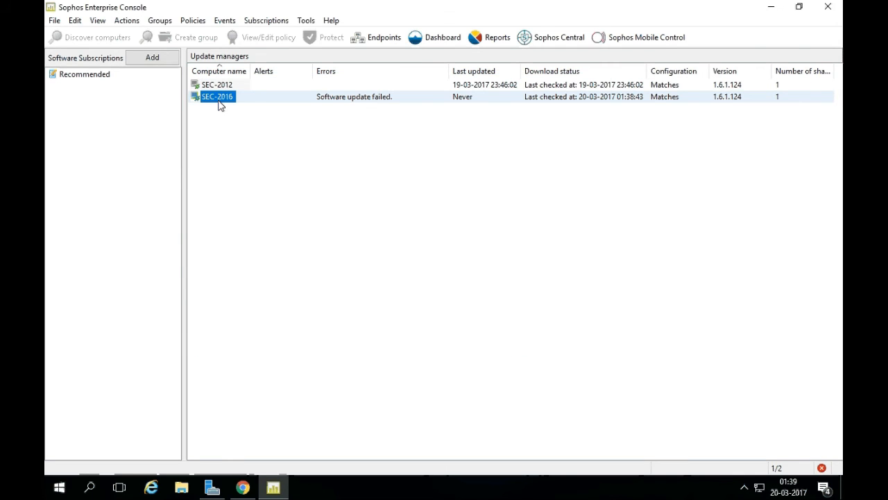
right_click(219, 102)
left_click(247, 129)
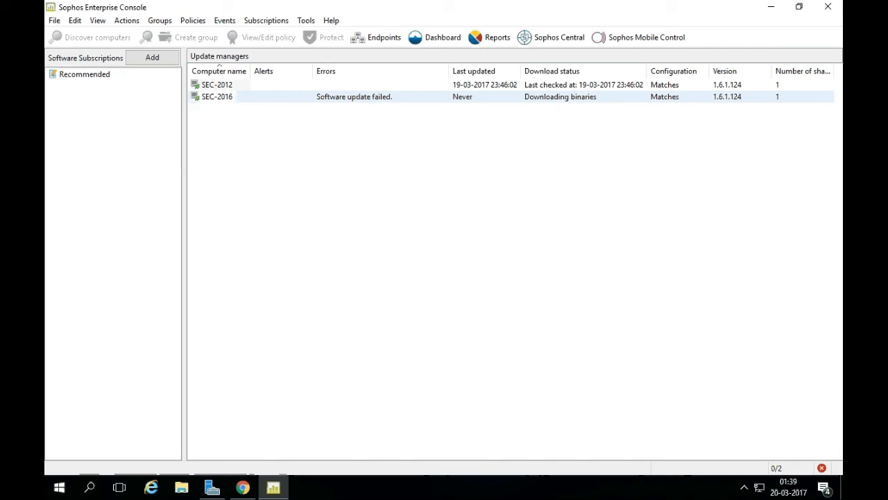
Review guide step 5 about Last Updated still showing Never.
left_click(242, 487)
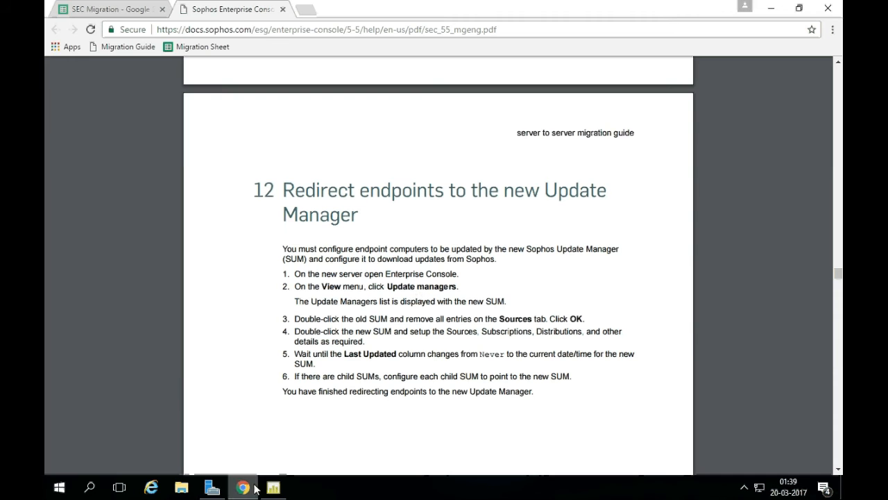
left_click_drag(296, 354, 416, 352)
left_click(421, 354)
left_click_drag(346, 354, 634, 354)
left_click(509, 354)
left_click(530, 354)
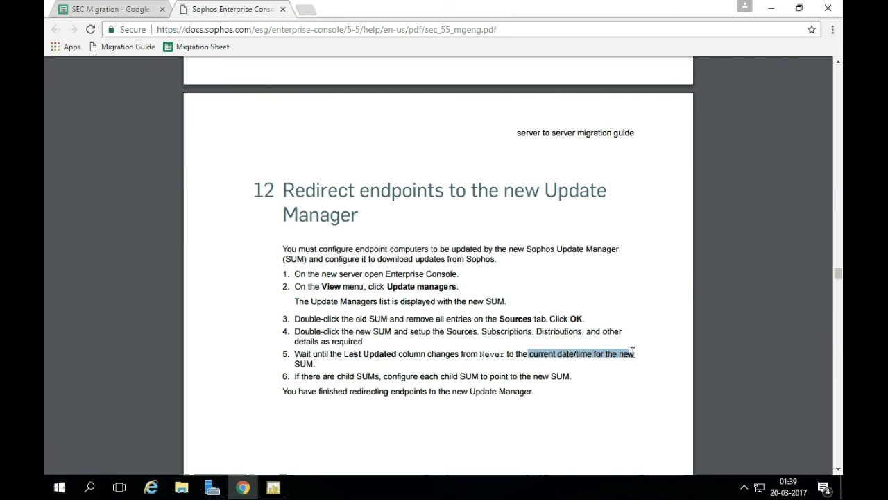
Return to the console's update managers list, deselect the row, and open File Explorer.
left_click(437, 365)
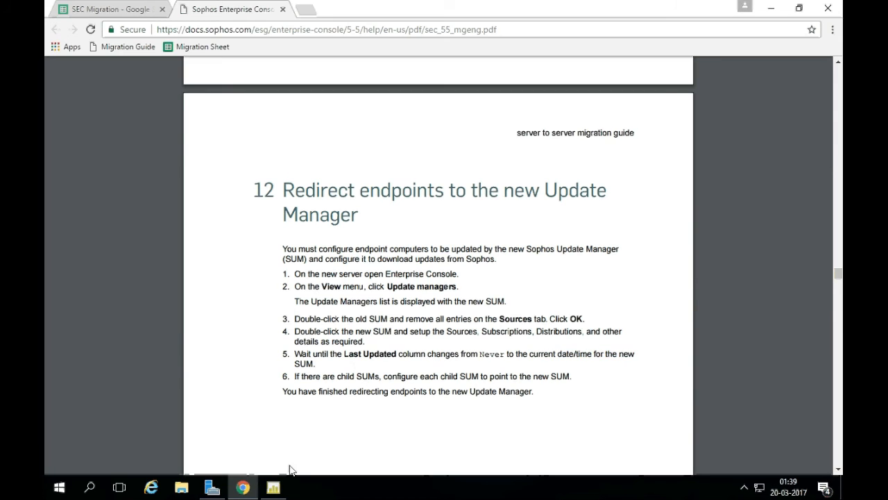
left_click(273, 486)
left_click(372, 176)
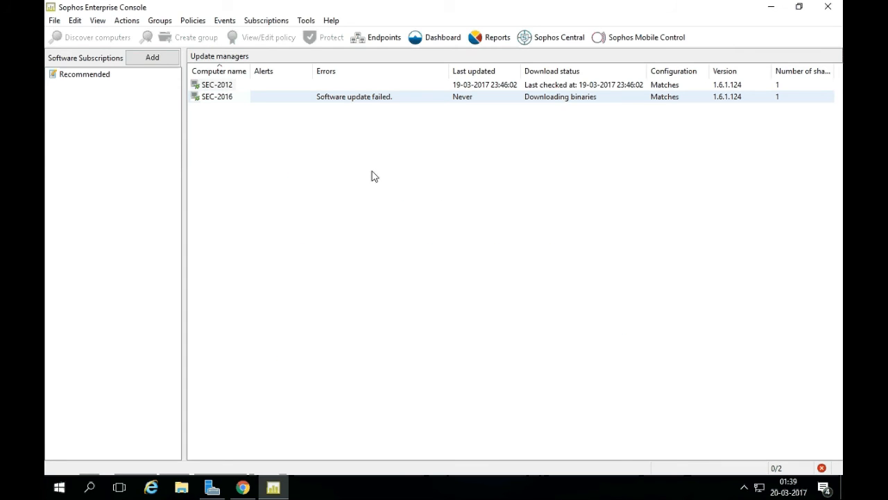
key("super+e")
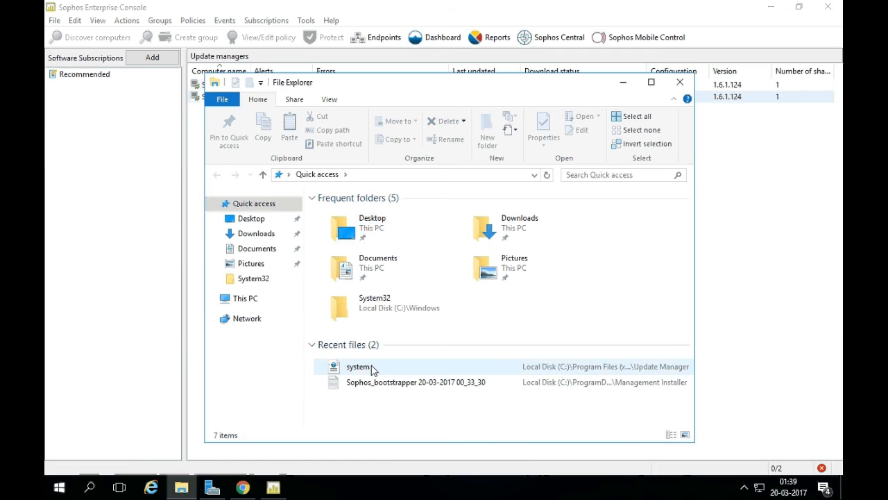
Launch LogViewer from C:\Program Files (x86)\Sophos\Update Manager and maximize it.
left_click(276, 300)
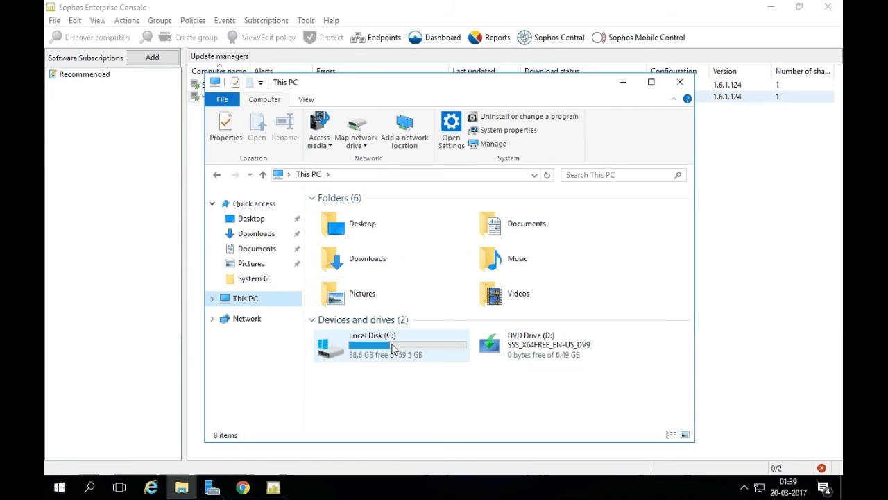
double_click(393, 345)
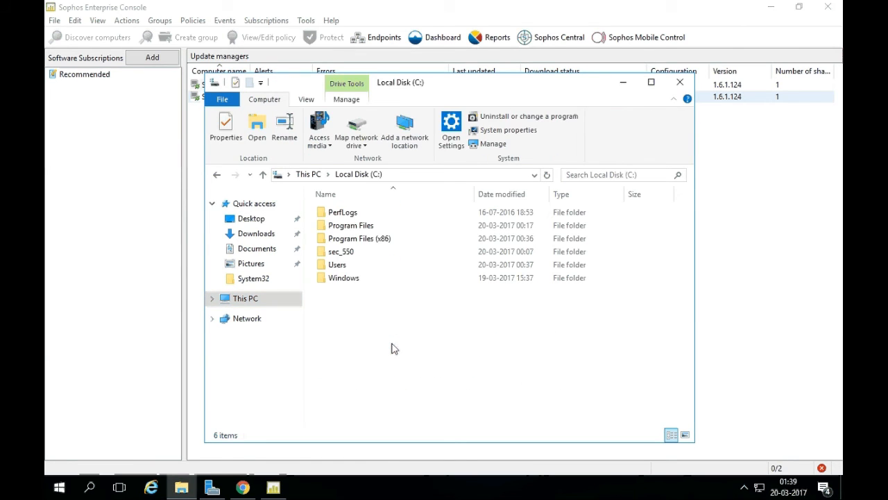
double_click(356, 239)
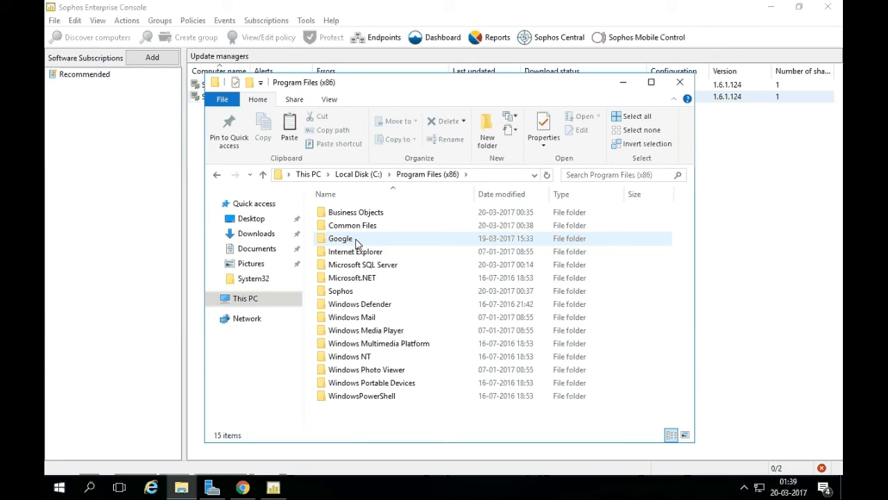
double_click(348, 294)
double_click(341, 231)
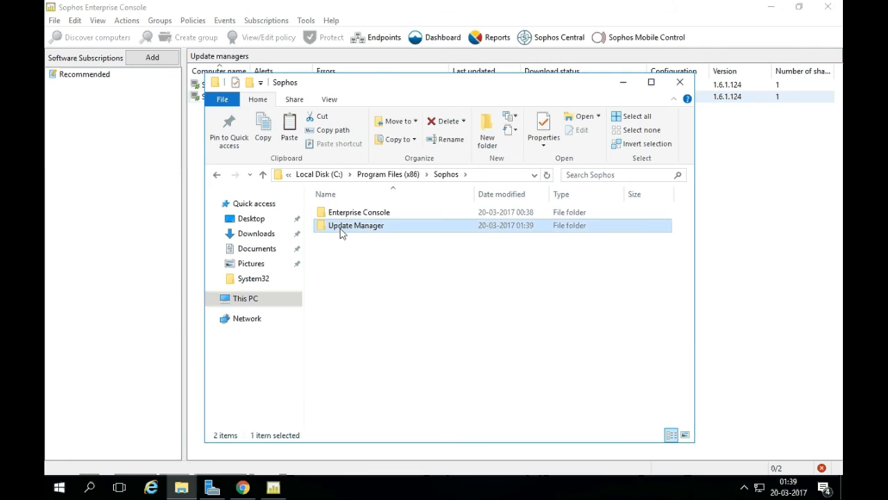
double_click(374, 305)
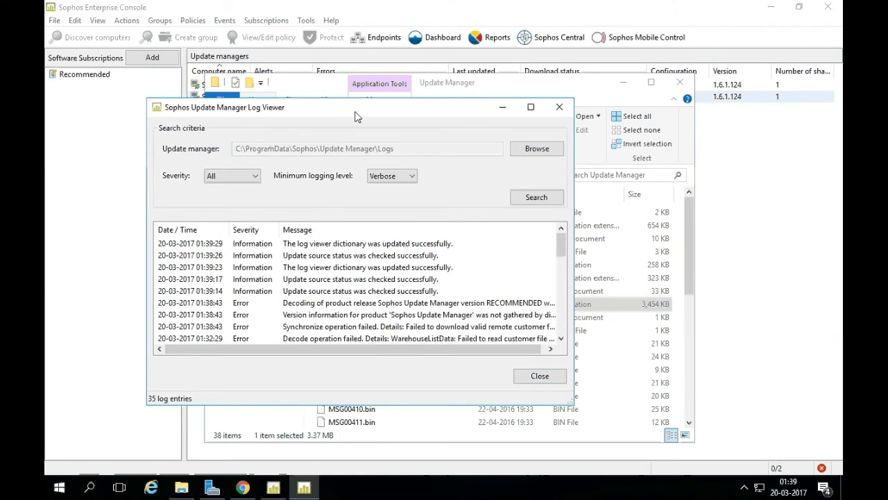
double_click(355, 117)
Search the log at Debug minimum level and widen the Message column for full messages.
left_click(297, 74)
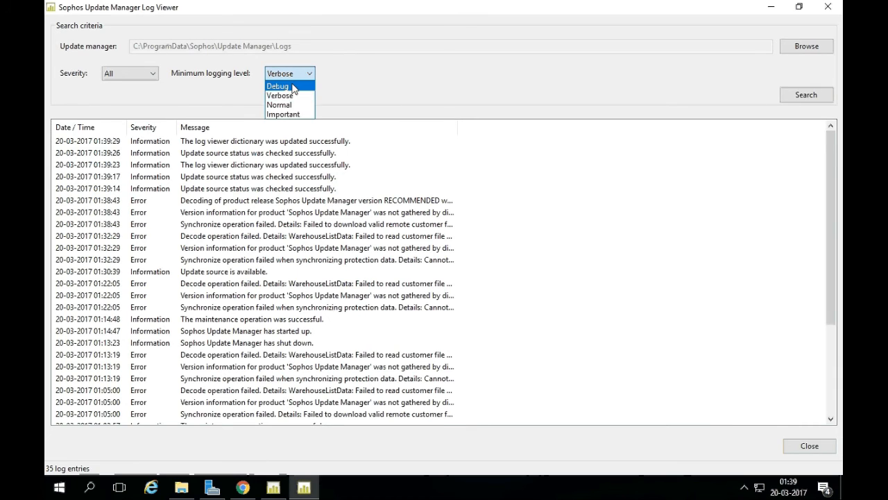
left_click(294, 87)
left_click(807, 94)
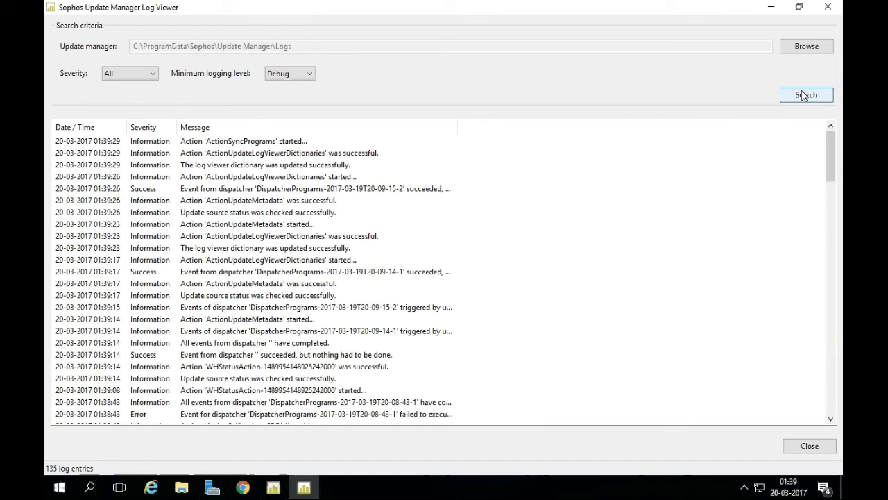
left_click_drag(465, 123, 553, 125)
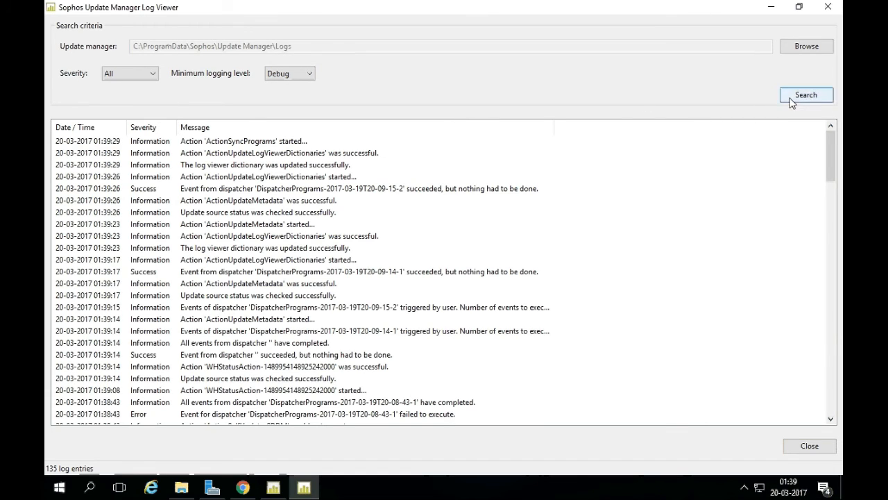
Check SEC-2016's status in the console, then refresh the log repeatedly for newer entries.
left_click(280, 489)
left_click(399, 273)
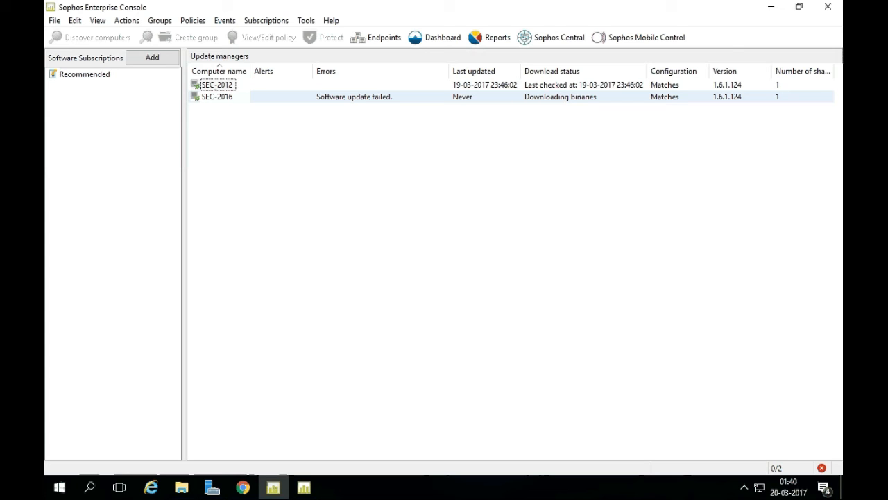
left_click(304, 488)
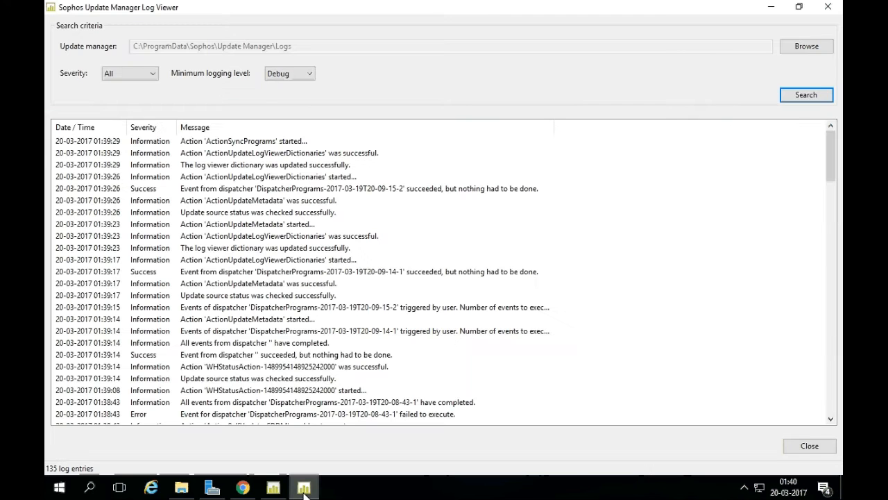
left_click(803, 97)
left_click(802, 97)
left_click(803, 97)
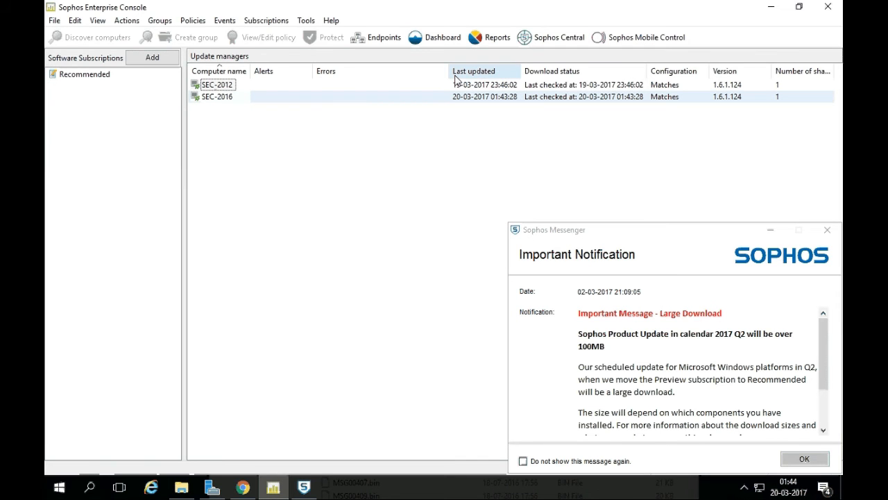
Dismiss the Sophos Messenger Large Download notifications after a quick glance at the migration guide.
left_click(243, 487)
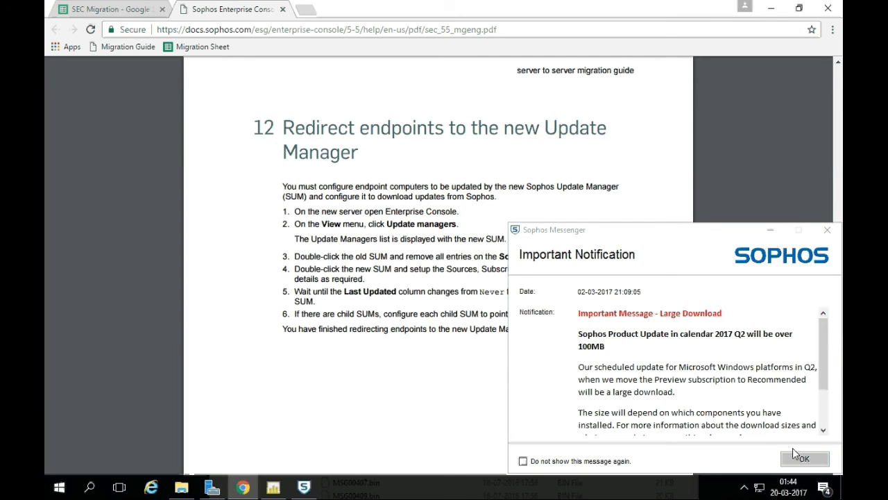
left_click(273, 487)
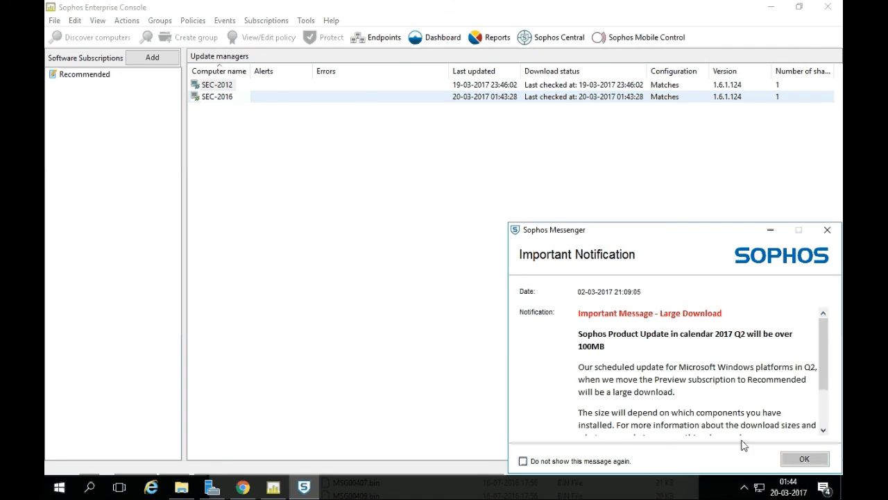
left_click(801, 459)
left_click(802, 460)
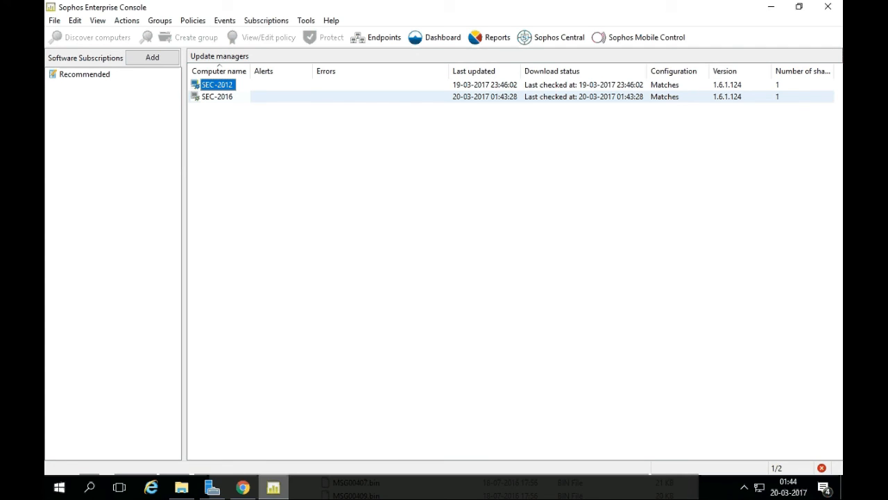
Read the guide from the end of the redirect section to section 13, Configure updating policy.
left_click(256, 487)
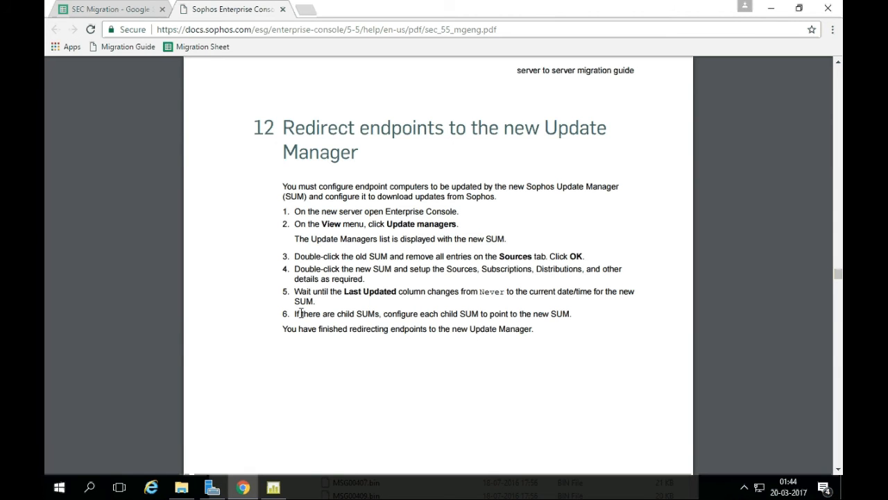
left_click_drag(287, 328, 522, 328)
left_click(520, 328)
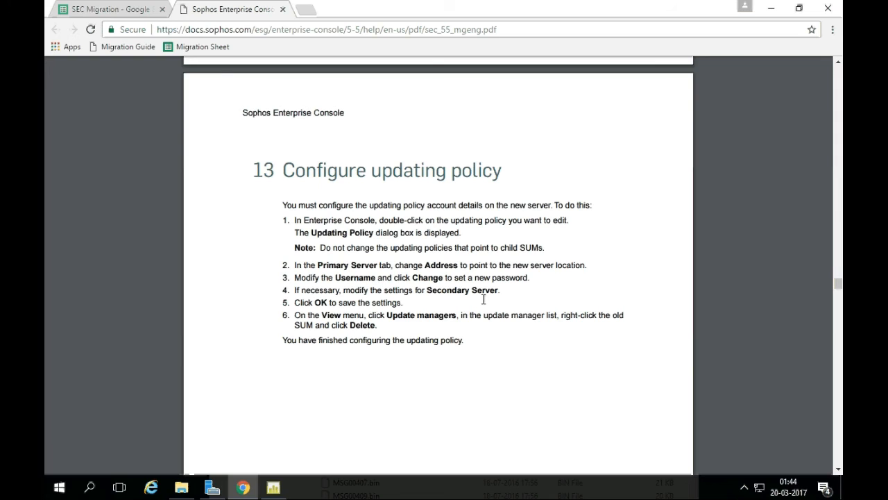
left_click_drag(284, 169, 503, 168)
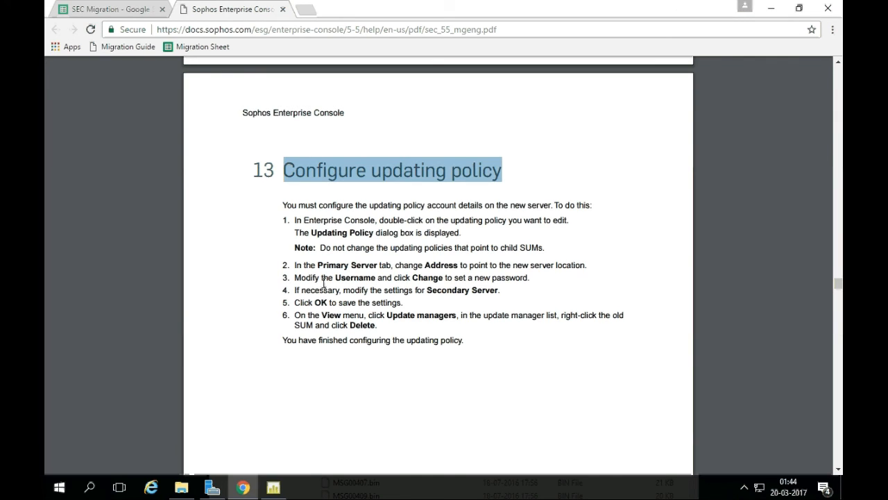
left_click(277, 487)
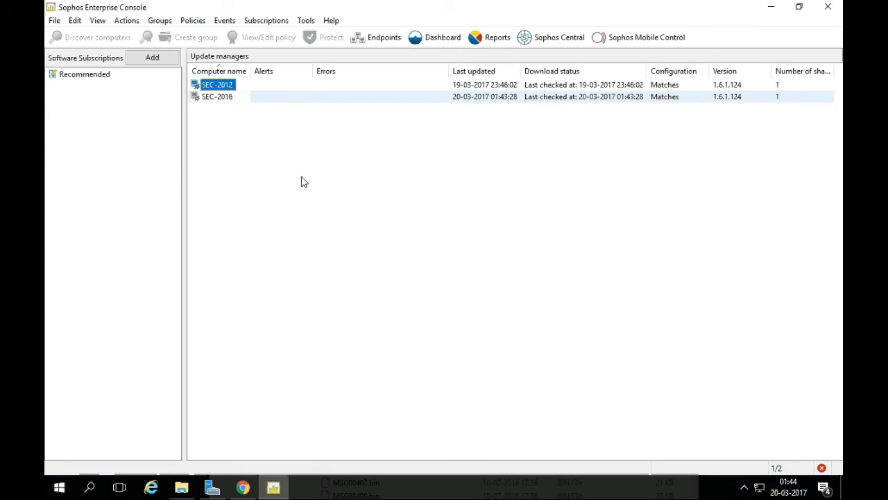
Change the Default updating policy's primary server from SEC-2012 to SEC-2016 and apply it to three groups.
left_click(364, 39)
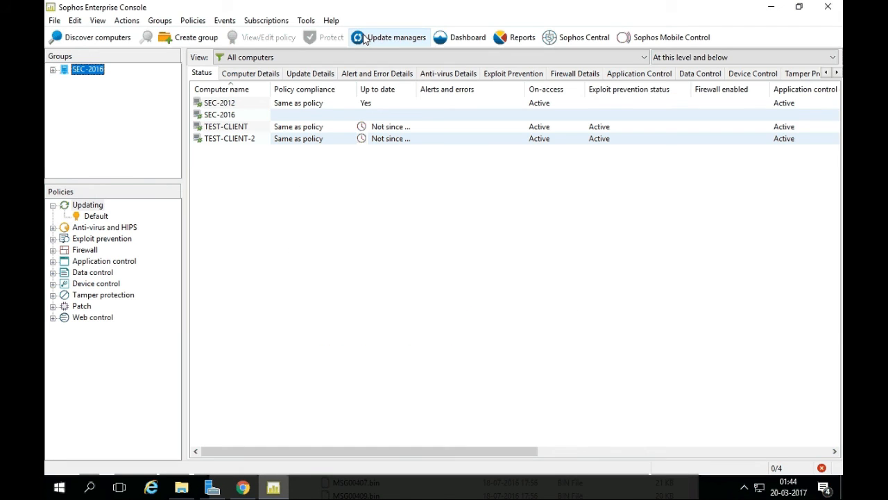
double_click(97, 216)
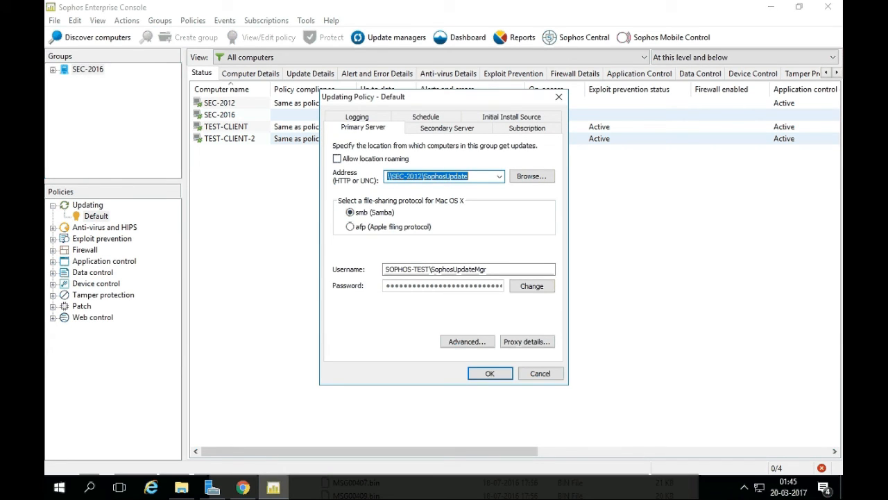
left_click(418, 176)
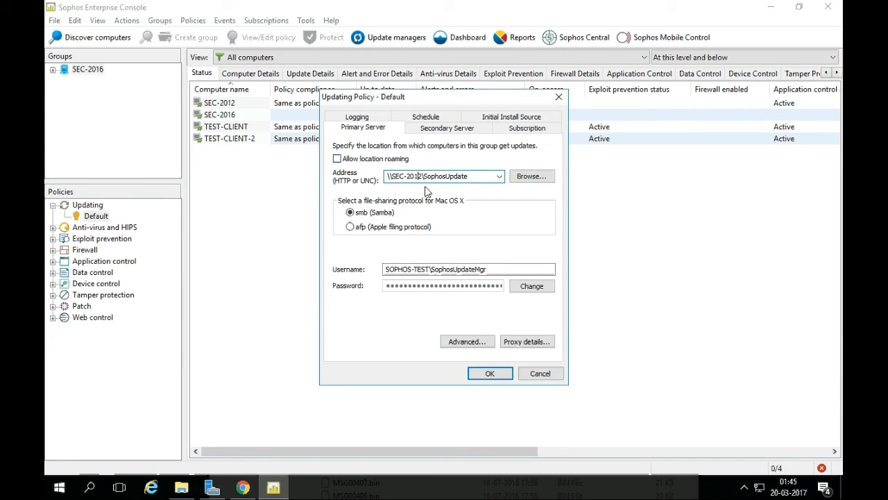
key("BackSpace")
type("6")
left_click(490, 374)
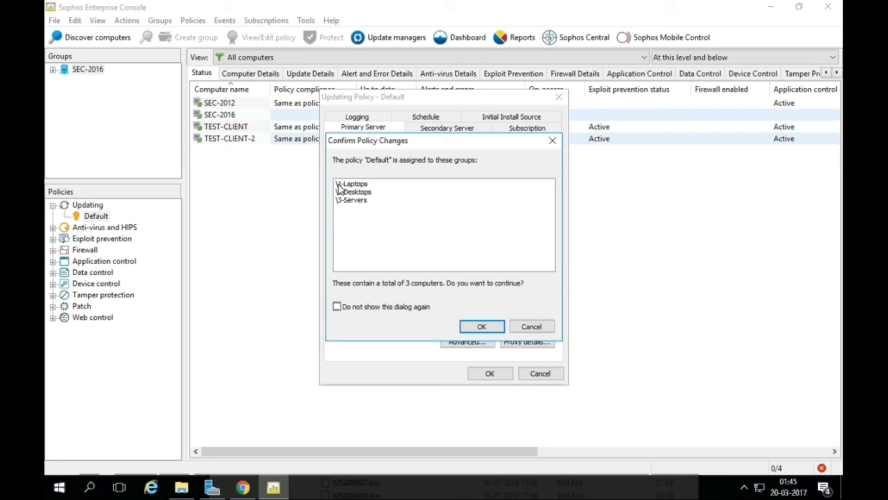
left_click(469, 331)
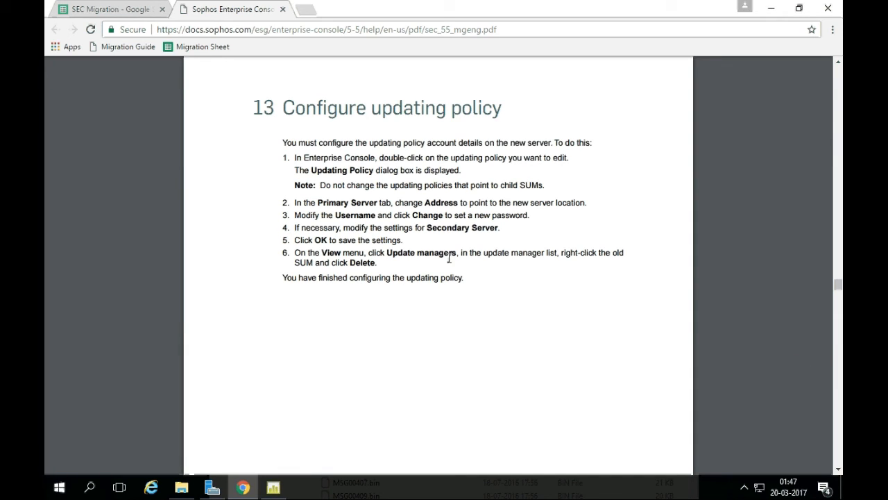
Check the guide's Primary Server address step, then return to the console.
left_click_drag(302, 202, 415, 201)
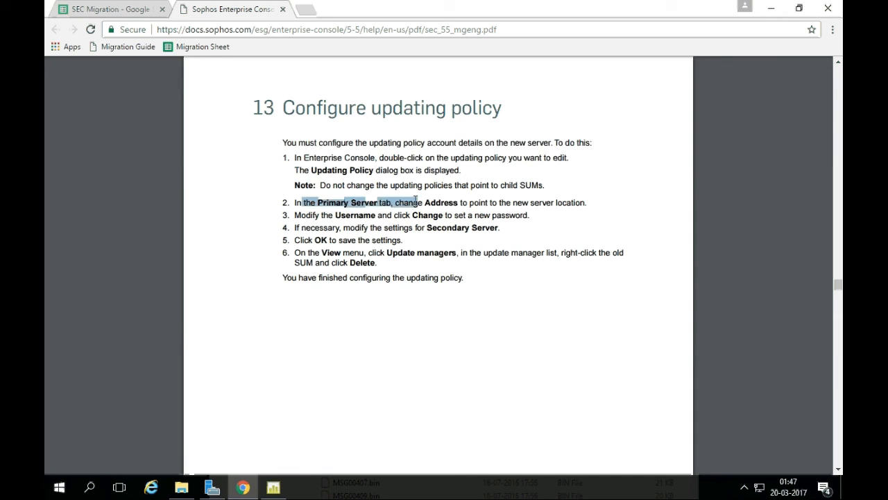
left_click(492, 197)
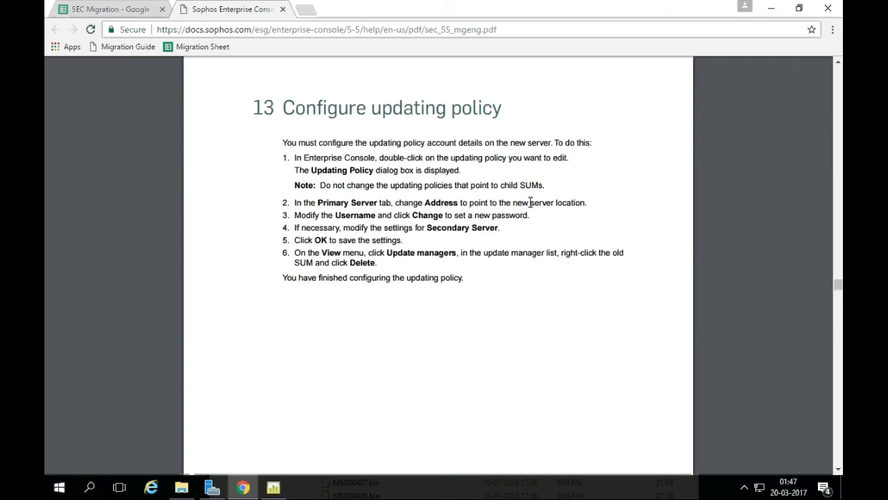
left_click(274, 487)
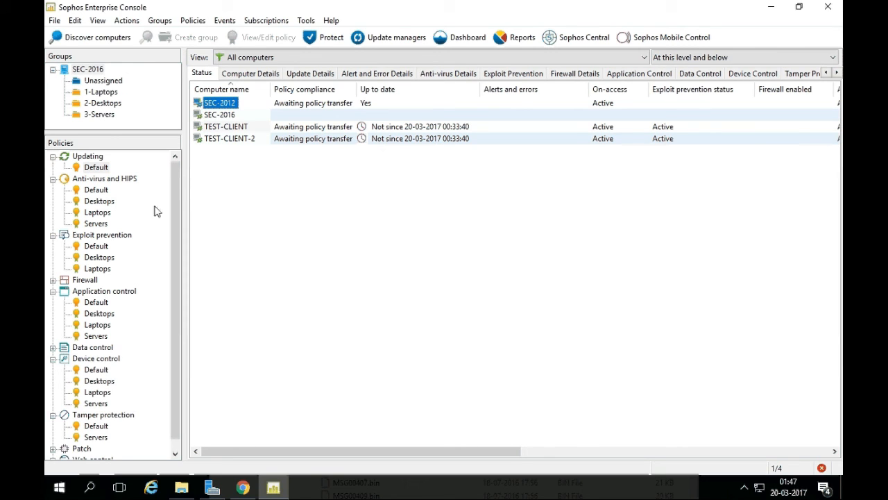
Reopen the Default updating policy, close it unchanged, and review guide steps 5–6.
double_click(96, 167)
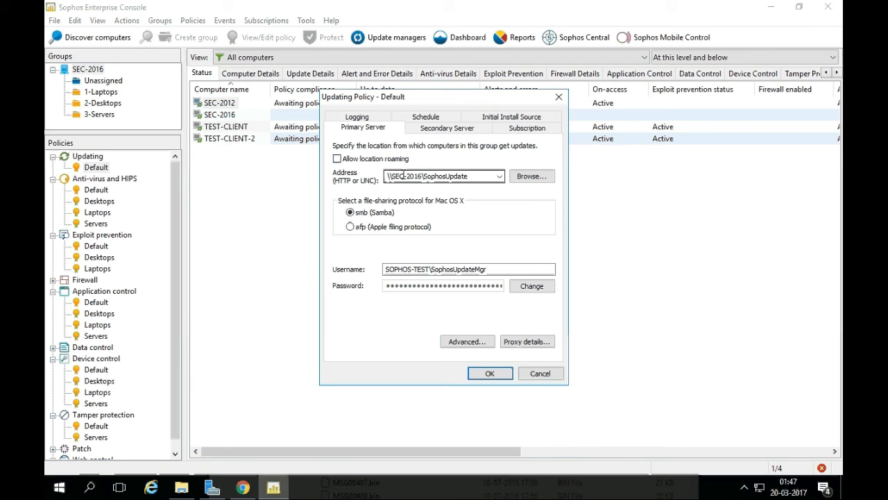
left_click(536, 375)
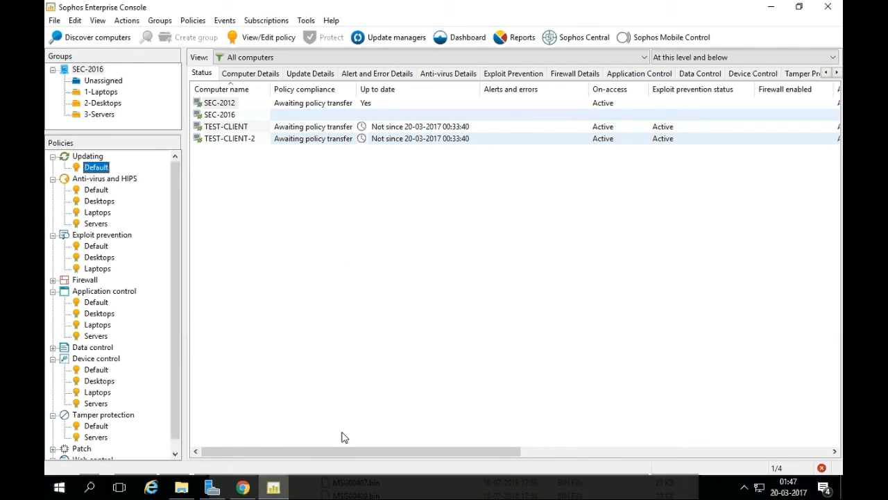
left_click(243, 487)
left_click_drag(301, 240, 369, 239)
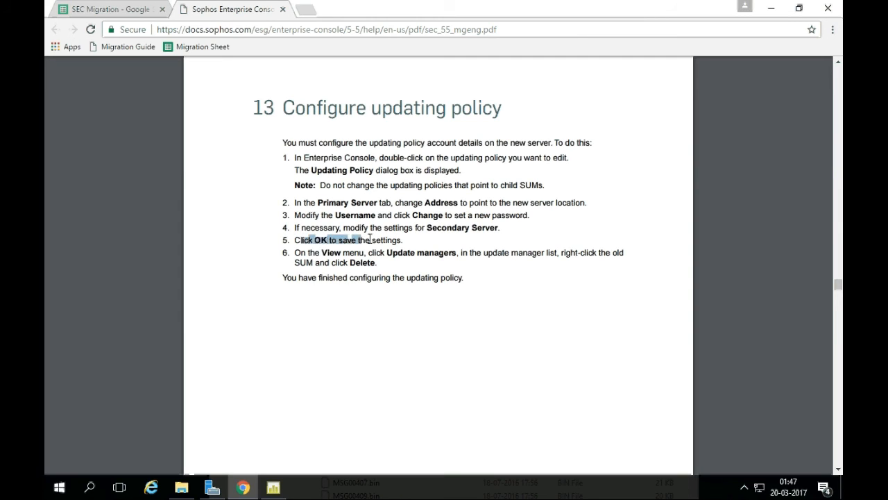
left_click_drag(308, 252, 455, 252)
left_click(490, 253)
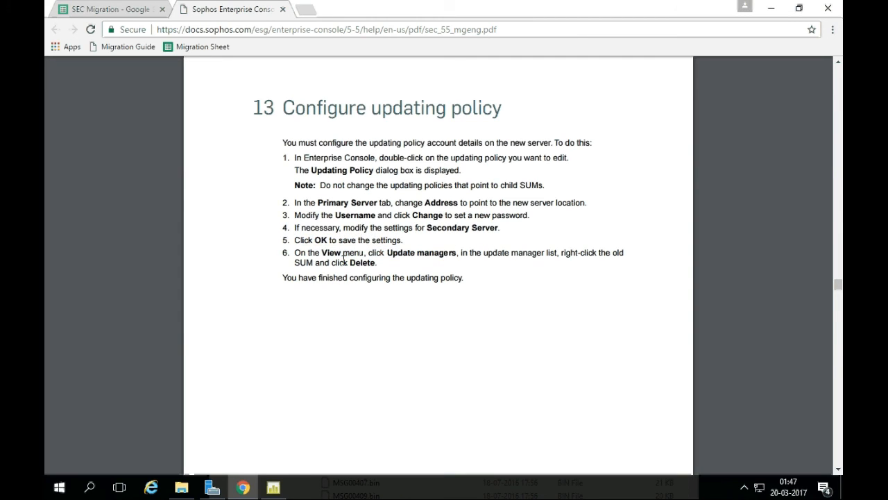
Note the guide's instruction to delete the old update manager, then list the update managers.
left_click_drag(560, 253, 624, 253)
left_click_drag(331, 263, 377, 264)
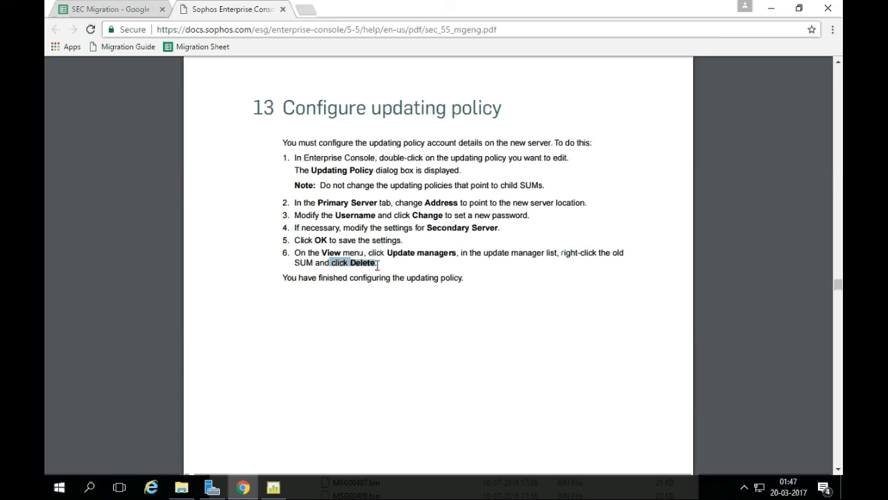
left_click(271, 486)
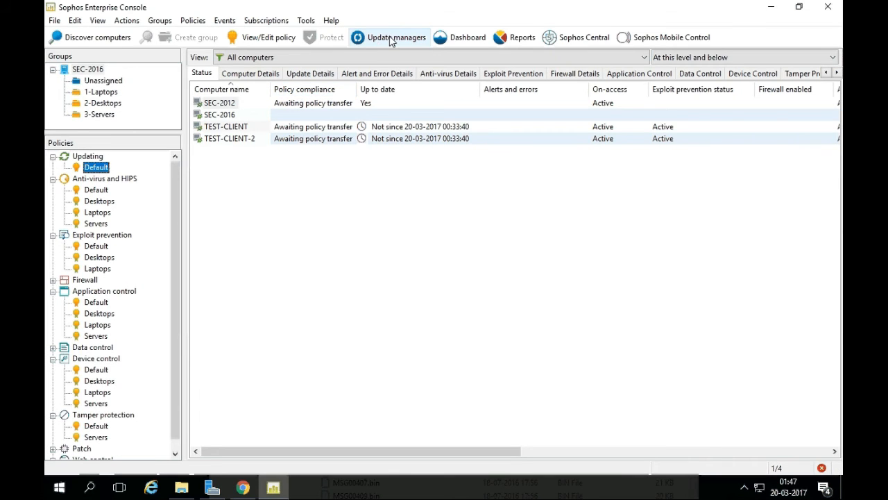
left_click(386, 37)
Delete the old SEC-2012 update manager, leaving only SEC-2016.
right_click(216, 88)
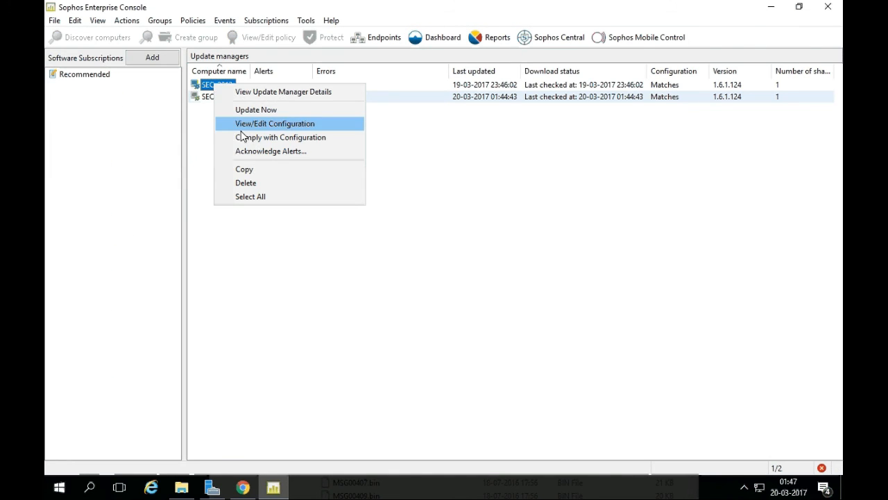
left_click(256, 183)
left_click(459, 284)
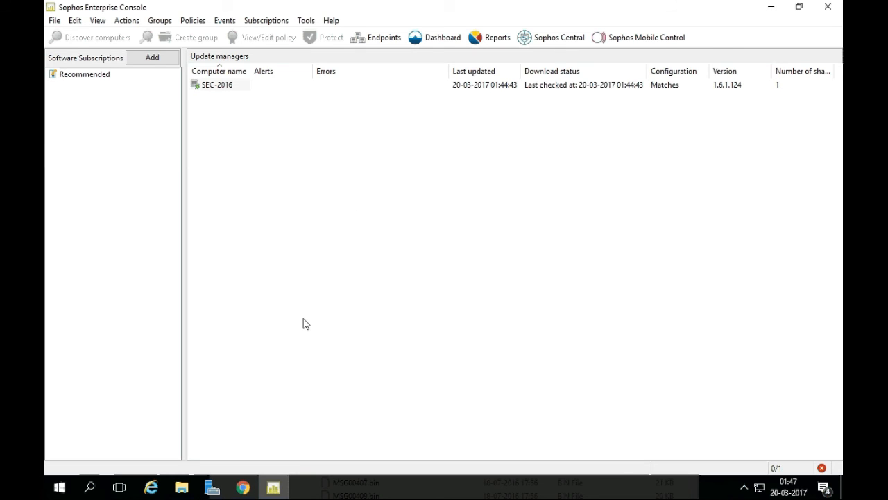
Return to the endpoints view and scroll the guide to section 14, Redirect endpoints.
left_click(371, 36)
left_click(352, 235)
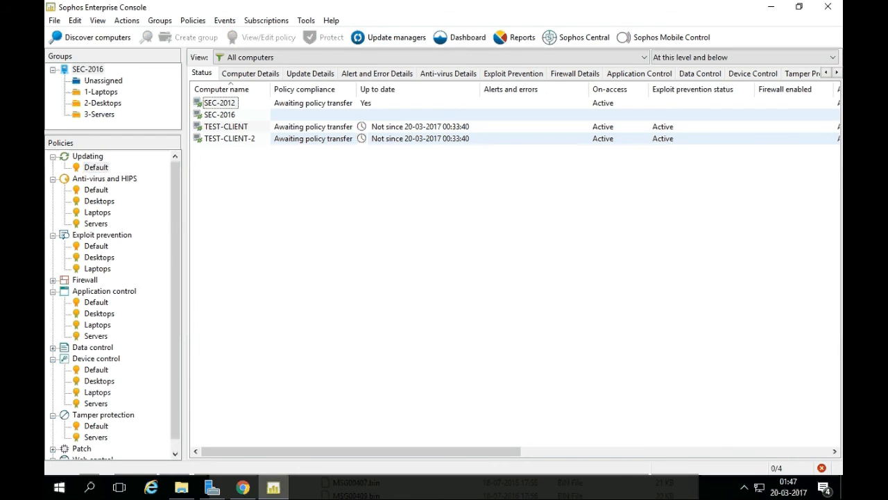
left_click(243, 487)
scroll(398, 196, "down", 10)
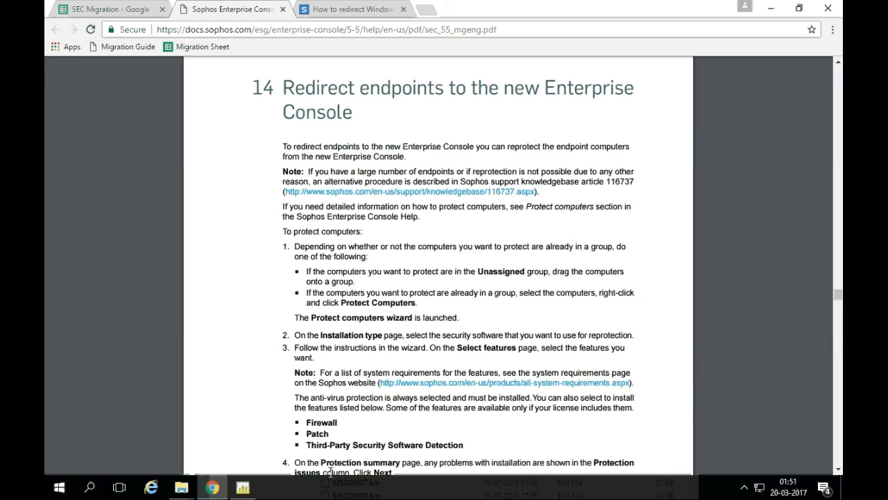
Look at TEST-CLIENT's actions without changing anything, then bring up KB article 116737.
left_click(243, 487)
right_click(236, 128)
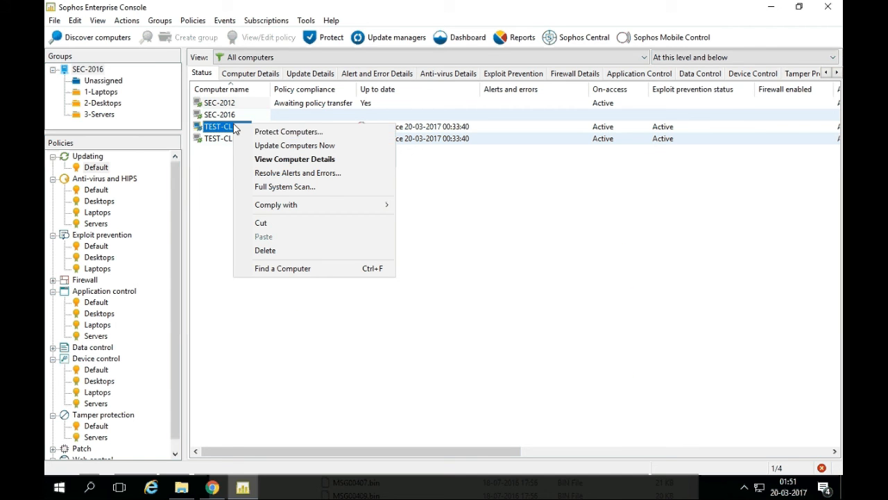
left_click(225, 158)
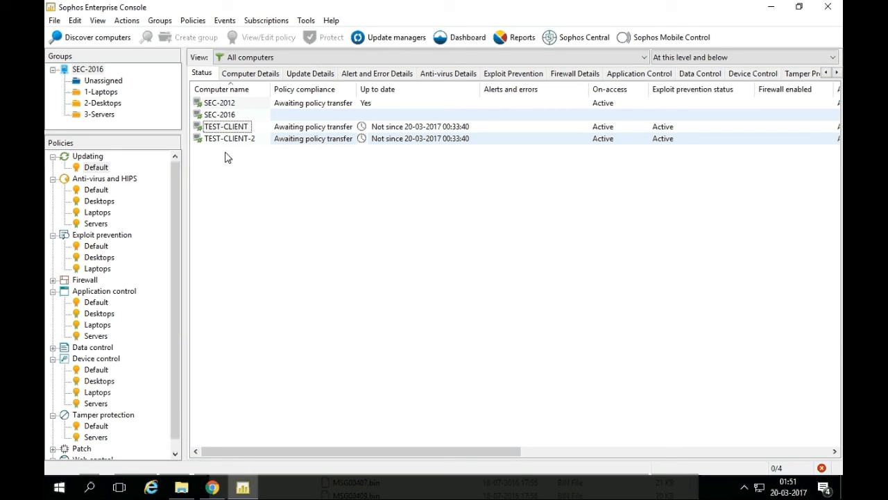
left_click(213, 487)
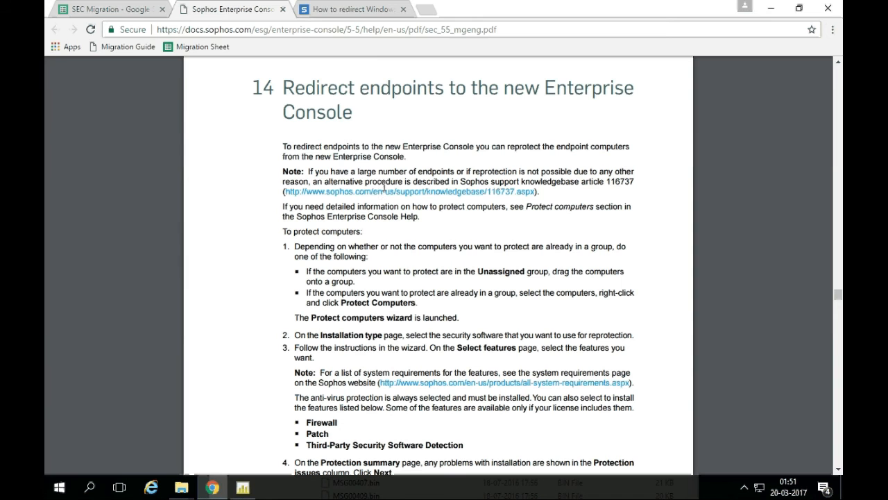
key("ctrl+Tab")
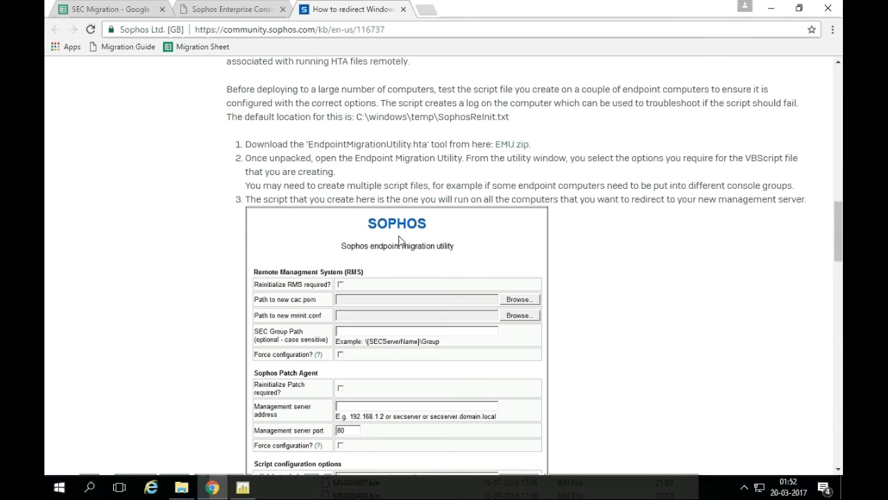
Scroll KB article 116737 to its What To Do steps for the Endpoint Migration Utility.
scroll(399, 239, "up", 1)
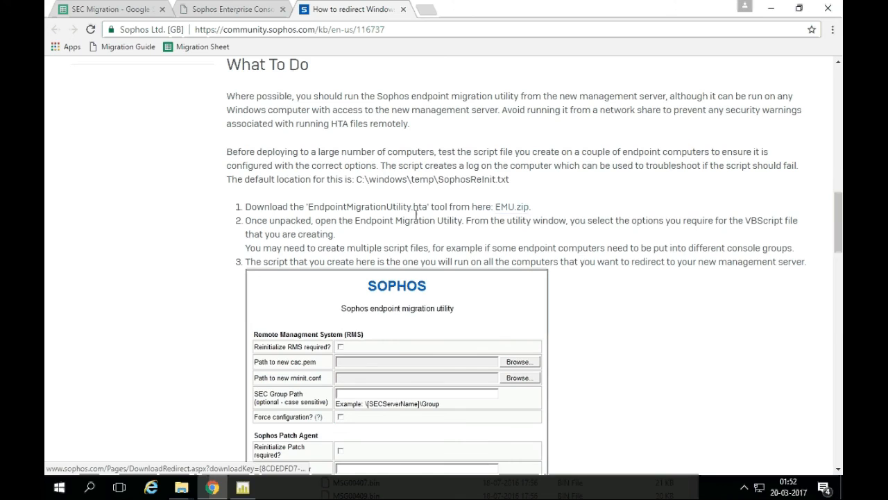
scroll(416, 215, "up", 1)
scroll(417, 215, "up", 4)
scroll(416, 215, "up", 3)
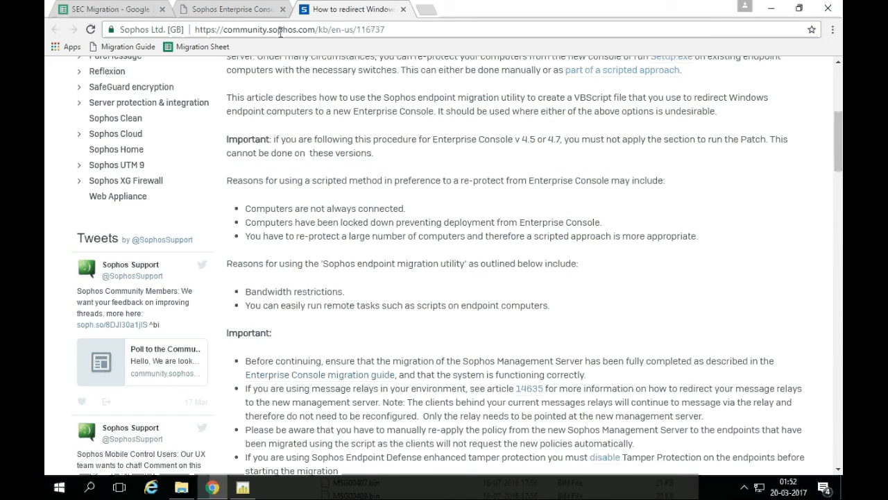
key("ctrl+shift+Tab")
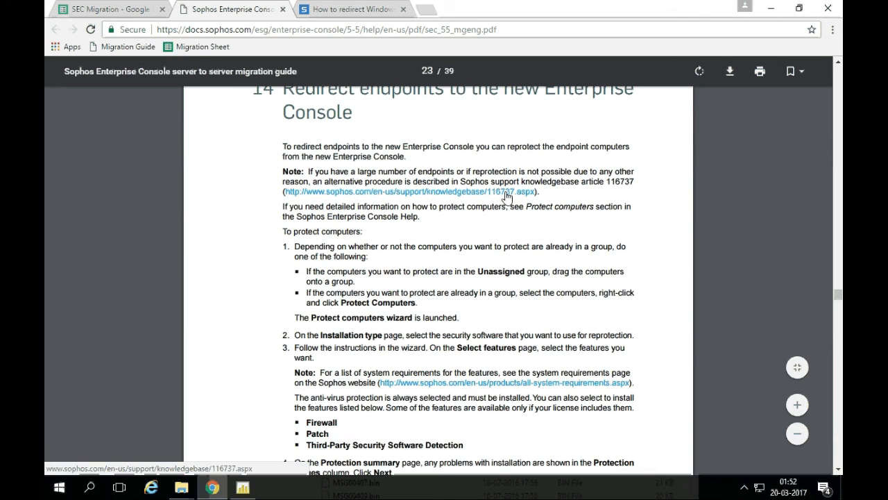
key("ctrl+Tab")
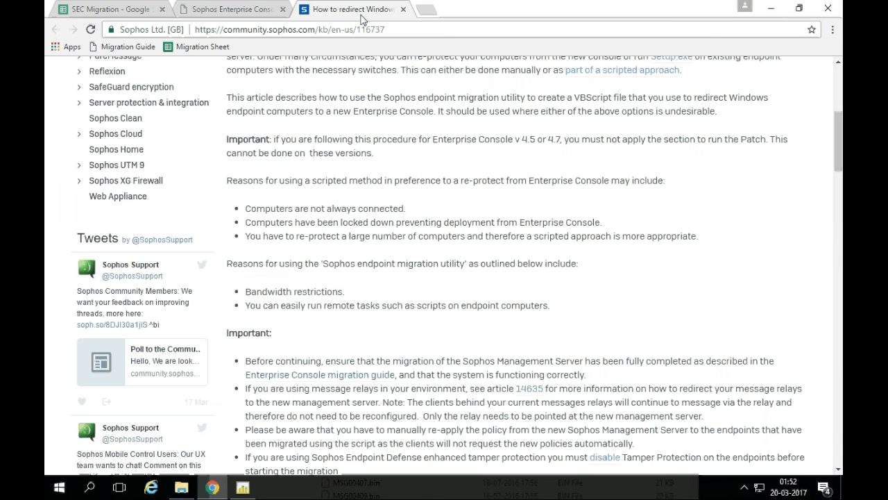
scroll(385, 285, "down", 3)
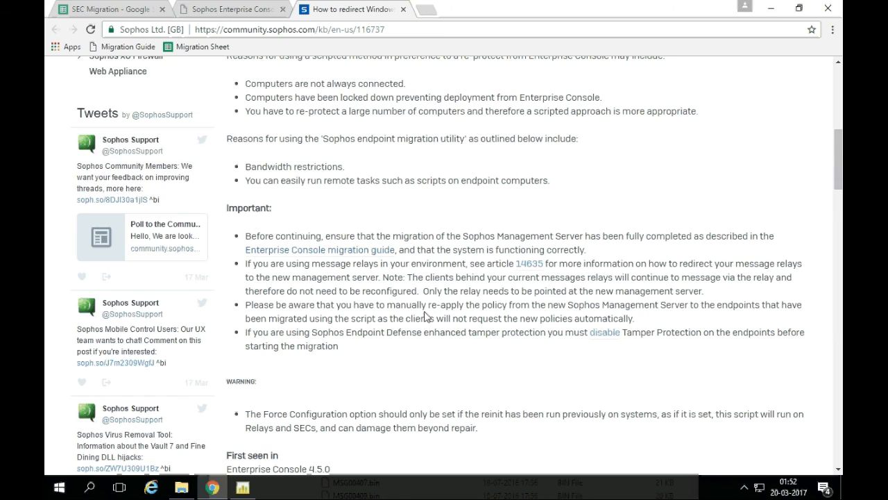
scroll(352, 318, "down", 3)
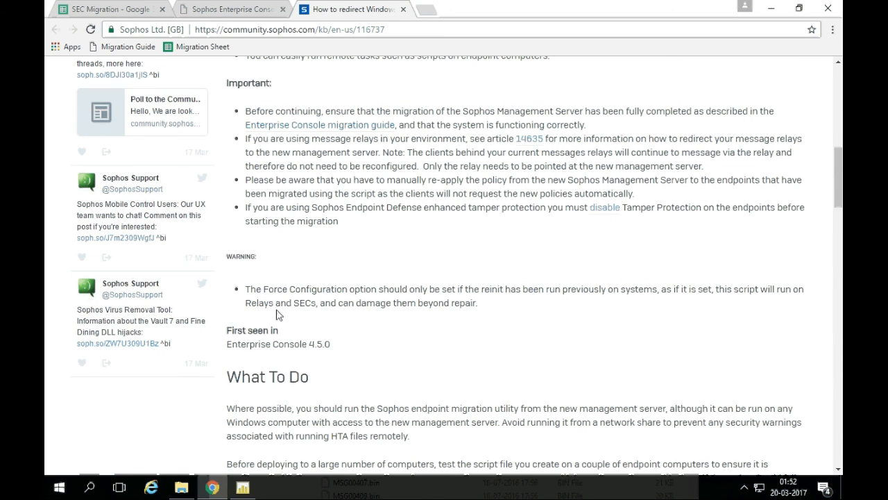
scroll(279, 315, "down", 4)
scroll(283, 323, "down", 3)
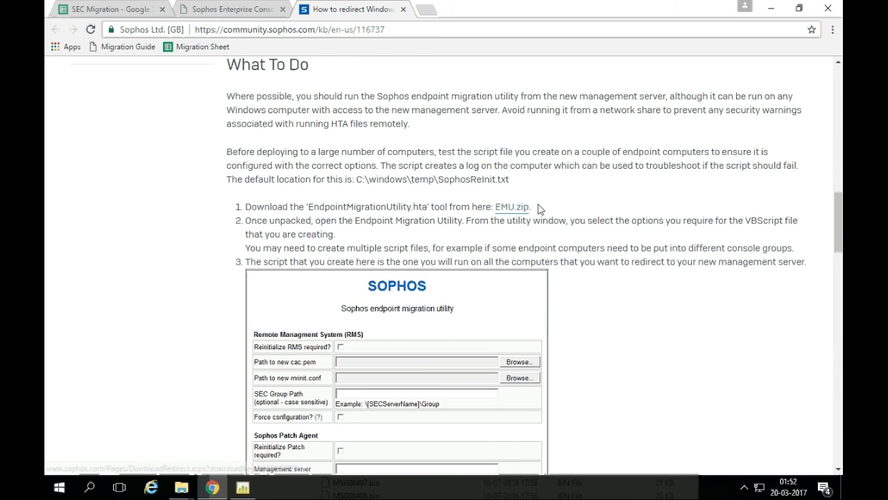
scroll(382, 249, "down", 3)
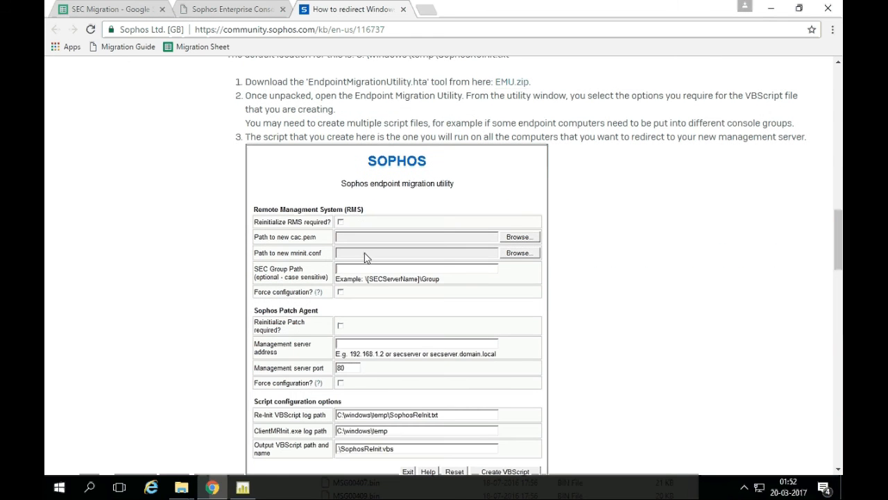
Run EndpointMigrationUtility1.3 from Downloads\emu, tick Reinitialize RMS required, and start choosing cac.pem.
mouse_move(181, 489)
left_click(234, 424)
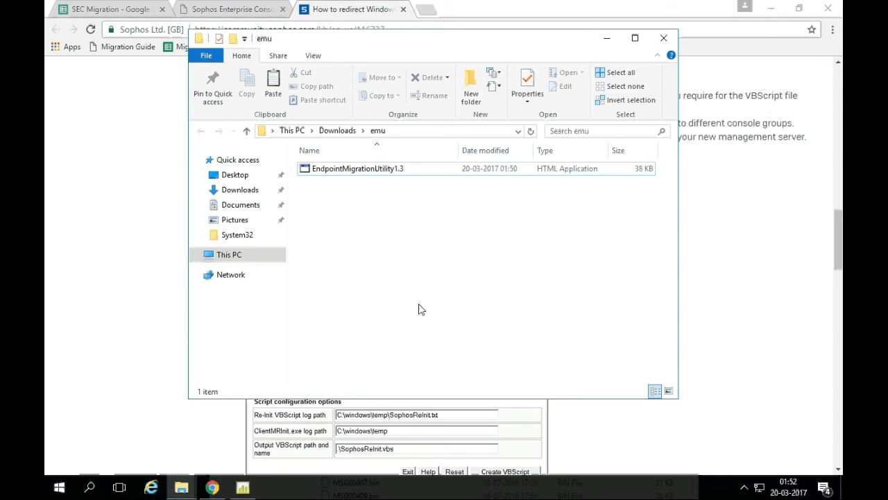
double_click(350, 173)
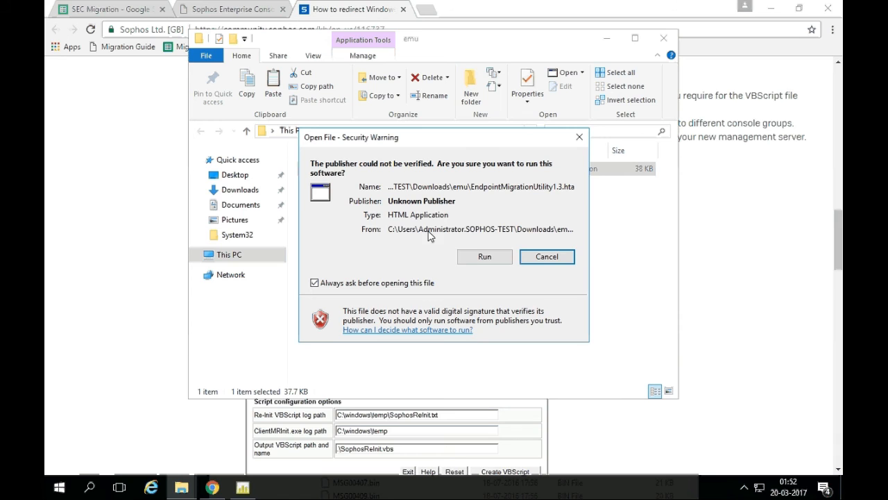
left_click(485, 256)
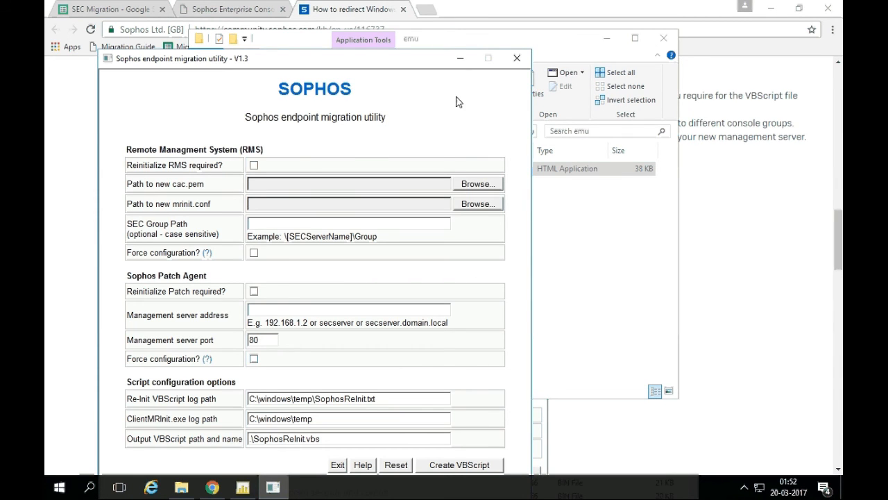
left_click_drag(378, 61, 503, 21)
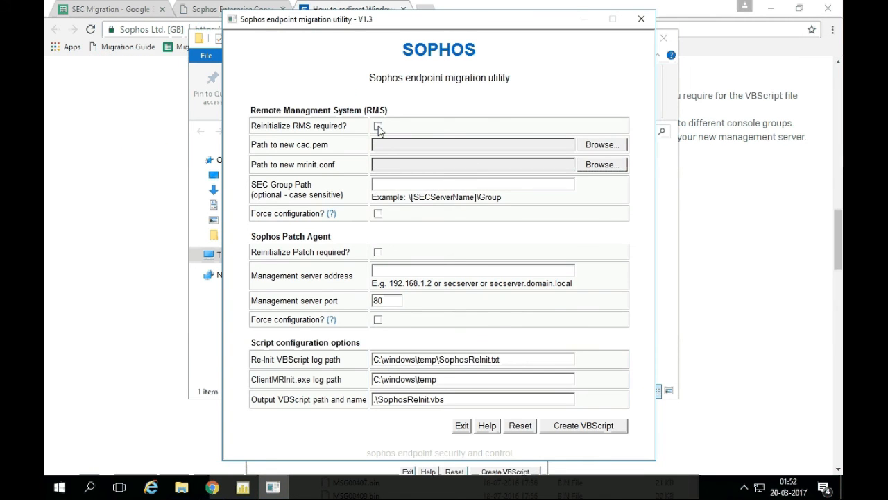
left_click(378, 127)
left_click(599, 144)
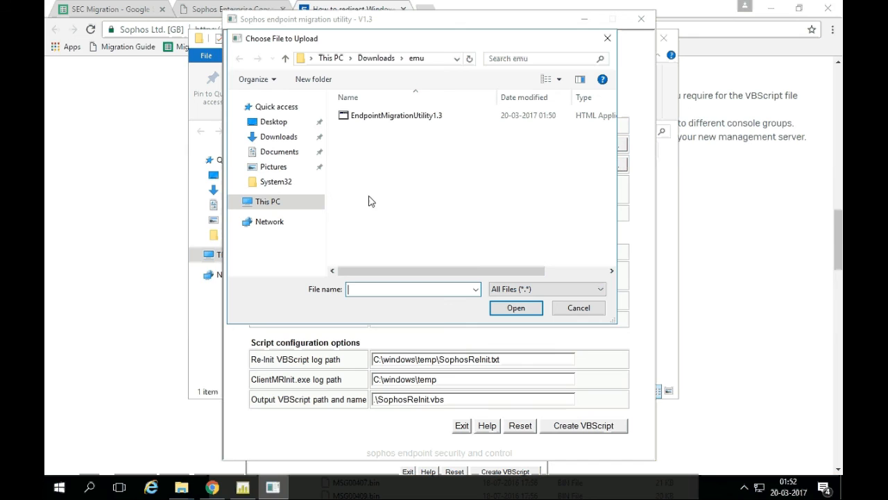
Select cac.pem from C:\Program Files (x86)\Sophos\Enterprise Console as the new certificate.
left_click(269, 202)
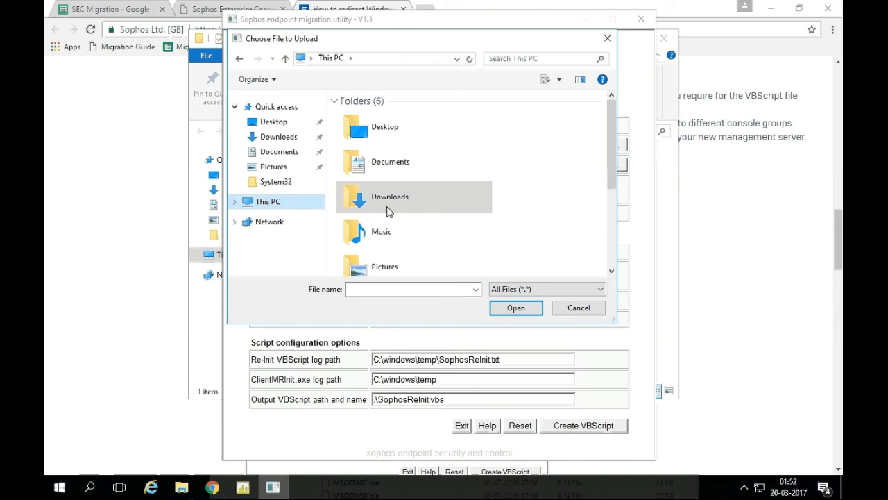
scroll(389, 212, "down", 3)
double_click(409, 216)
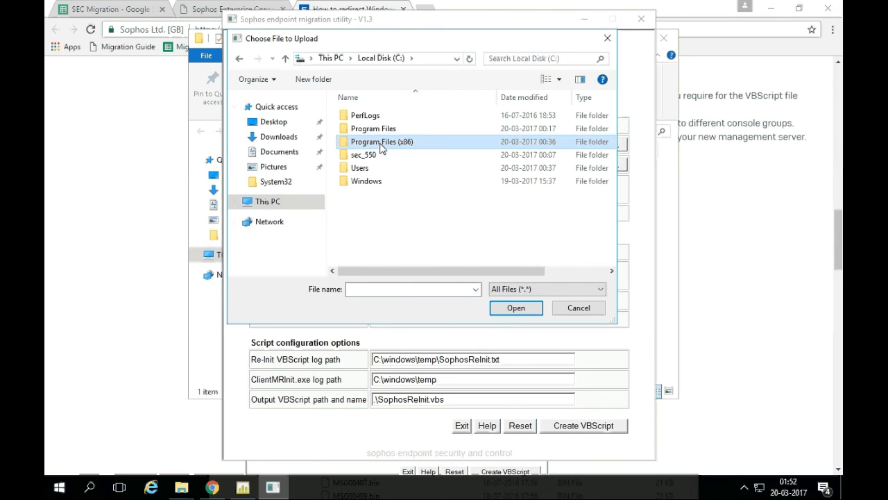
double_click(381, 142)
left_click(384, 196)
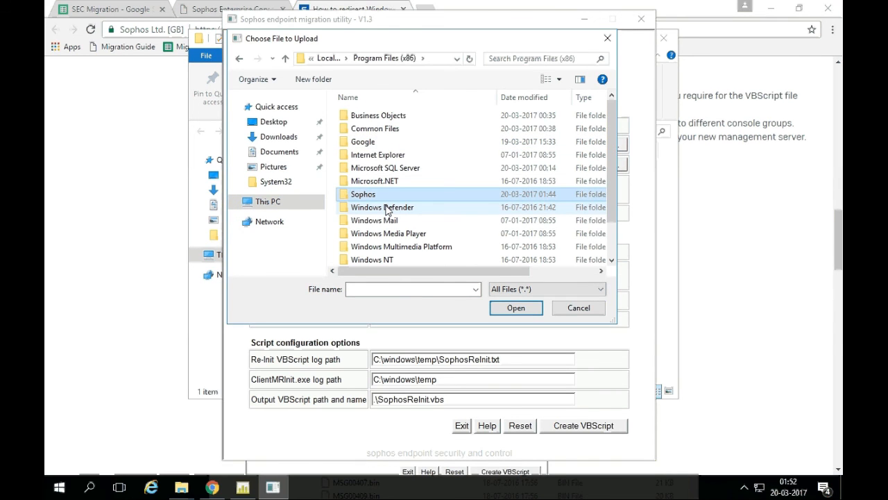
double_click(386, 197)
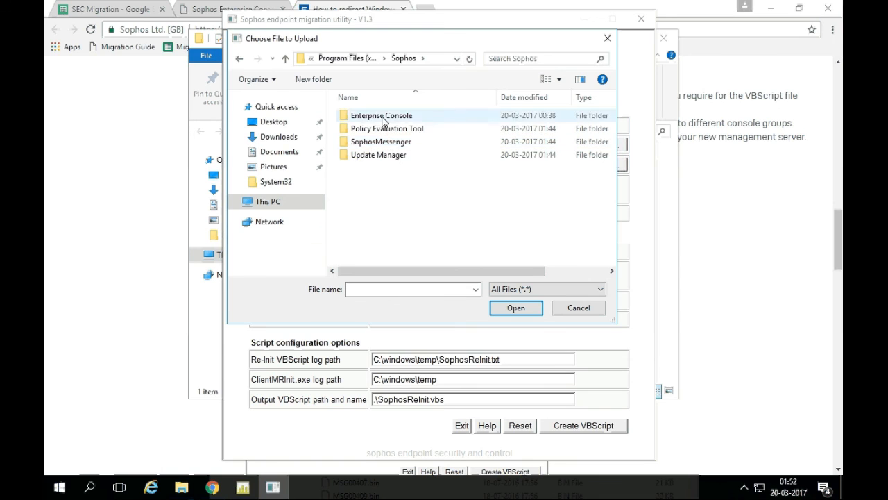
double_click(382, 115)
scroll(416, 173, "down", 5)
left_click(365, 112)
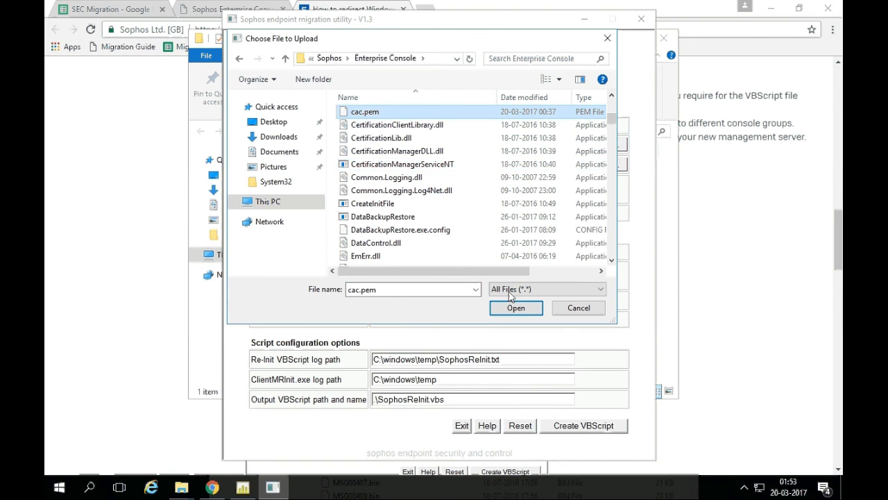
left_click(514, 305)
Select MRInit.conf from the same folder as the configuration file.
left_click(598, 165)
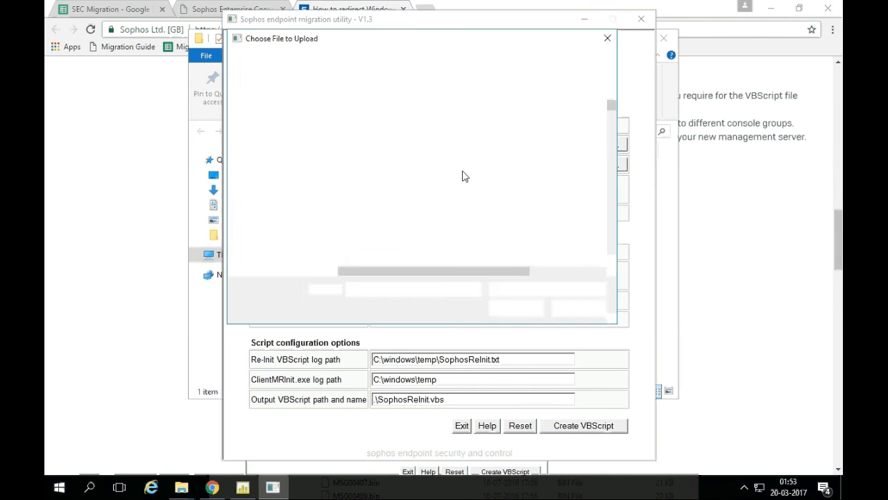
key("m")
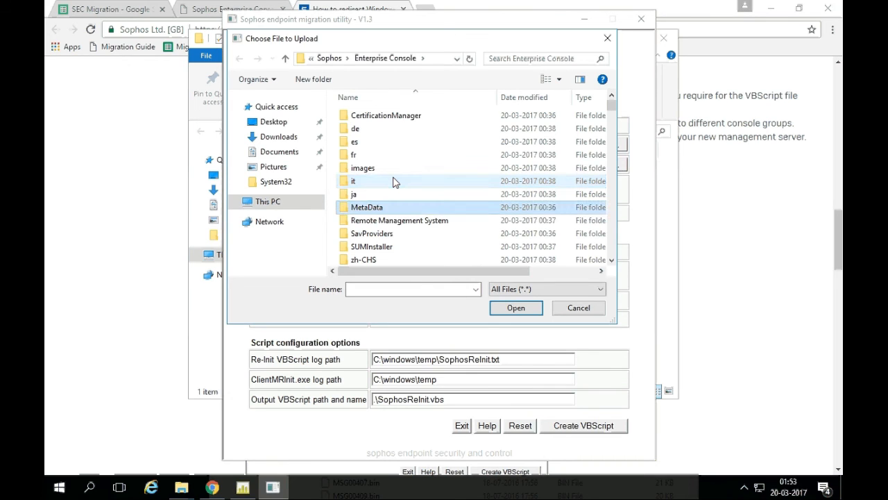
key("r")
left_click(516, 308)
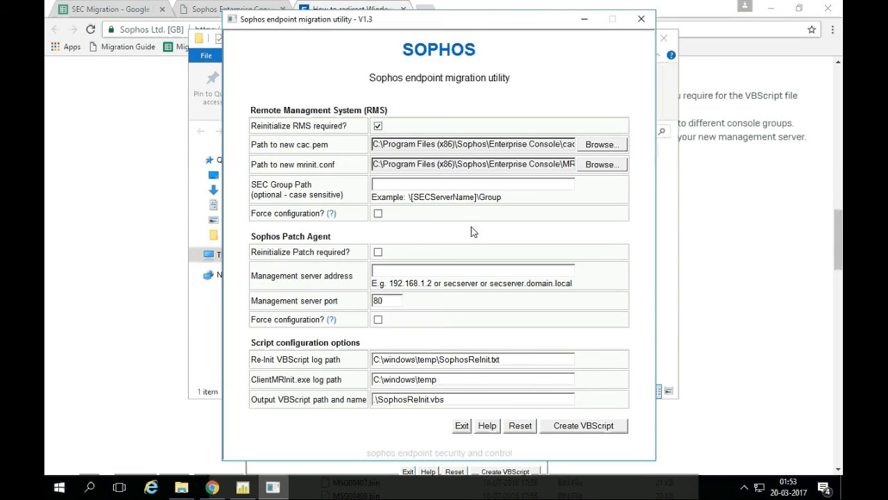
Set the SEC Group Path to \1-Laptops.
left_click(482, 183)
type("\\1-")
left_click(244, 488)
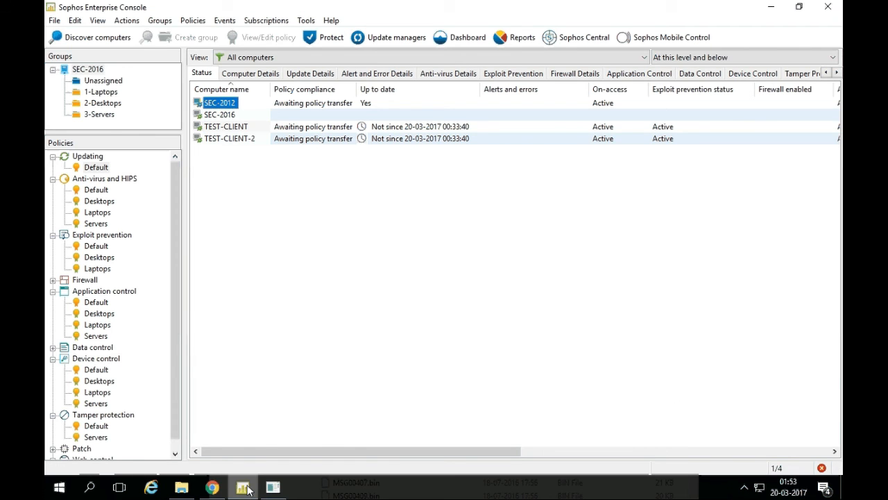
left_click(245, 489)
type("L")
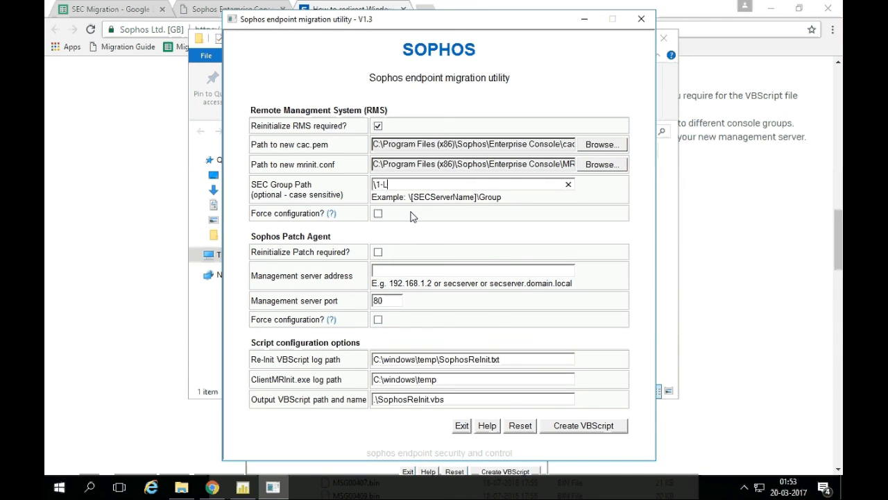
type("aptops")
Tick Reinitialize Patch required and start the server address as 192.168.0.
left_click(379, 252)
type("192.168.0.1")
key("BackSpace")
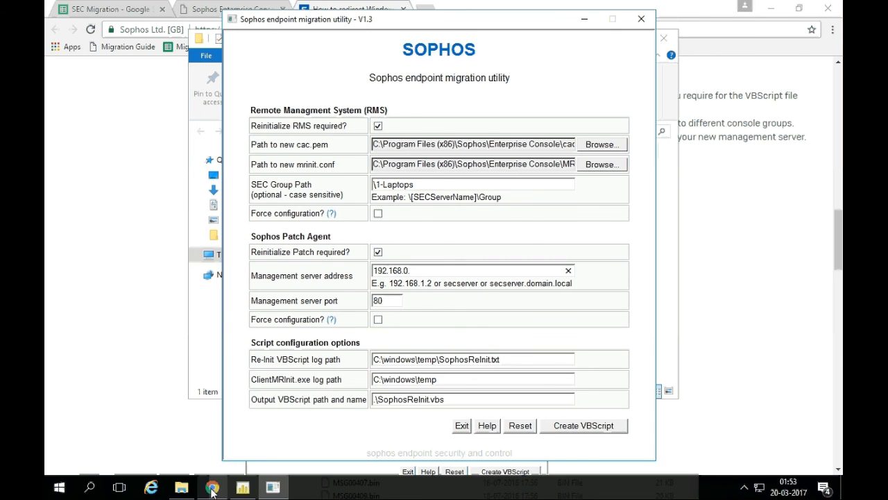
left_click(211, 488)
Enter 192.168.0.152 from the SEC Migration sheet as the management server address and create SophosReInit.vbs.
left_click(111, 9)
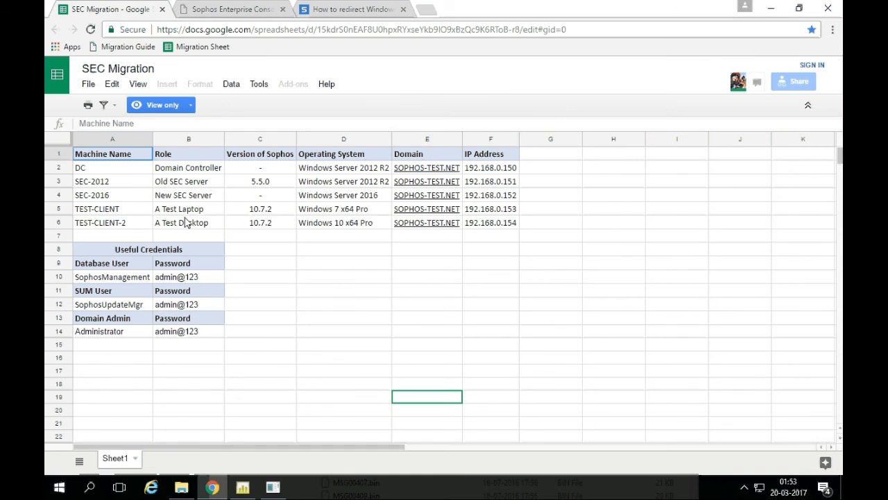
left_click(512, 199)
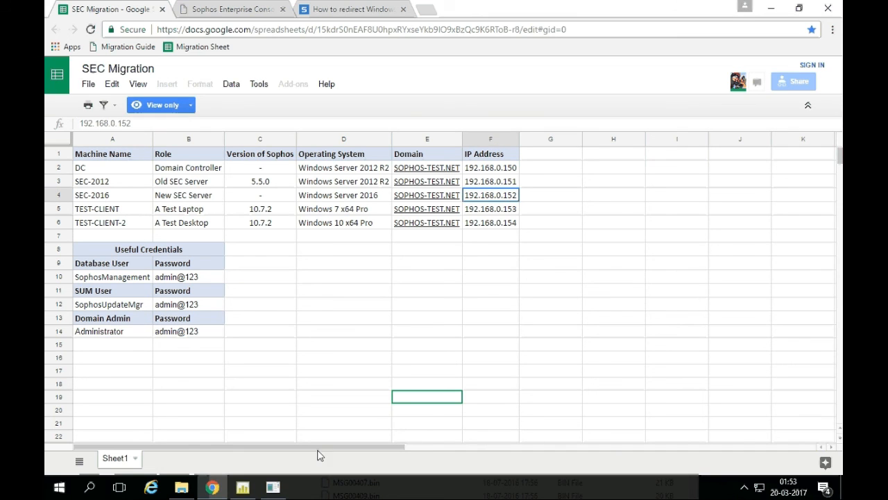
left_click(273, 487)
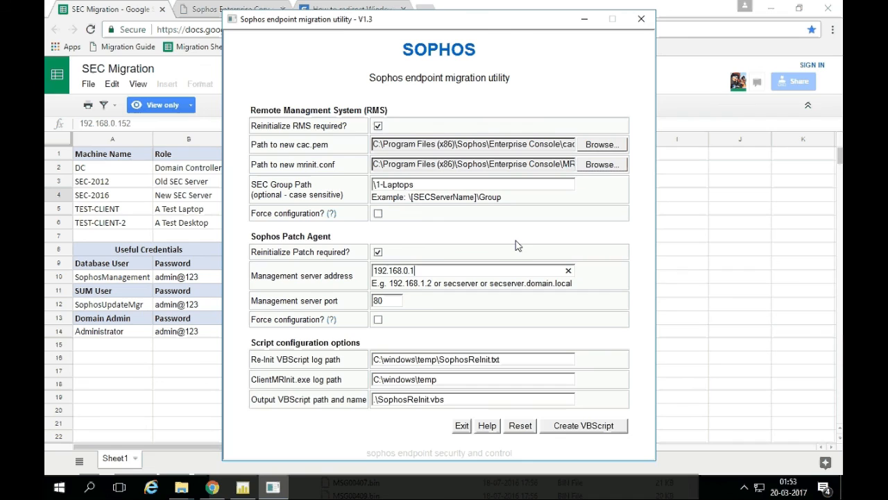
type("52")
left_click(562, 428)
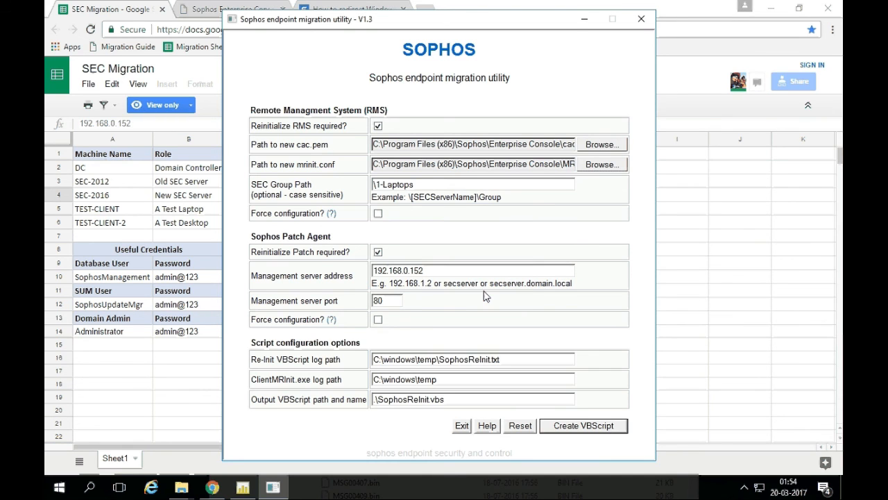
left_click(181, 487)
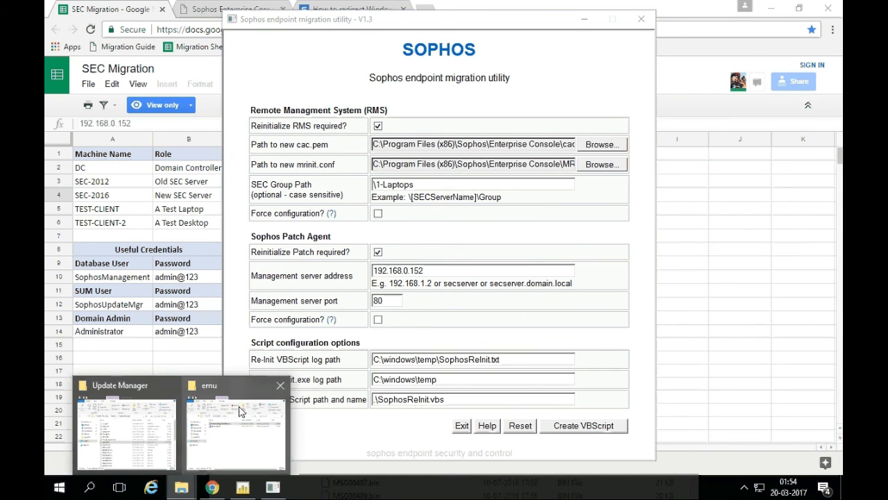
Confirm the 23 KB SophosReInit script is in Downloads\emu, then minimise the migration utility.
left_click(238, 411)
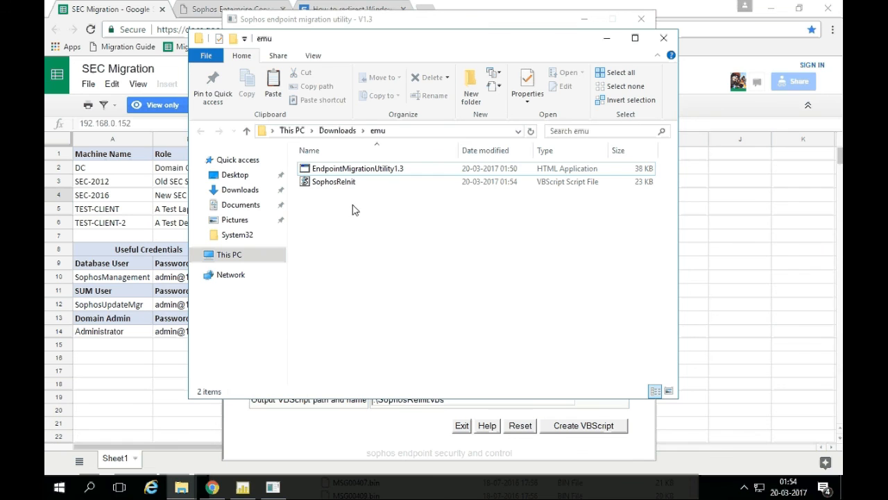
left_click(338, 187)
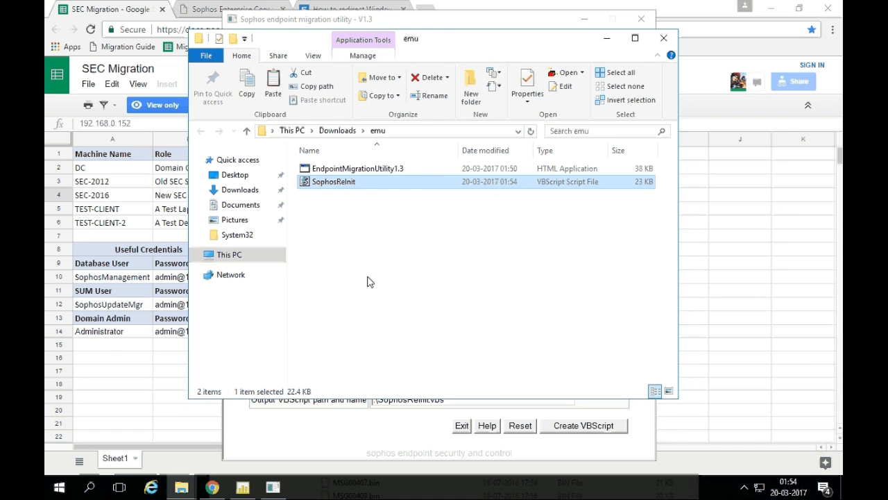
left_click(447, 25)
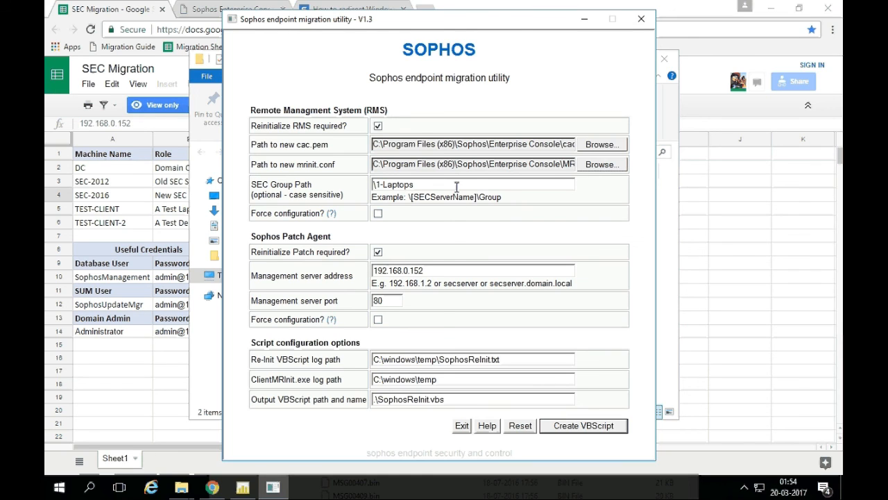
left_click(585, 23)
Read the KB's step 5 note that SophosReInit.vbs must run as an administrative user, then minimise Chrome.
left_click(213, 487)
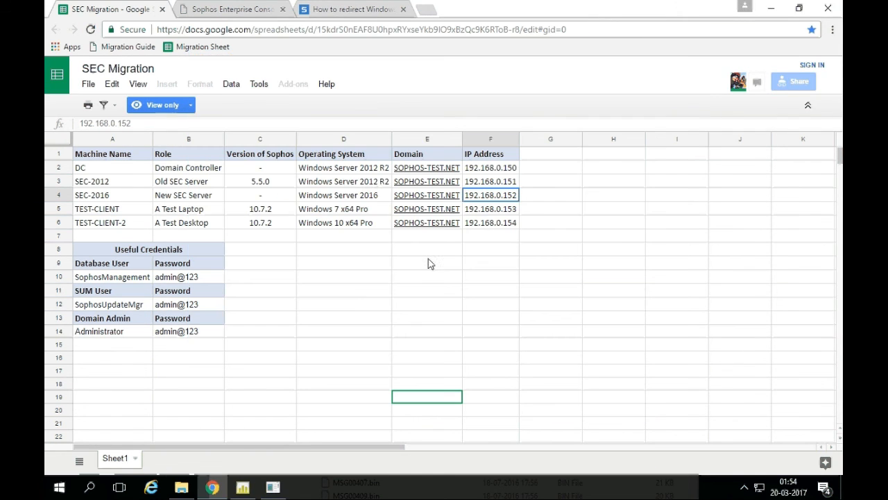
left_click(365, 9)
scroll(462, 238, "down", 6)
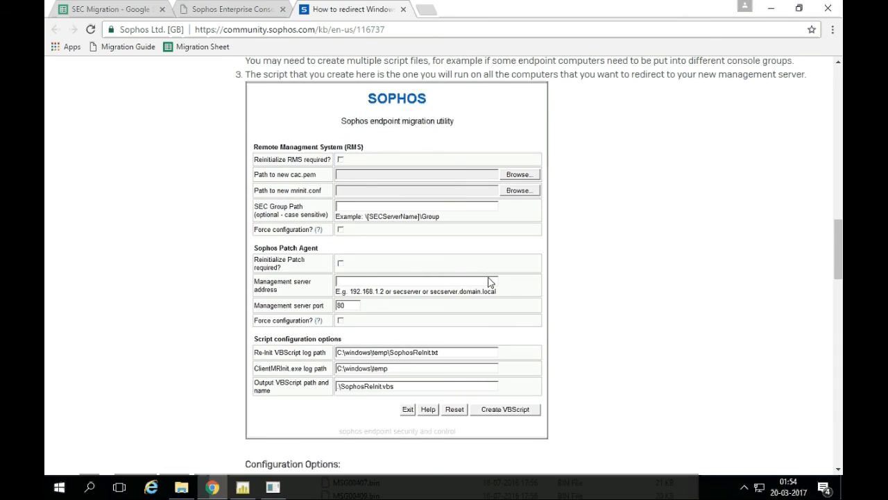
scroll(476, 272, "down", 2)
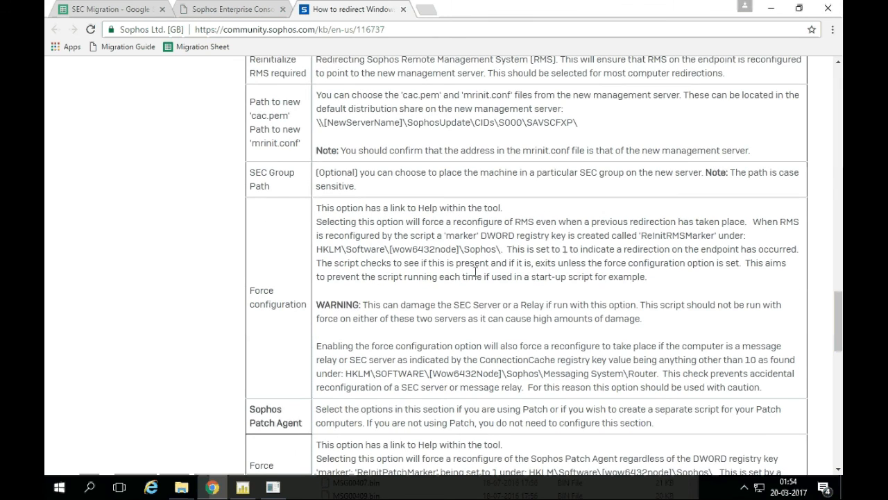
scroll(391, 324, "down", 2)
scroll(398, 301, "down", 2)
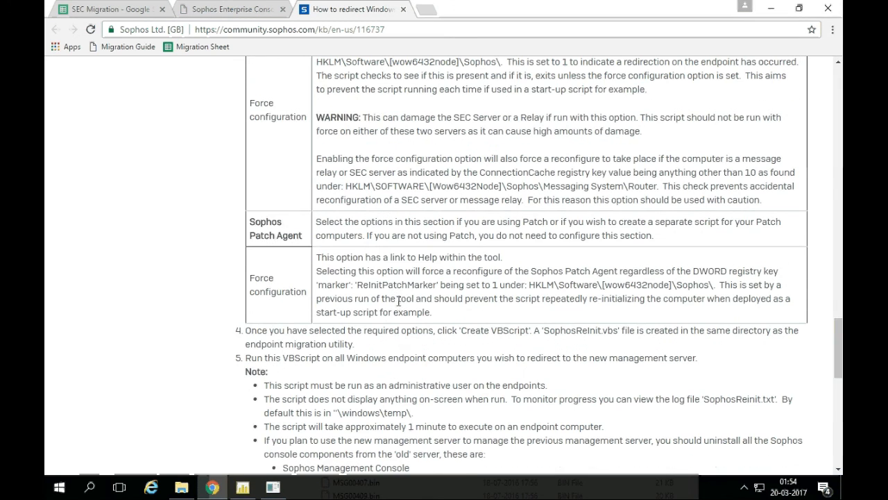
scroll(399, 348, "down", 2)
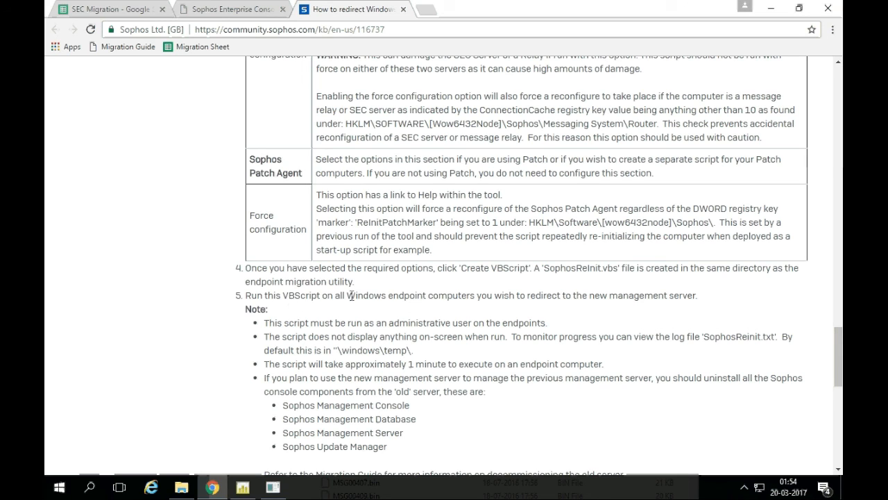
left_click_drag(250, 296, 441, 291)
left_click_drag(270, 323, 552, 333)
triple_click(420, 324)
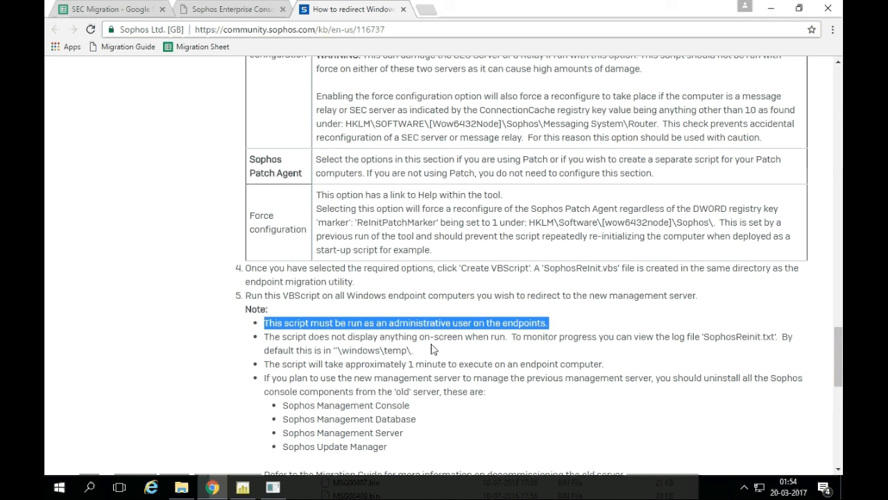
scroll(429, 340, "up", 20)
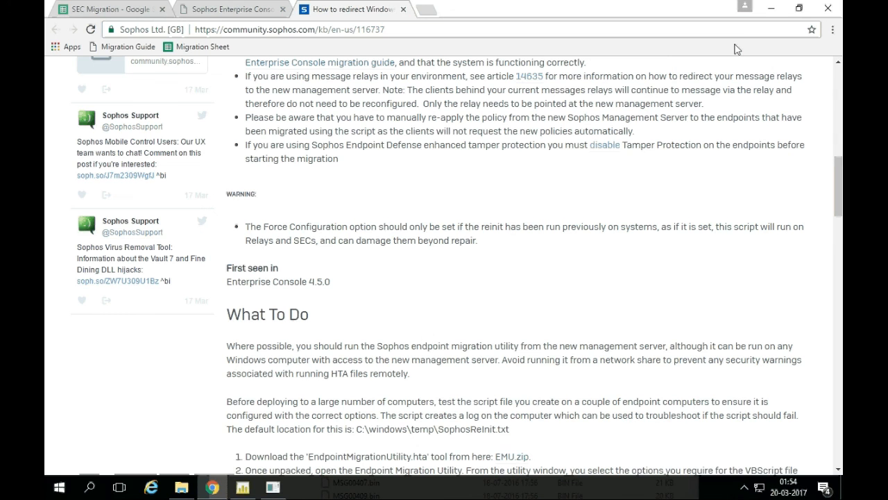
left_click(773, 9)
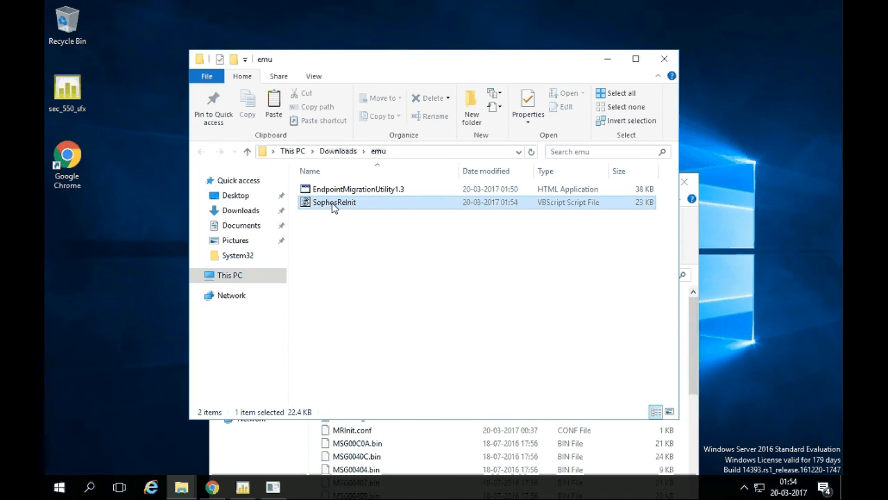
Bring Enterprise Console forward and show the 1-Laptops group, which holds only TEST-CLIENT.
left_click(243, 487)
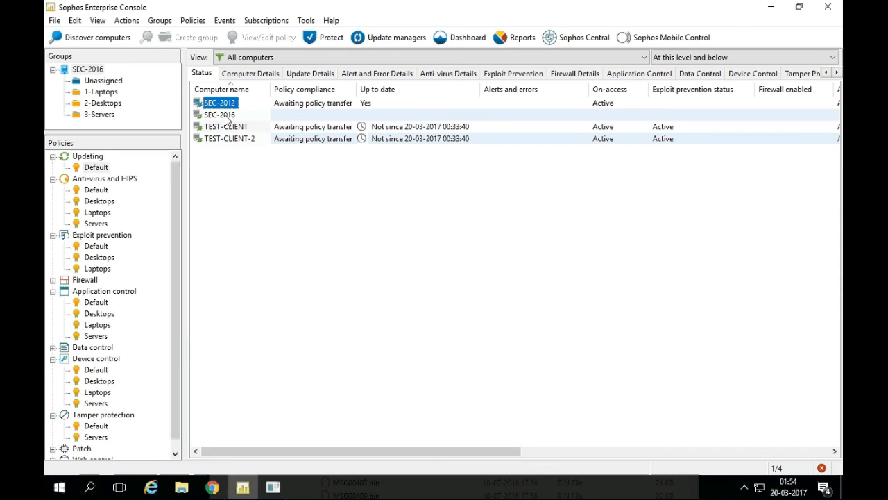
left_click(98, 93)
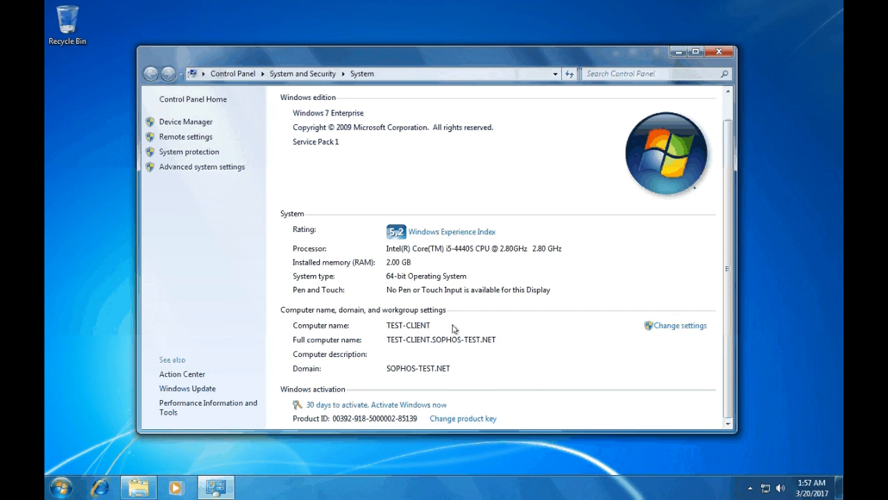
On TEST-CLIENT, open a Command Prompt at C:\Temp and check the current user with whoami.
left_click(678, 51)
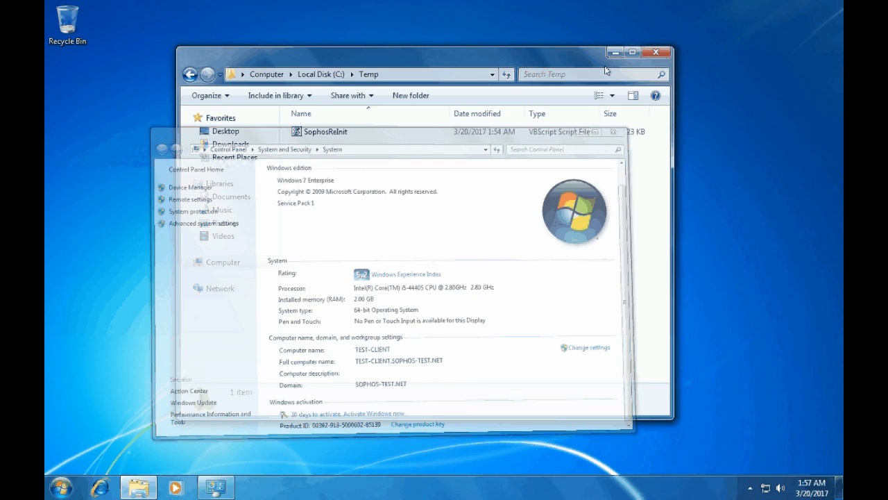
right_click(309, 134)
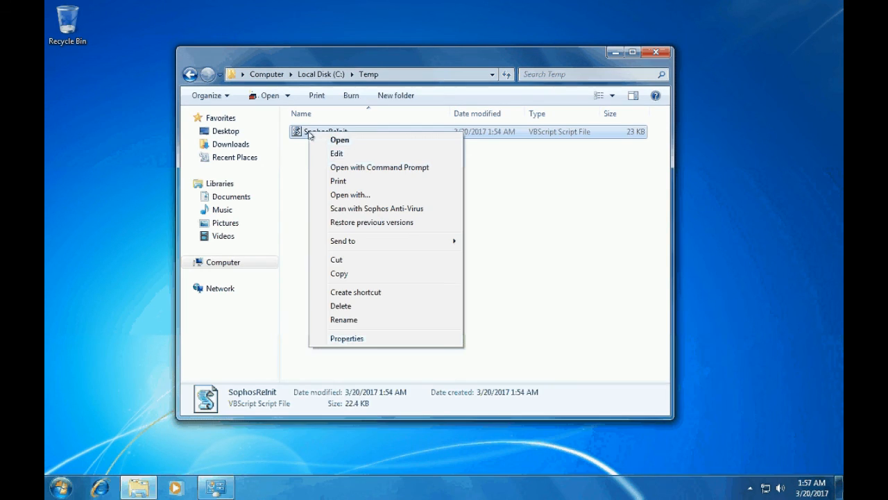
left_click(284, 222)
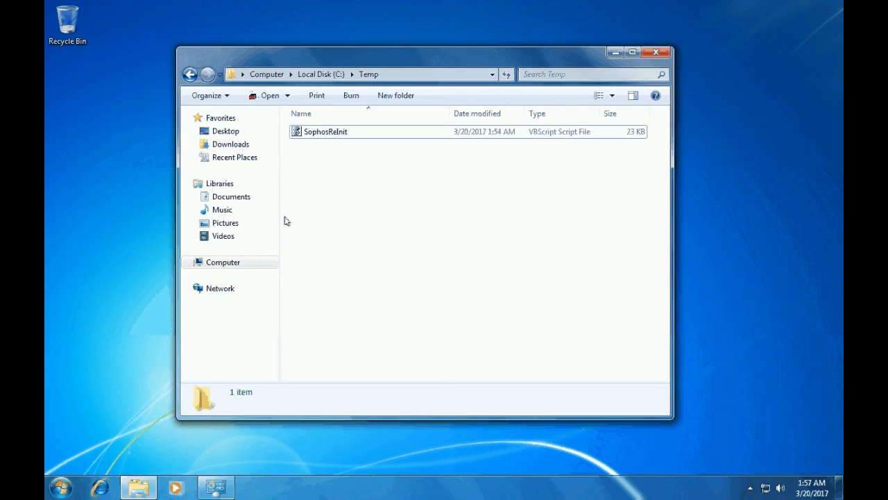
key("super")
key("super+r")
type("cmd")
key("Return")
type("whoami")
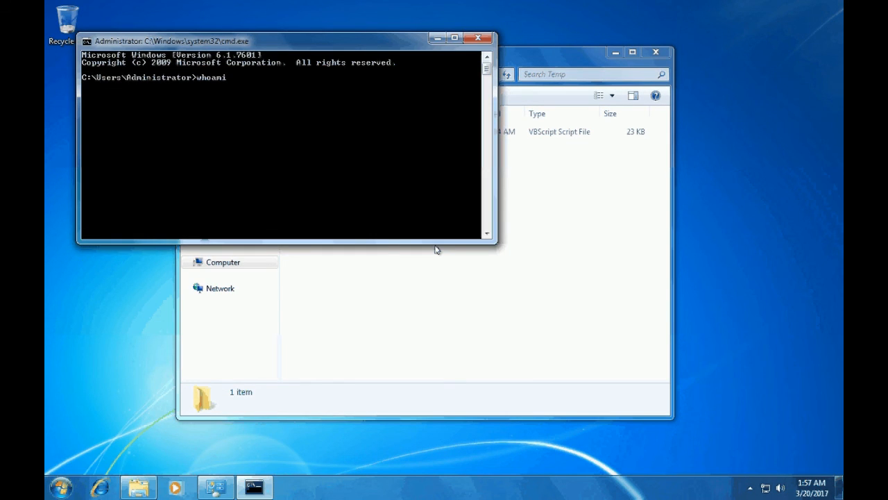
key("Return")
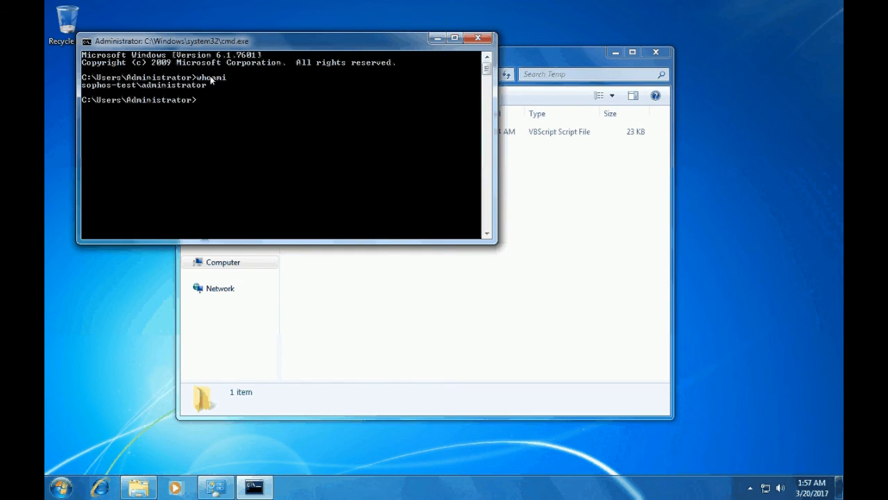
Run SophosReInit.vbs from the C:\Temp prompt, writing fresh logs to C:\Windows\Temp.
left_click(437, 38)
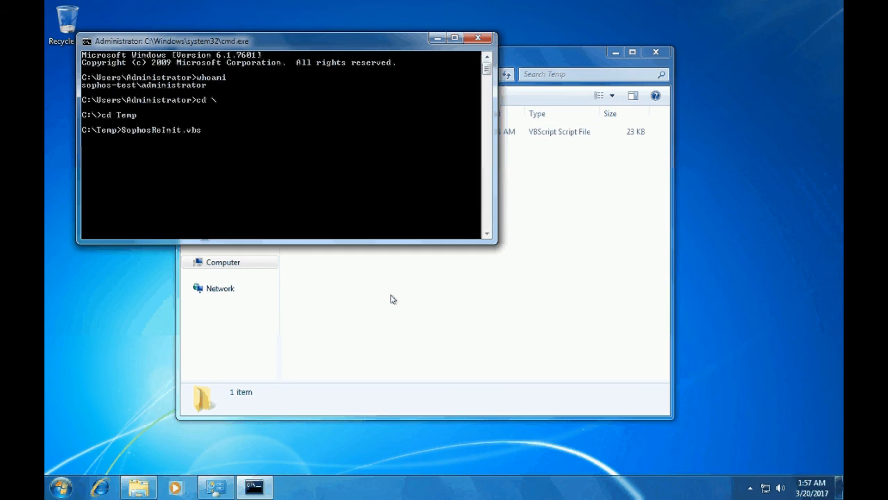
key("Return")
left_click_drag(374, 49, 533, 169)
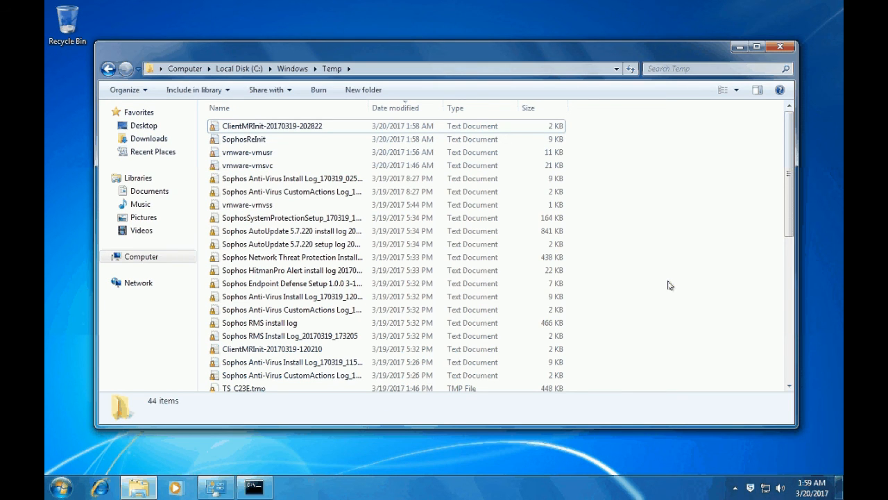
left_click(254, 487)
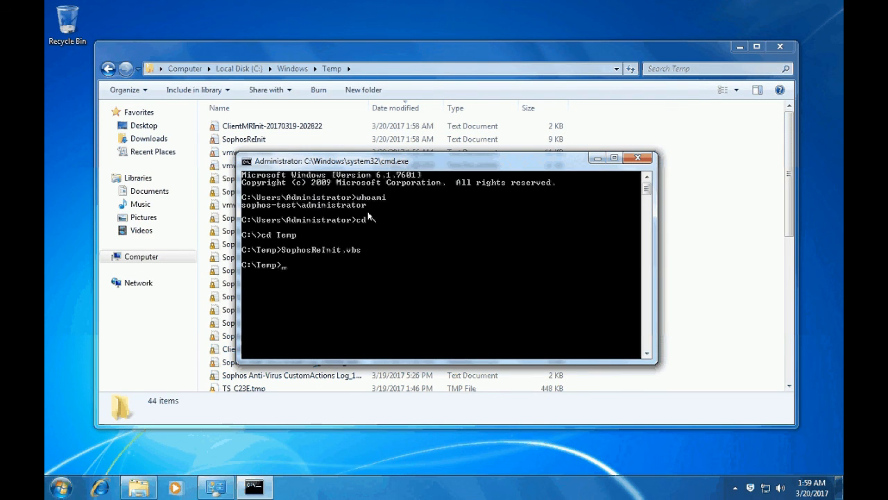
left_click(680, 211)
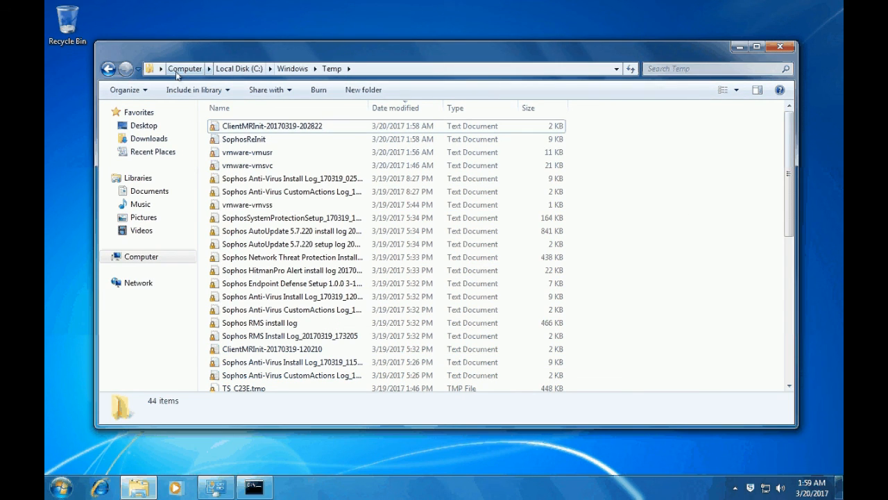
double_click(285, 127)
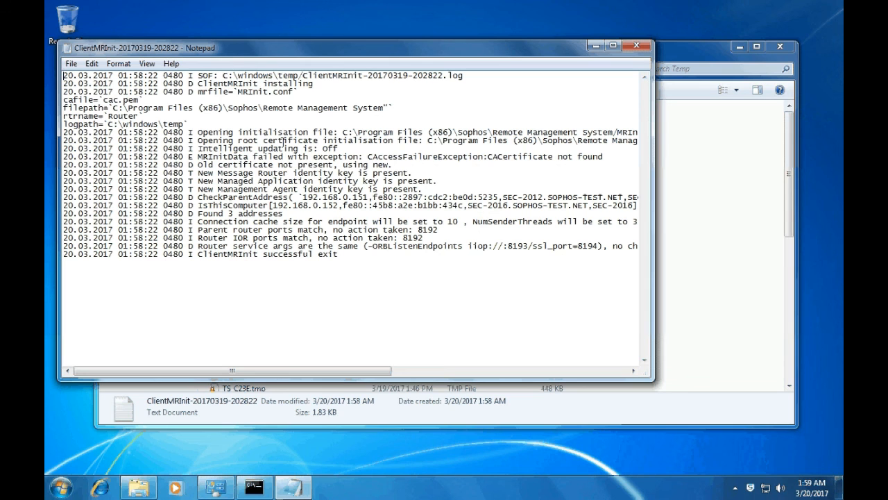
left_click_drag(651, 377, 793, 379)
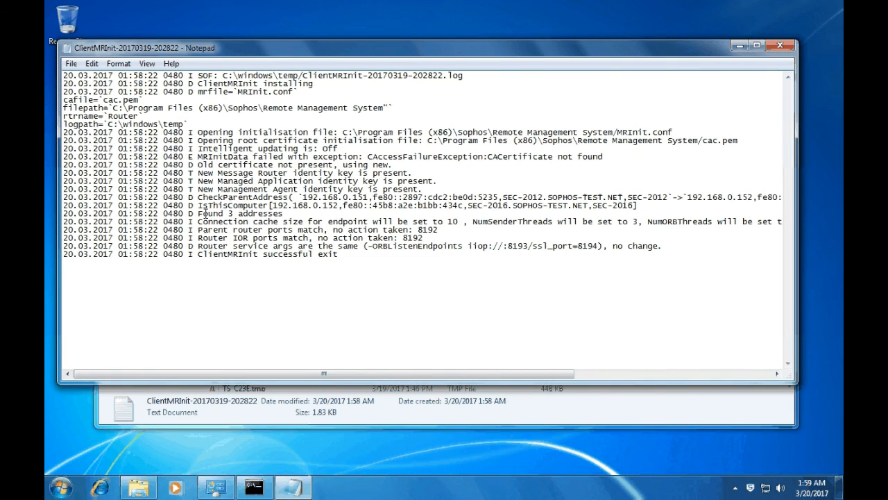
left_click_drag(198, 214, 286, 213)
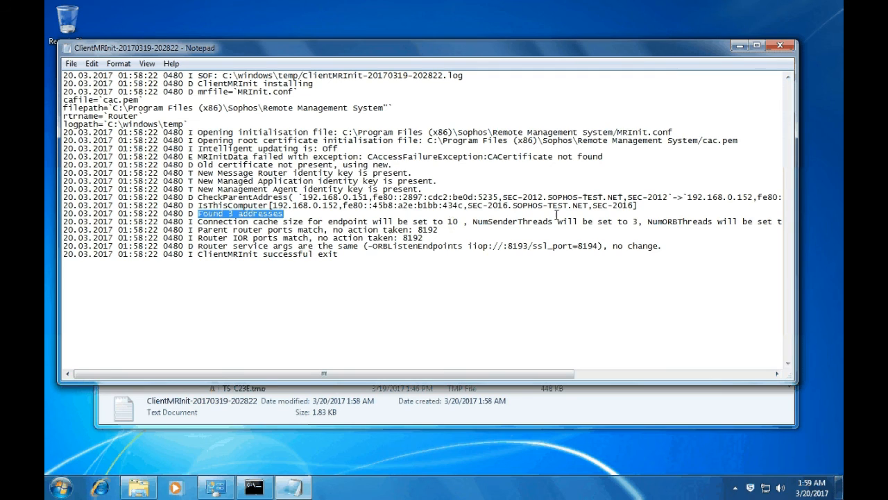
left_click_drag(468, 206, 570, 205)
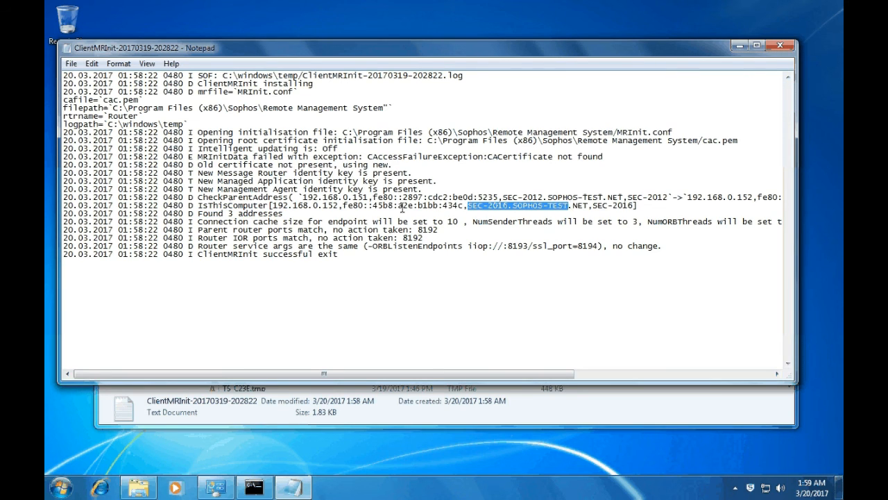
left_click(500, 272)
key("Up")
key("Up")
key("Up")
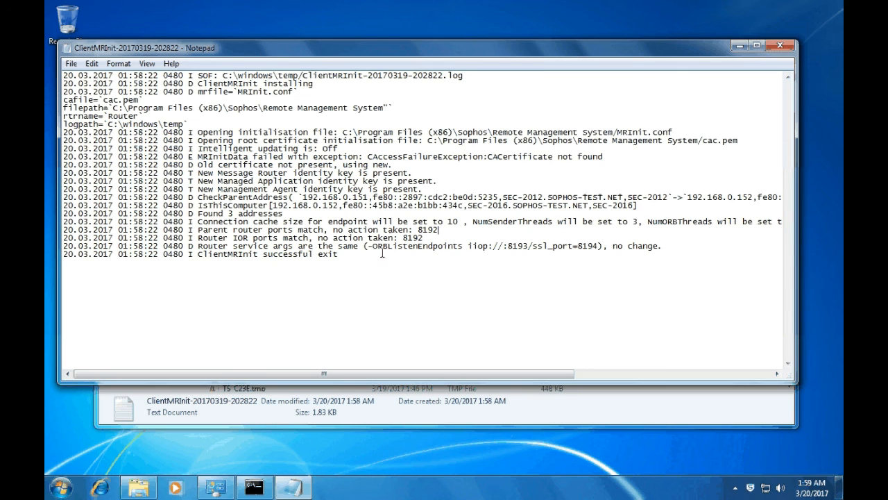
left_click(739, 49)
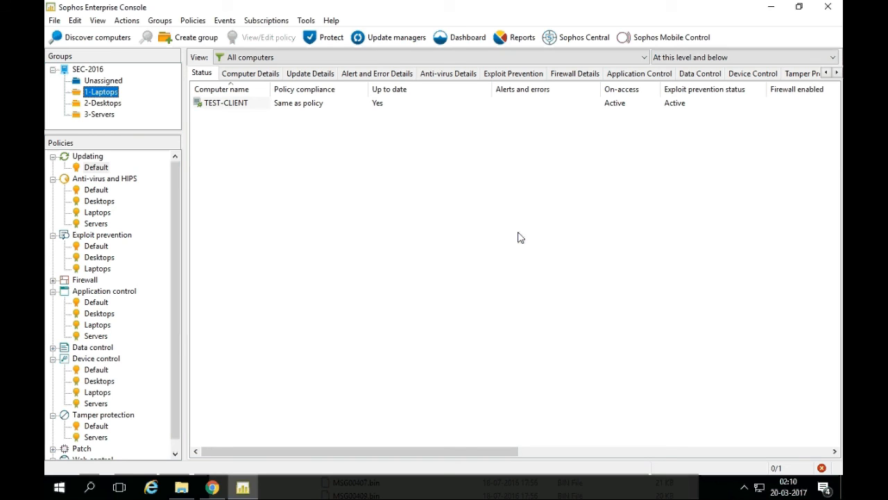
Start the Protect Computers wizard for TEST-CLIENT-2 in 2-Desktops, accepting the default protection features.
left_click(114, 105)
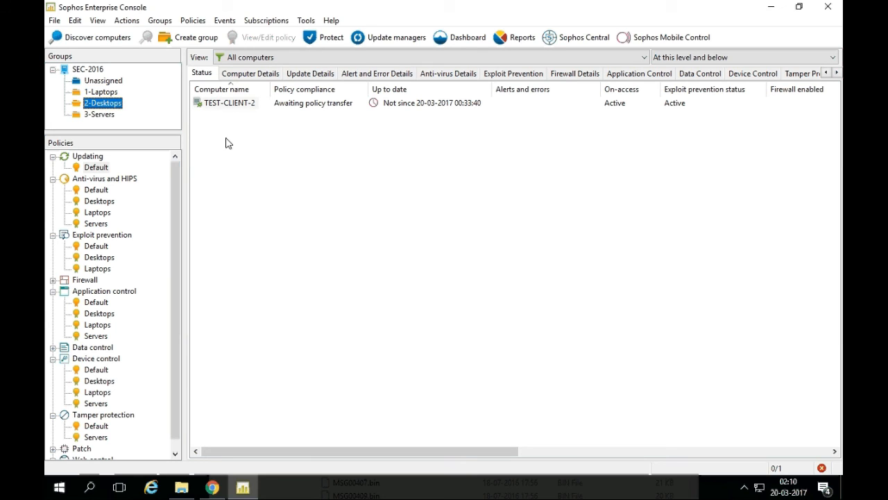
right_click(227, 104)
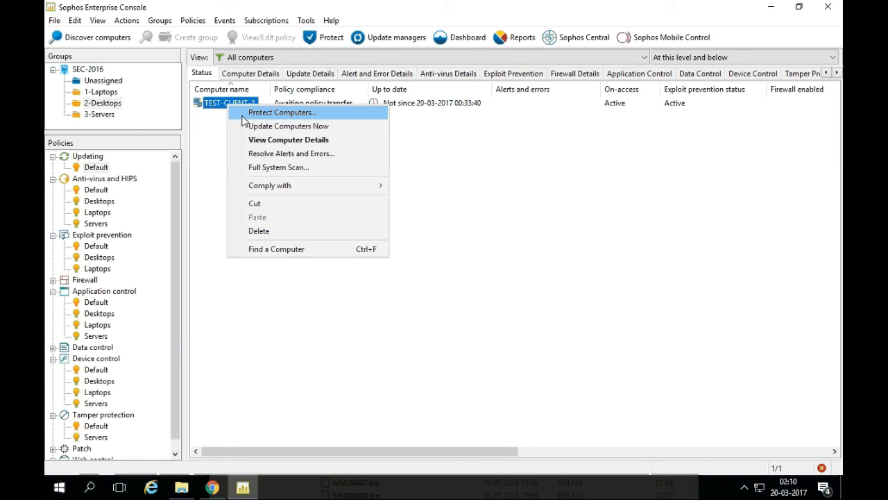
left_click(243, 117)
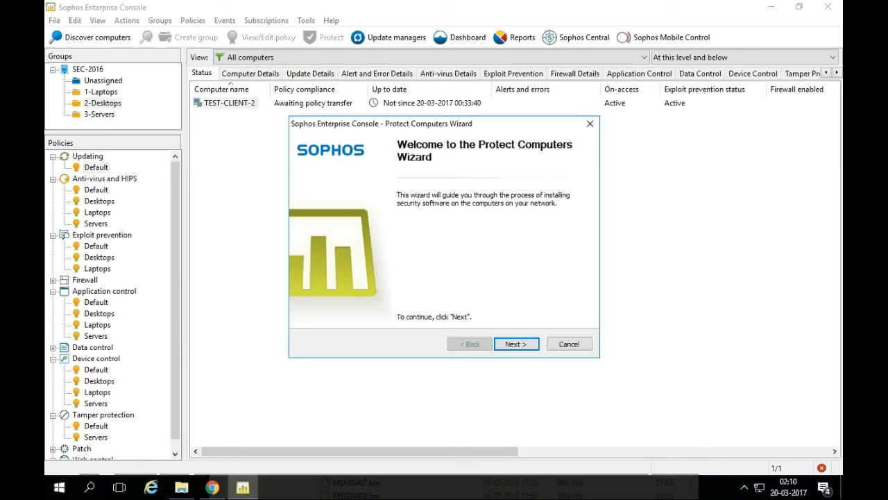
left_click(517, 344)
left_click(517, 344)
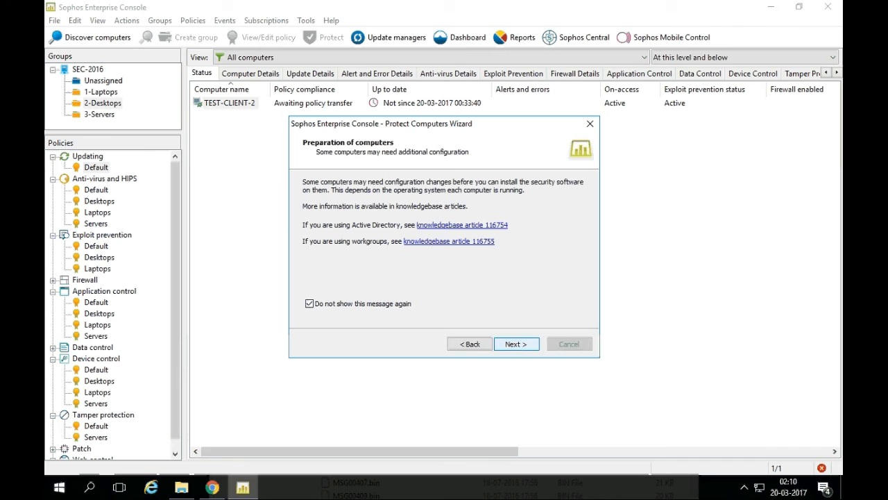
left_click(524, 344)
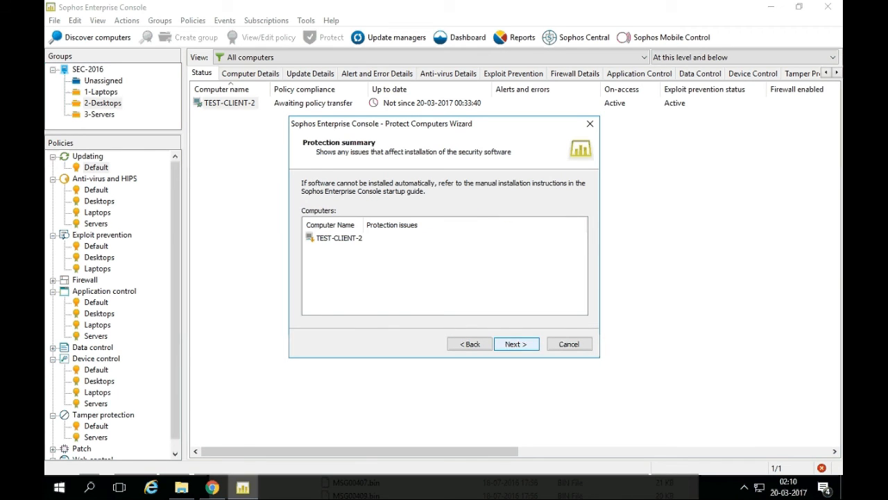
left_click(525, 350)
Enter the SOPHOS-TEST domain administrator credentials and launch the installation.
type("SOP")
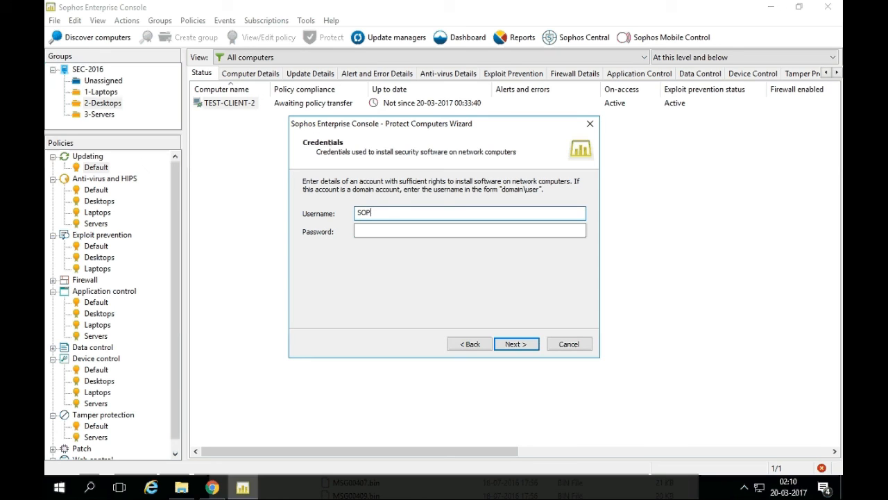
type("HOS-TEST\\Administrator")
key("Tab")
type("*********")
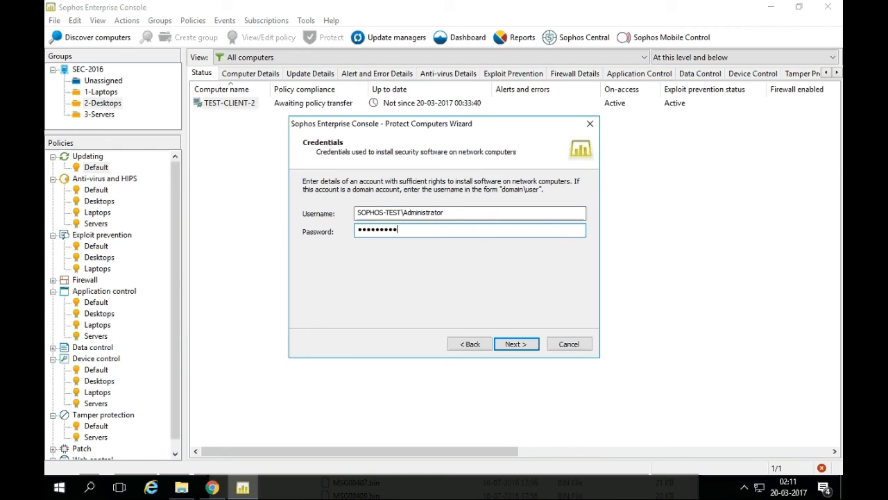
left_click(511, 342)
left_click(511, 343)
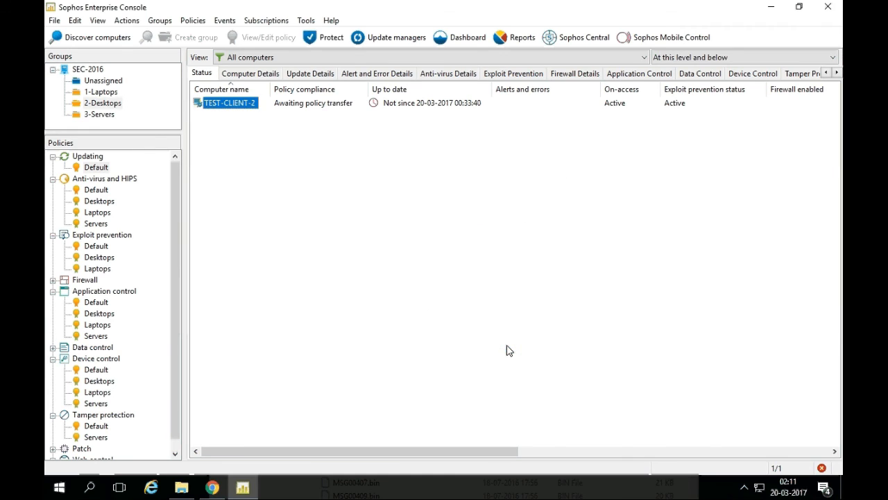
left_click(444, 307)
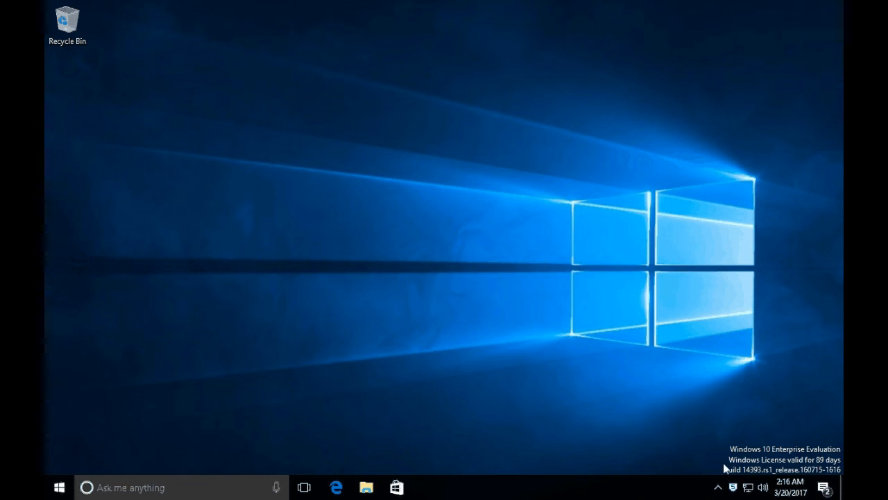
Open Sophos Endpoint Security and Control as administrator and verify it updates from \\SEC-2016\SophosUpdate.
right_click(733, 487)
left_click(679, 440)
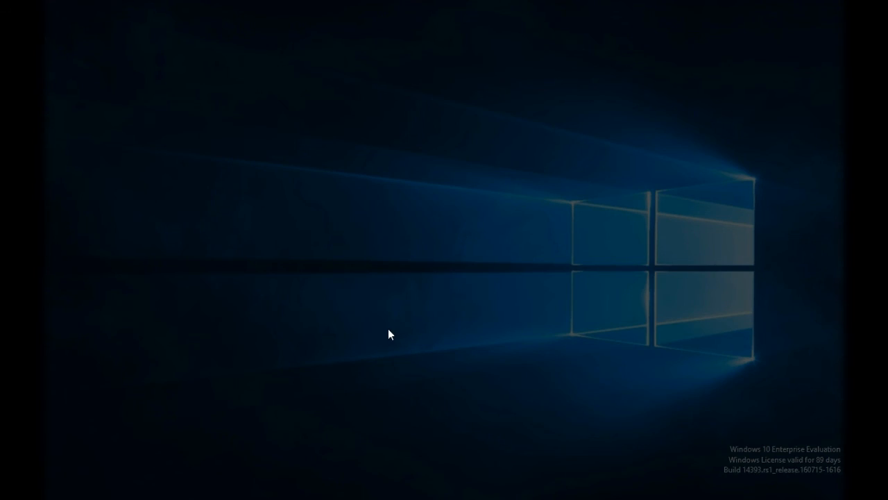
left_click(390, 339)
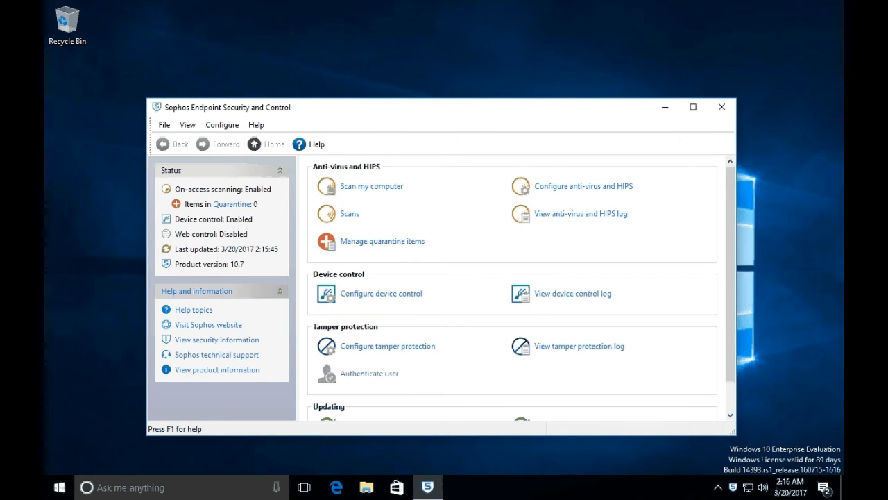
scroll(427, 335, "down", 1)
left_click(388, 393)
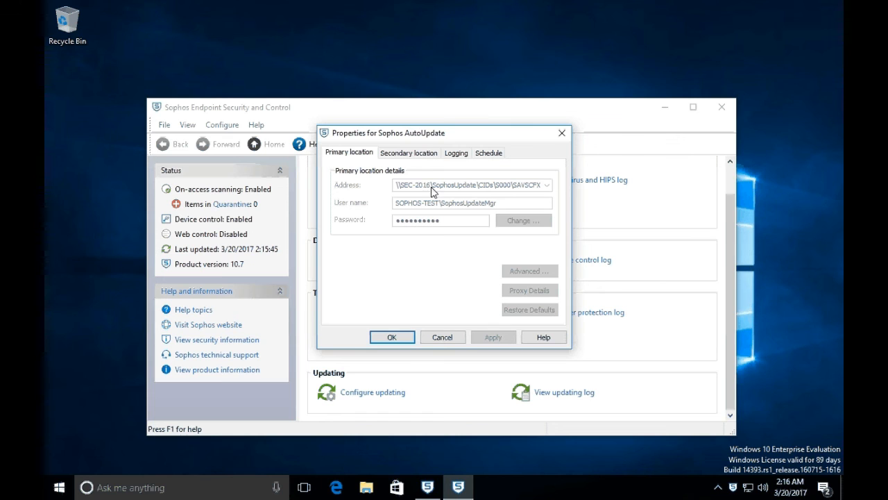
key("Escape")
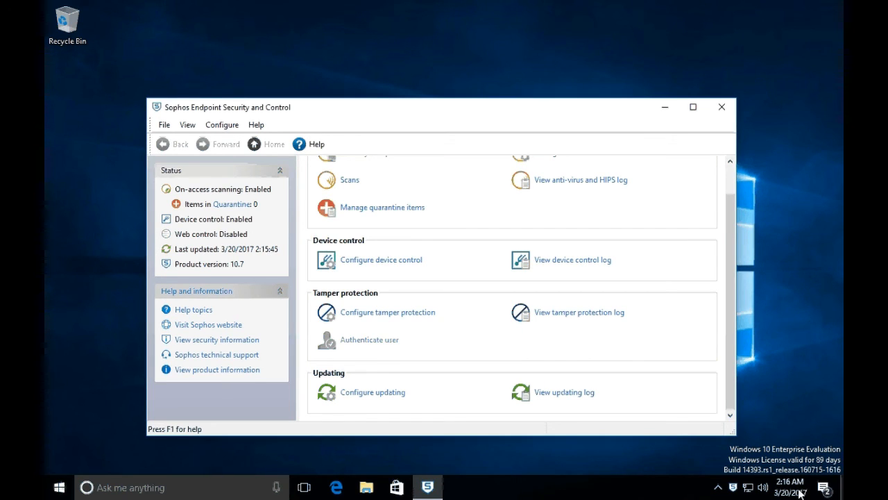
left_click(726, 111)
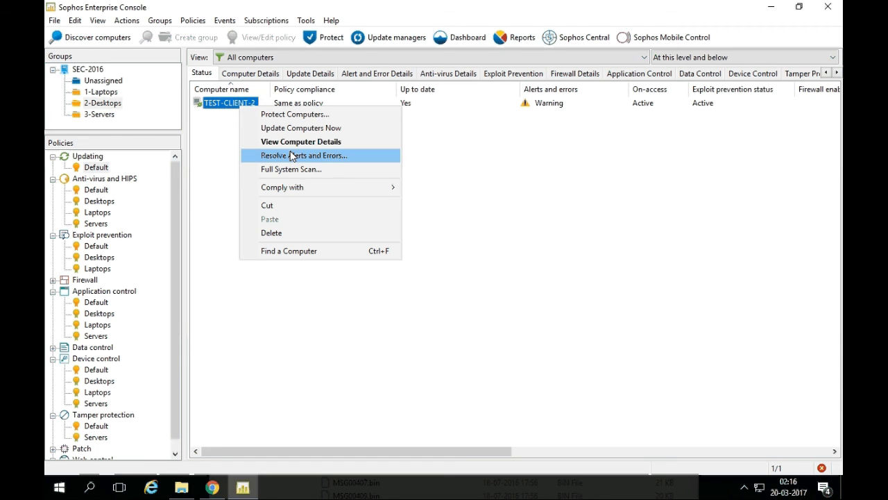
Check TEST-CLIENT-2's restart-needed alert in its details, then list all four computers under SEC-2016.
left_click(291, 141)
scroll(506, 290, "down", 14)
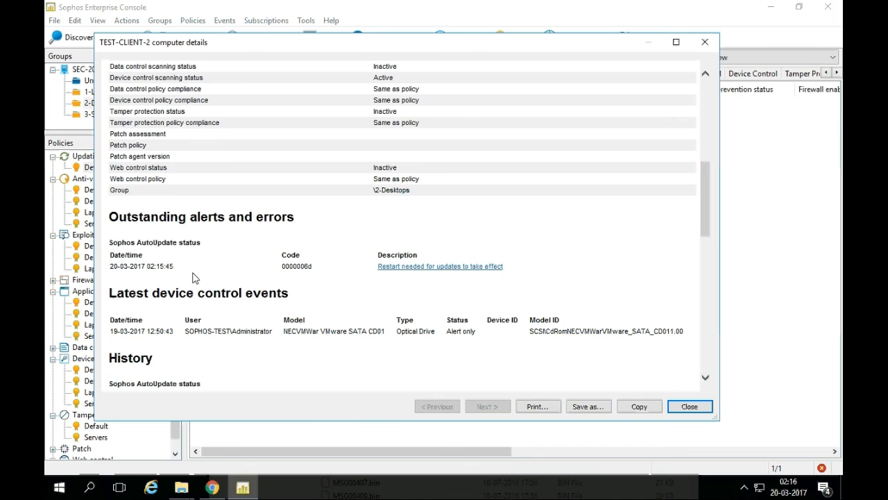
double_click(161, 266)
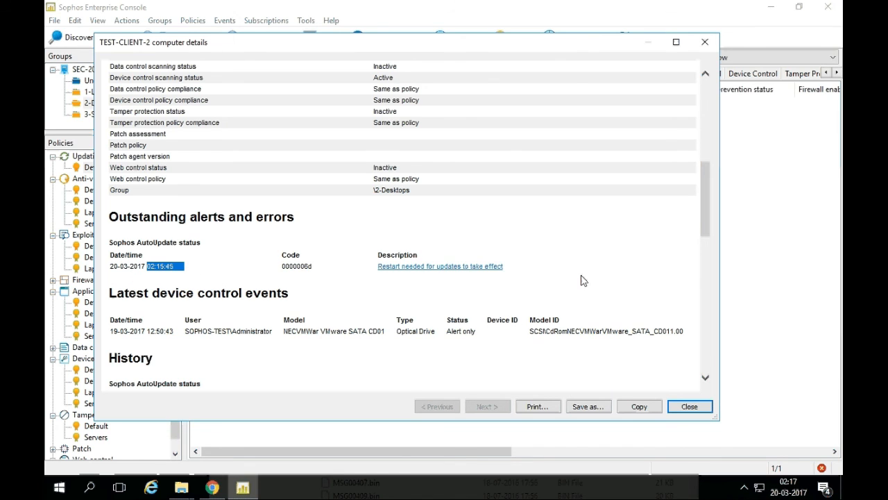
left_click(689, 407)
left_click(489, 291)
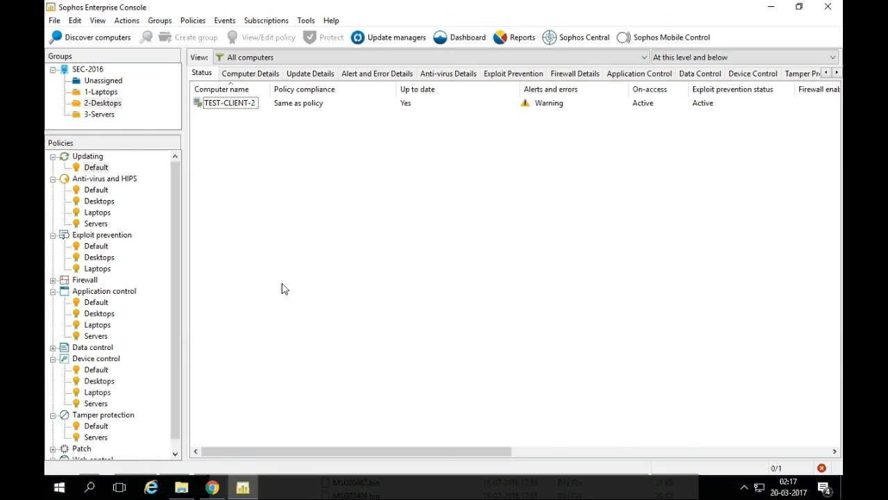
left_click(87, 69)
left_click(373, 230)
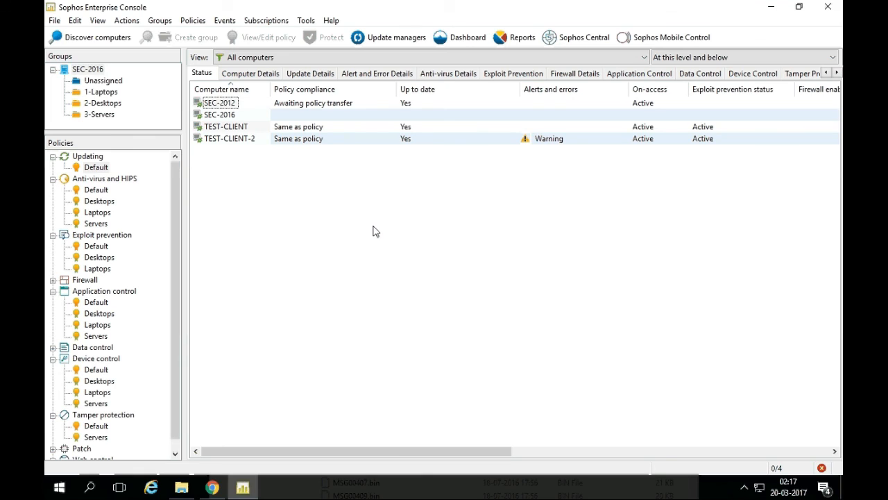